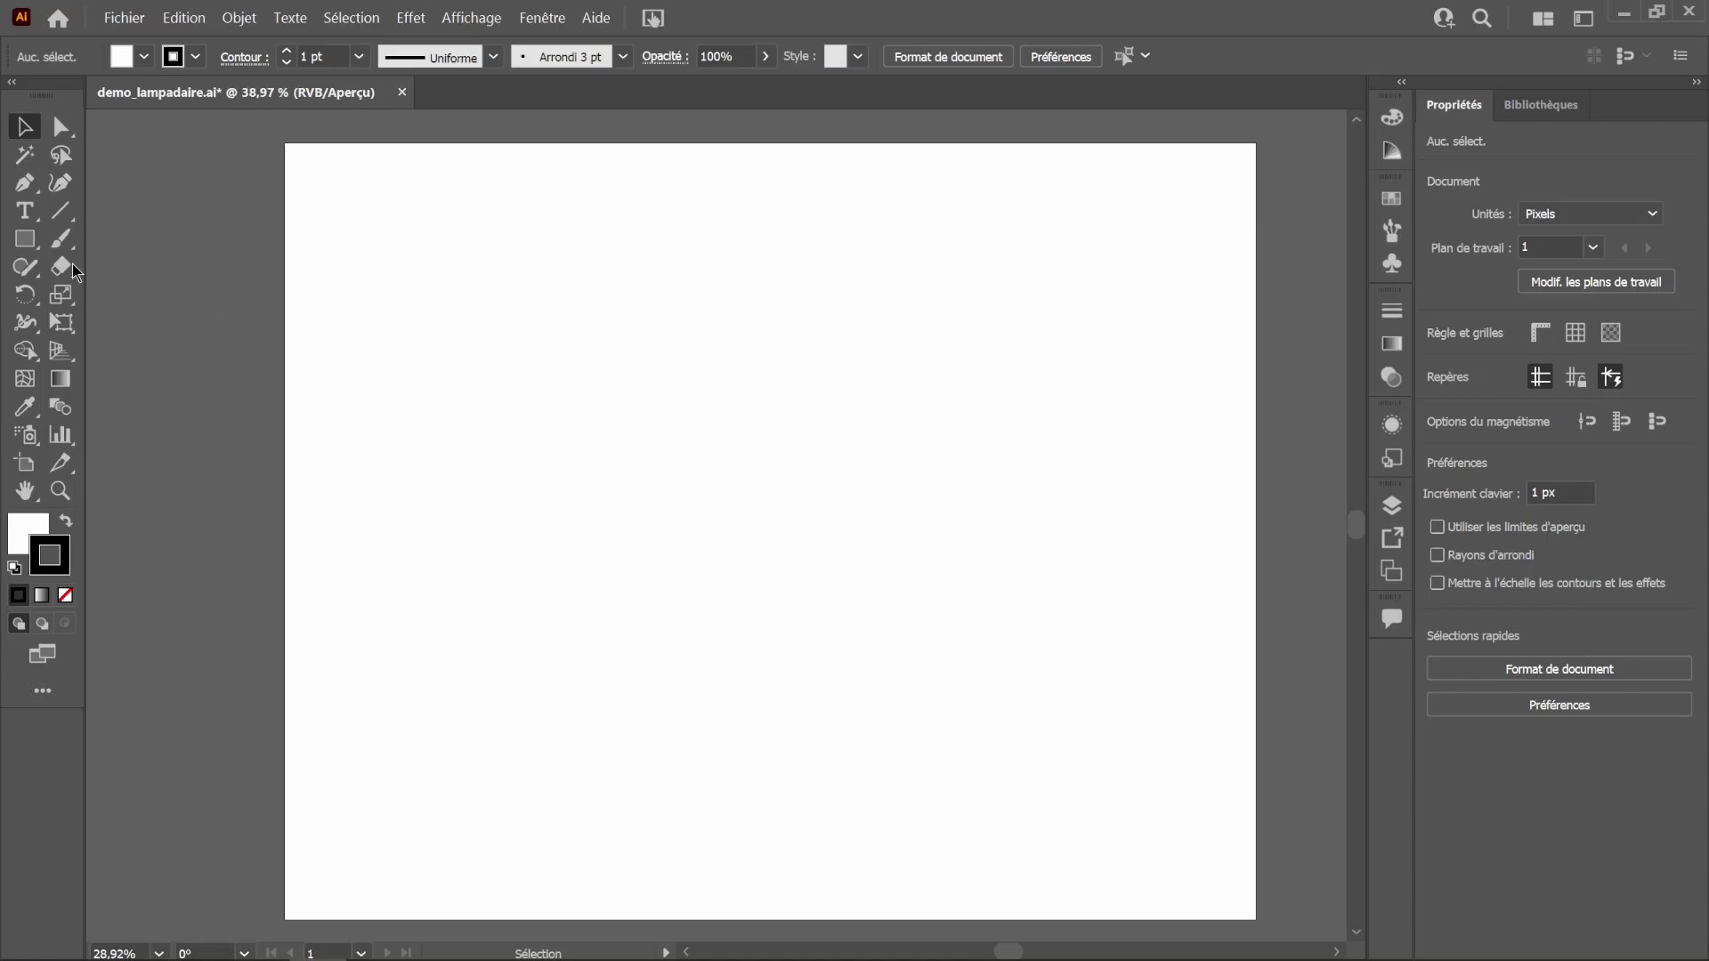
Step: Draw a small wide top rectangle, then a tall thin pole rectangle extending down beneath it
drag(27, 238, 65, 234)
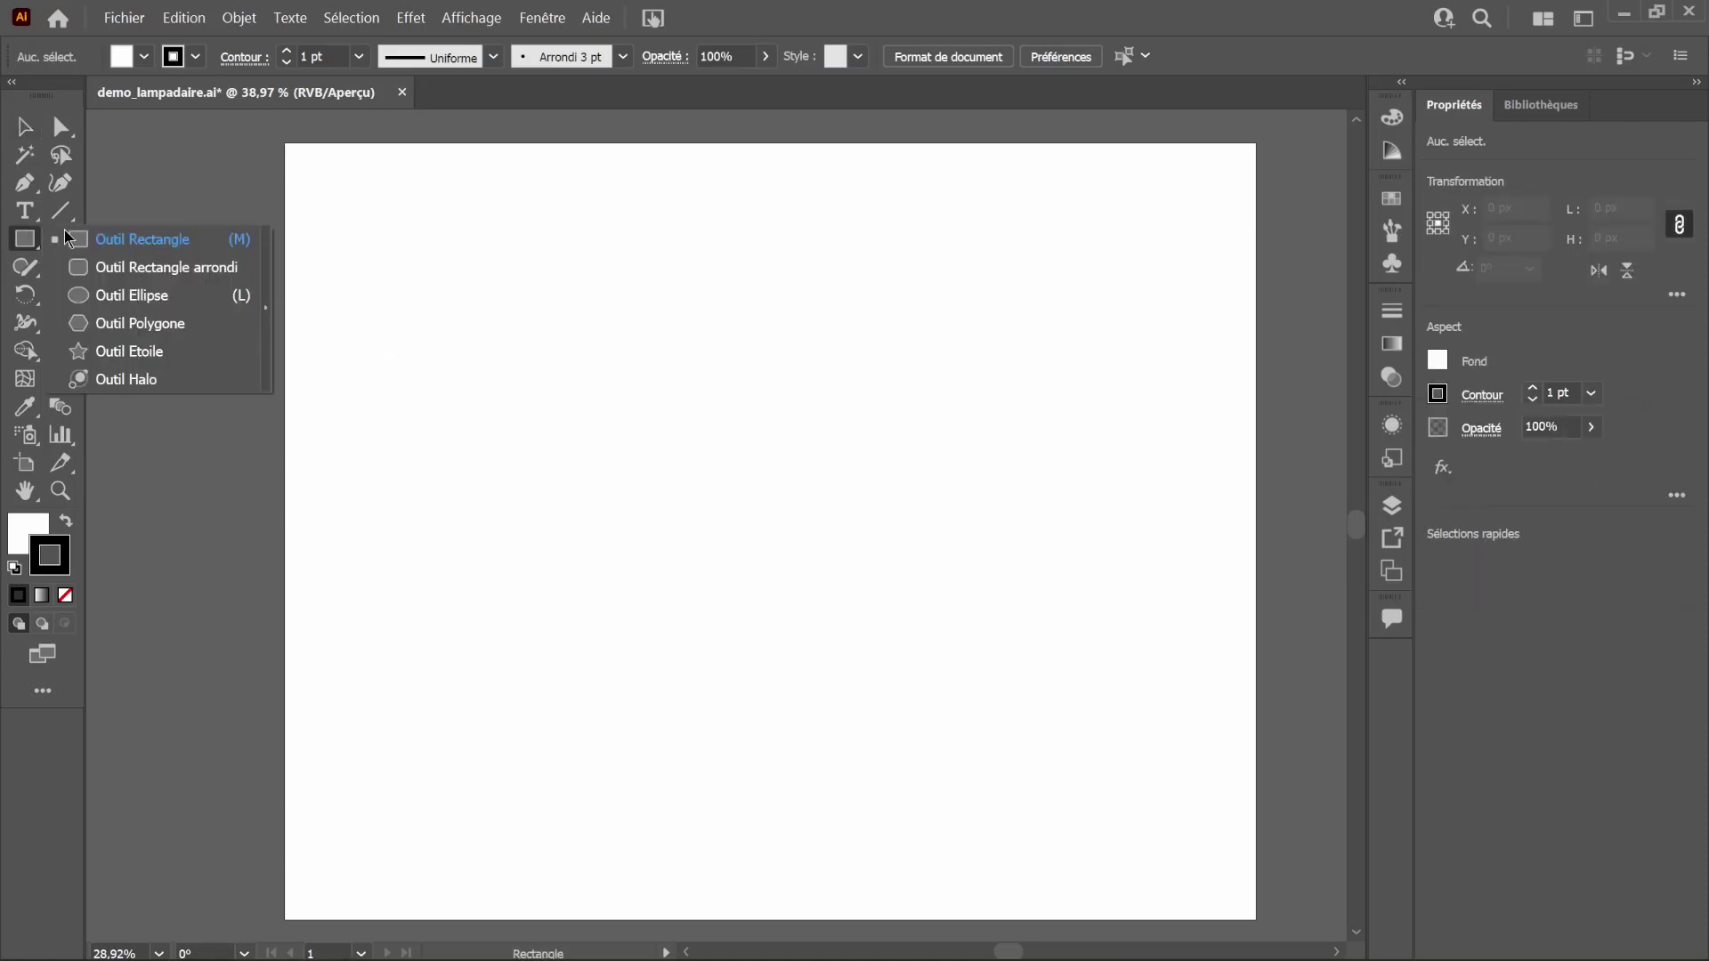
drag(684, 312, 770, 354)
ctrl+click(718, 418)
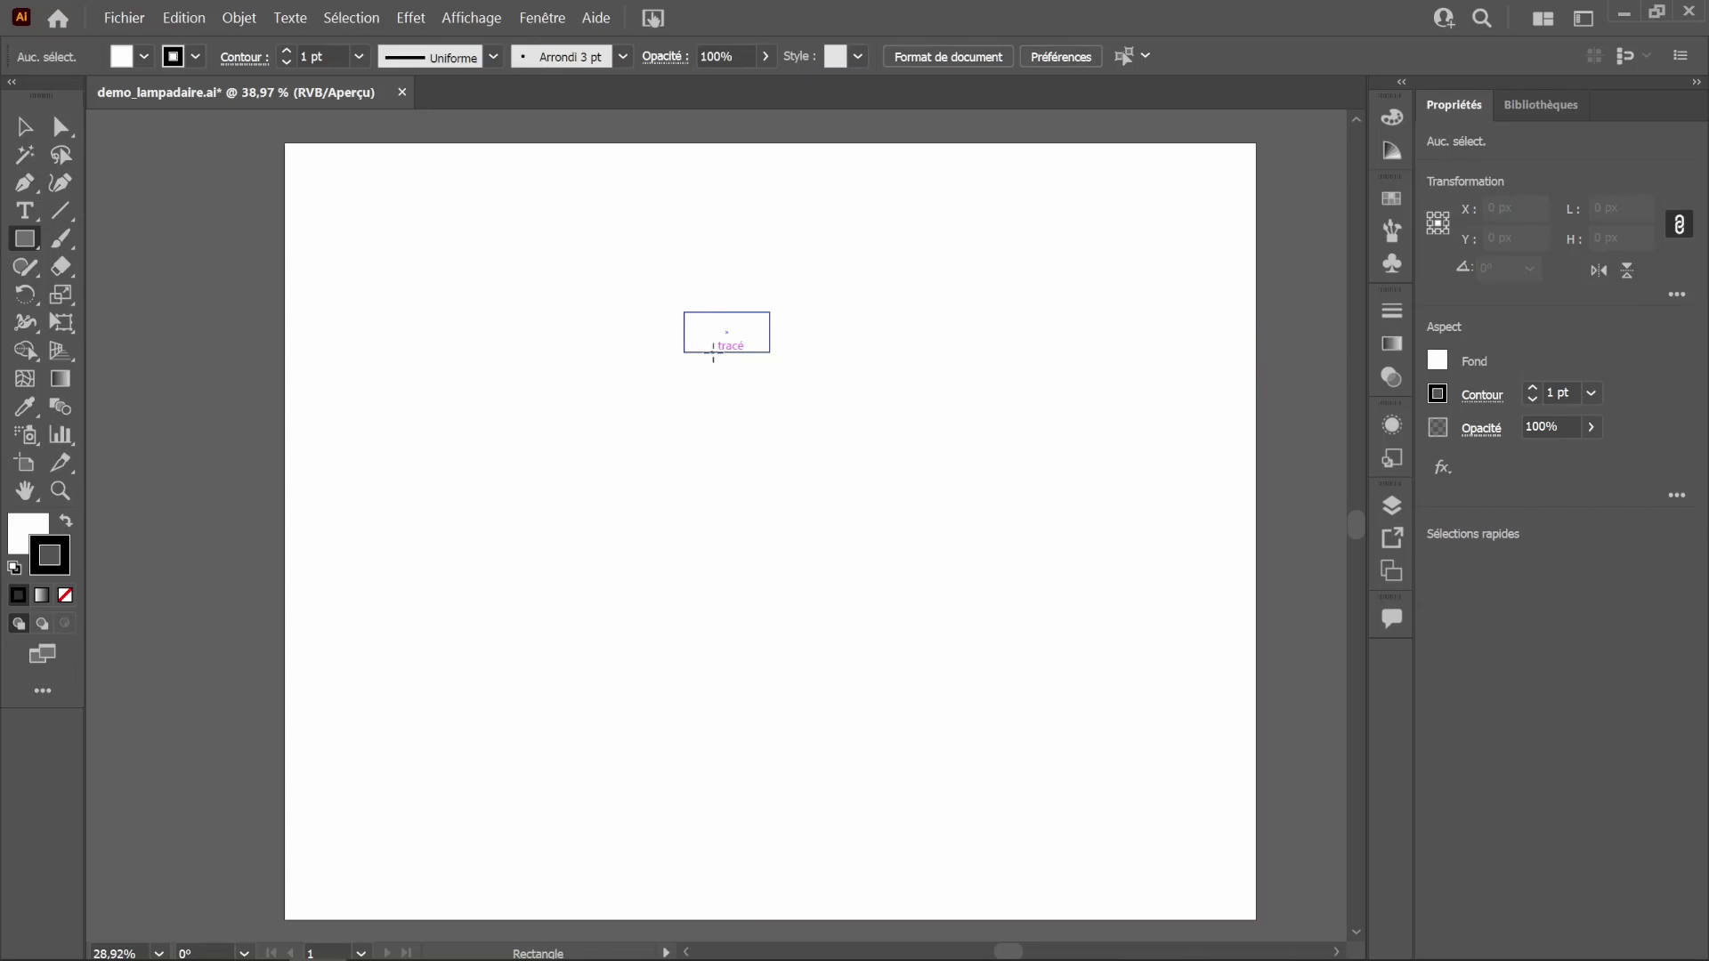
drag(715, 353, 744, 732)
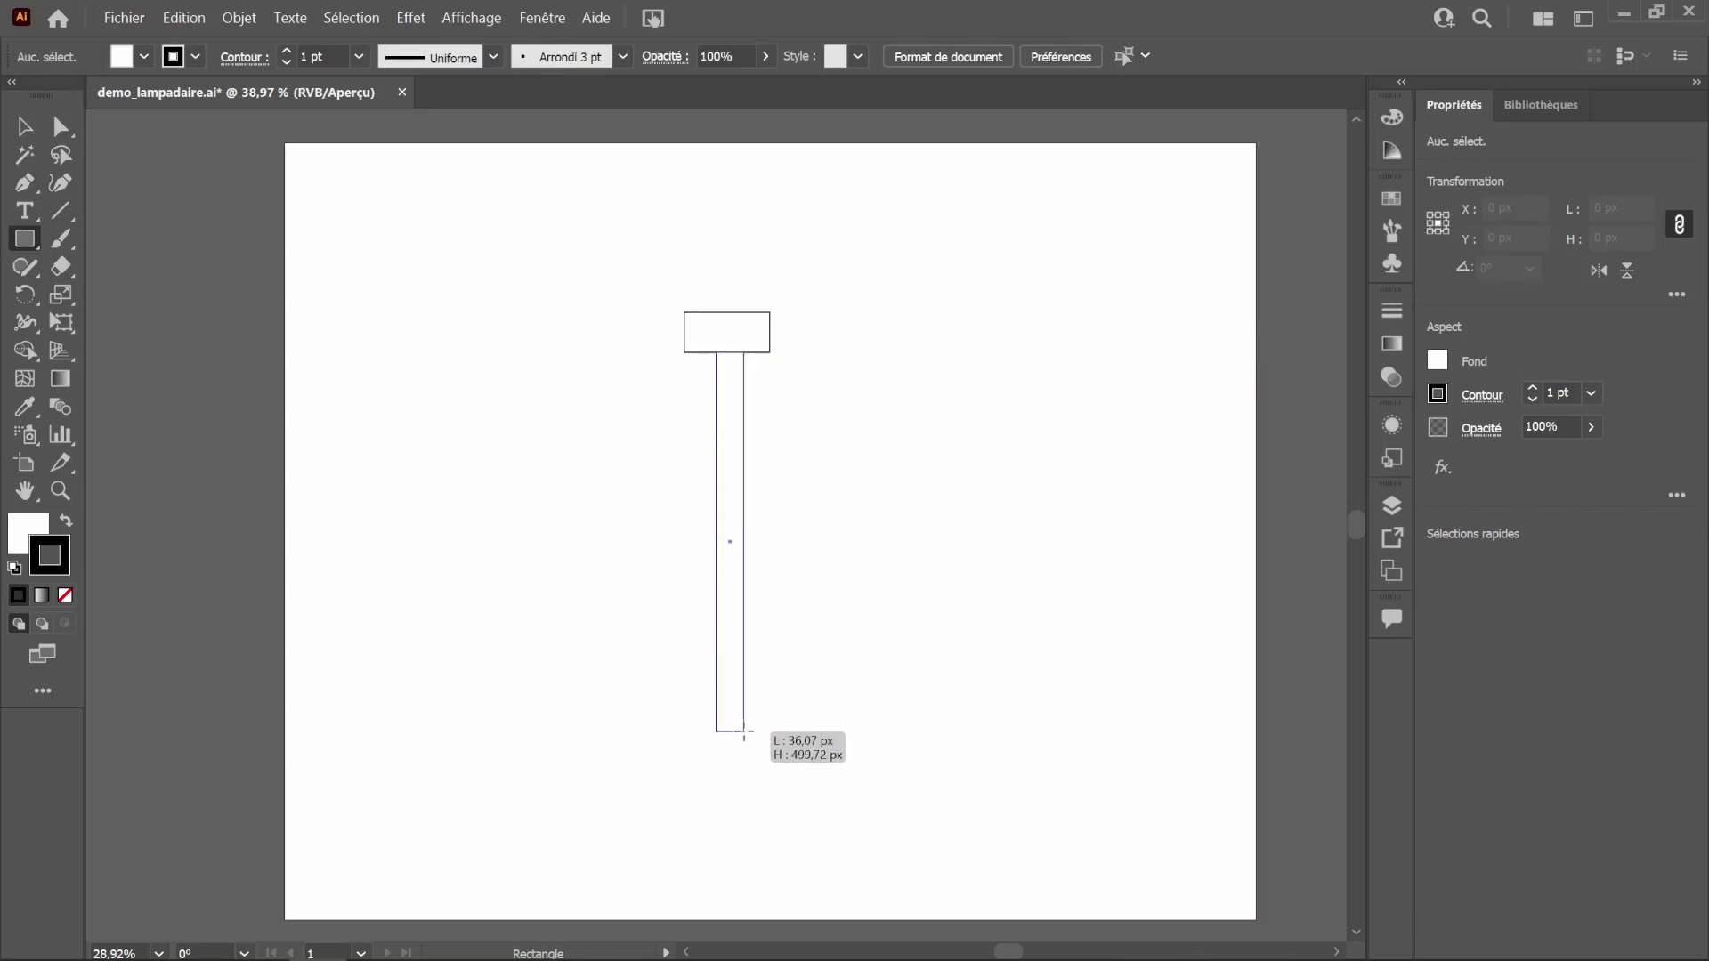
drag(744, 732, 742, 736)
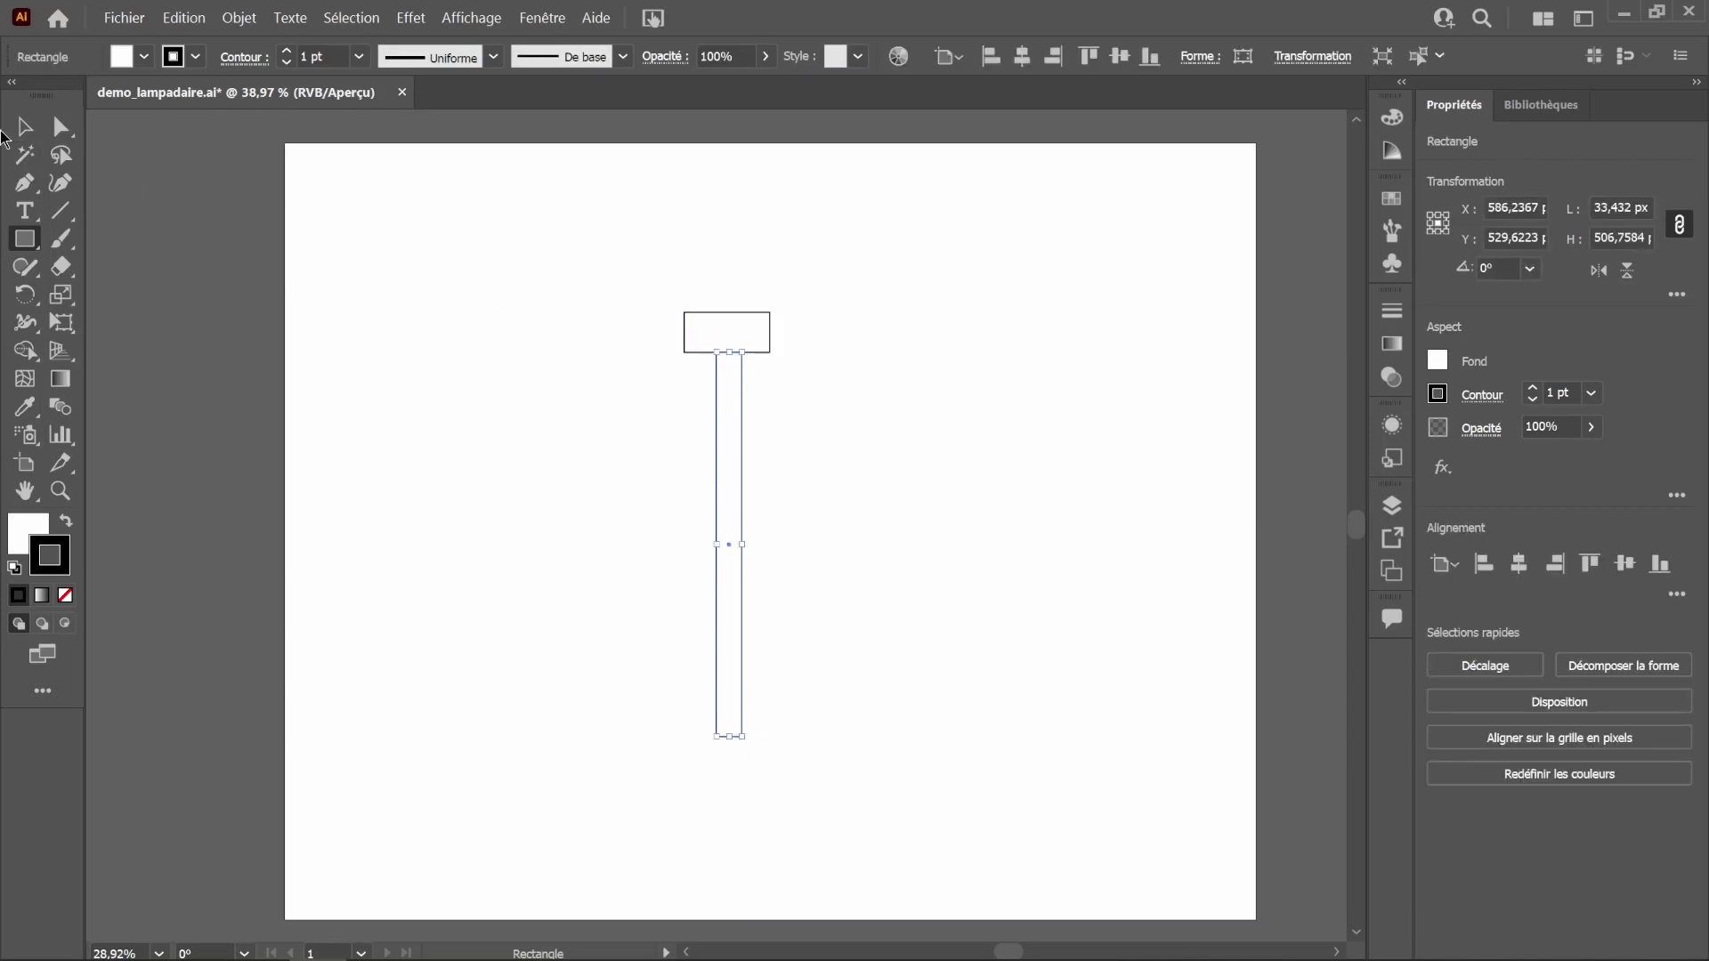
Step: Alt-drag two copies of the top block to the pole's base, then select all rectangles
click(24, 127)
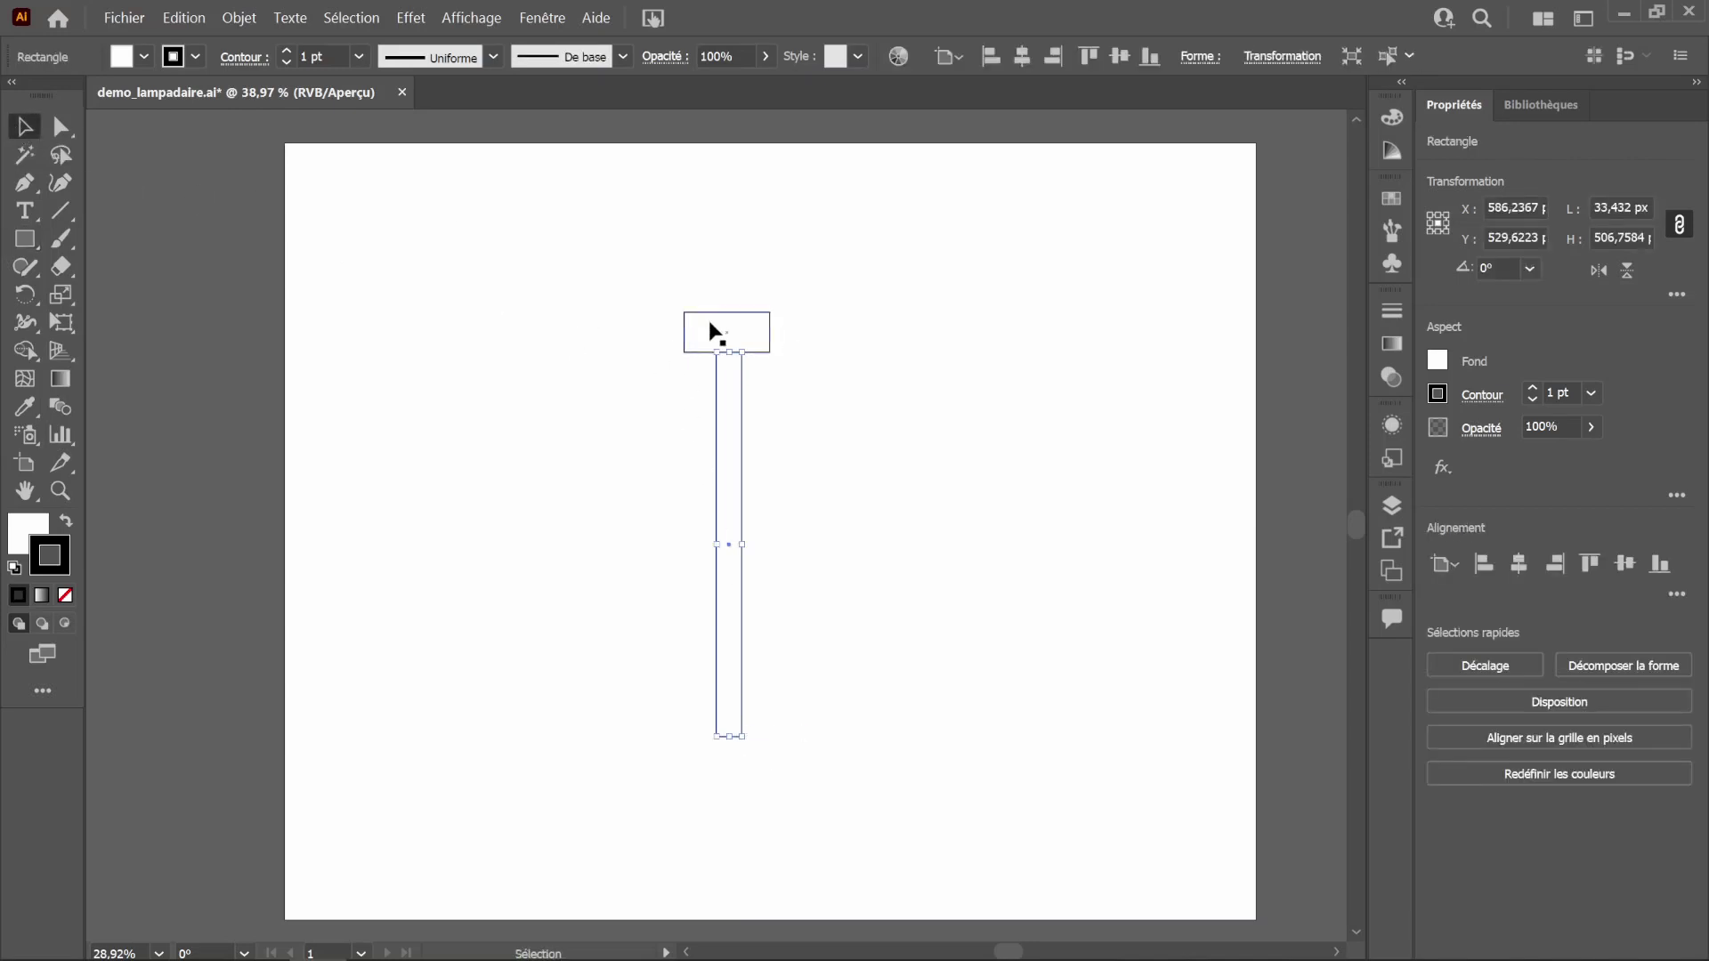
click(764, 341)
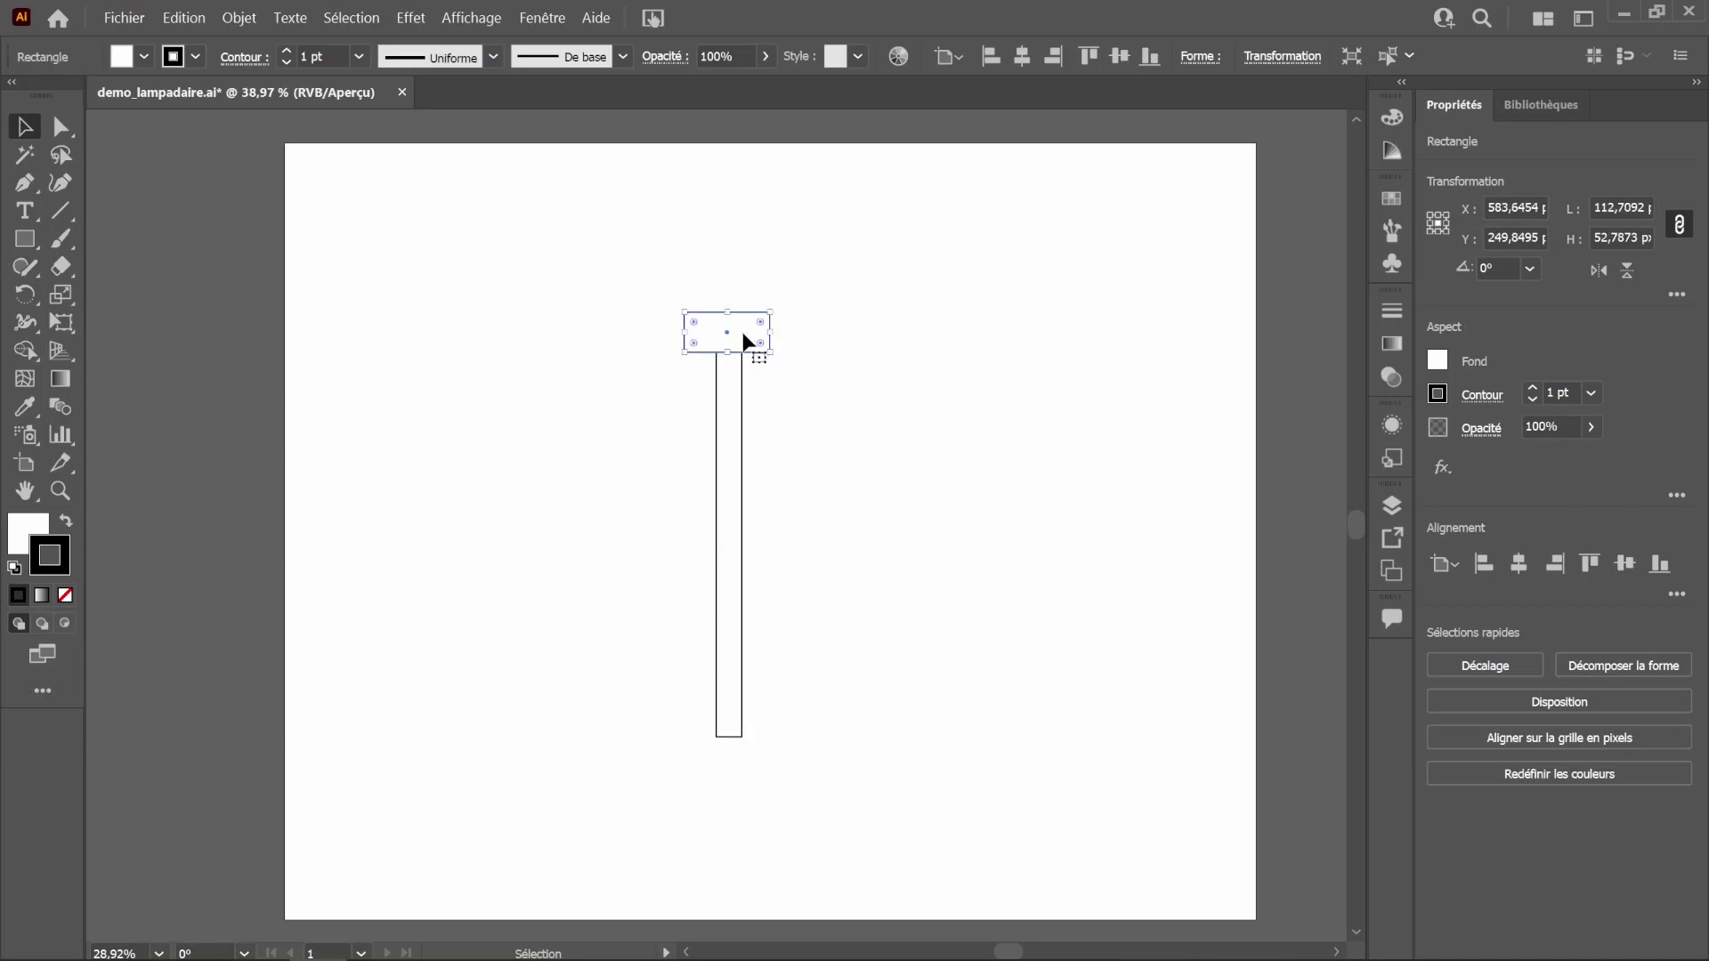
drag(747, 334, 744, 758)
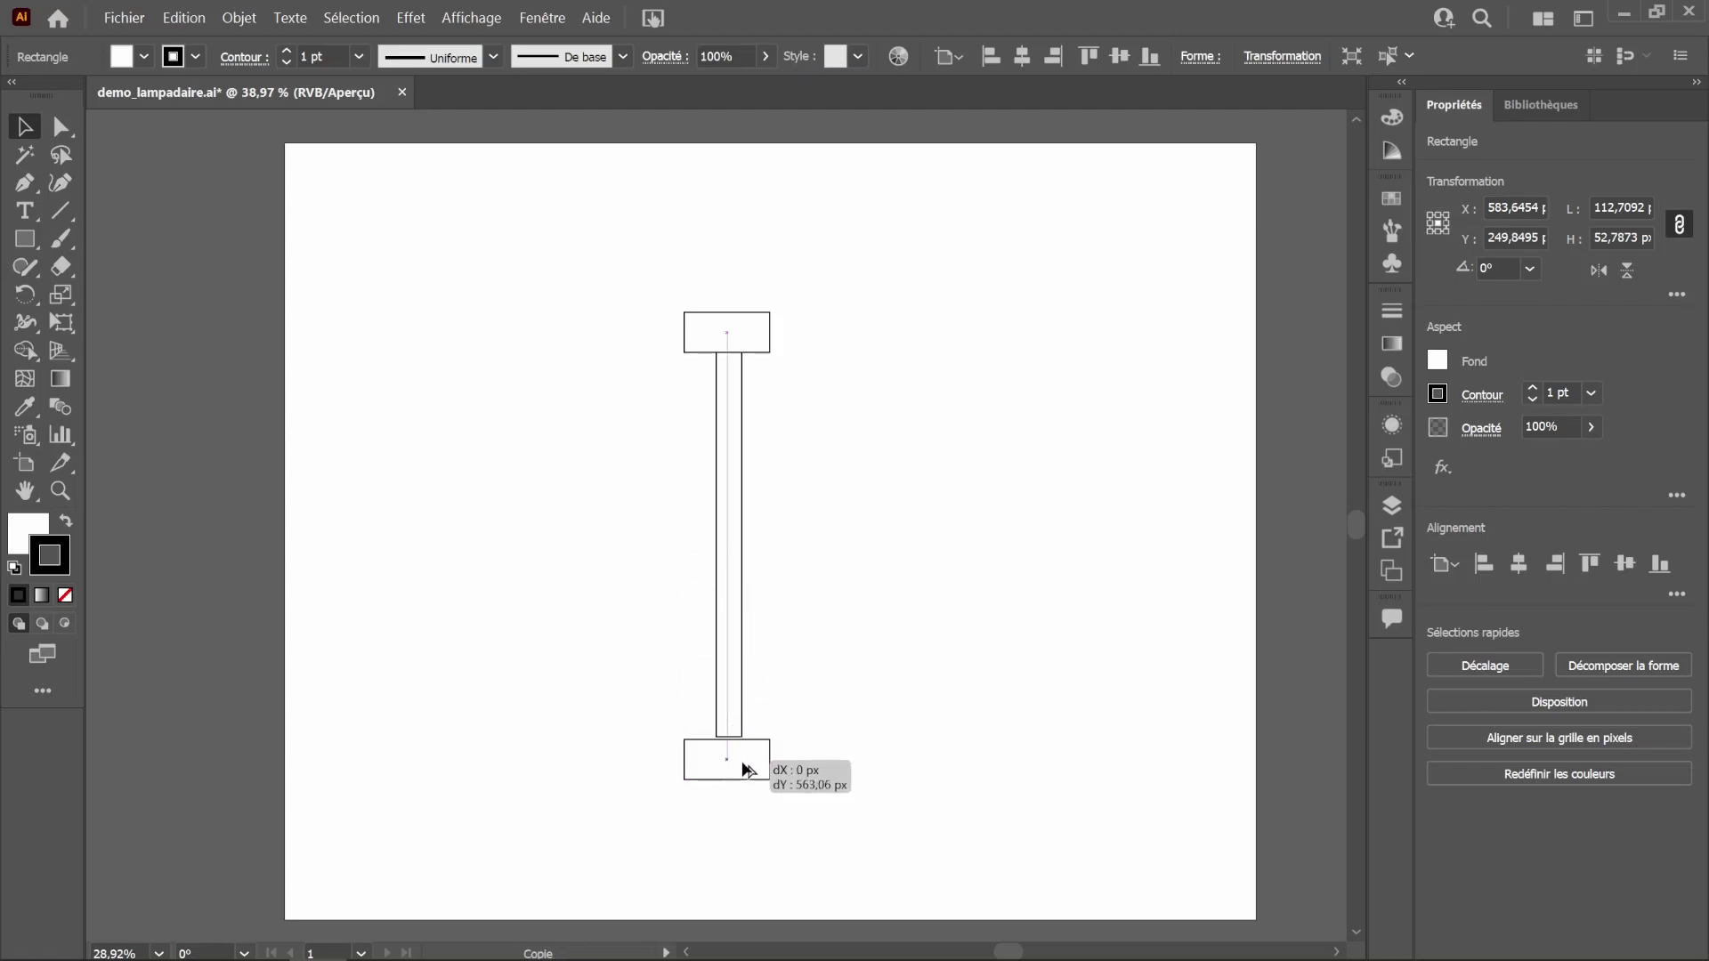
mouse_move(746, 764)
mouse_down()
mouse_move(728, 778)
mouse_move(748, 796)
mouse_up()
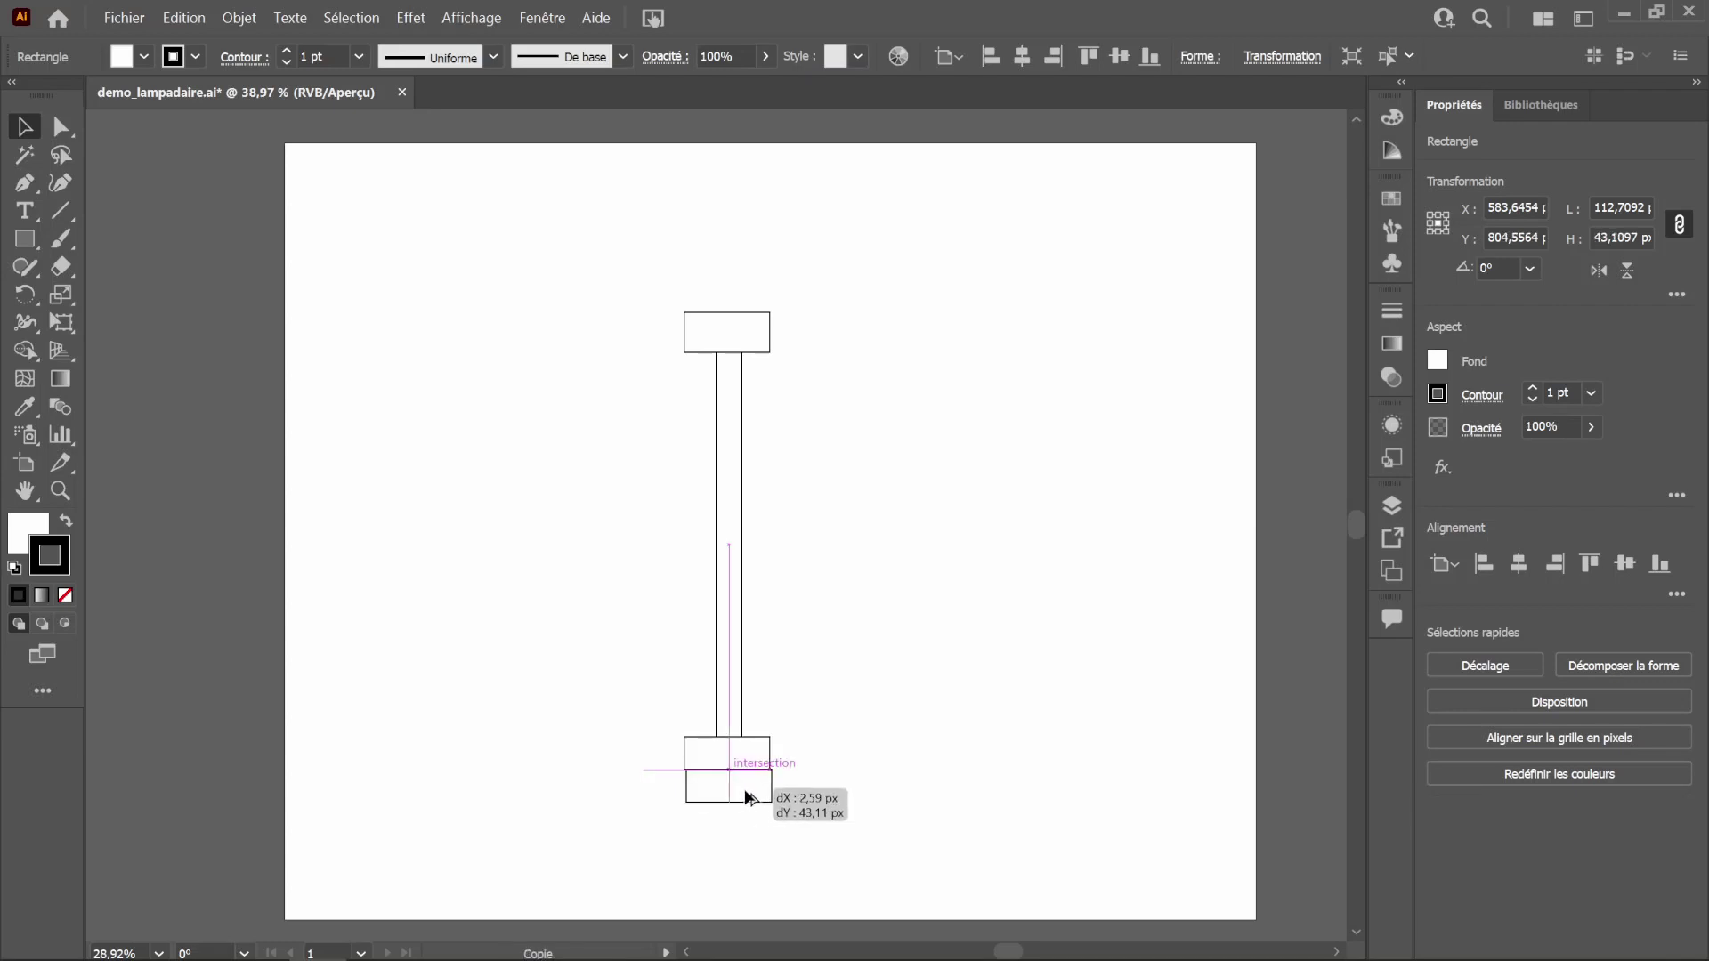
mouse_move(748, 797)
mouse_down()
mouse_move(797, 790)
mouse_move(724, 794)
mouse_up()
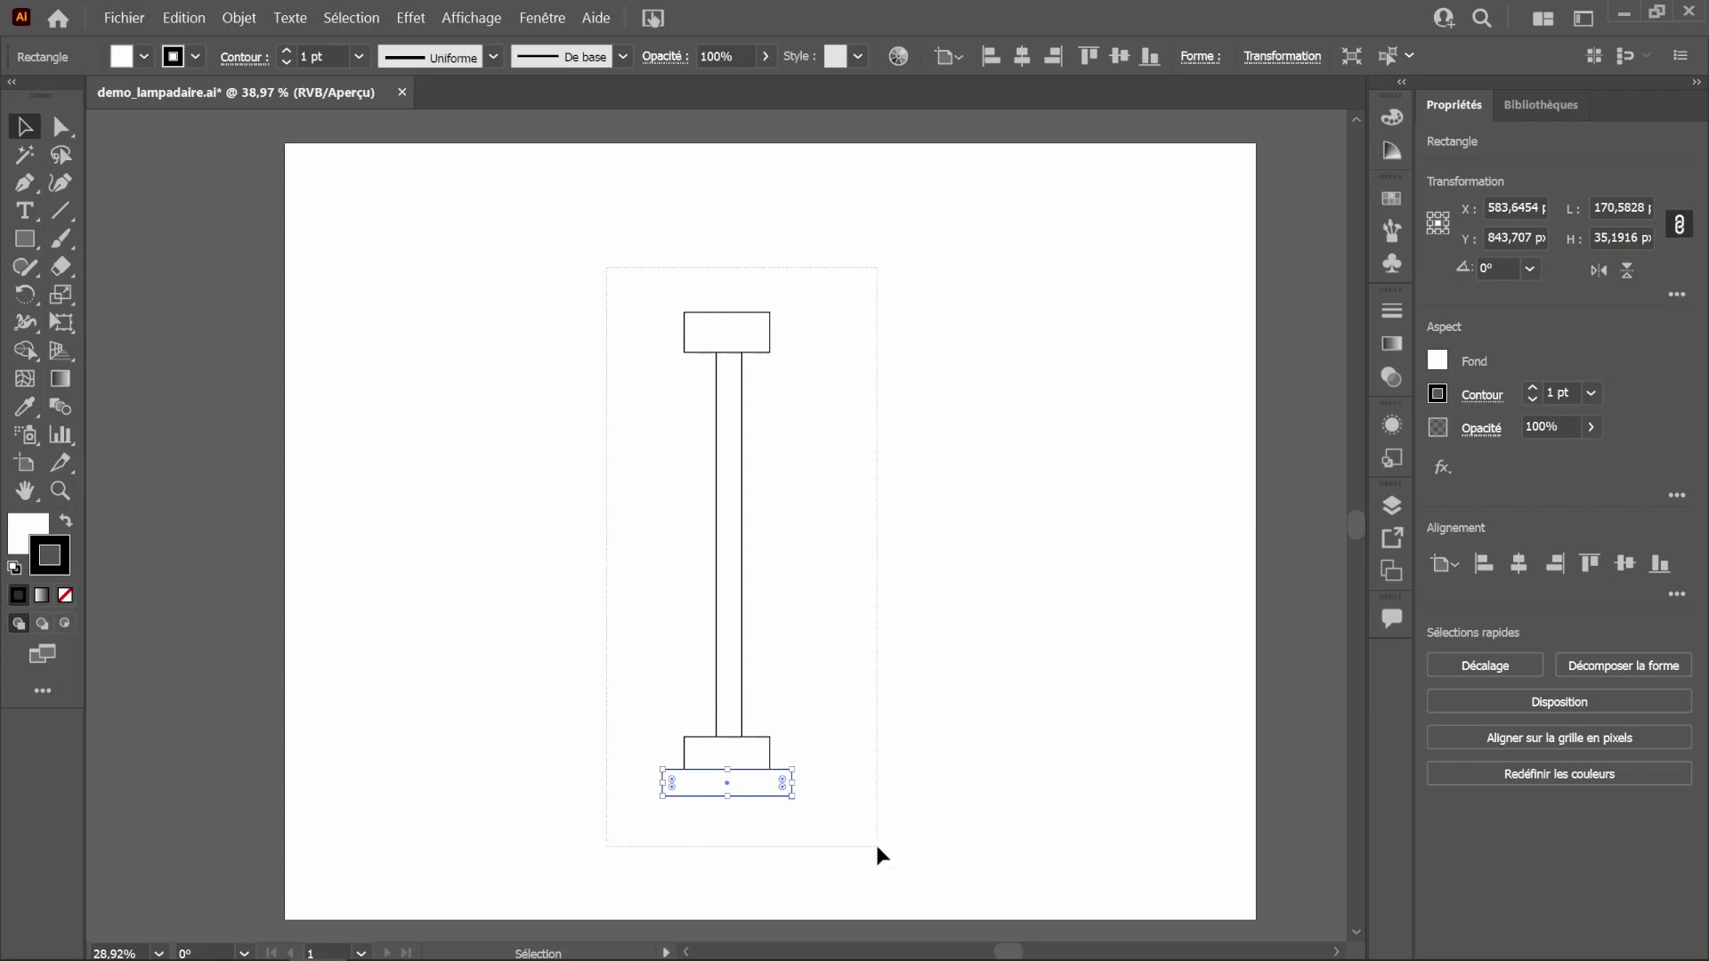
drag(868, 831, 874, 840)
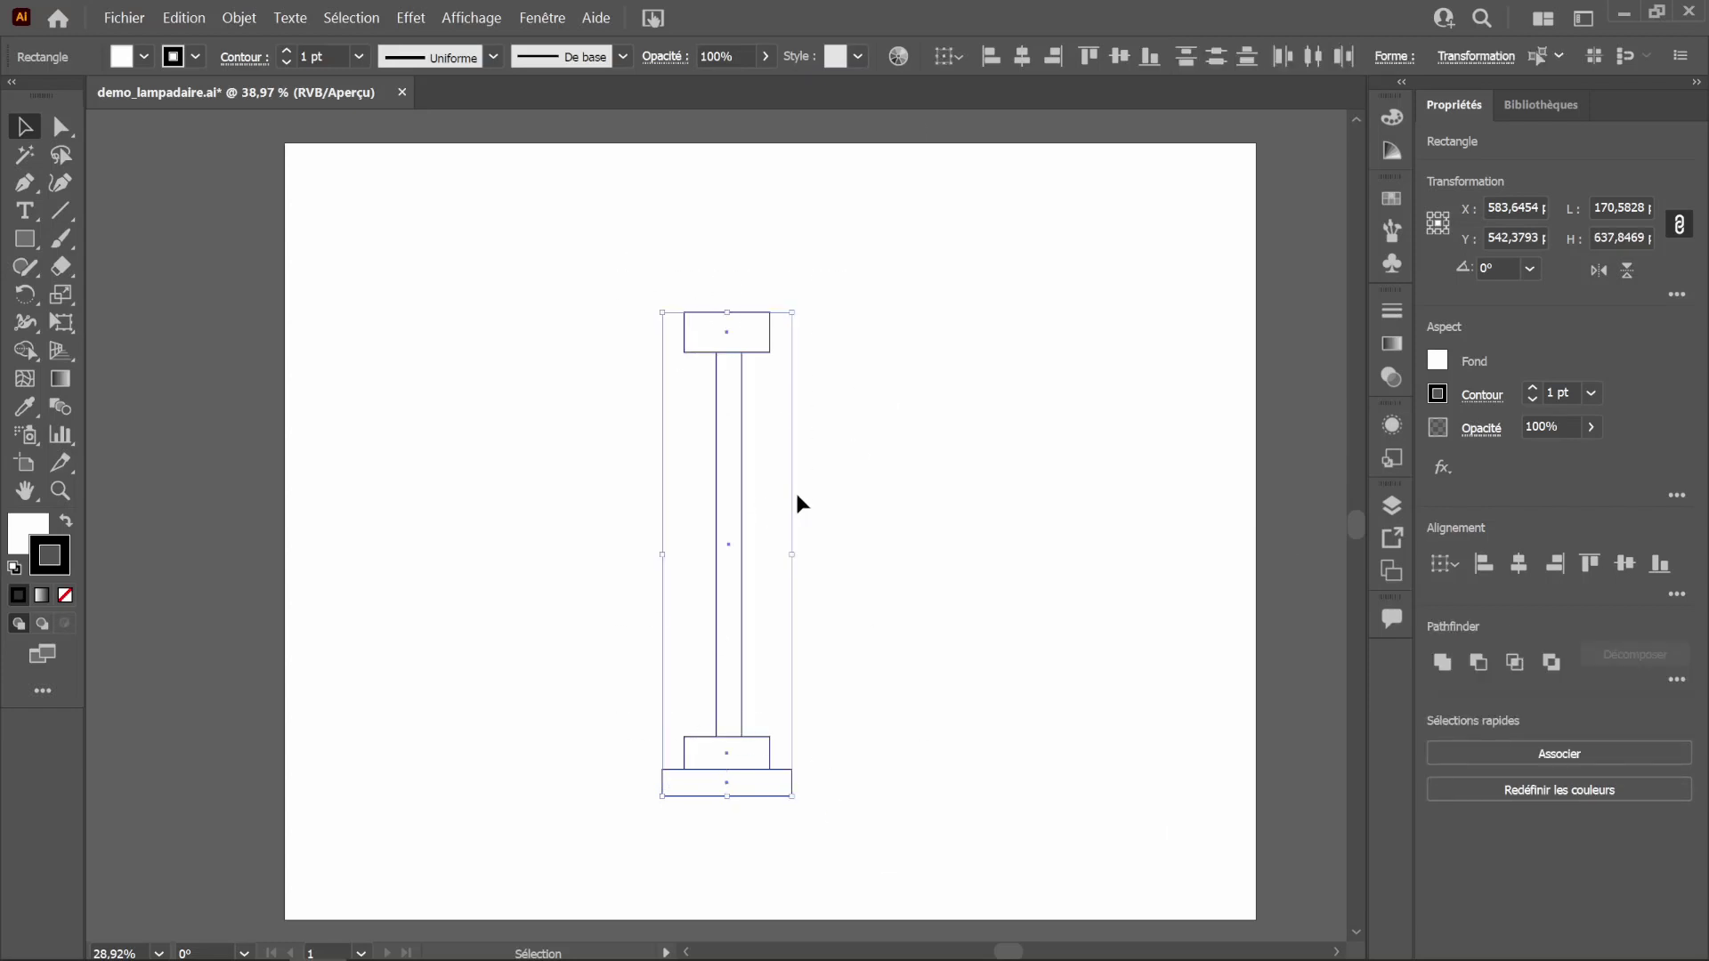
Step: Align the rectangles on one centre line and Unite them into a single outline
click(1022, 57)
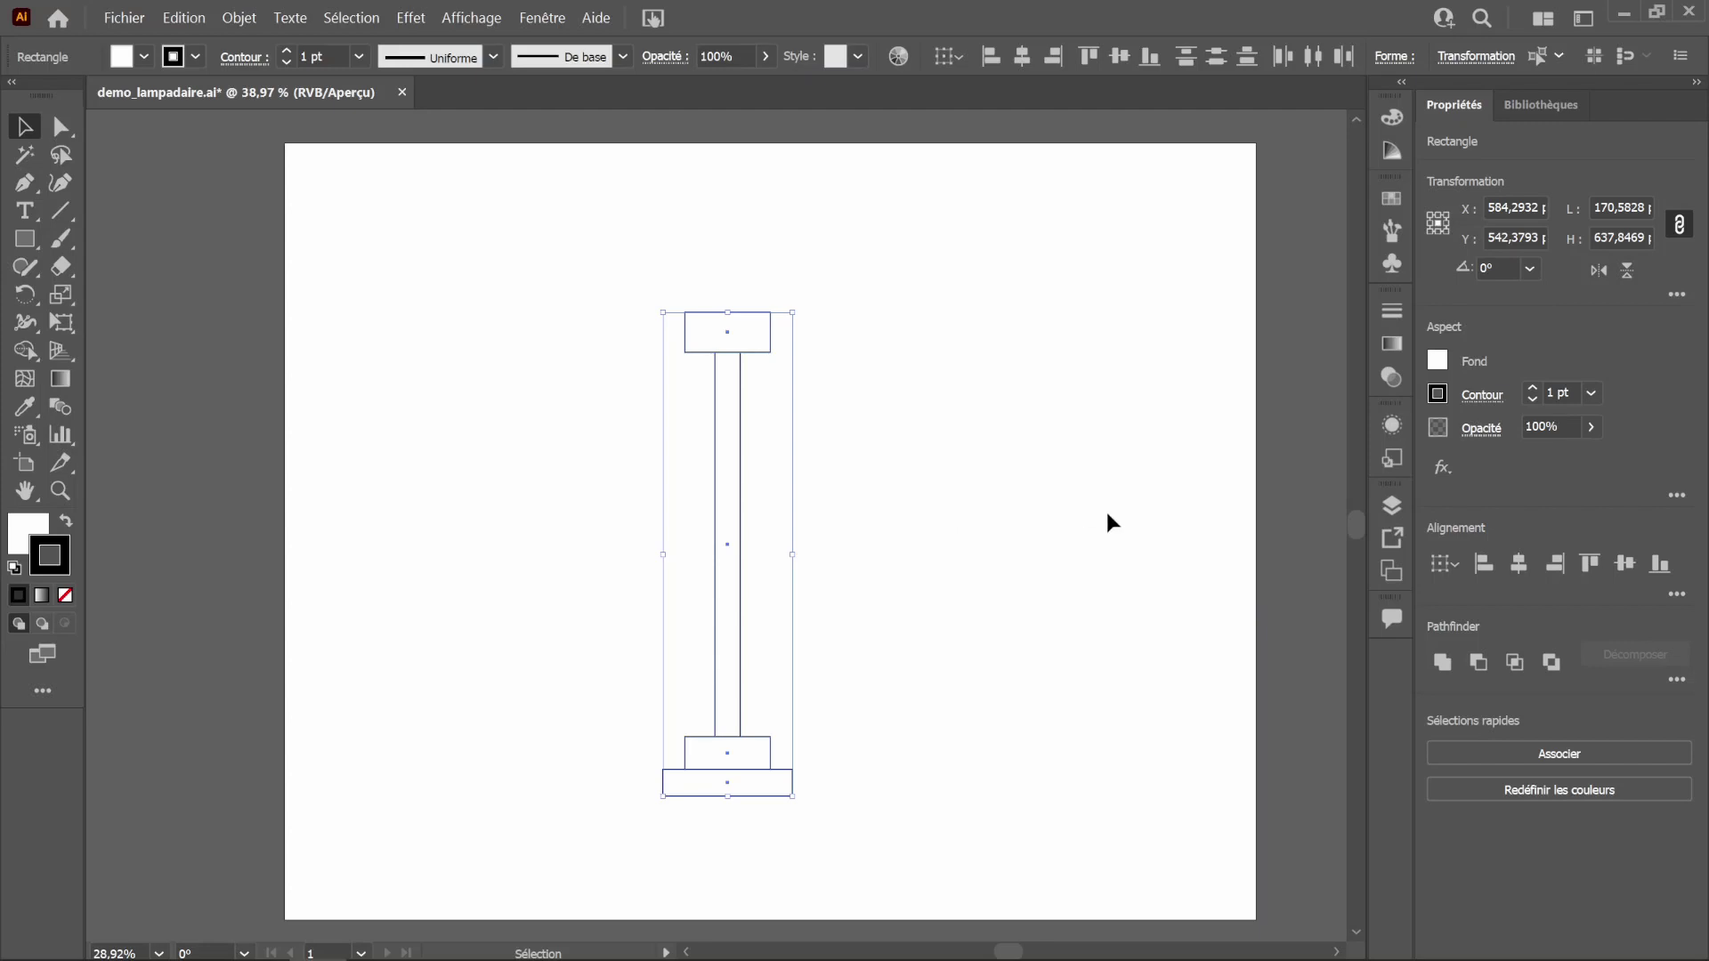
click(1442, 661)
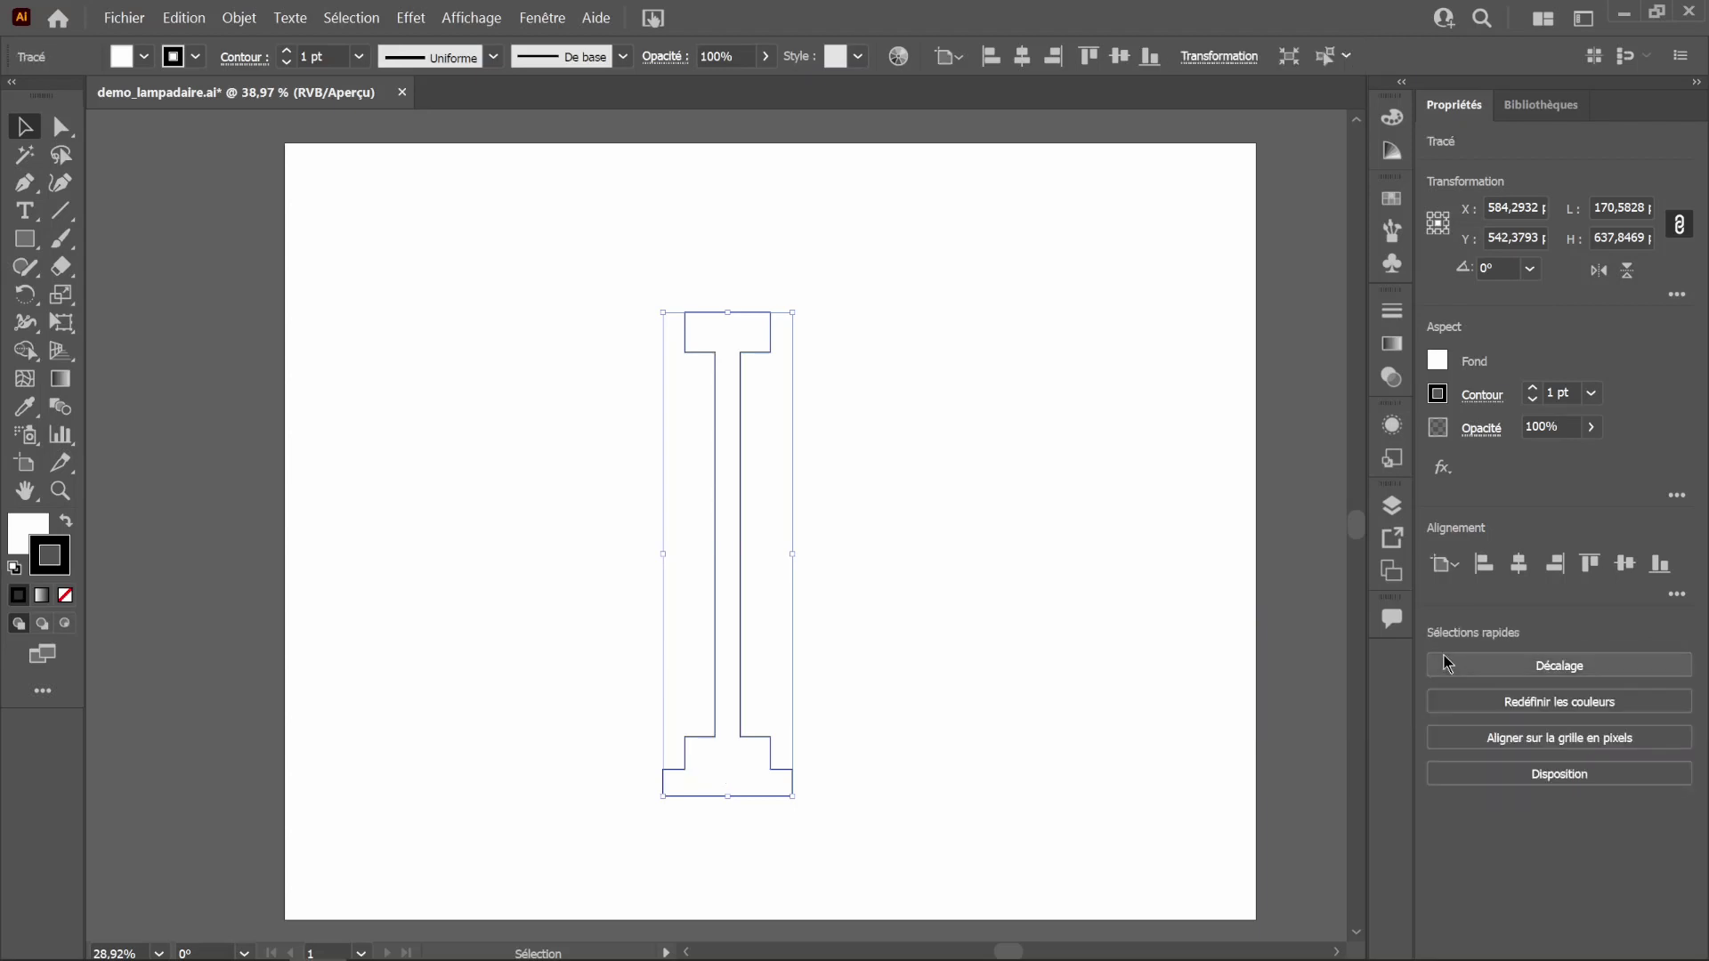
click(926, 570)
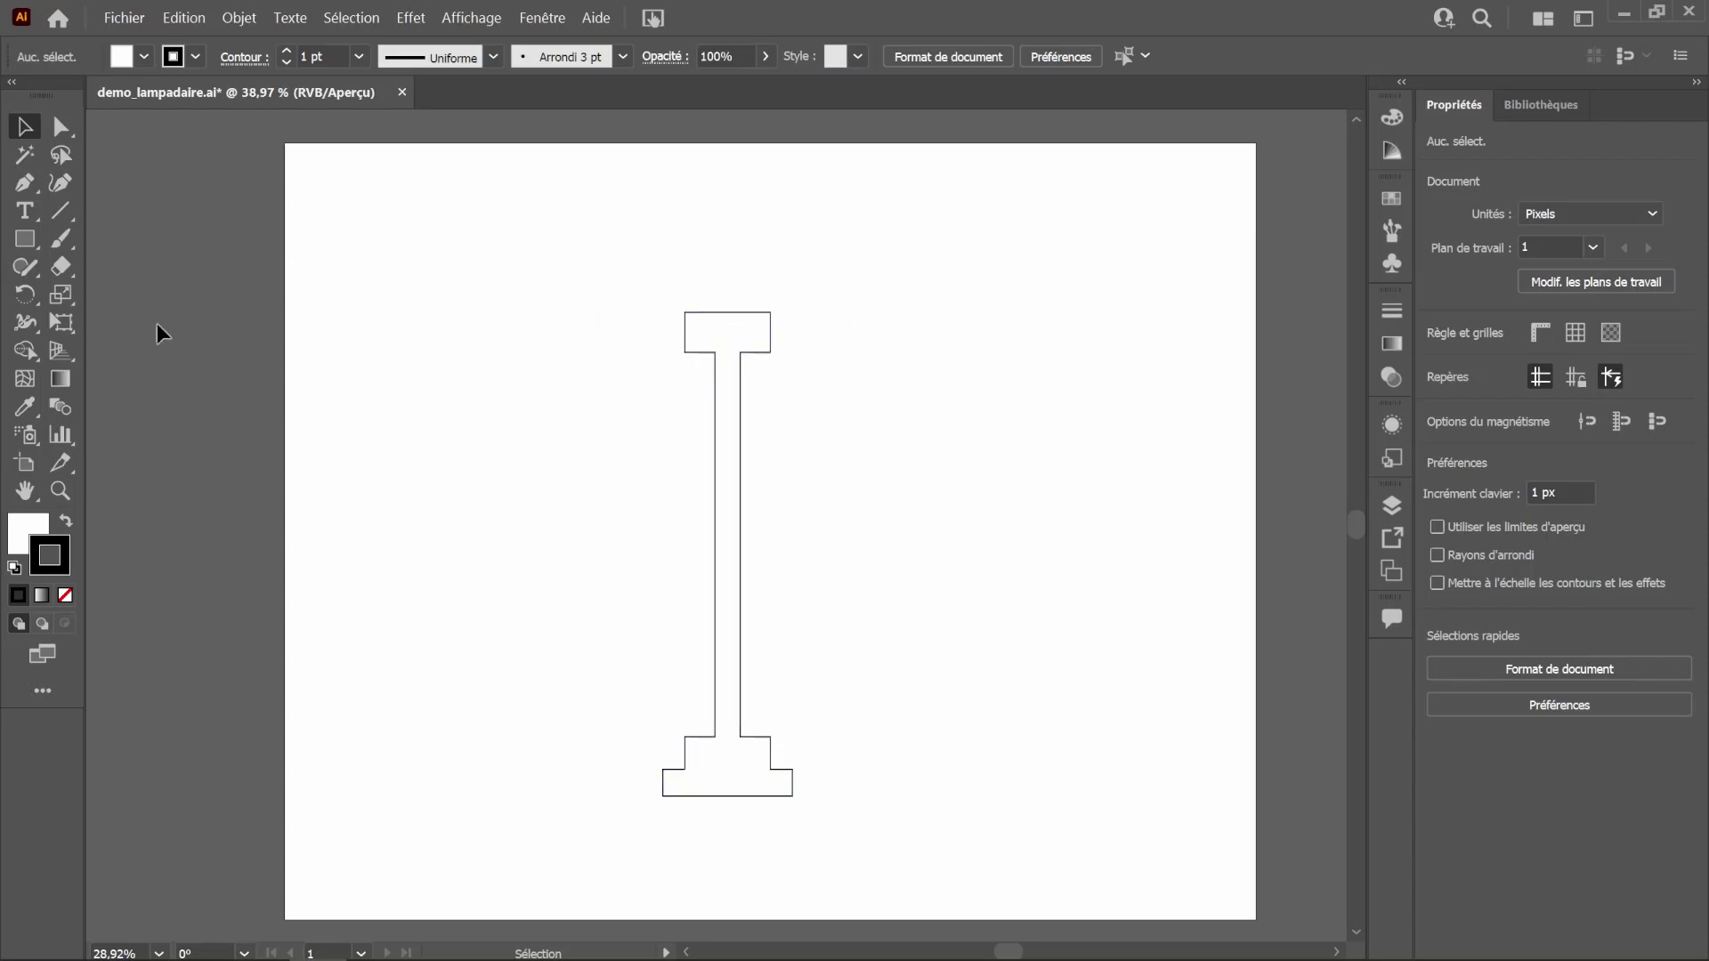
Step: Draw a vertical line through the shape's centre and apply Pathfinder Divide with it
click(60, 211)
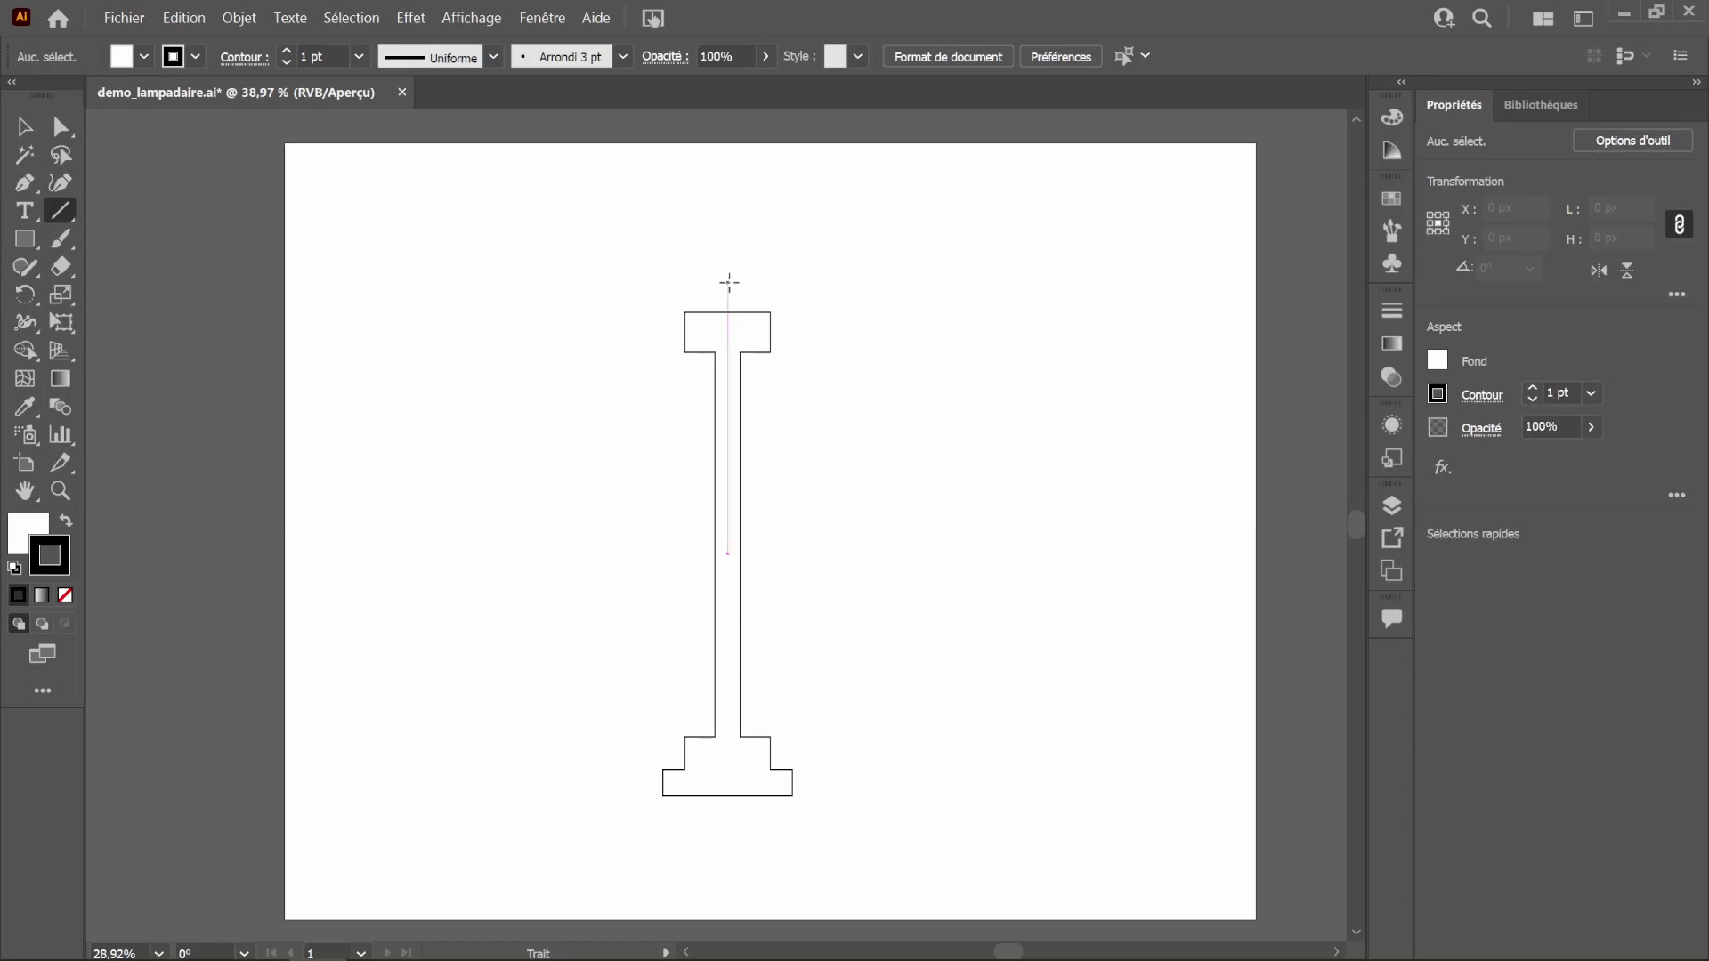
drag(728, 282, 731, 843)
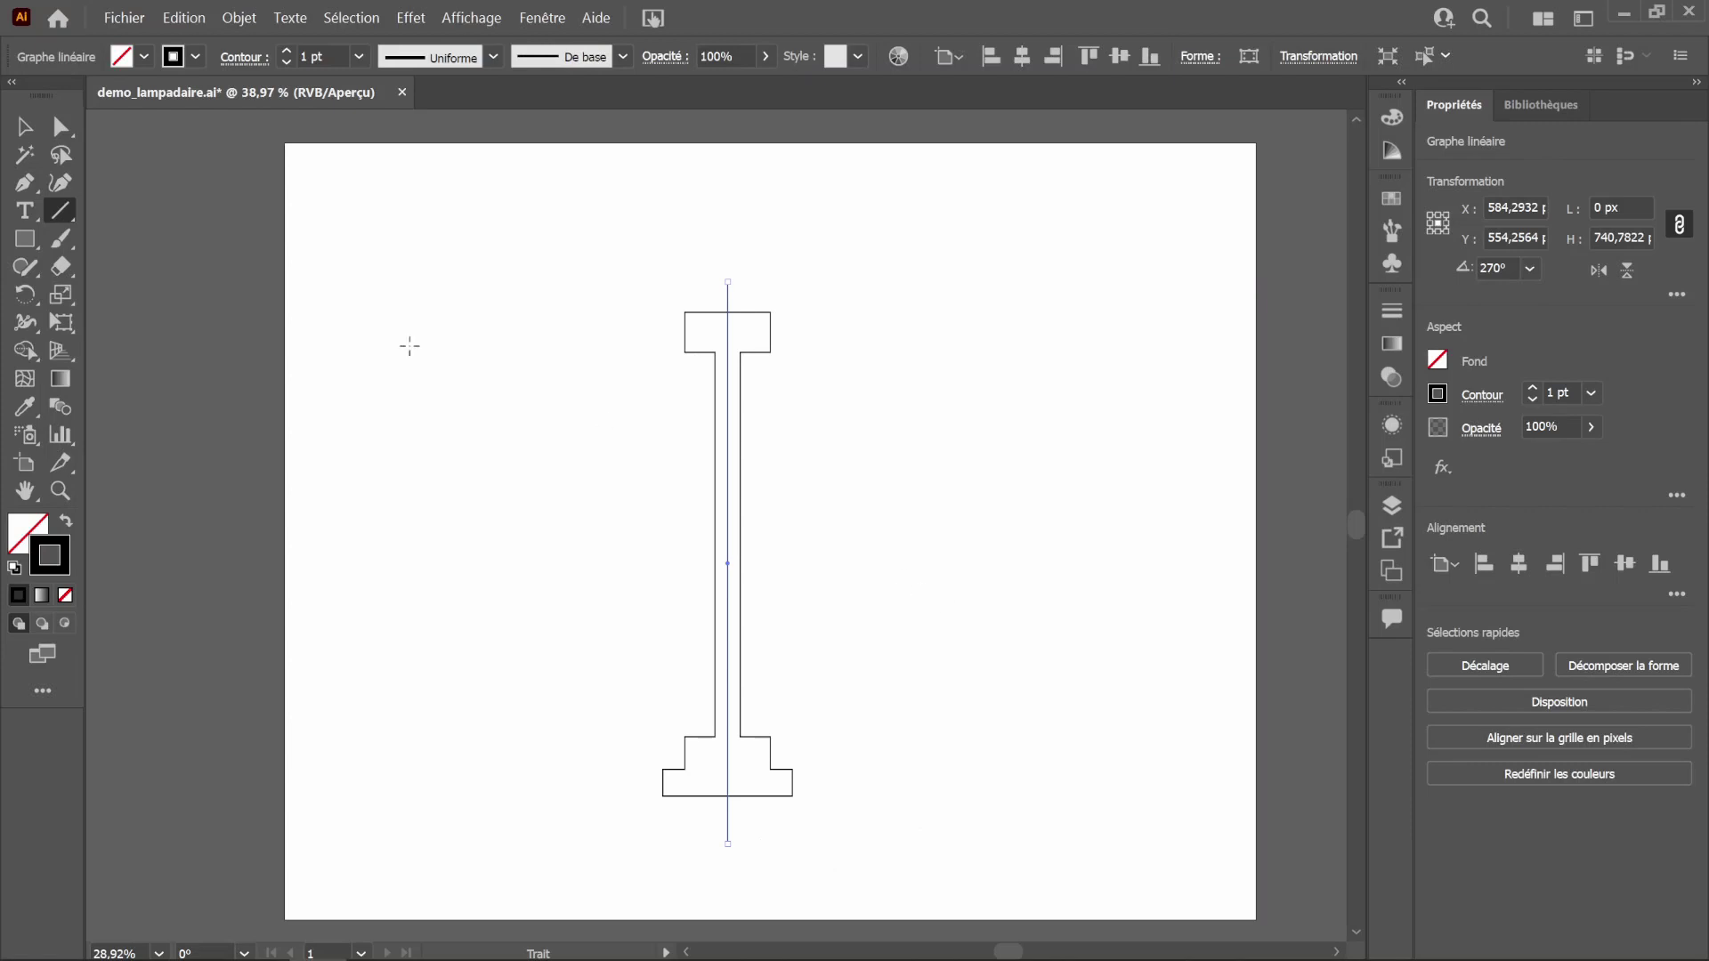
click(24, 126)
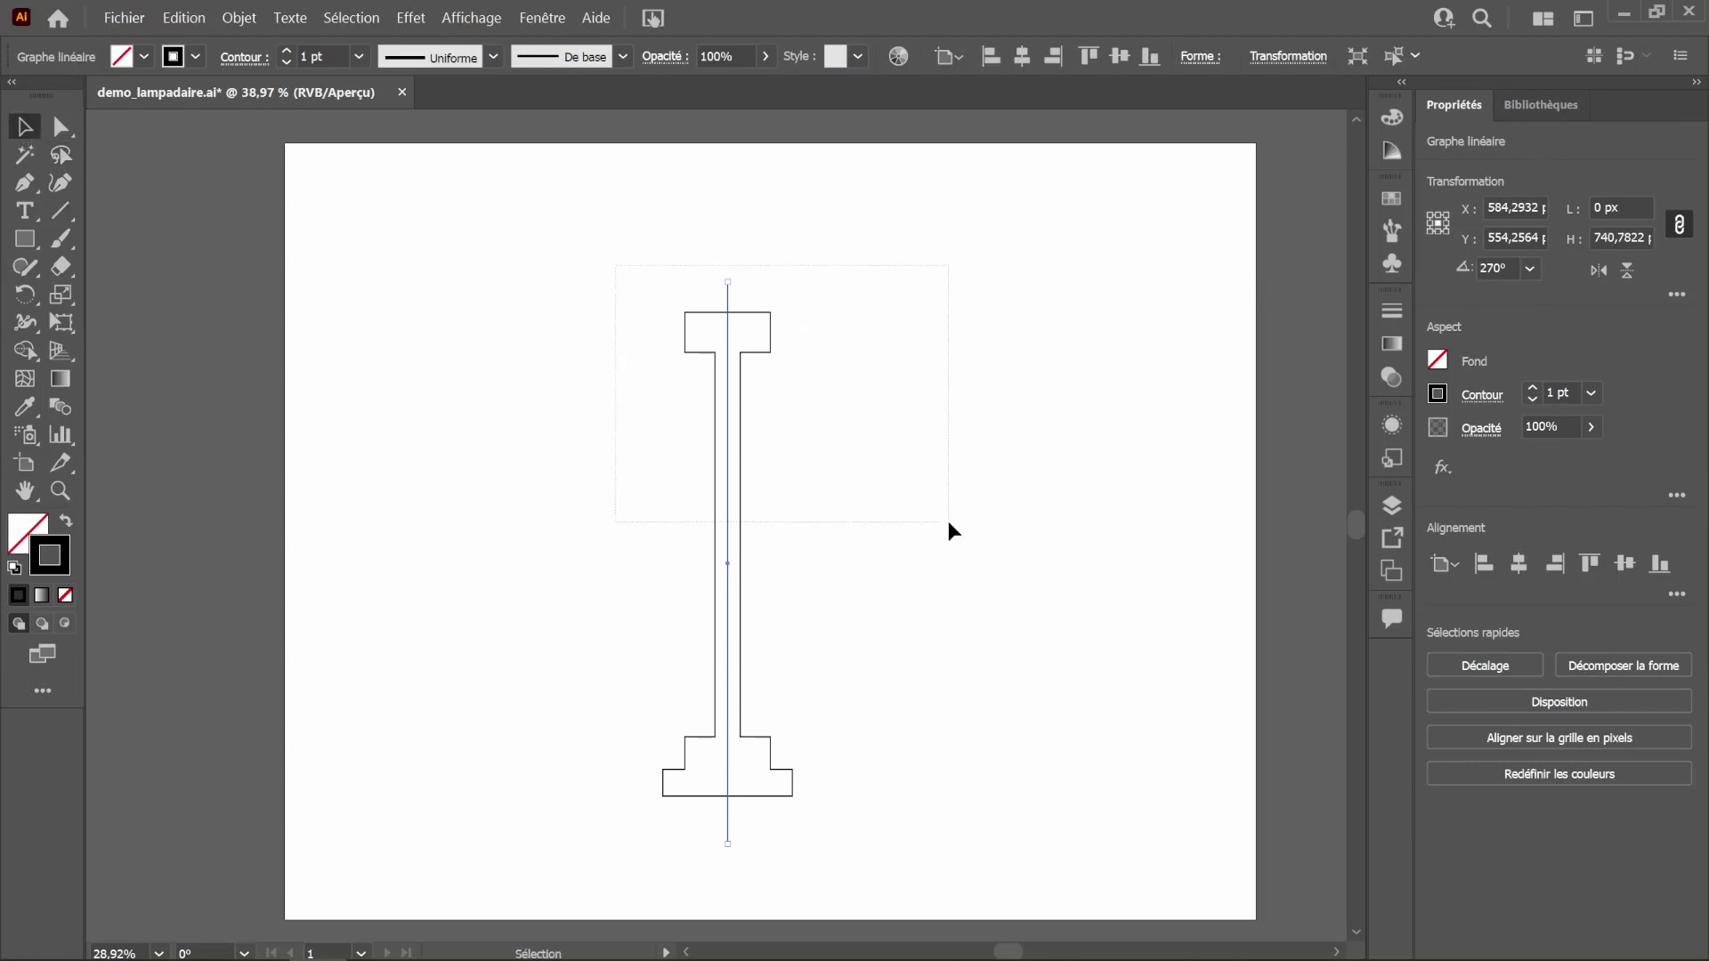
drag(947, 520, 952, 525)
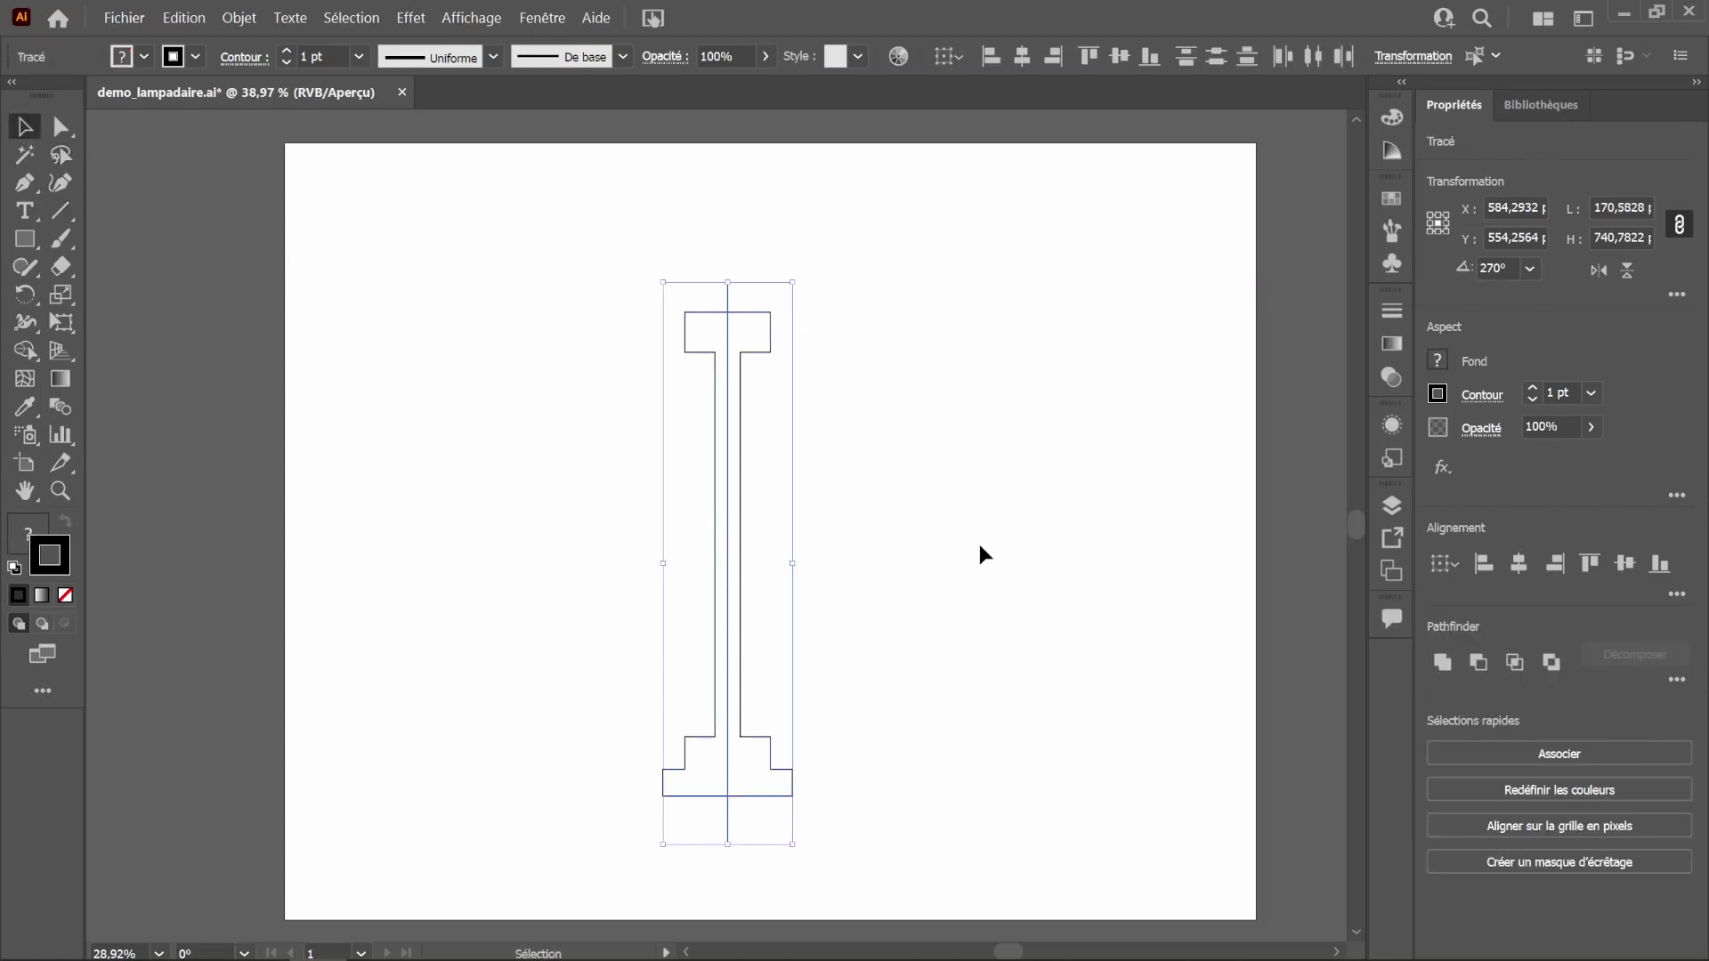
click(1676, 679)
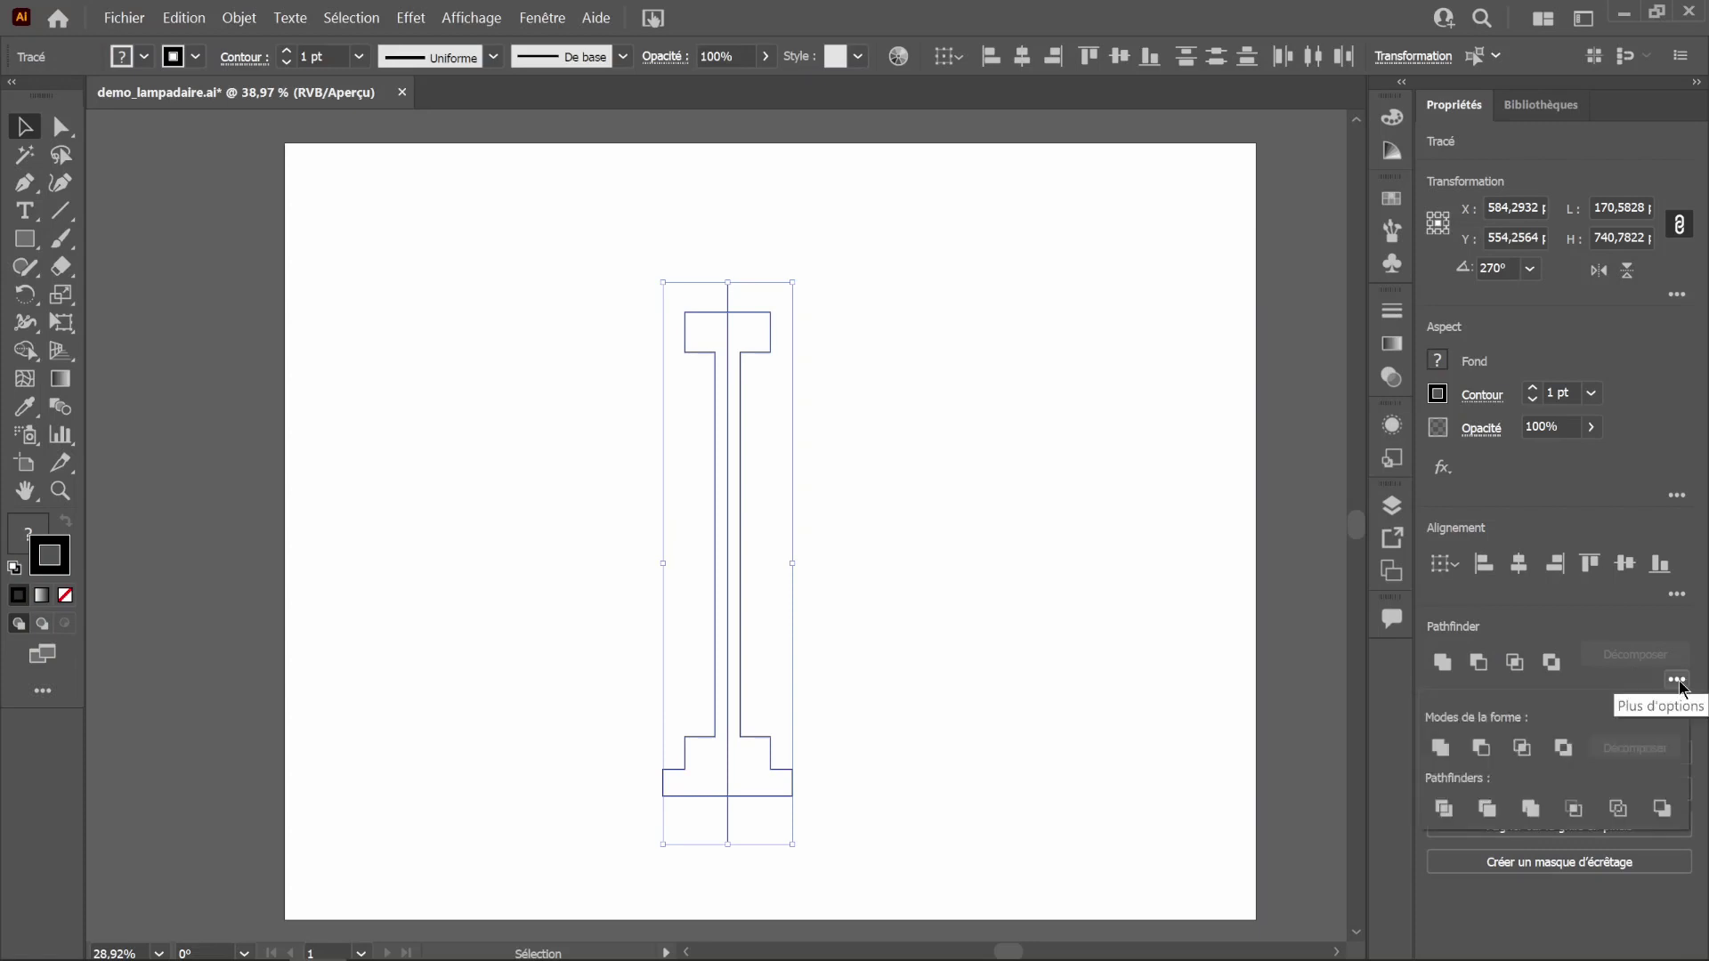
click(1446, 810)
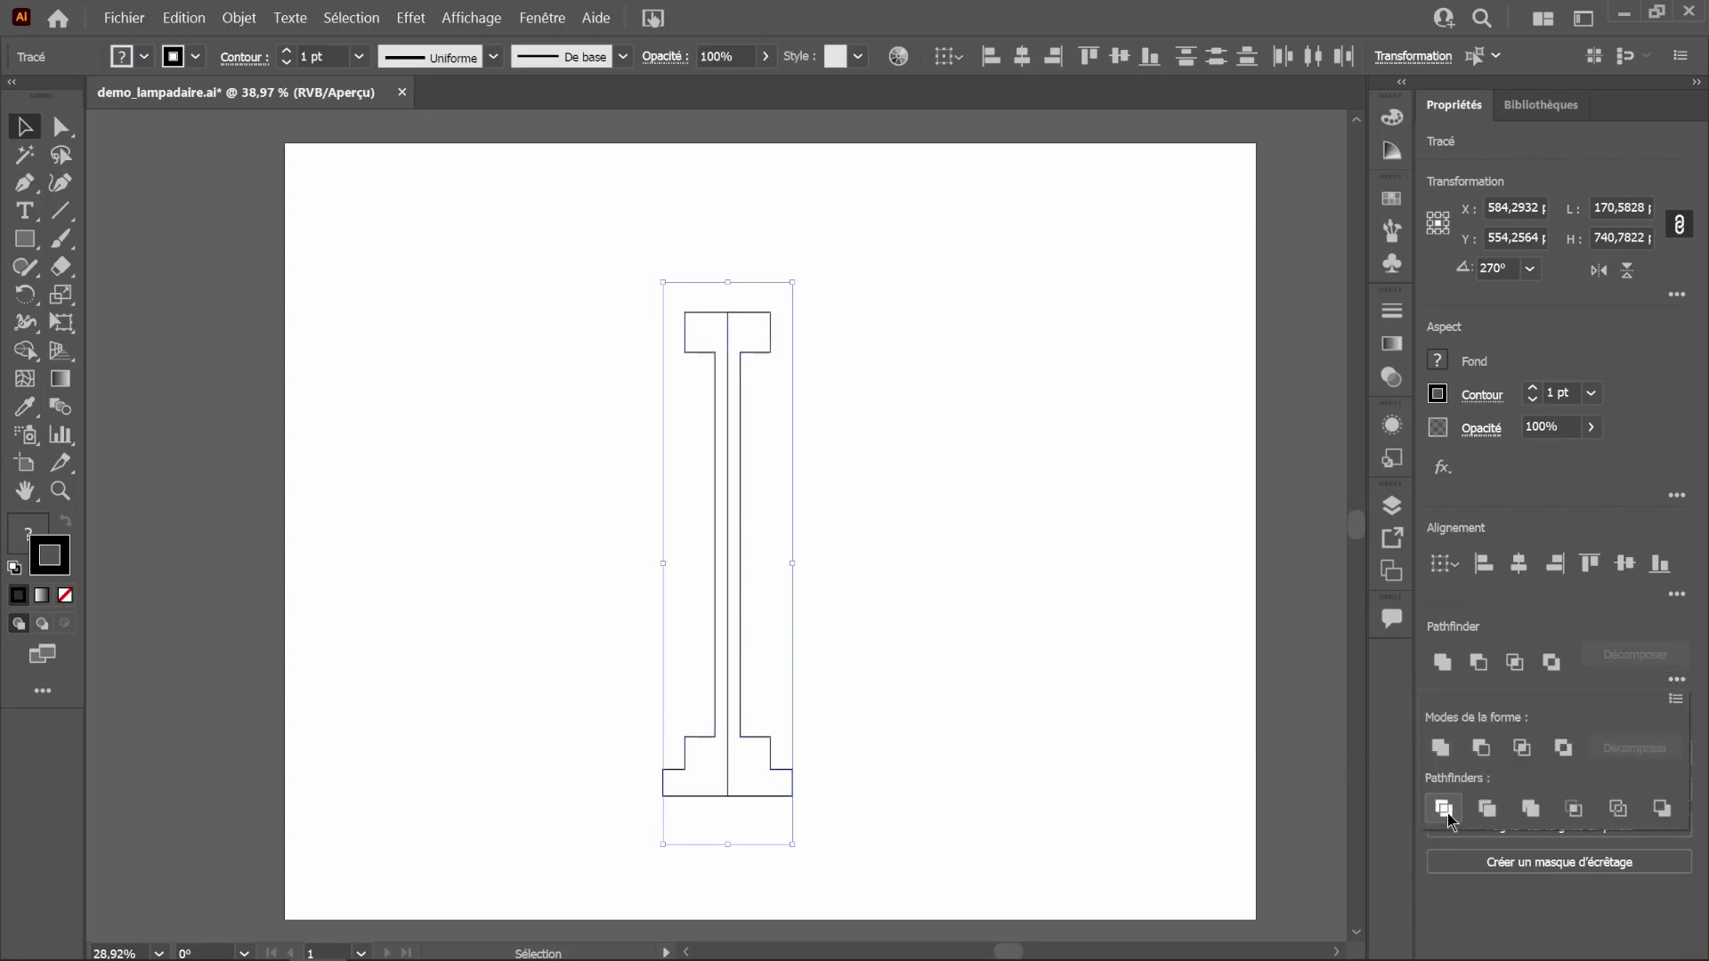
click(868, 487)
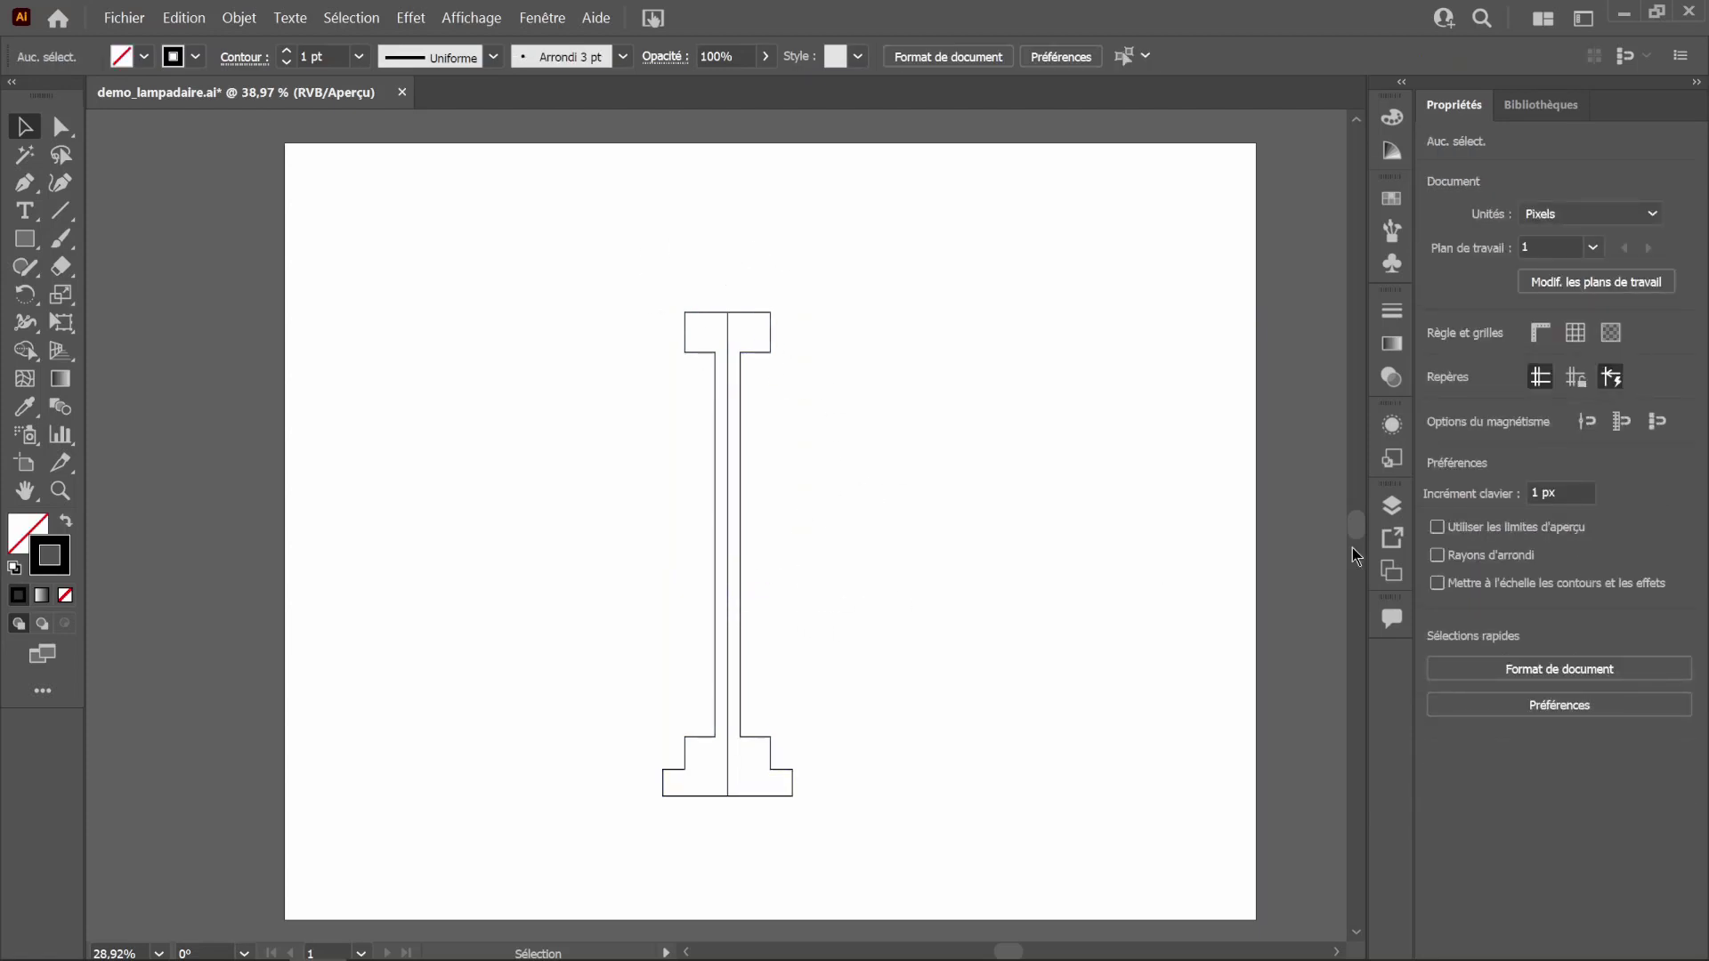
Step: Select the divided group in the Layers panel and ungroup it with Object > Ungroup
click(1390, 513)
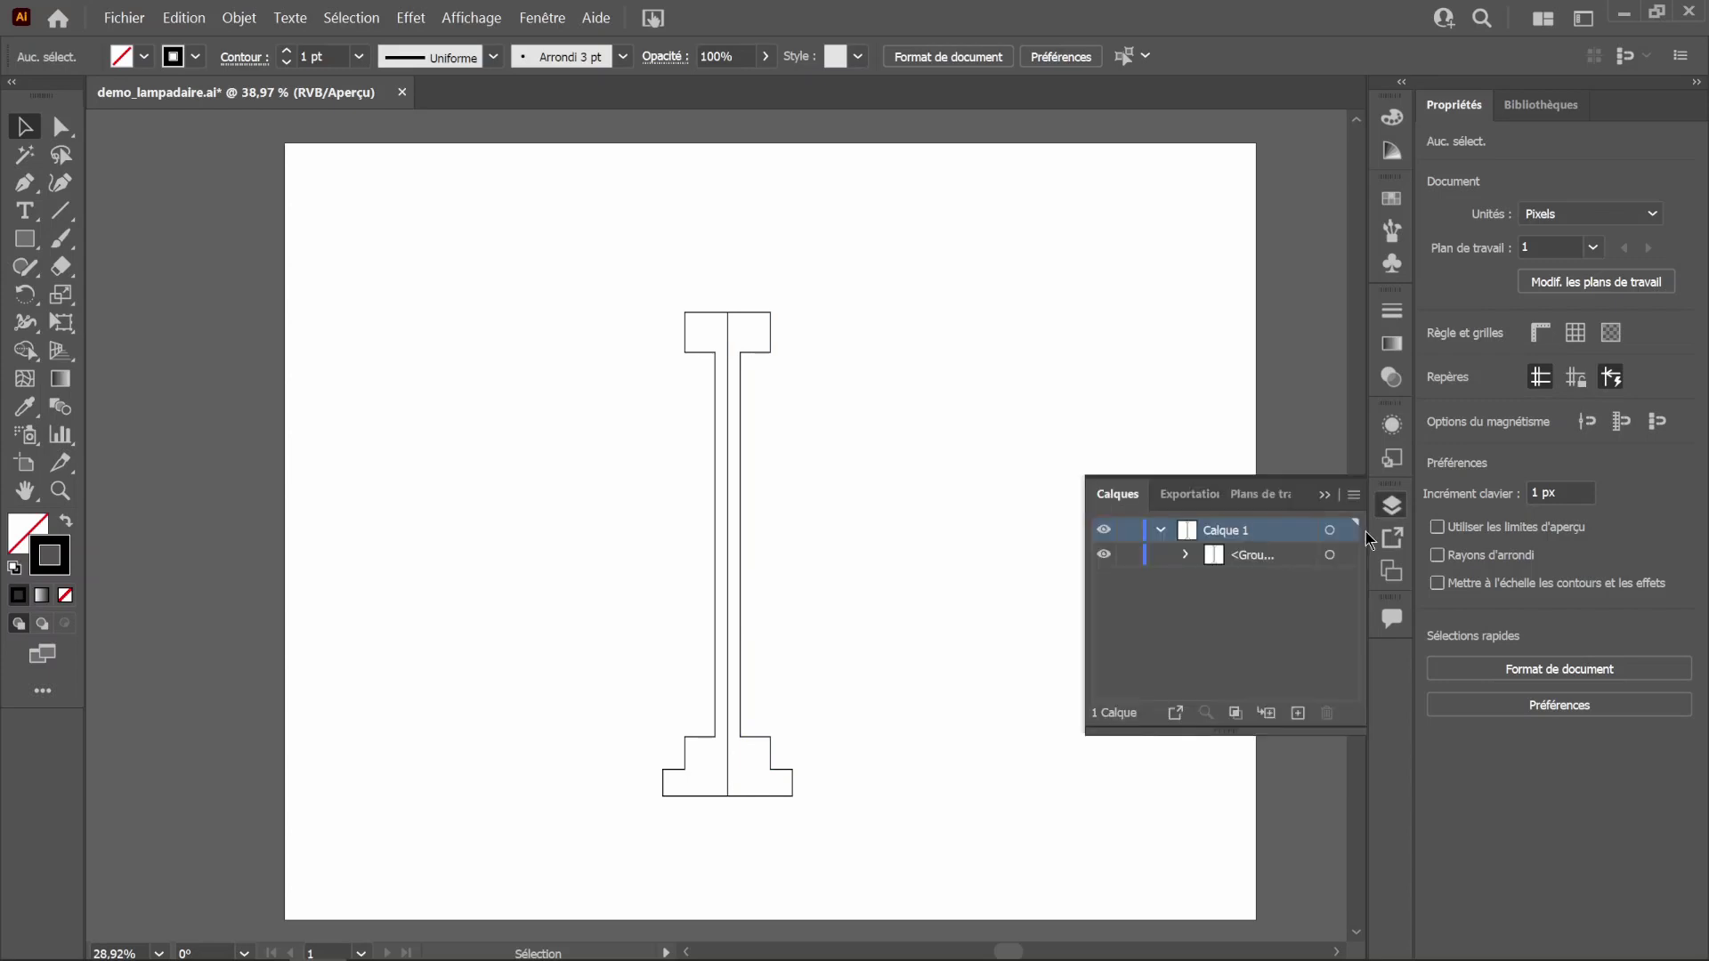
click(1183, 555)
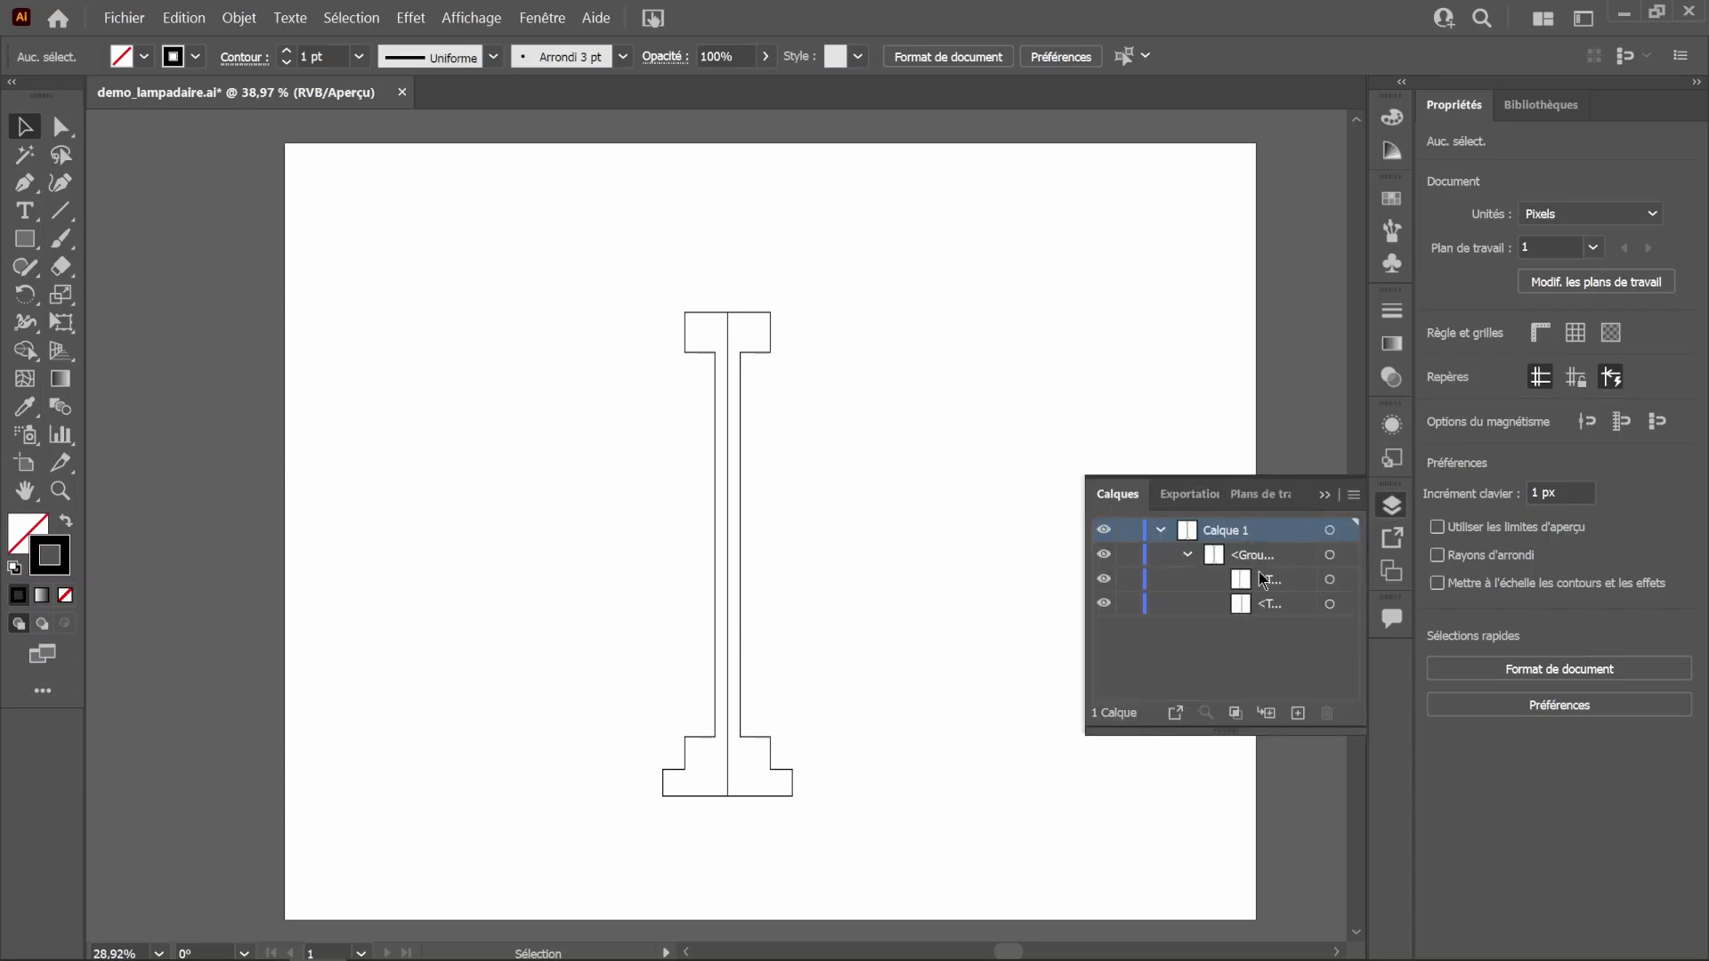
click(1329, 554)
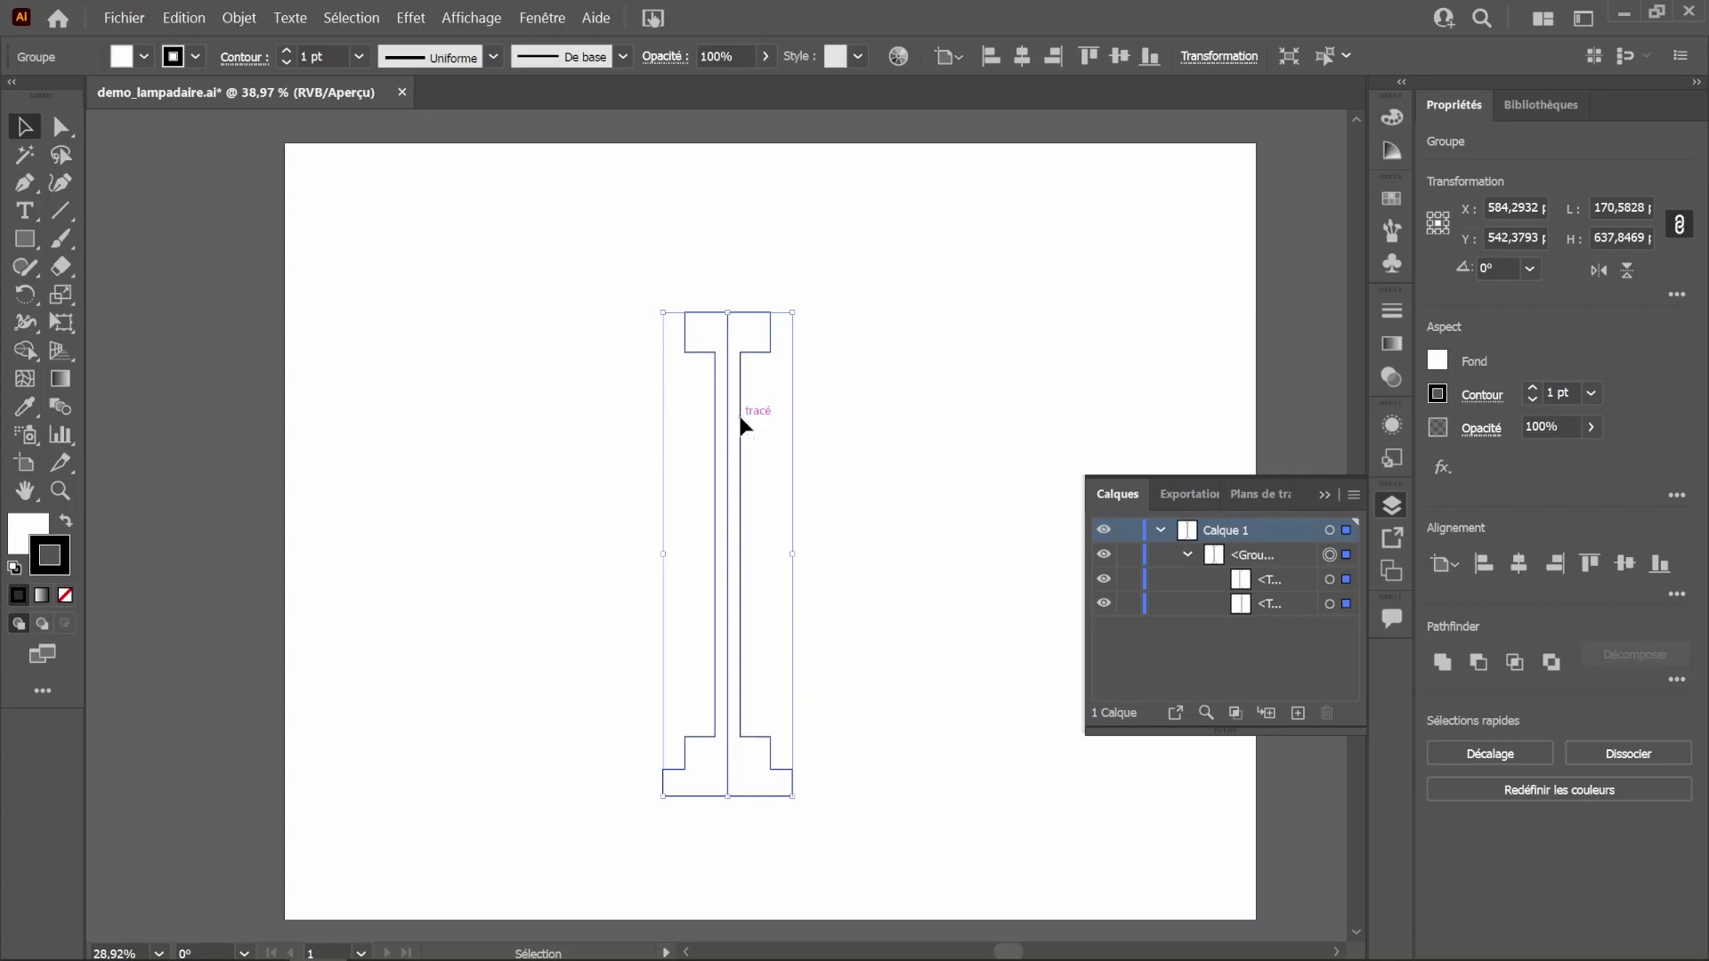
click(238, 18)
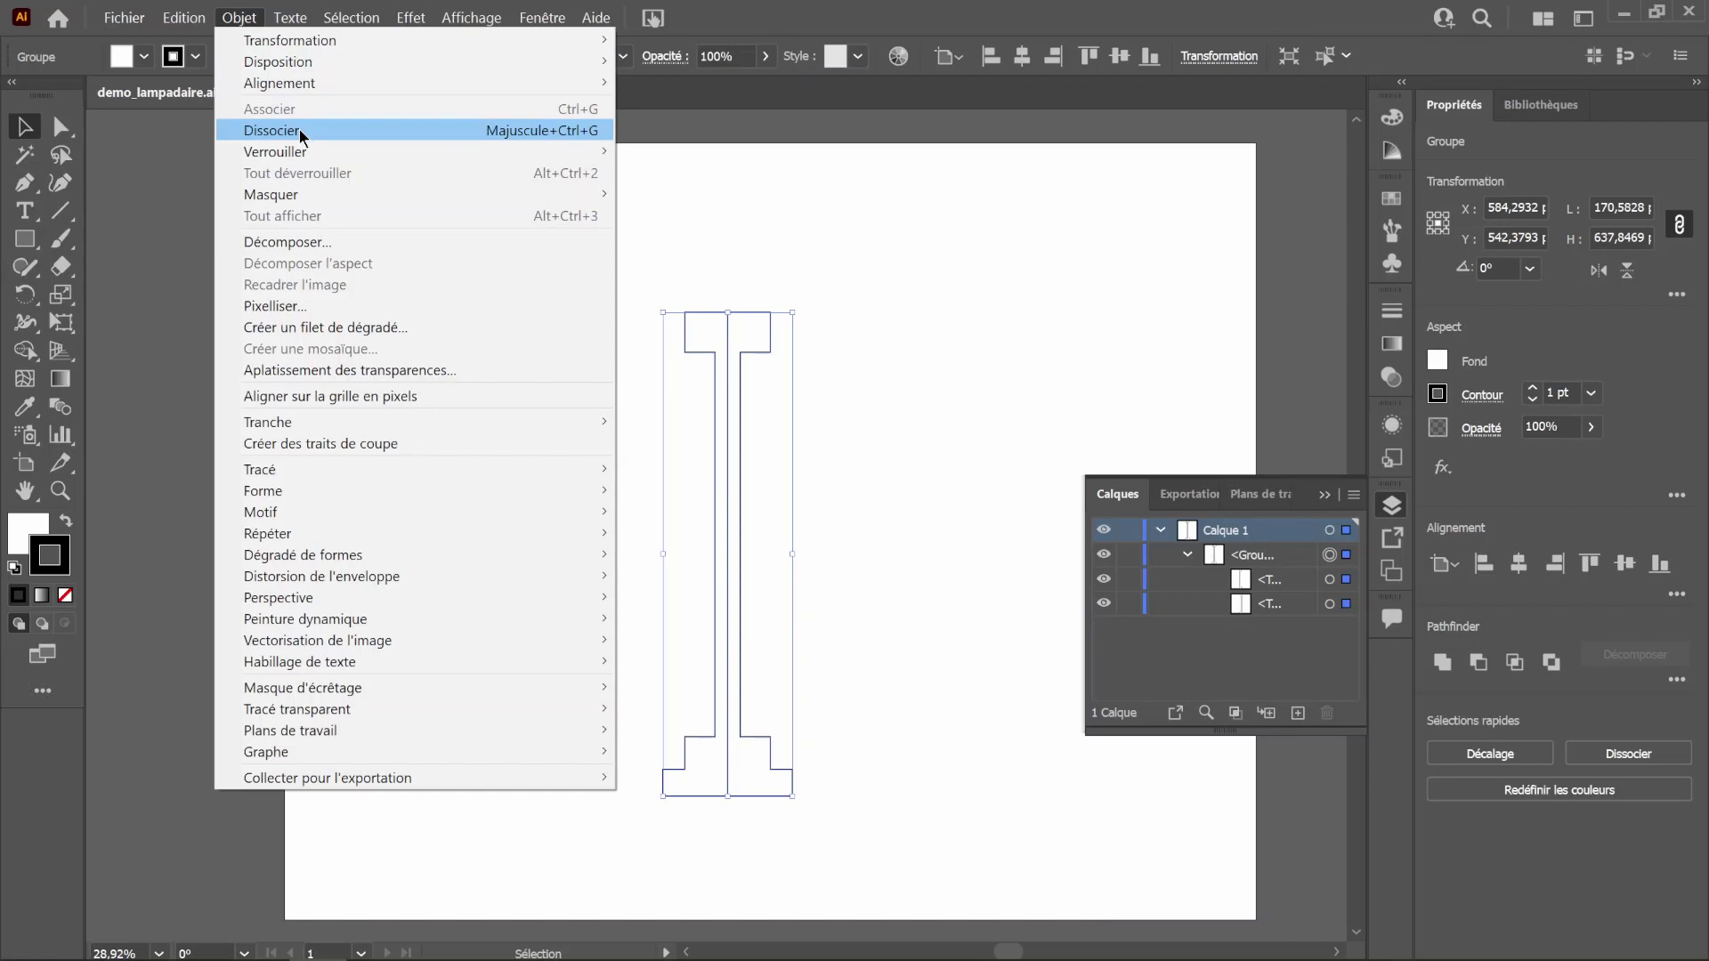
click(300, 132)
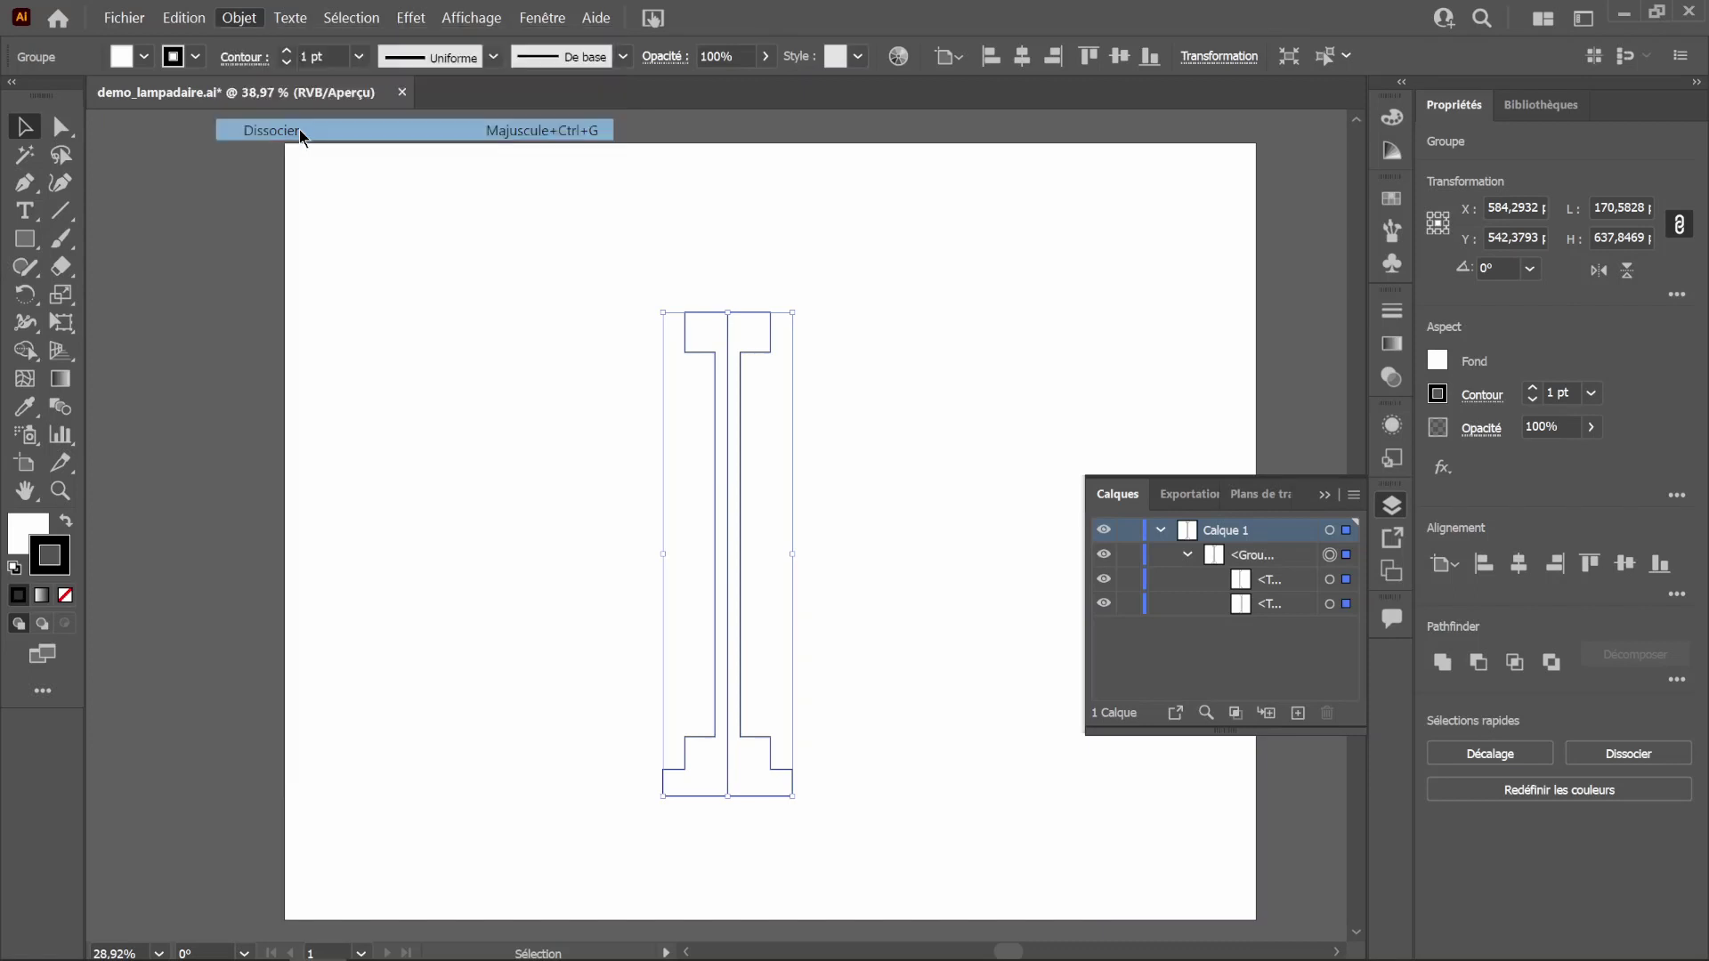
Step: Delete the left half of the outline and close the Layers panel
click(897, 429)
click(708, 331)
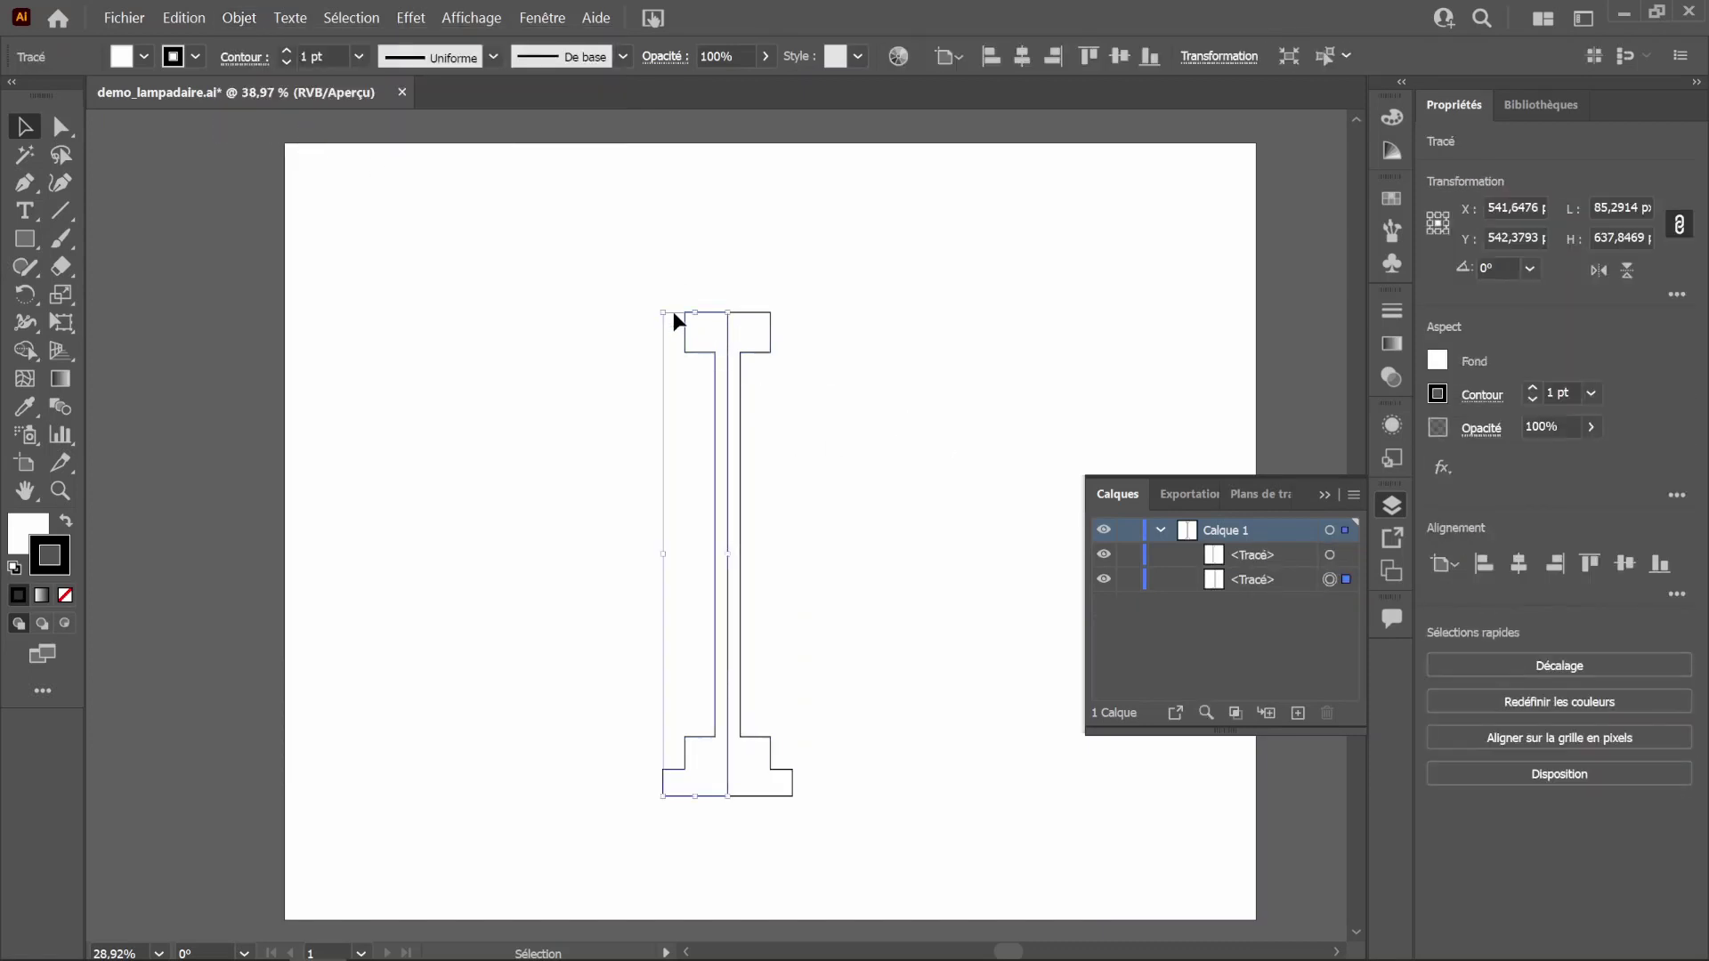
key(Delete)
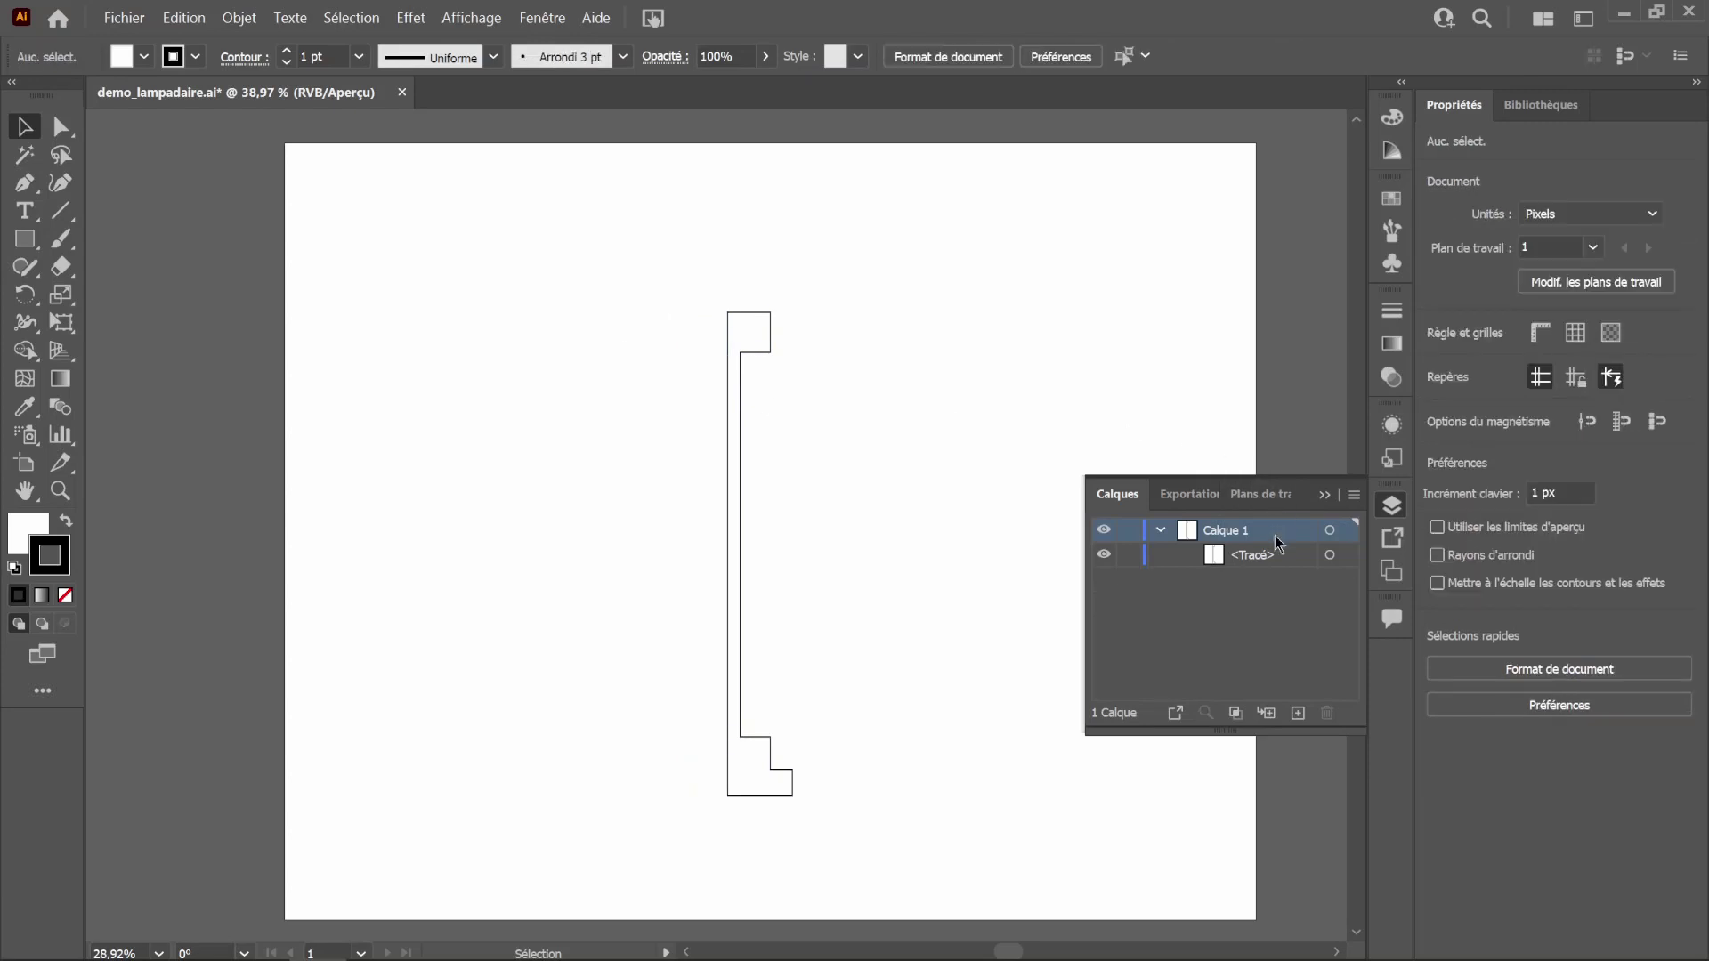
click(1388, 506)
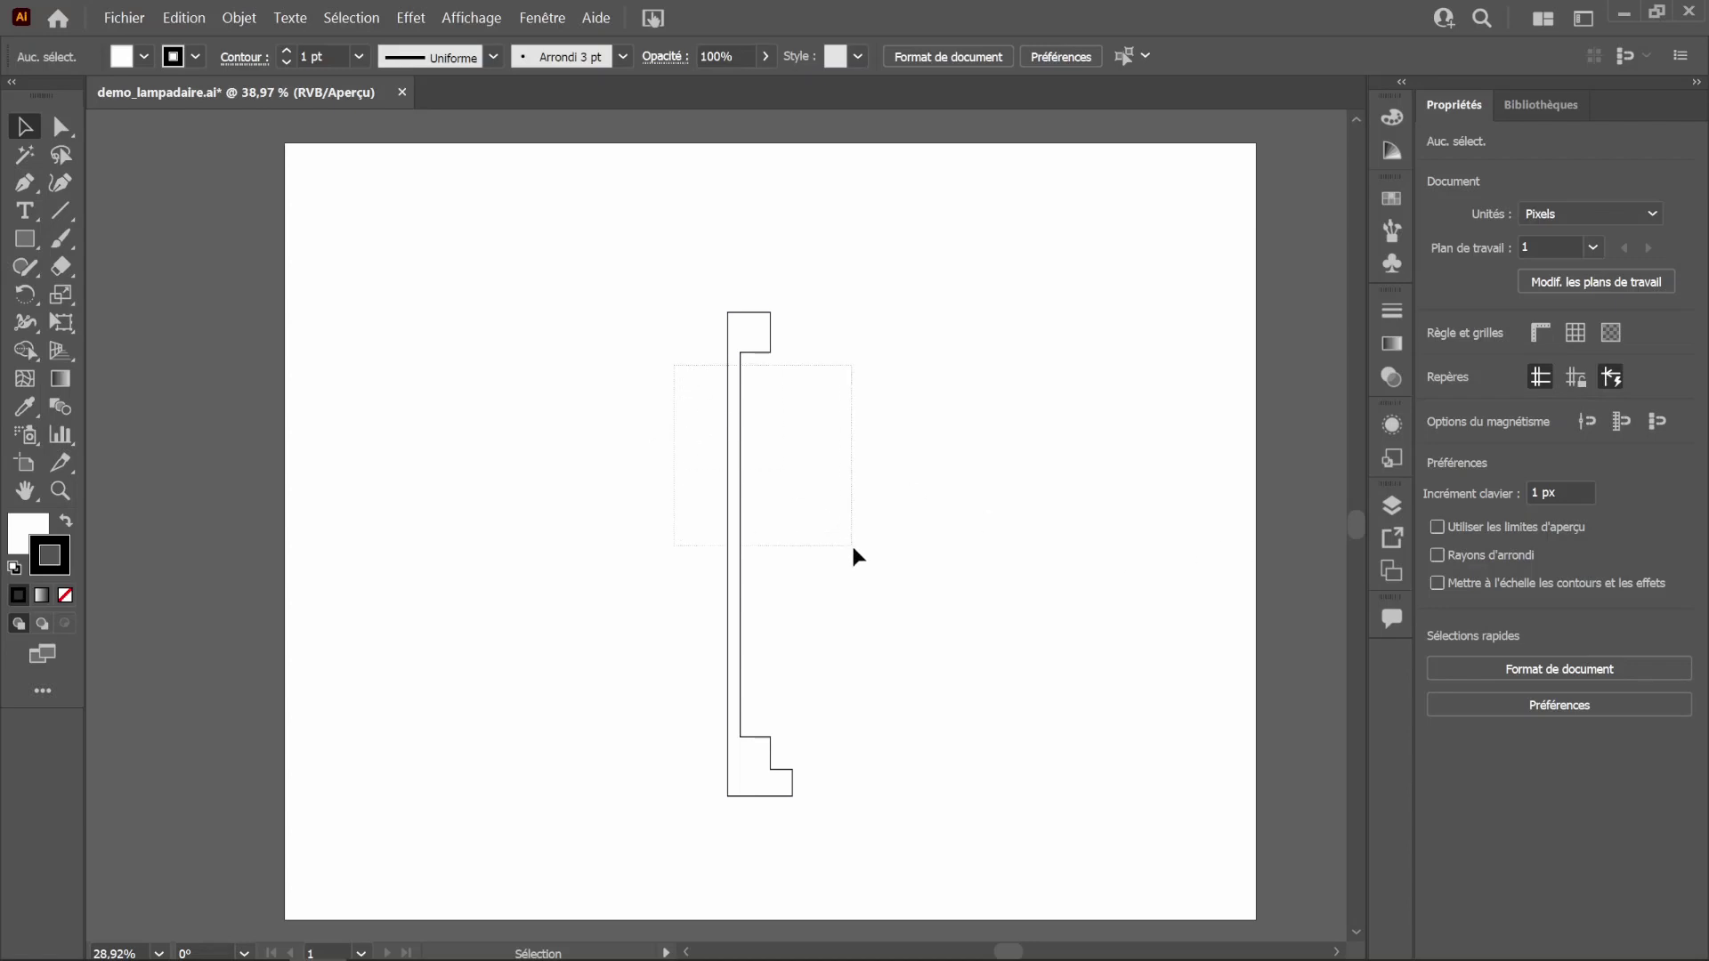
Step: Set the profile's stroke to None and its fill to light grey B7B7B7
drag(852, 545, 853, 548)
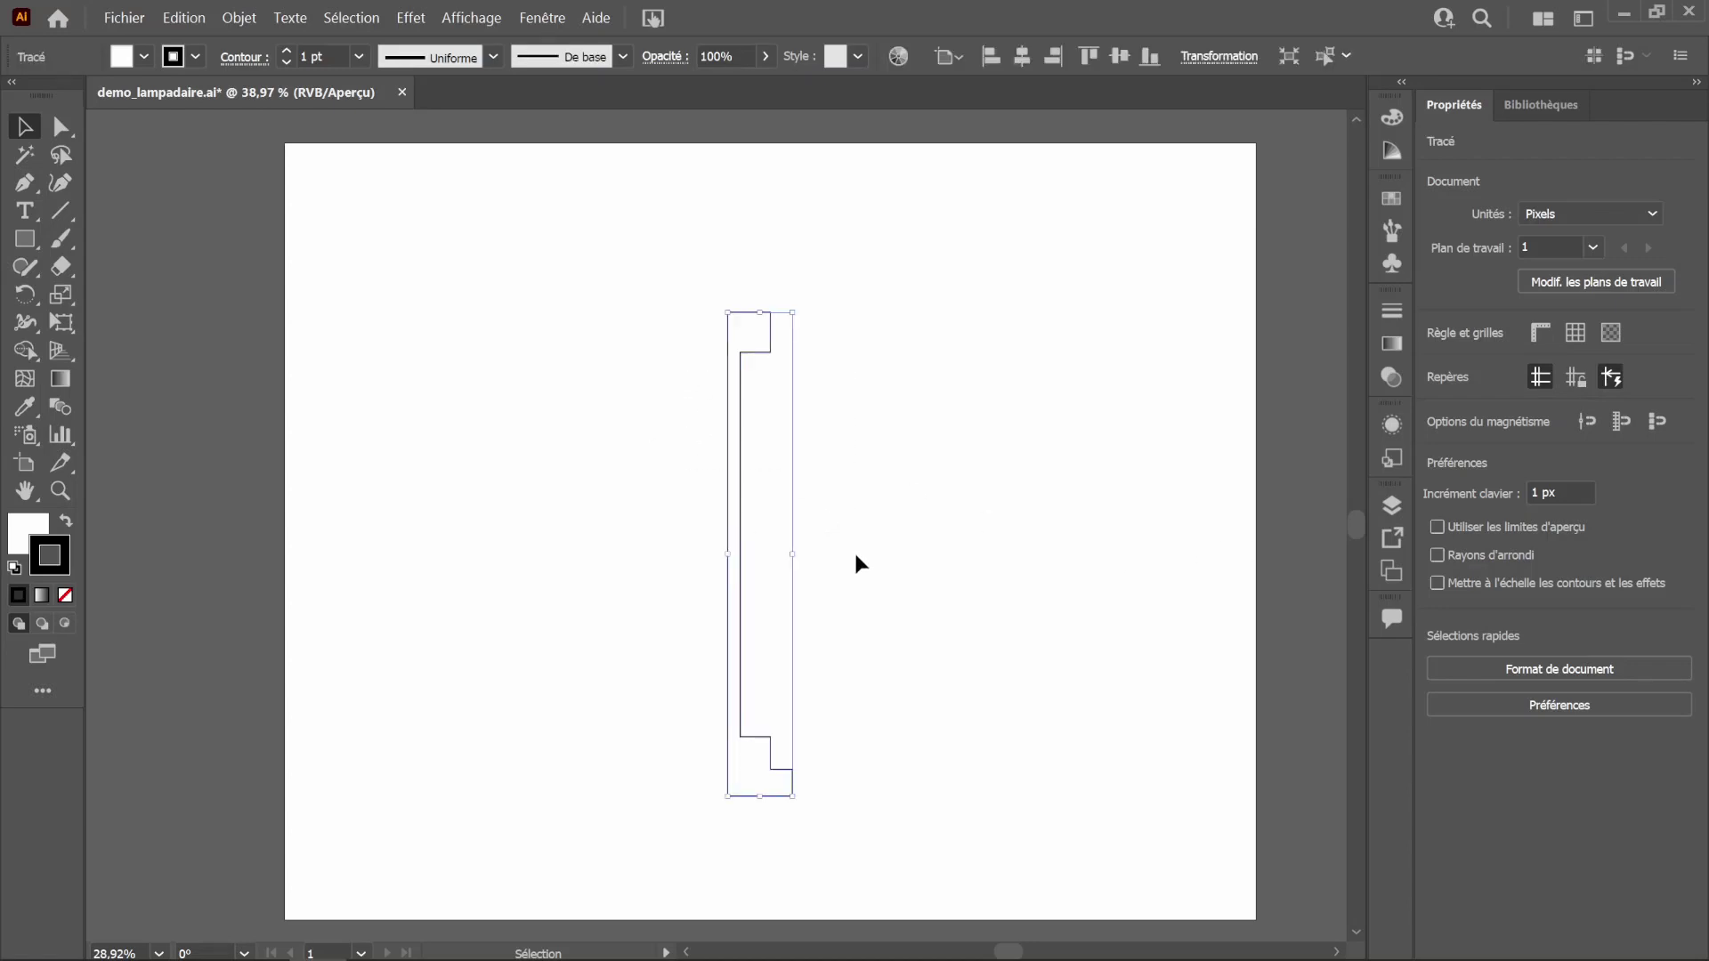
click(67, 596)
click(27, 534)
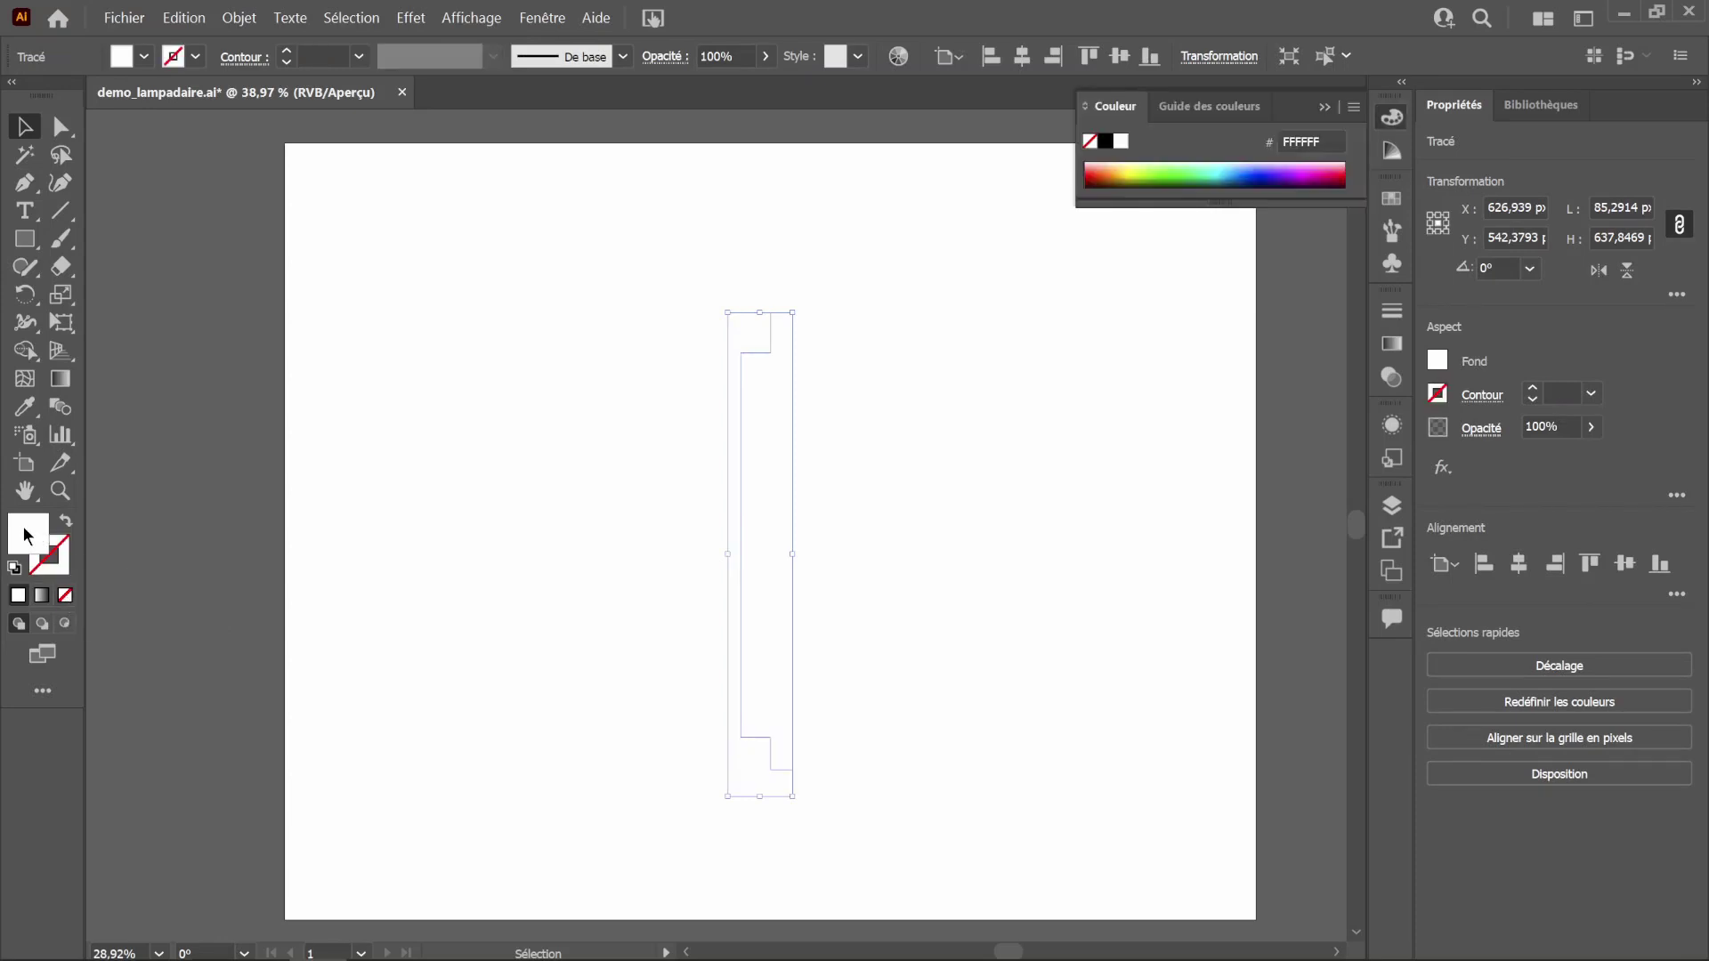
double_click(27, 534)
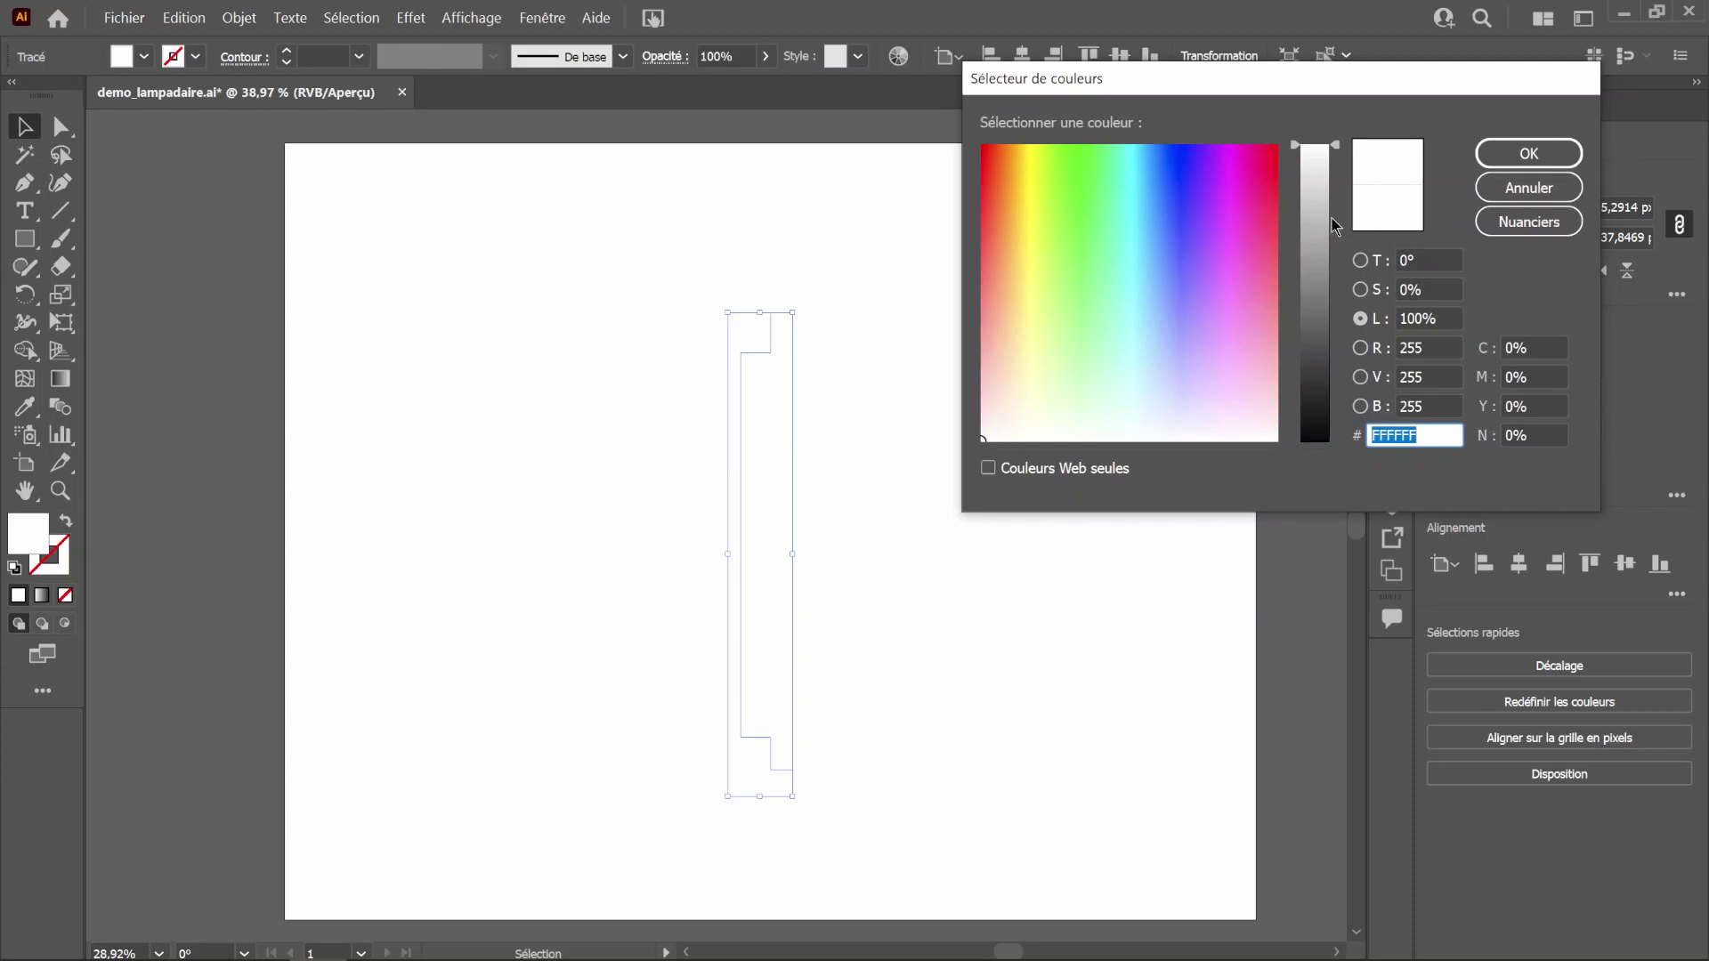
drag(1316, 228, 1333, 226)
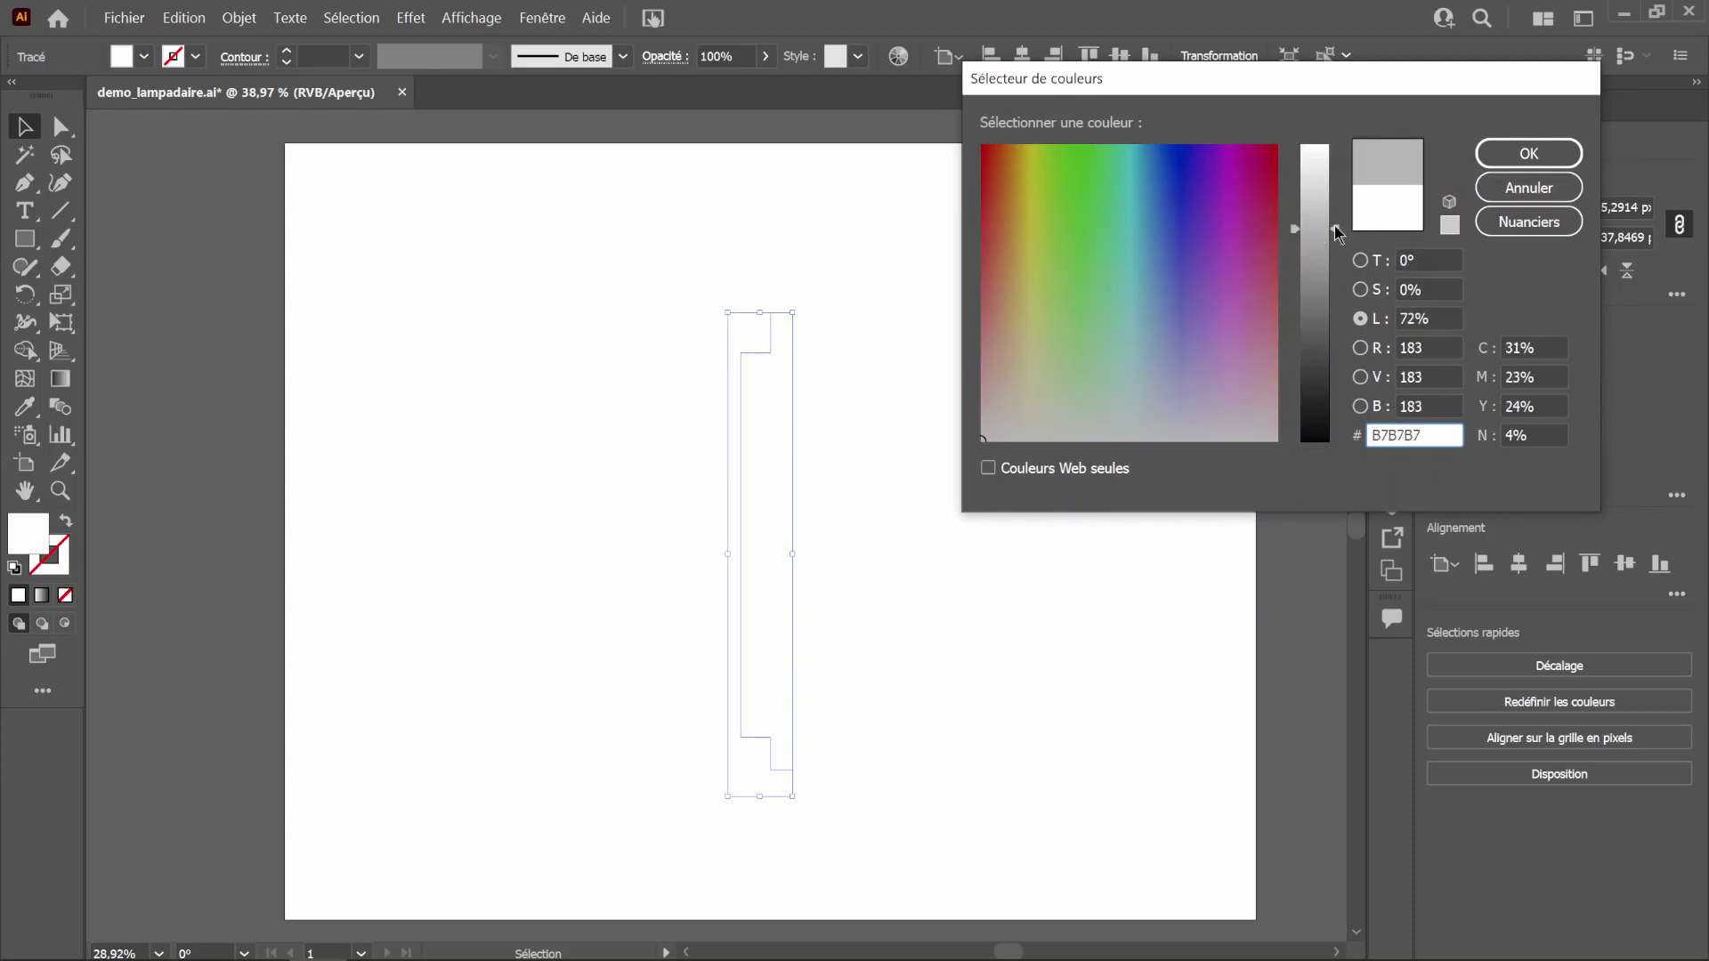
click(1513, 153)
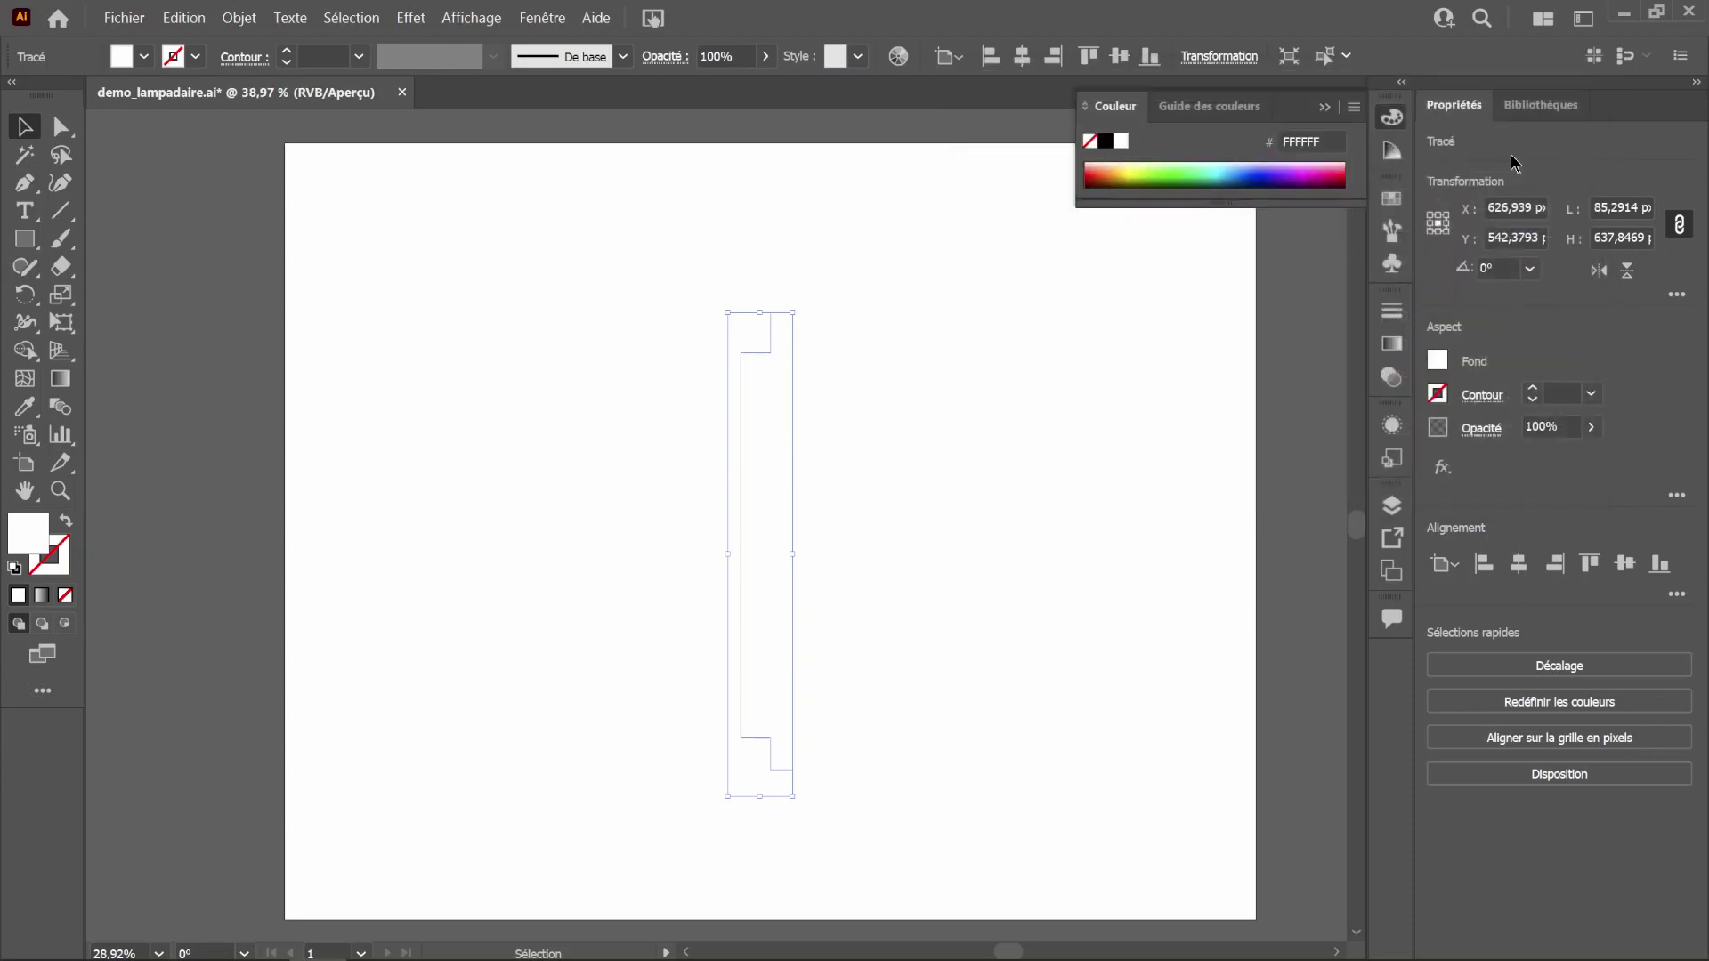
click(1392, 116)
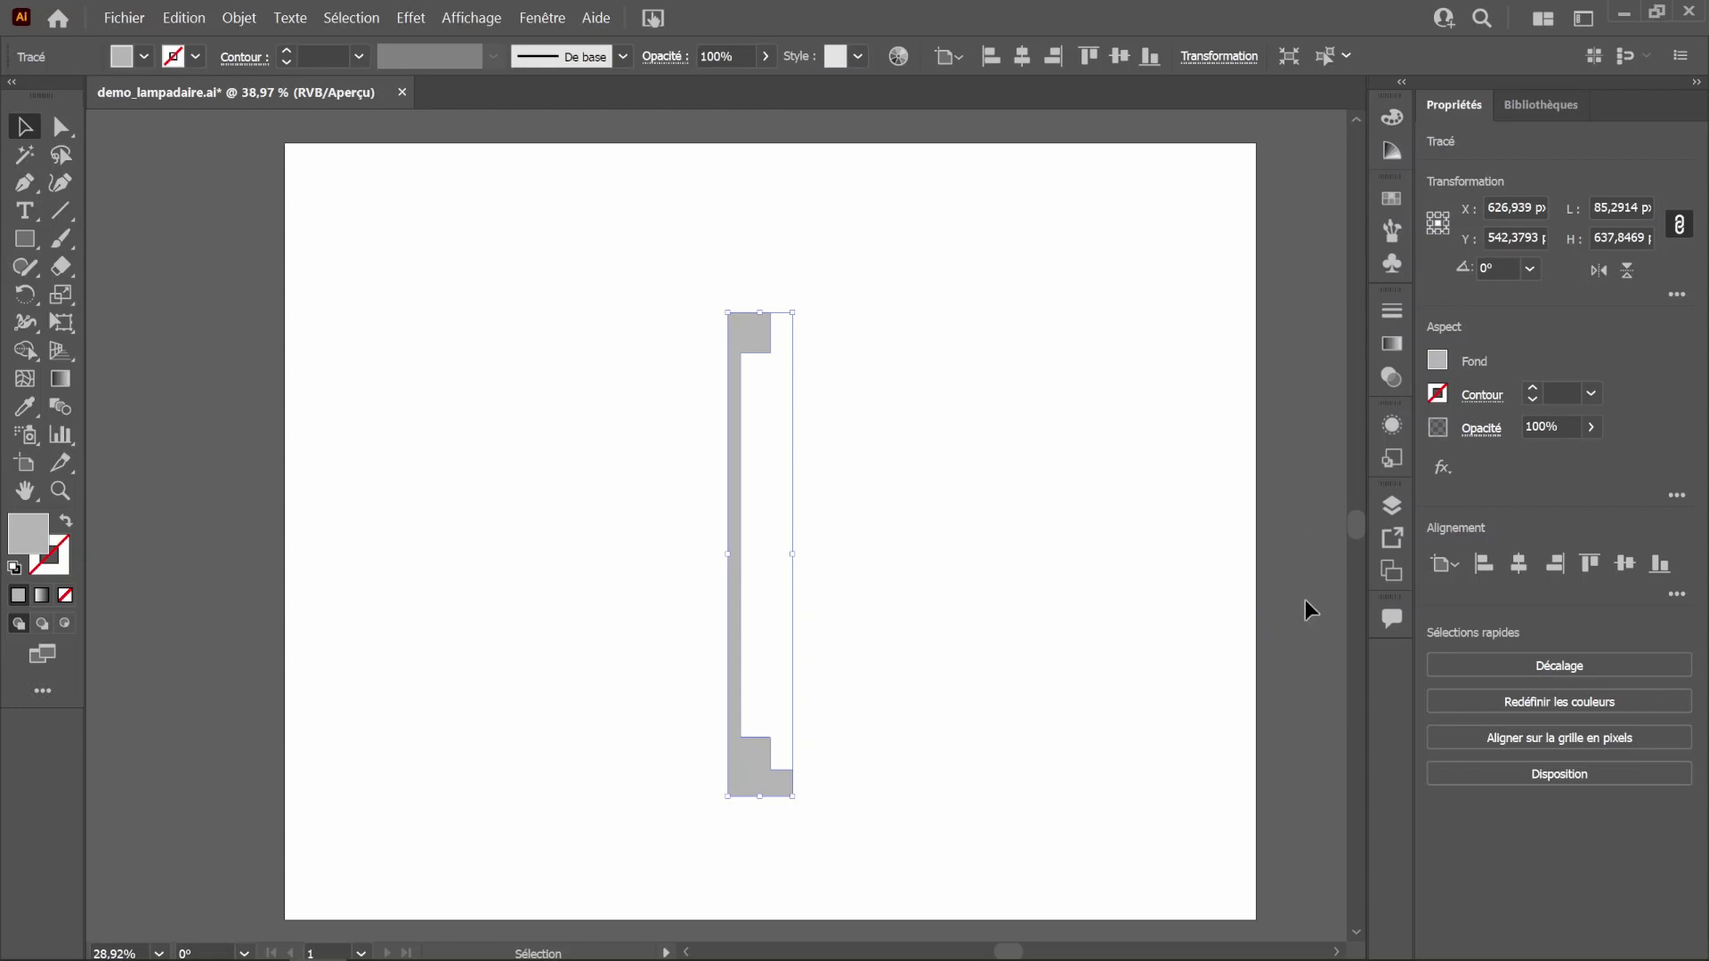
Step: Open the Appearance panel and its fx menu to browse 3D (Classic) effects
click(1392, 427)
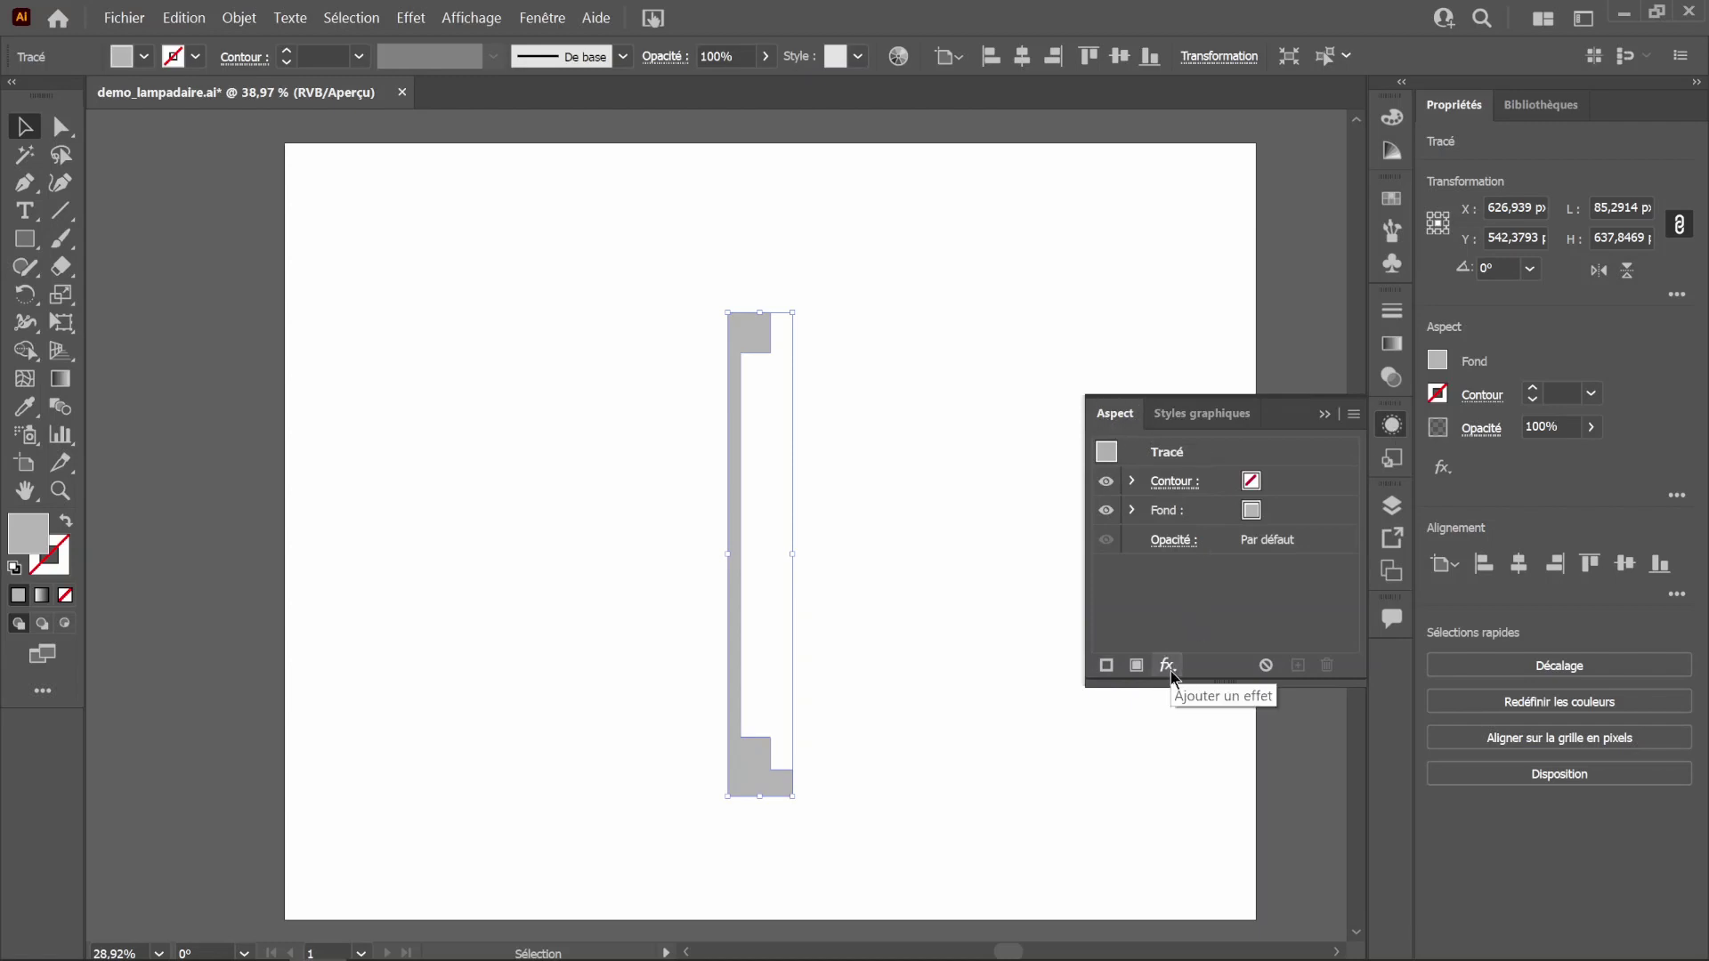
click(1167, 667)
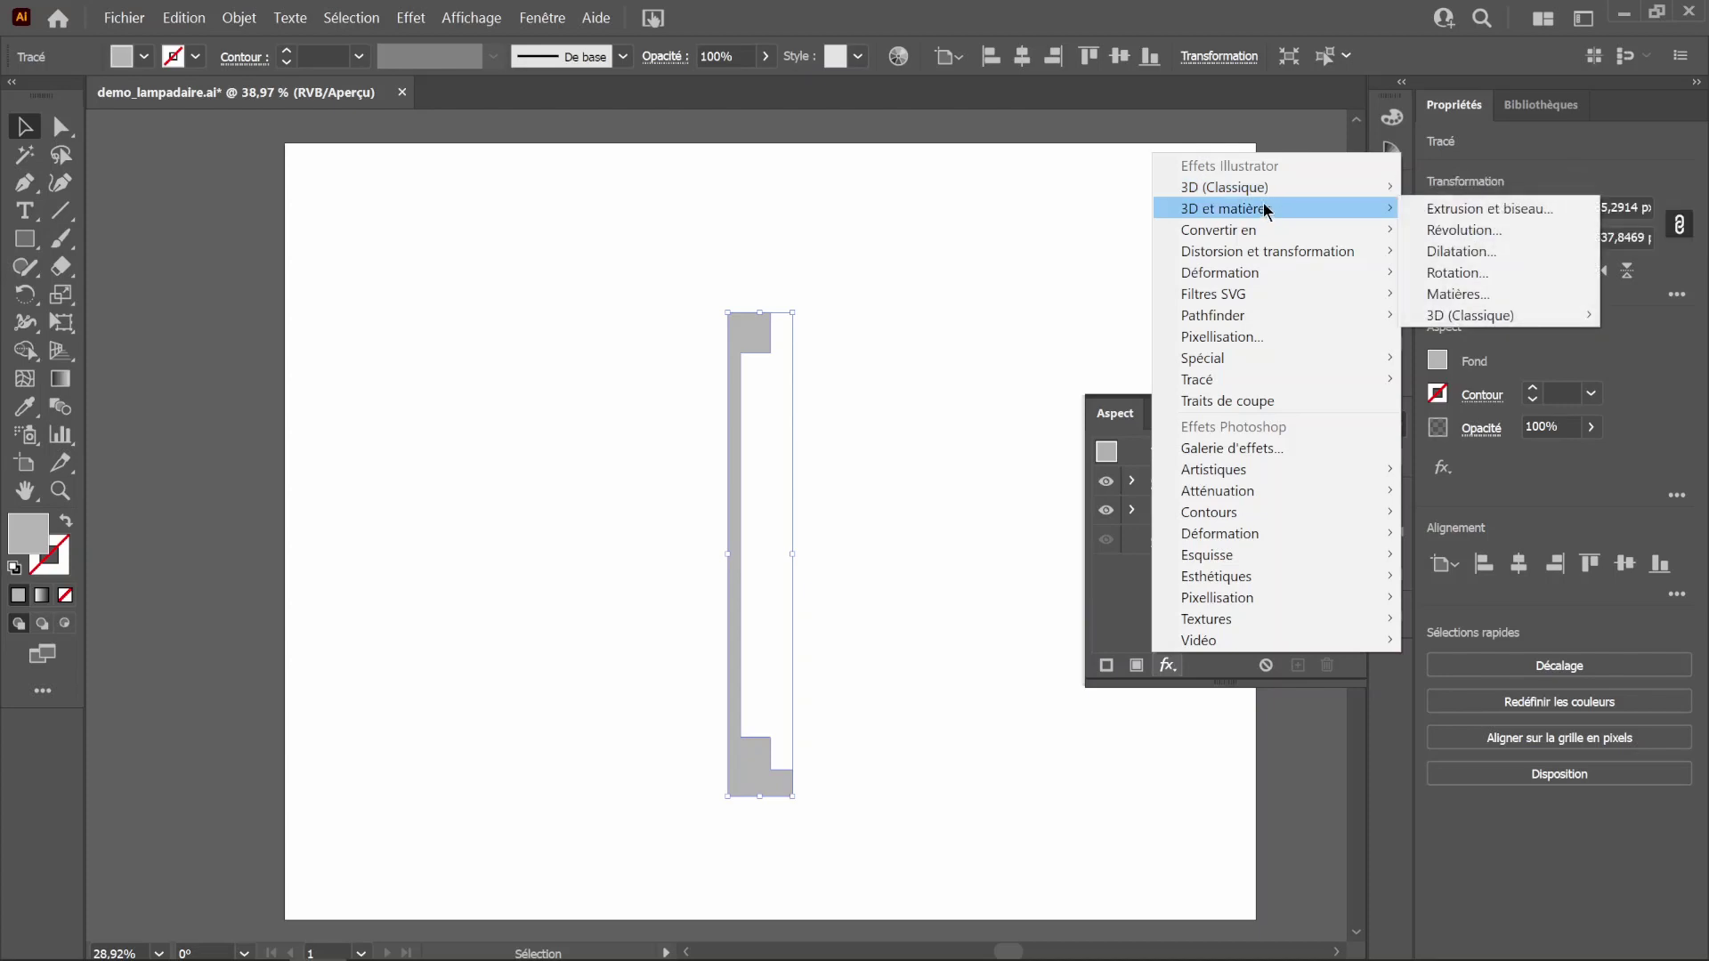
mouse_move(1225, 187)
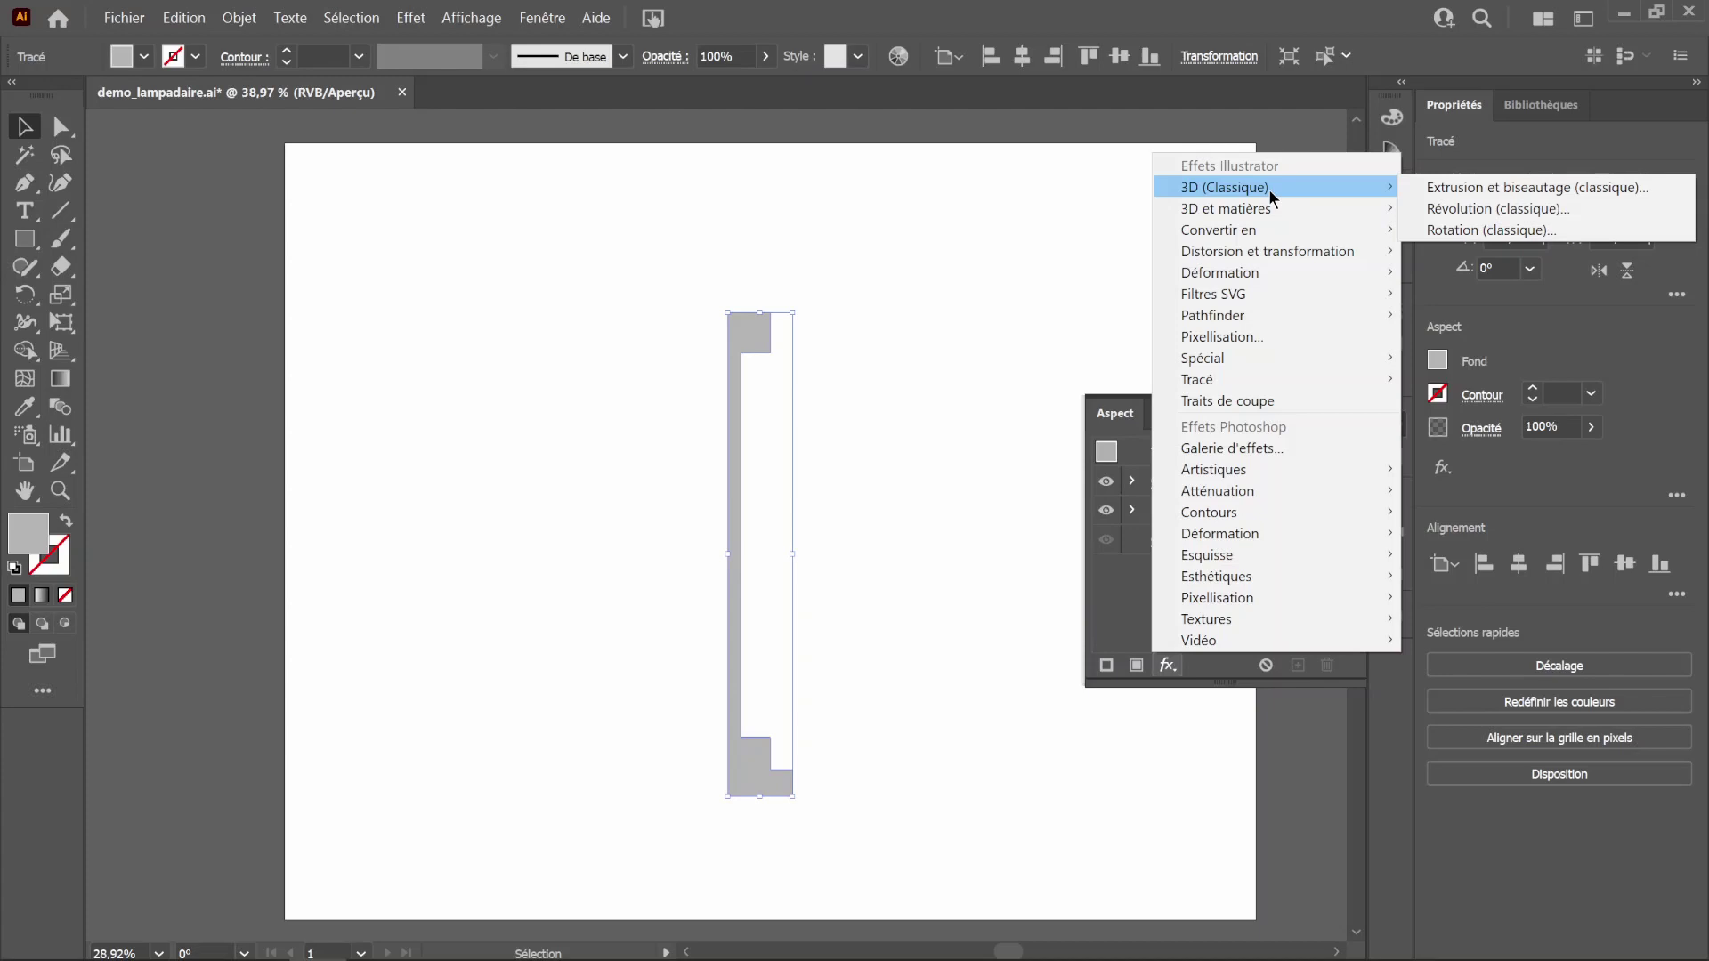
Step: Apply Revolve (Classic) and set the position preset to Isométrique droit
click(1459, 206)
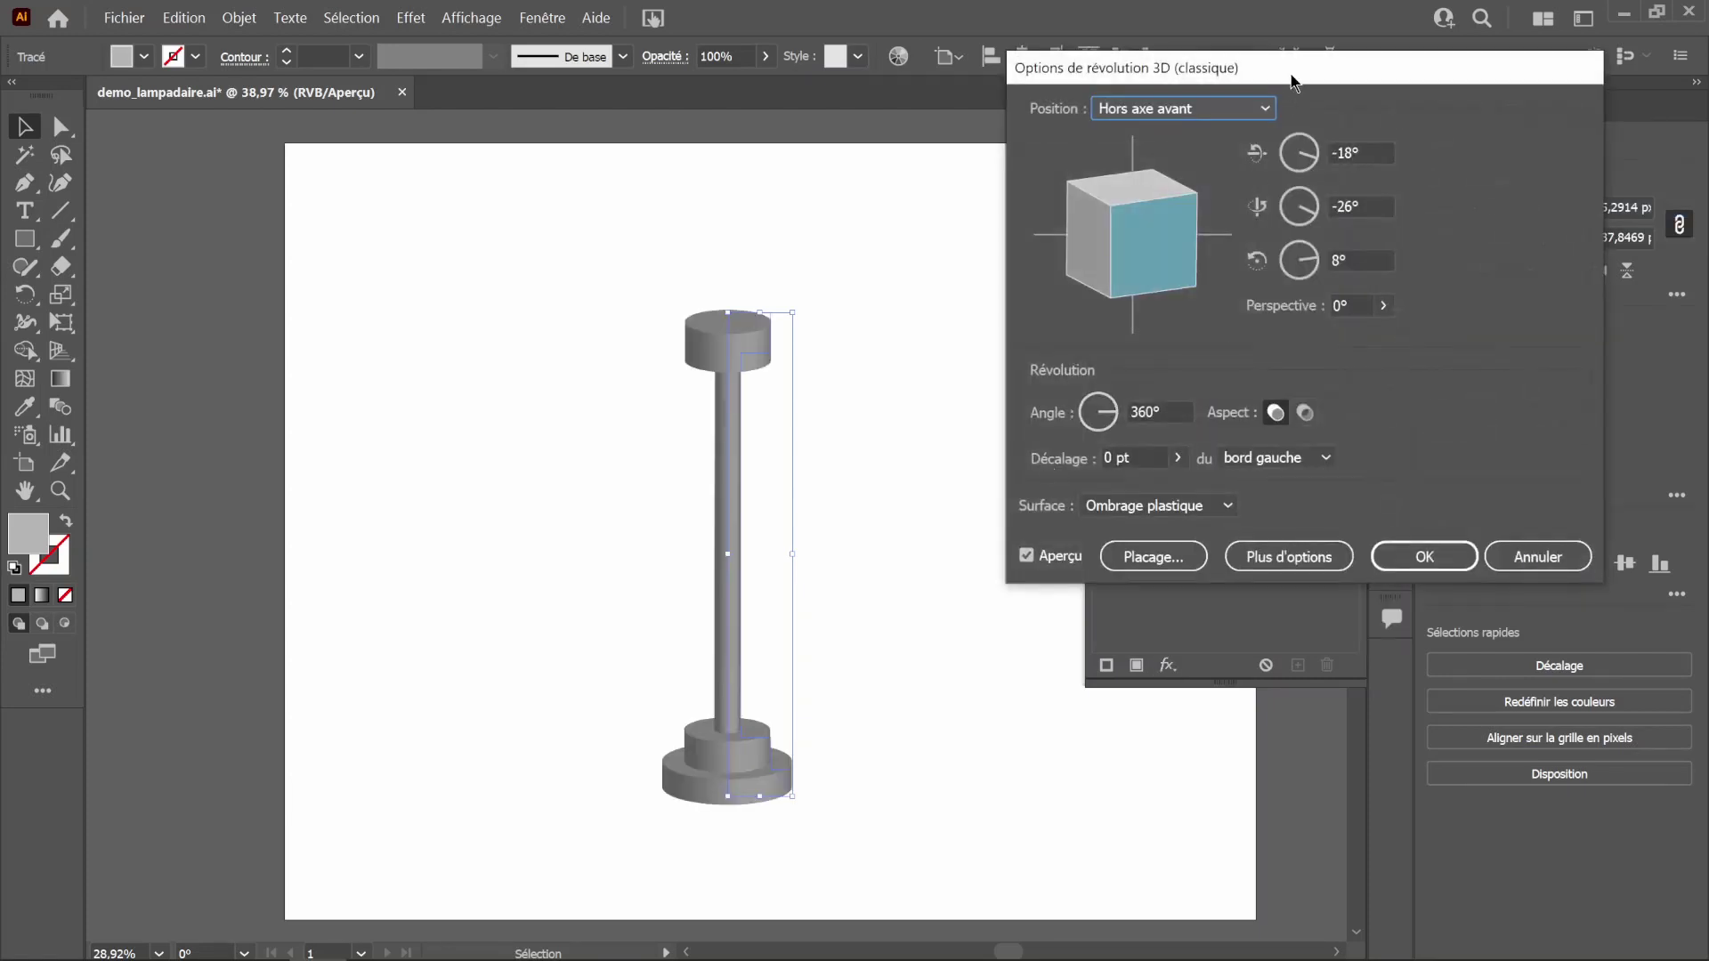
drag(1286, 80, 1191, 174)
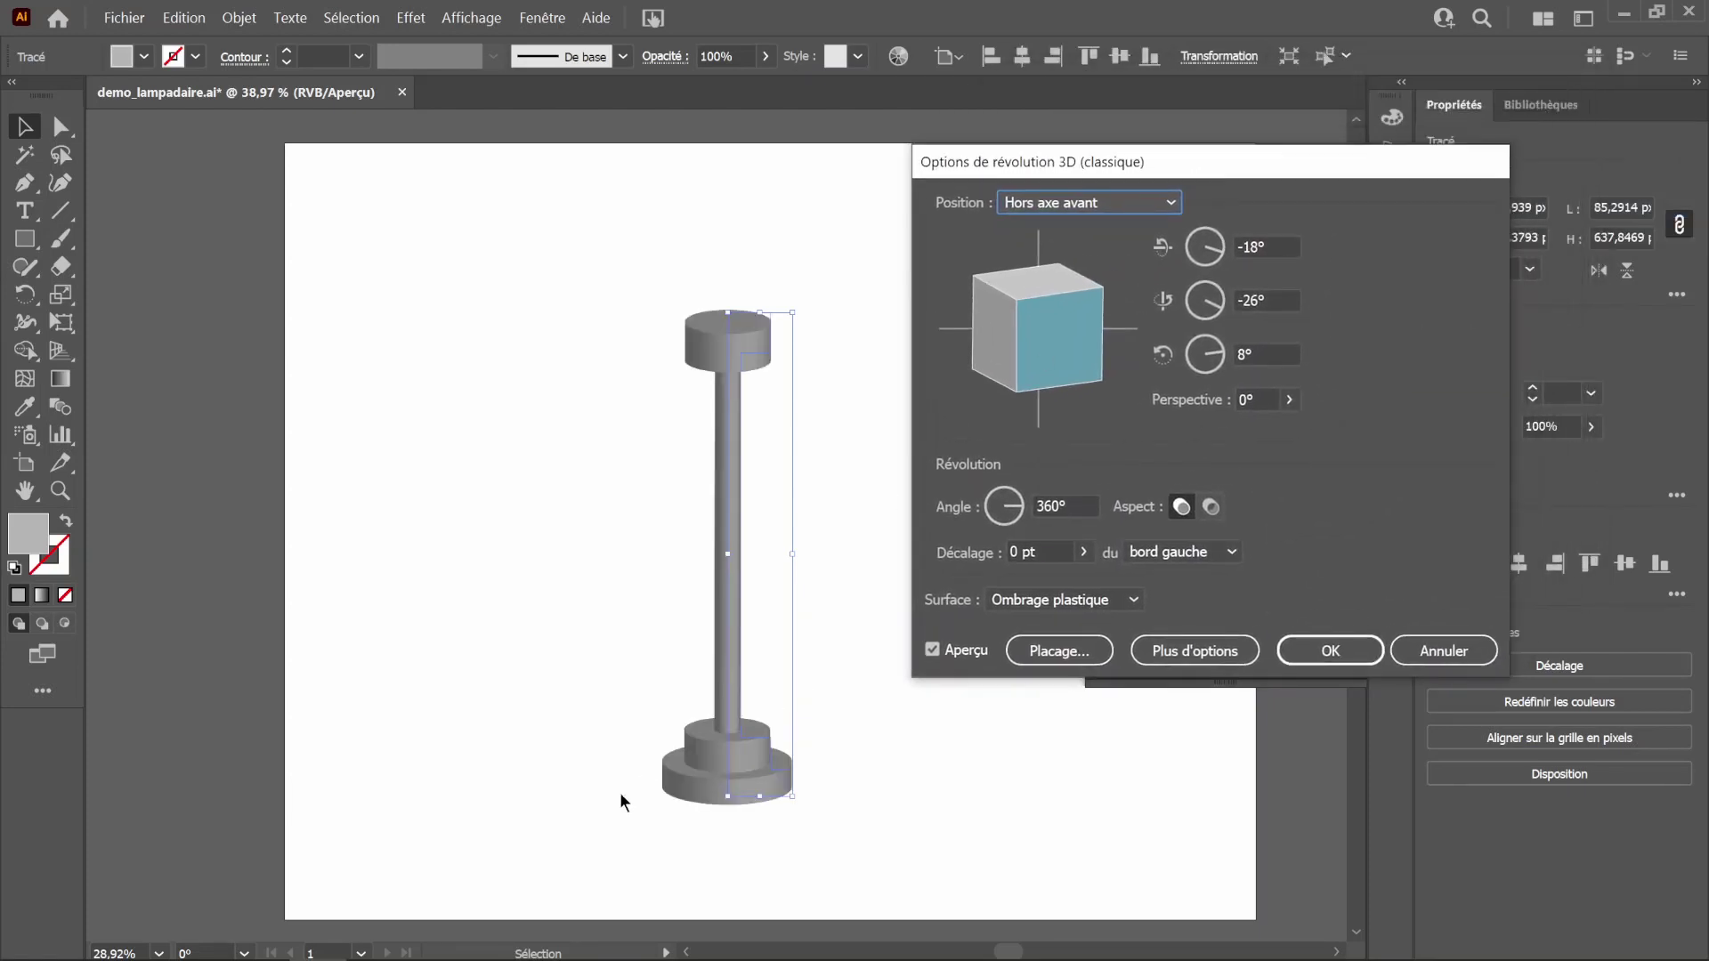
click(1171, 205)
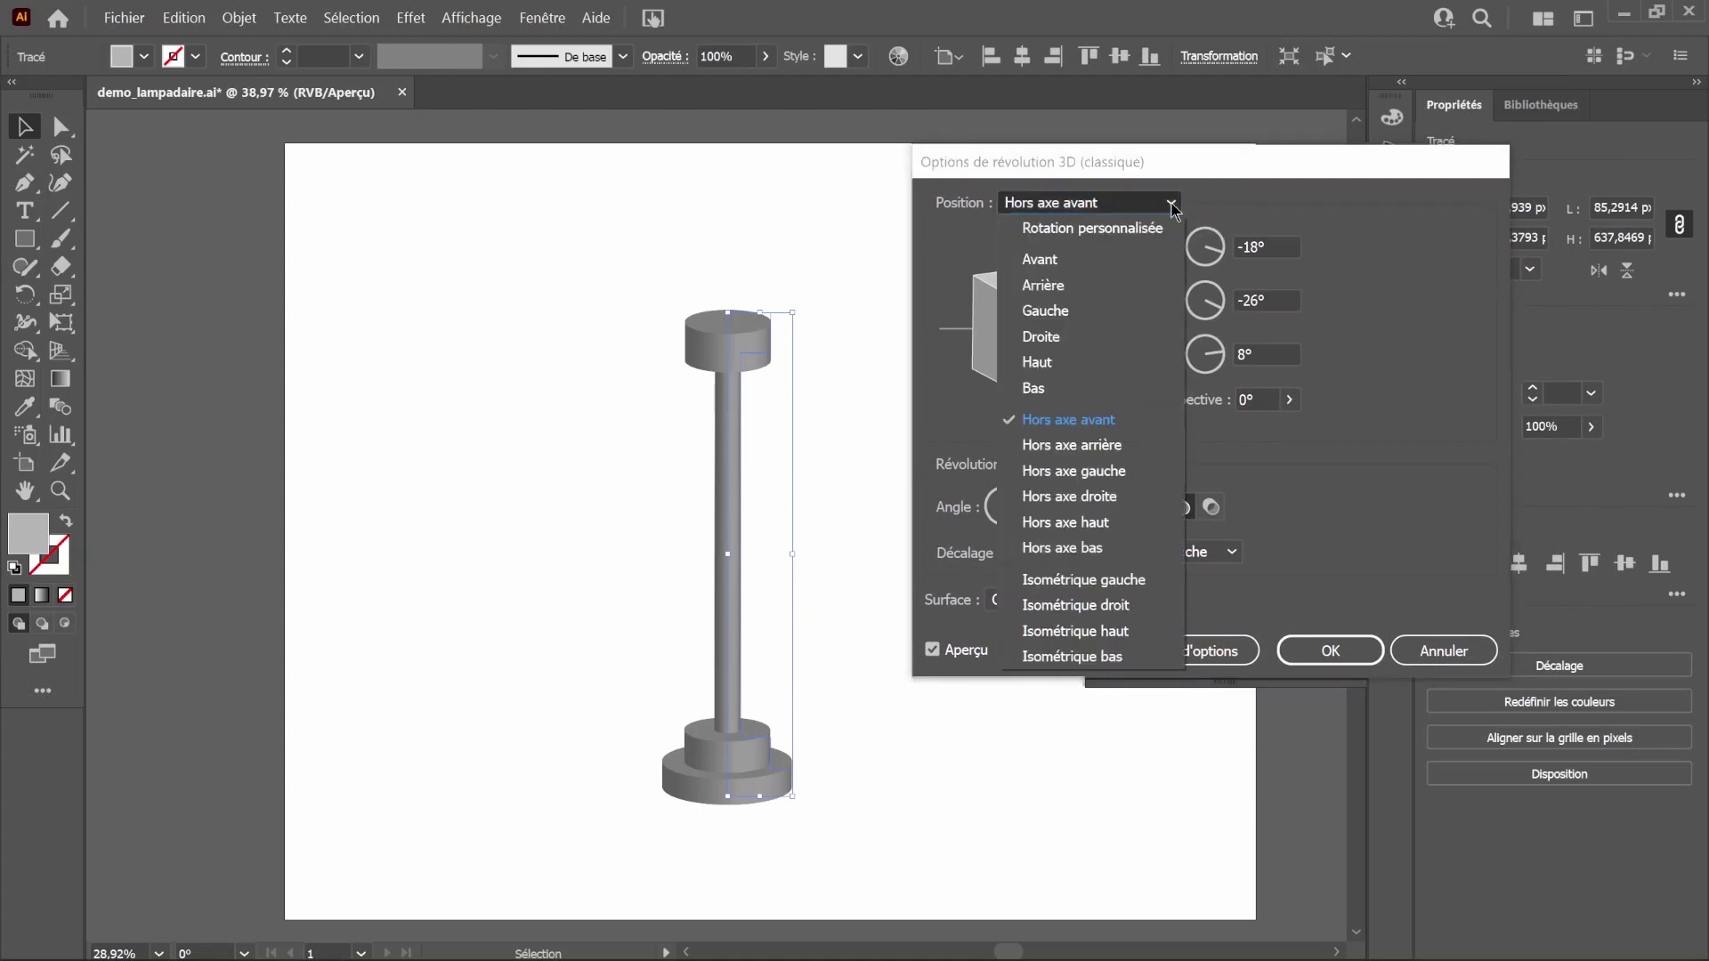
click(1137, 605)
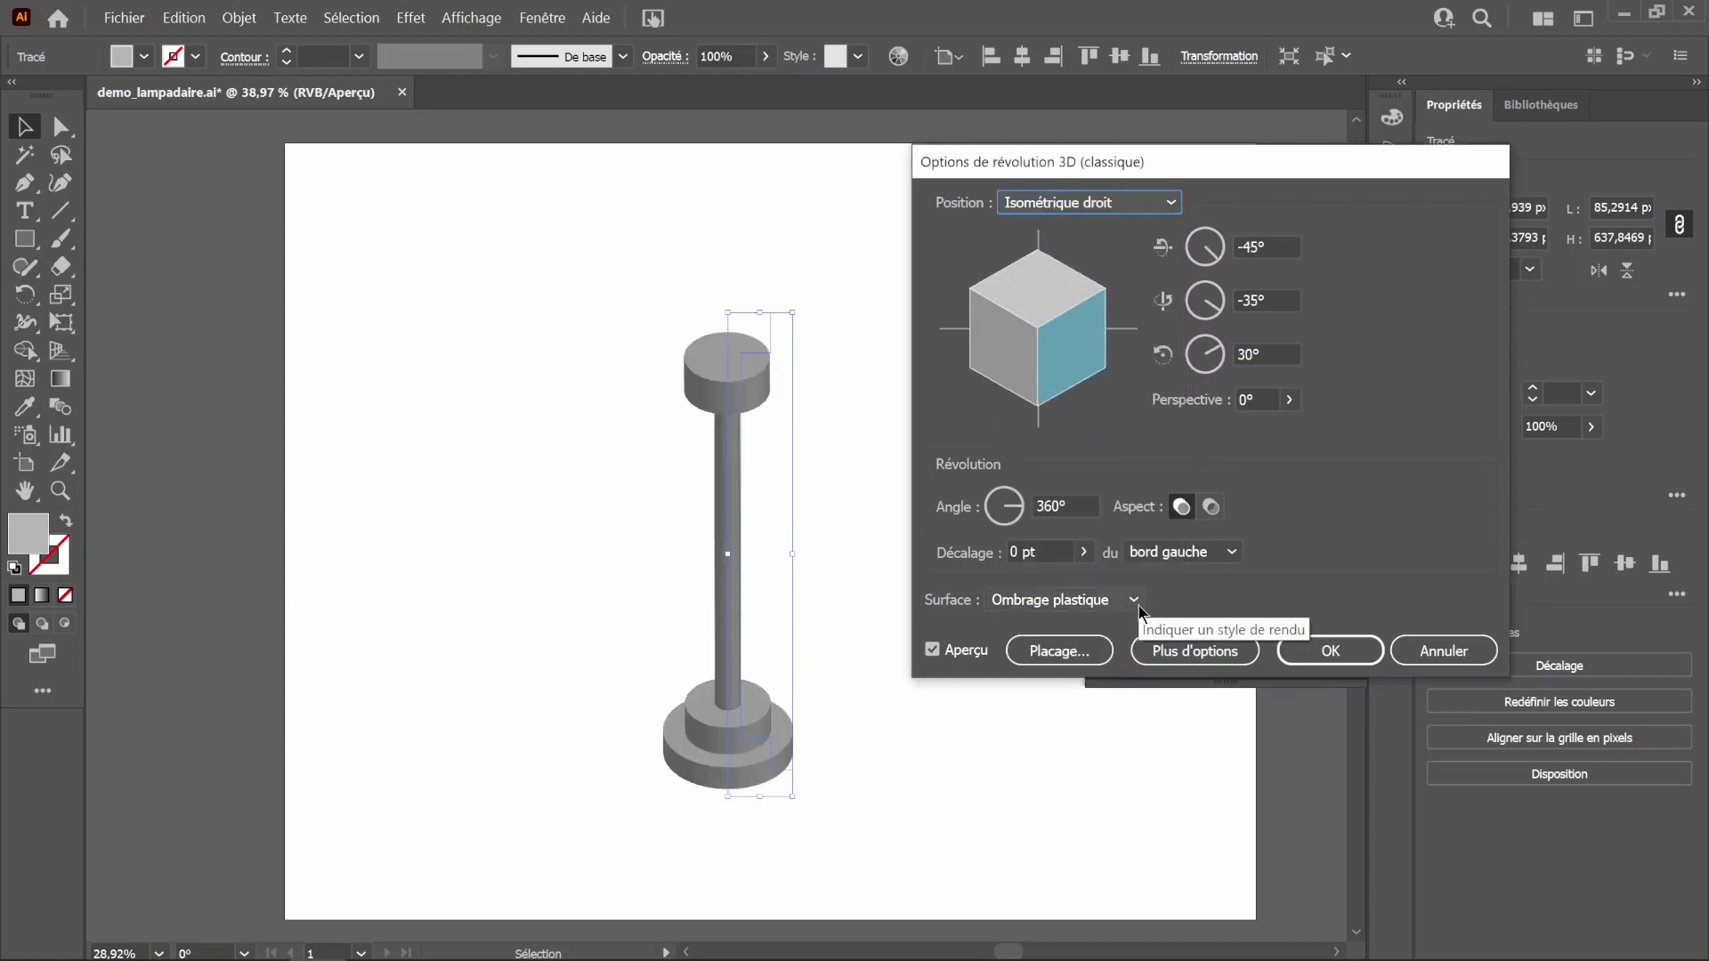
Step: Confirm the 3D Revolve, close the Appearance panel, and zoom in on the base
click(1330, 652)
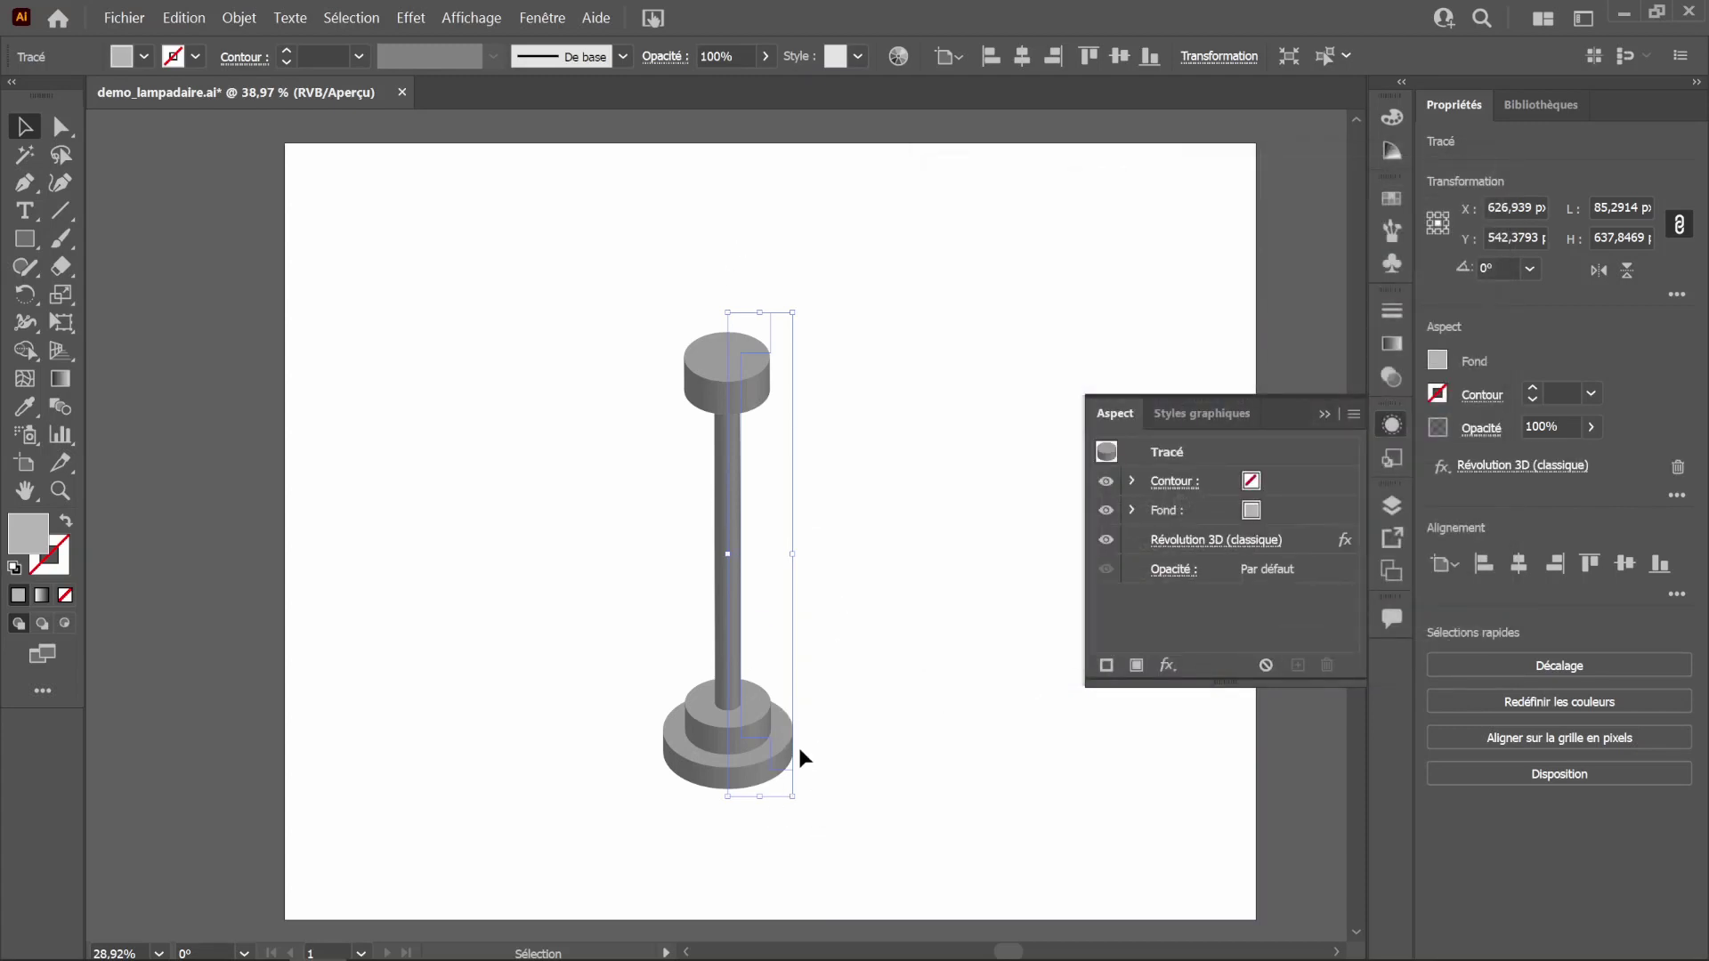
click(1394, 427)
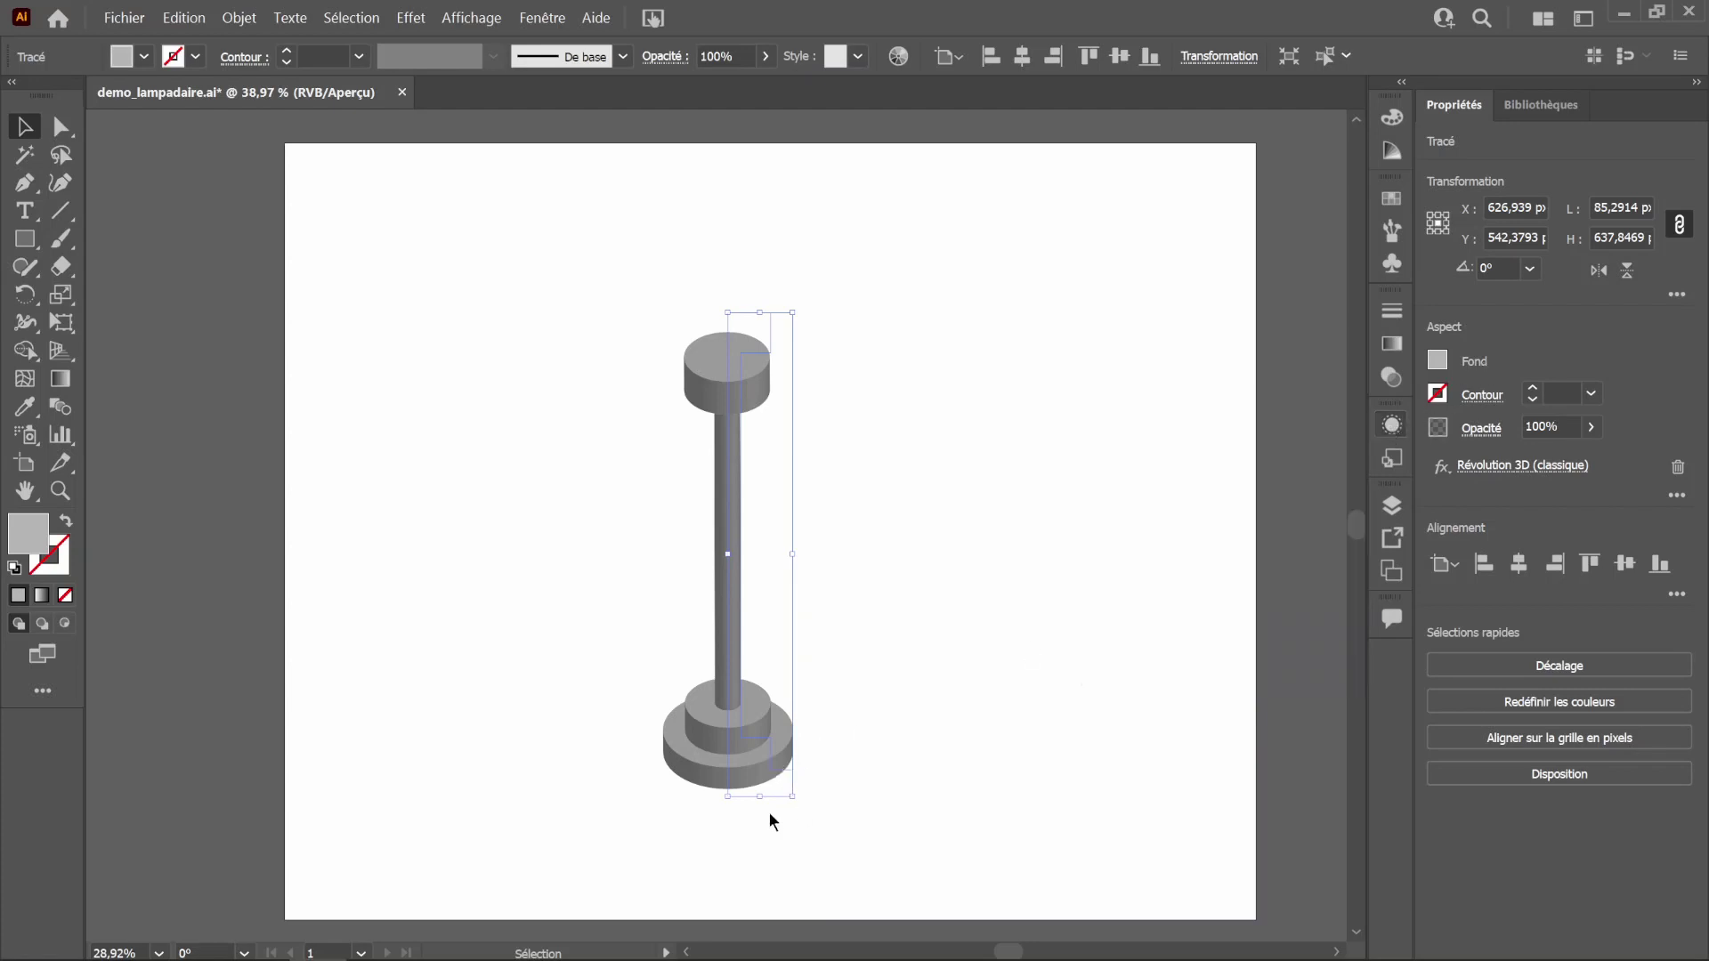
drag(780, 748, 914, 777)
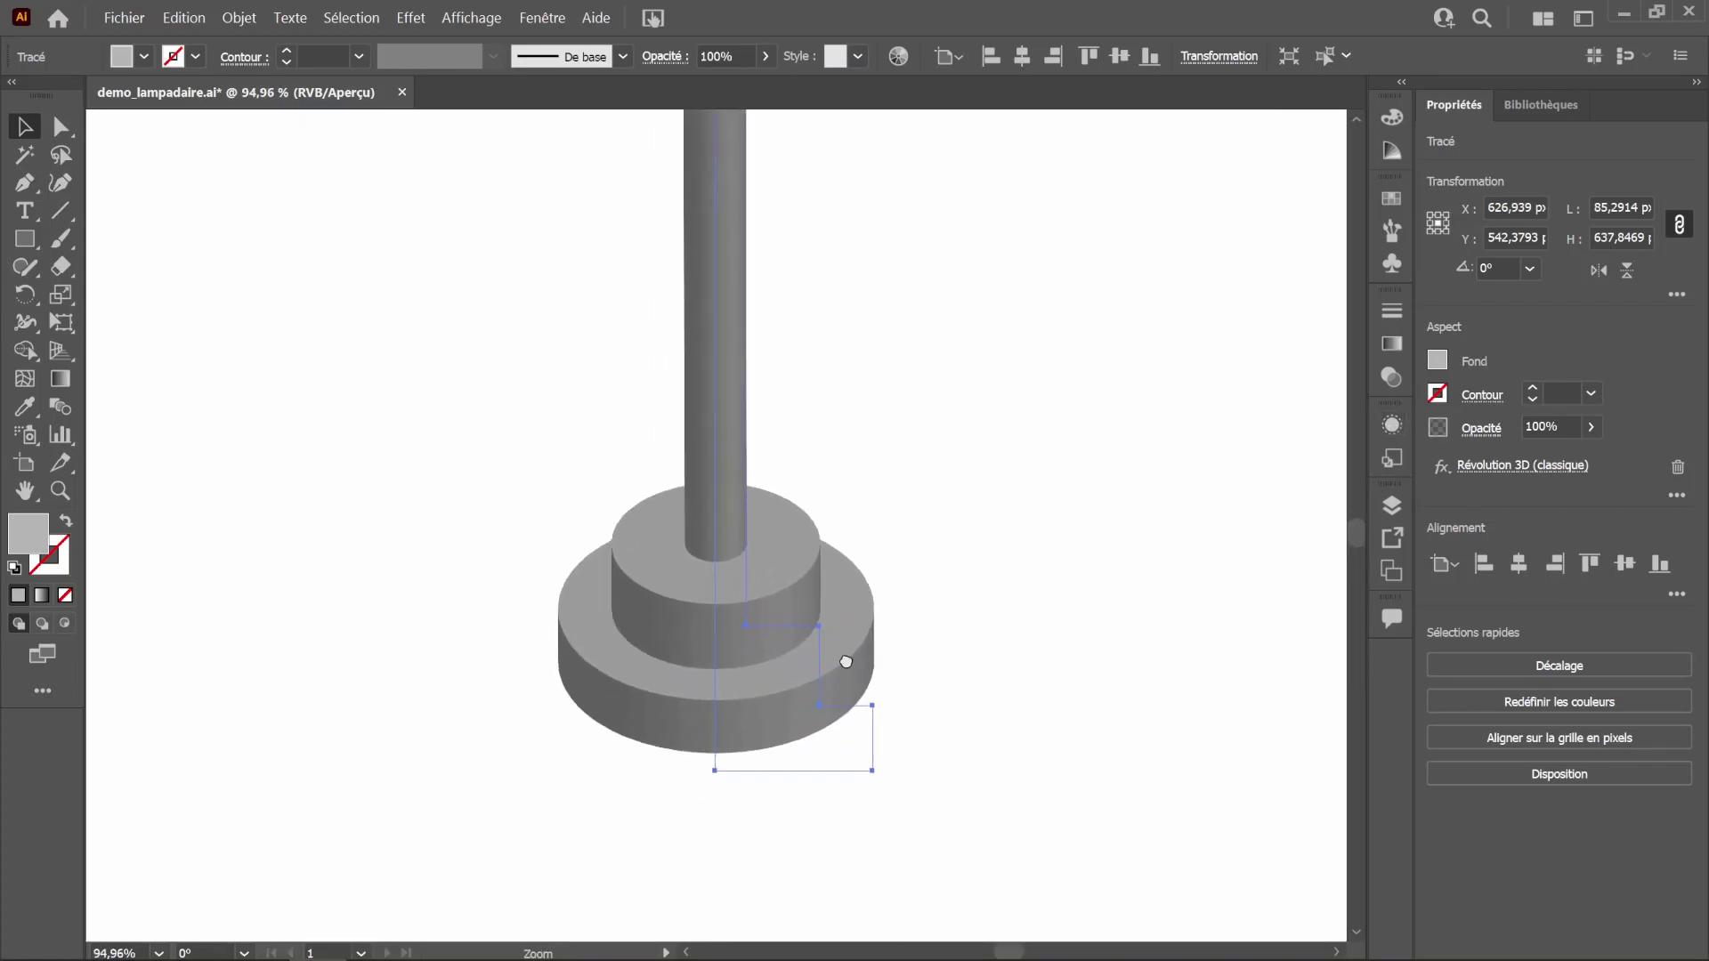
drag(816, 610, 873, 674)
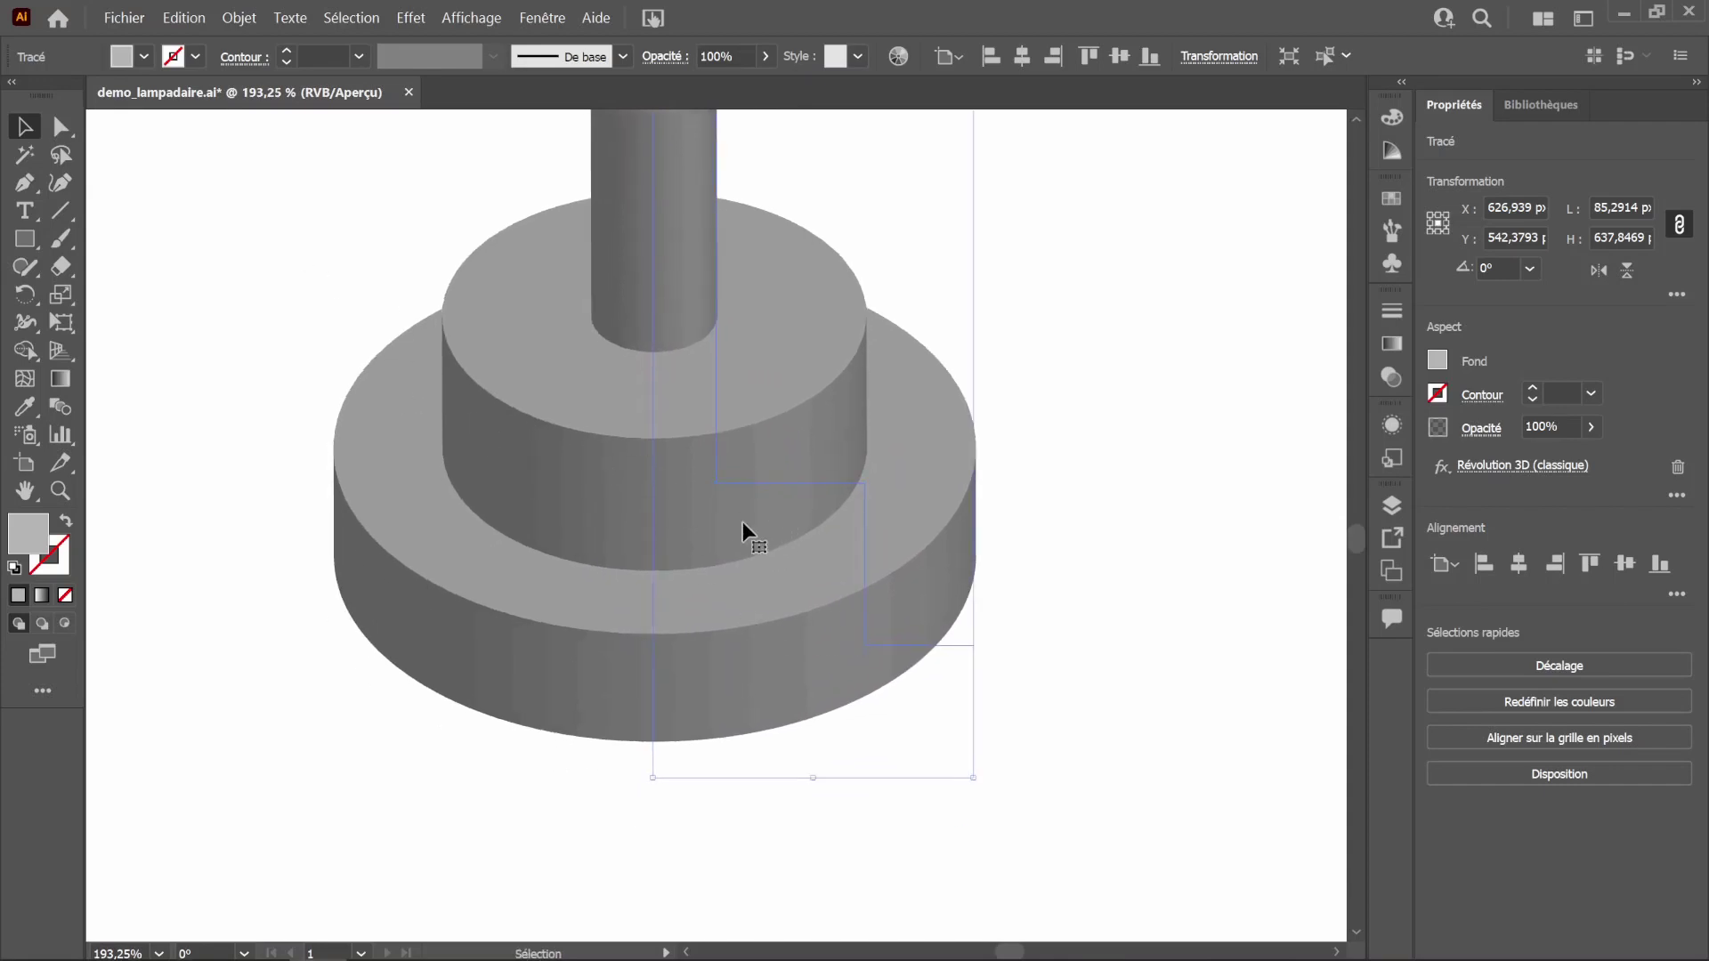
Step: Raise the profile's bottom anchor points with Direct Selection to make the base thinner
click(59, 130)
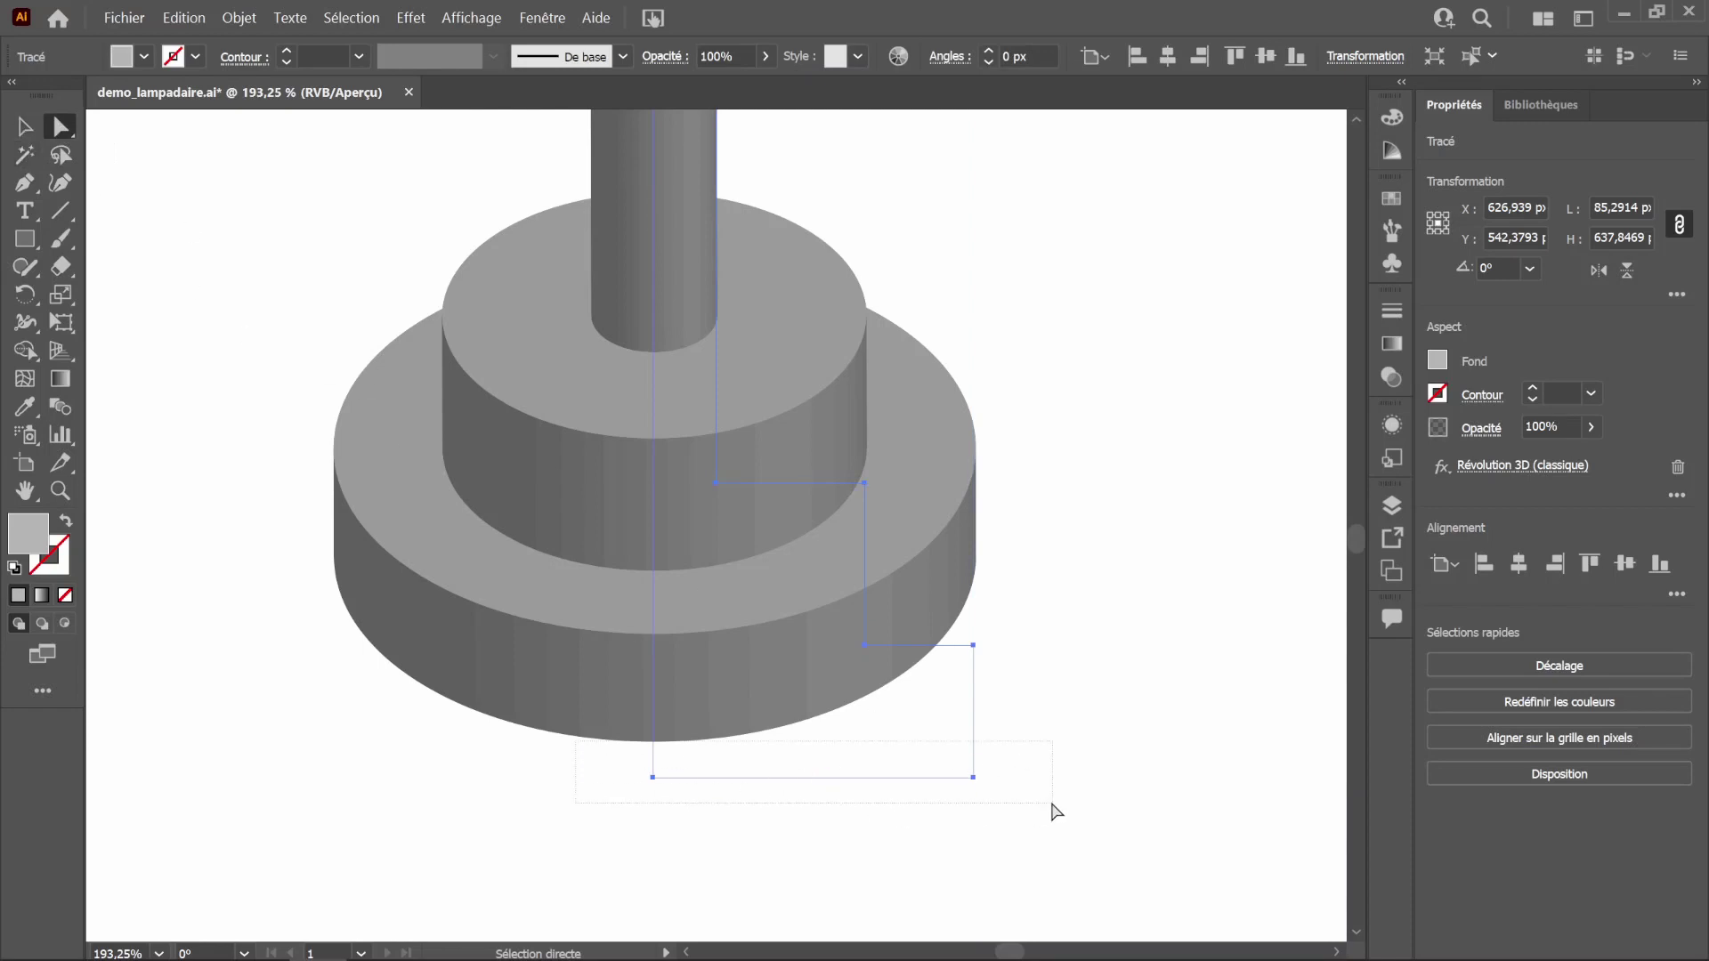
drag(1051, 804, 1051, 804)
drag(829, 777, 831, 757)
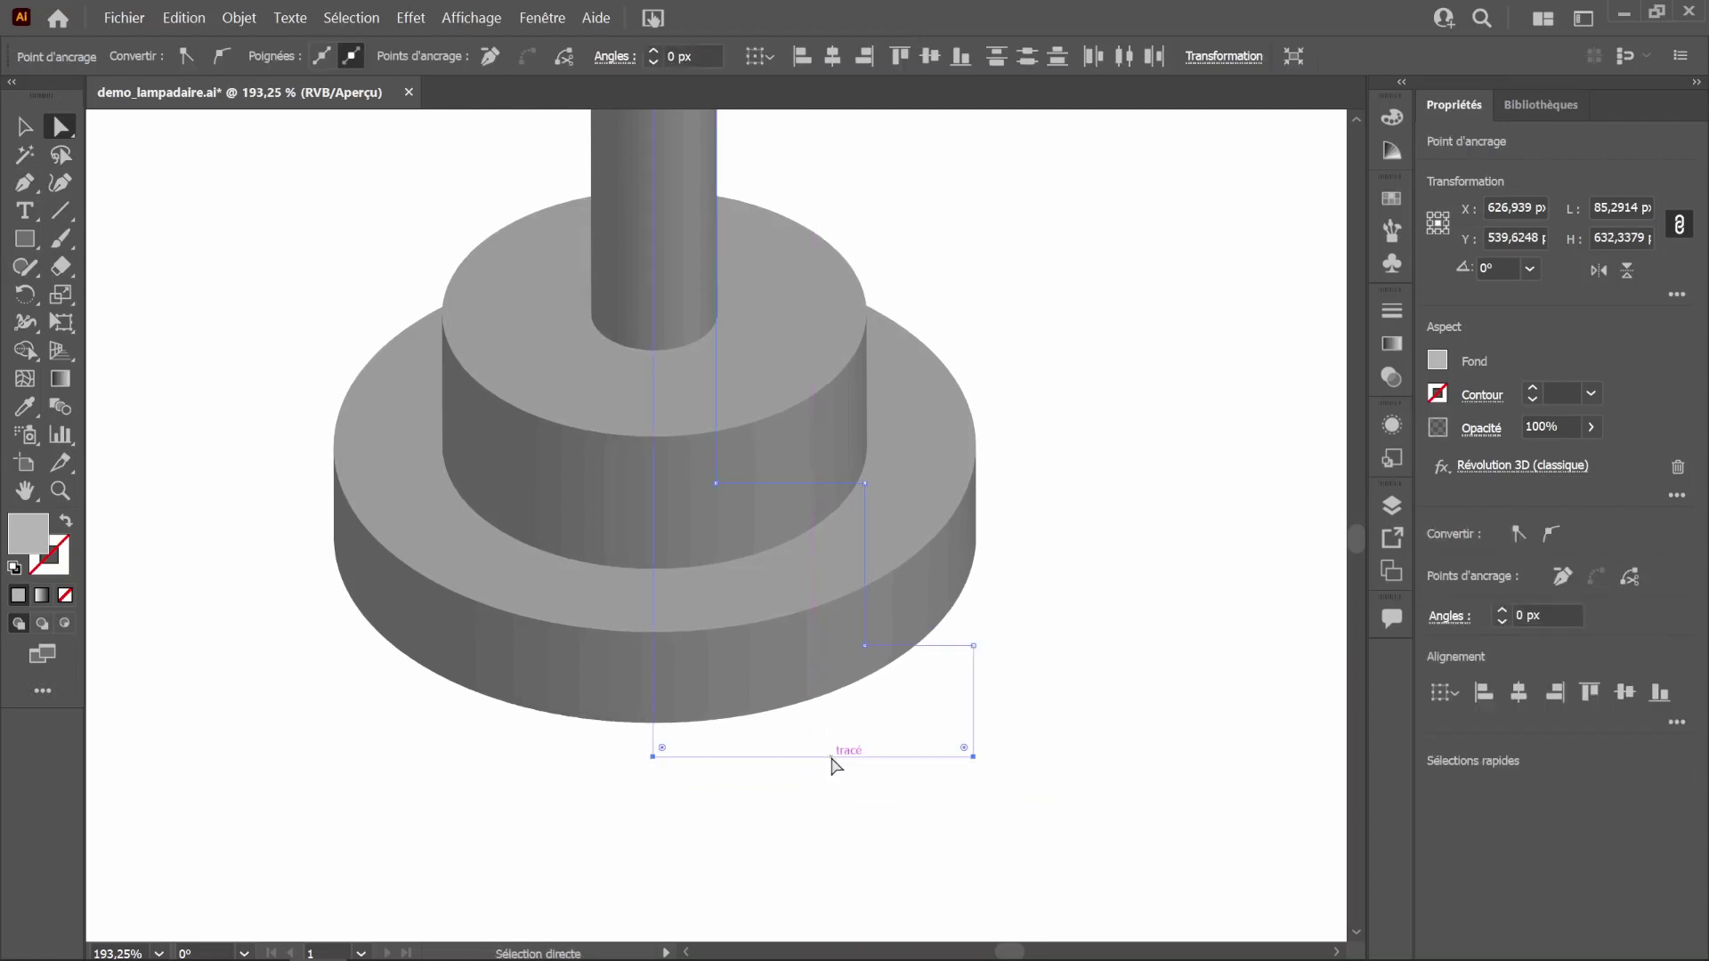
drag(833, 763, 833, 752)
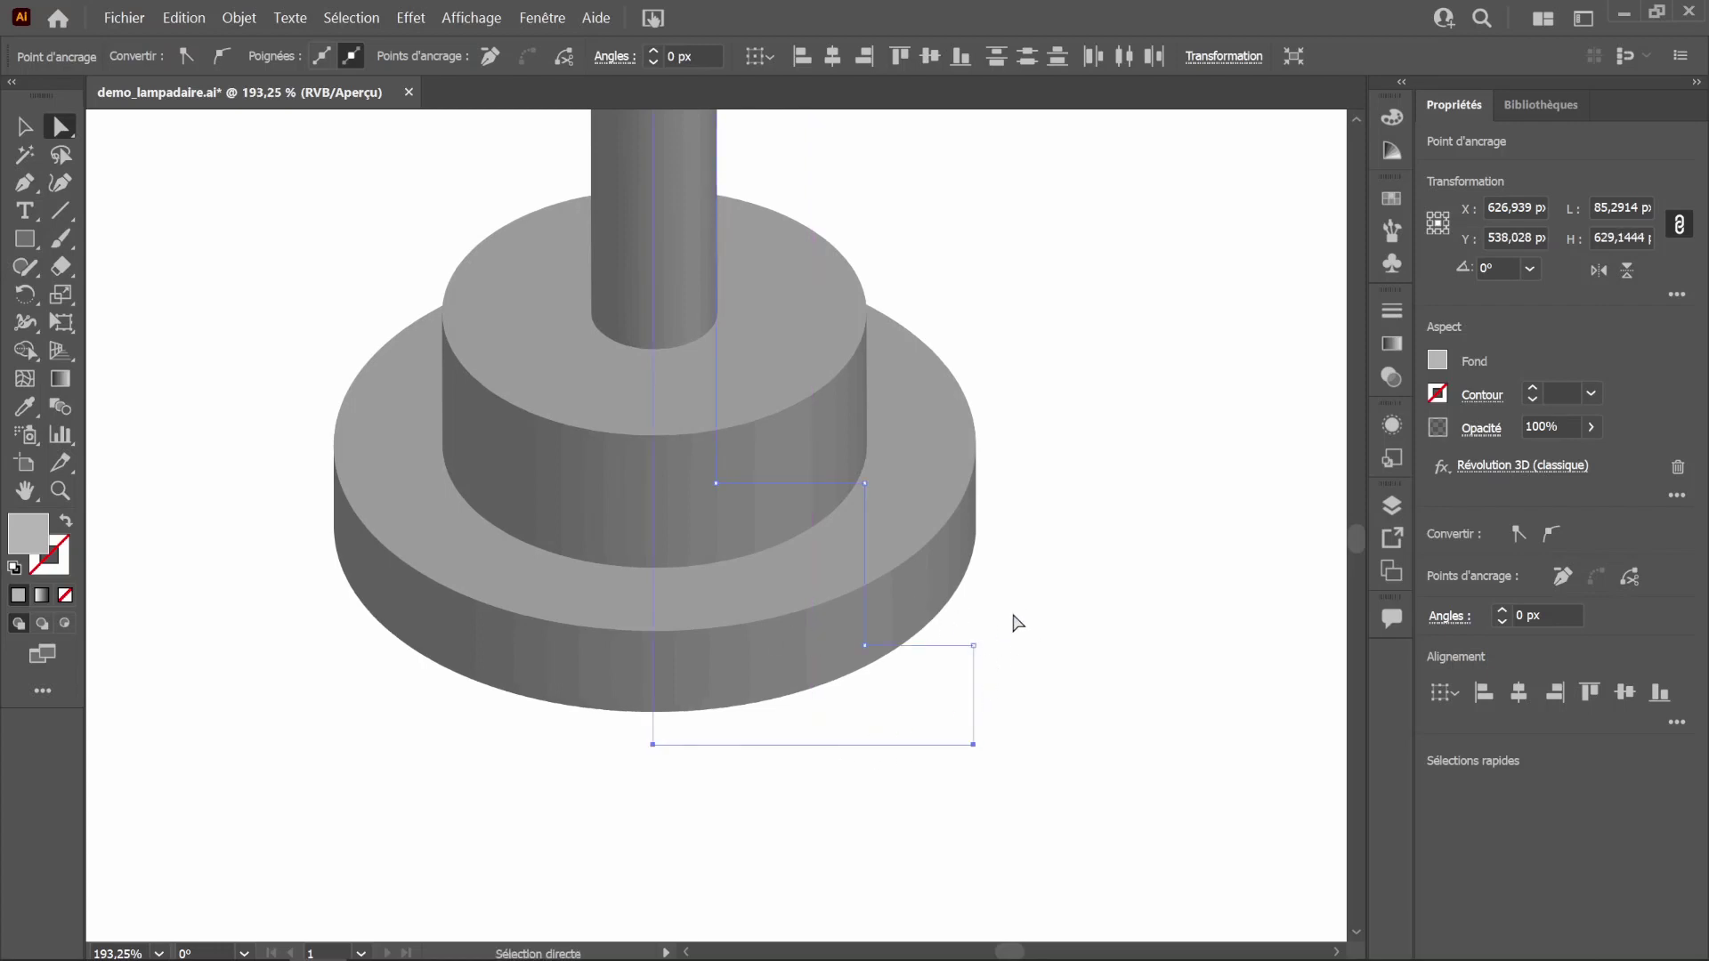
Step: Nudge the base's outer corner point down and round the bottom outer corner
drag(1017, 622, 946, 691)
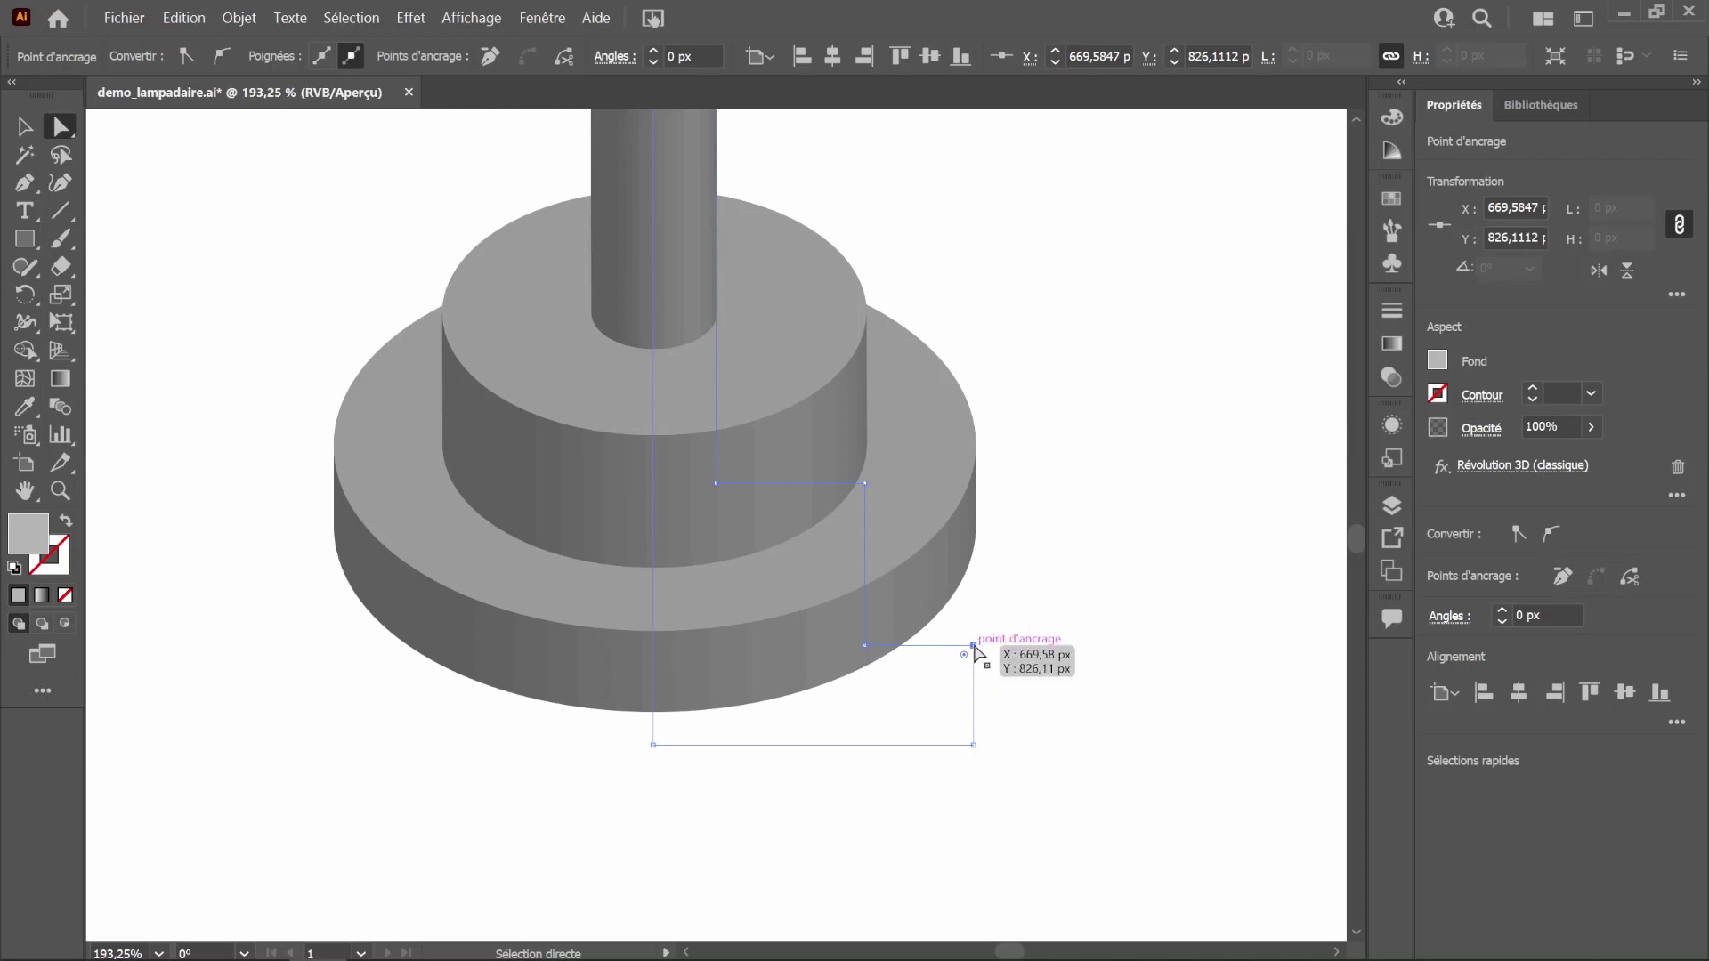
key(Down)
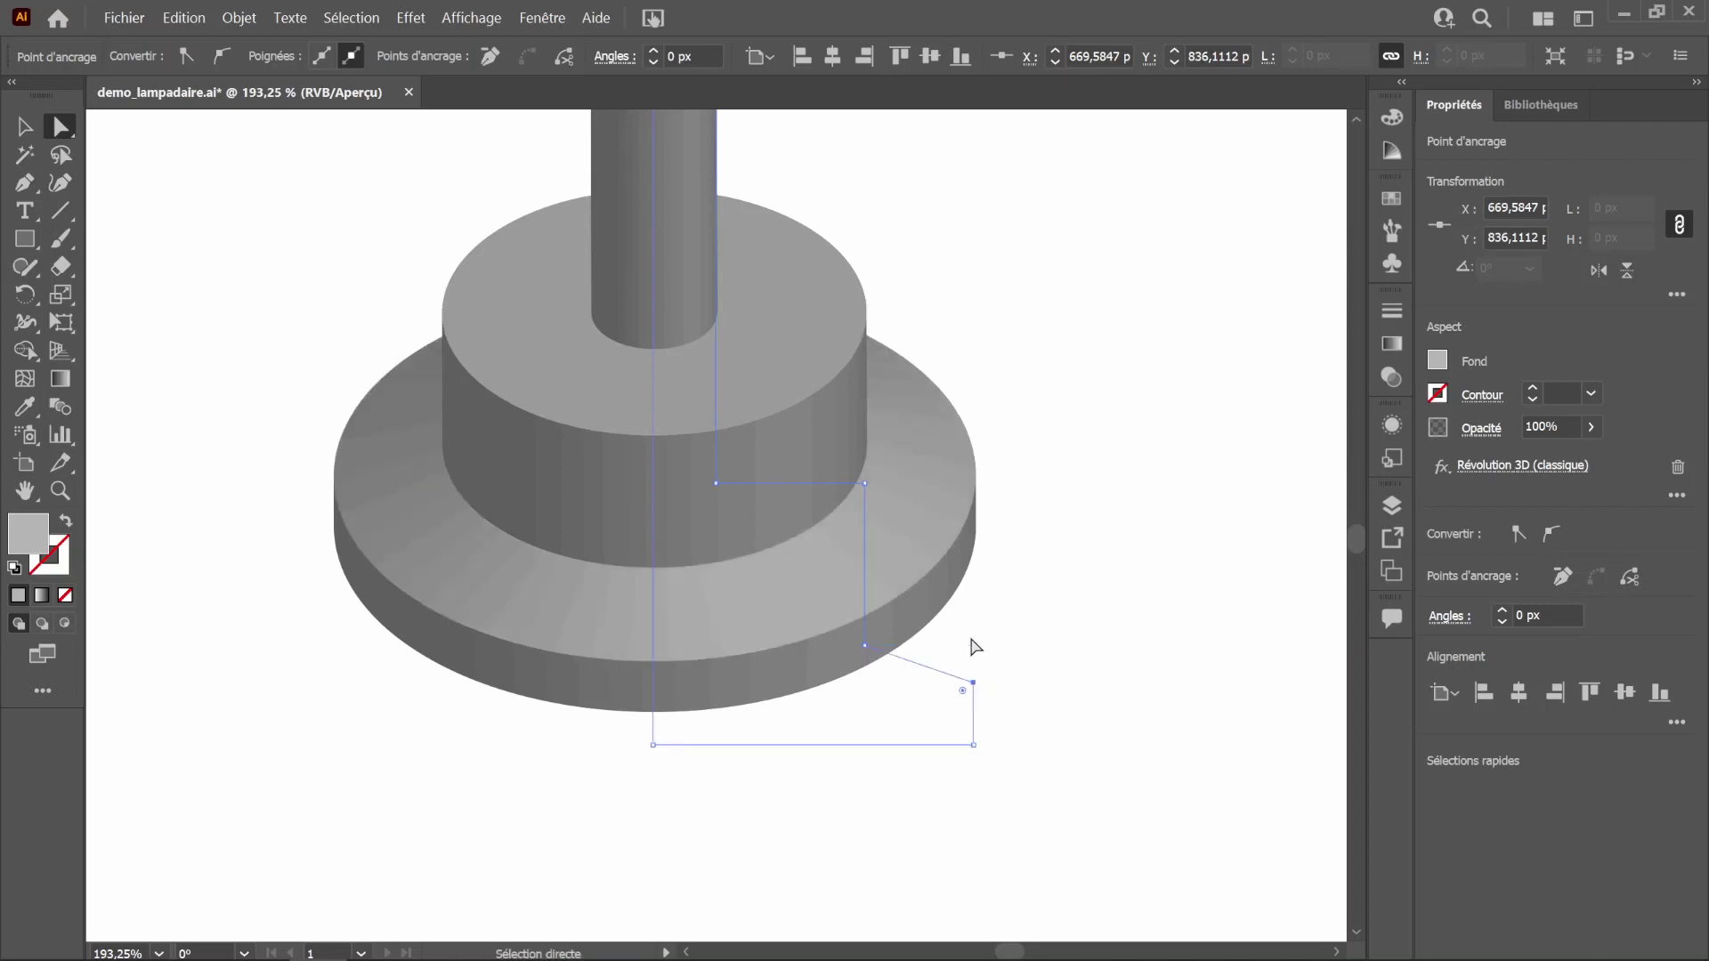
key(Down)
key(Down)
key(Down)
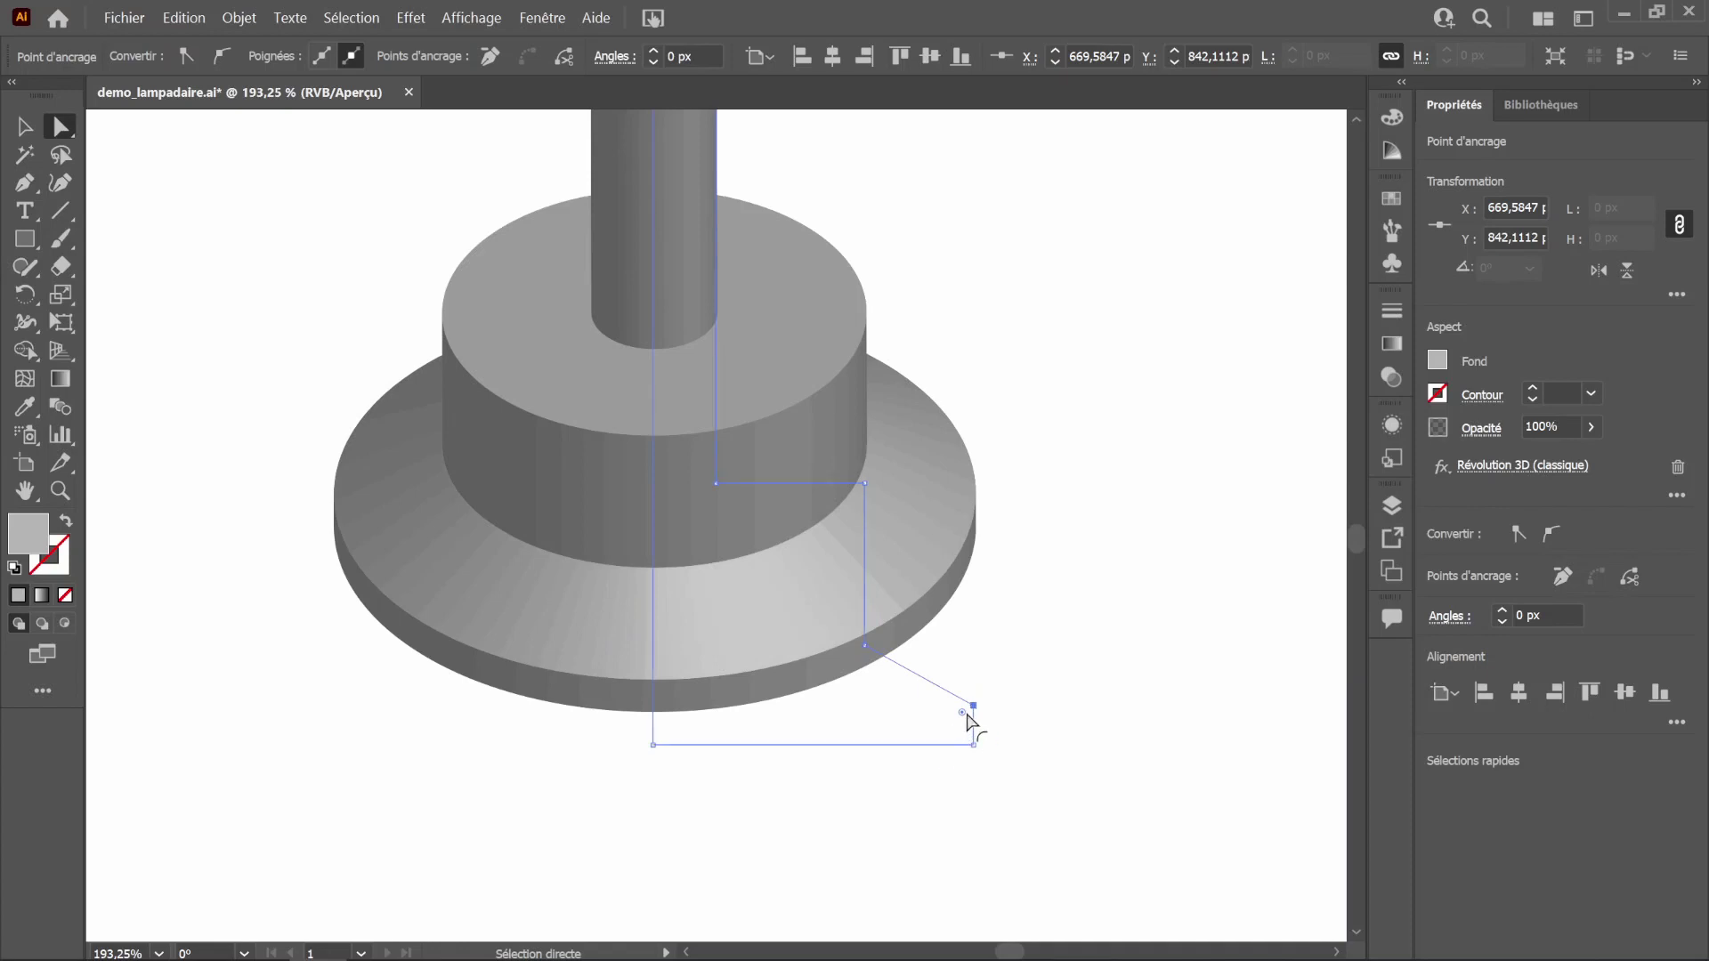
drag(963, 713, 909, 767)
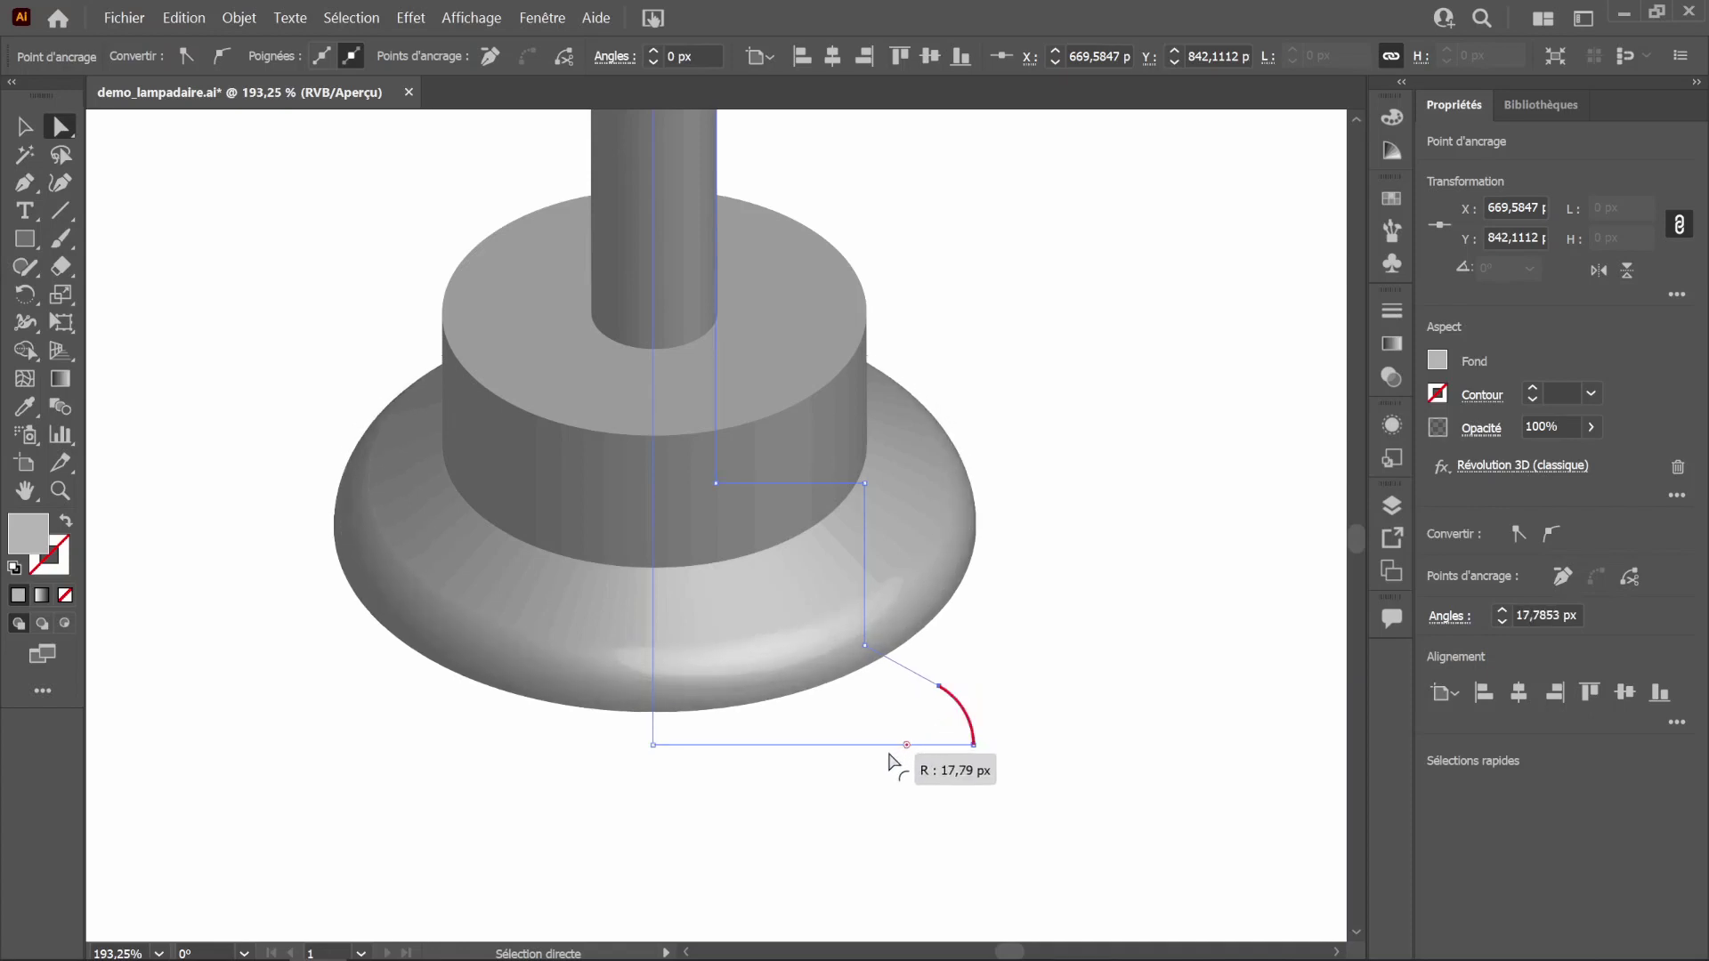
Step: Round the base step's corners and the junction where the base meets the pole
click(879, 647)
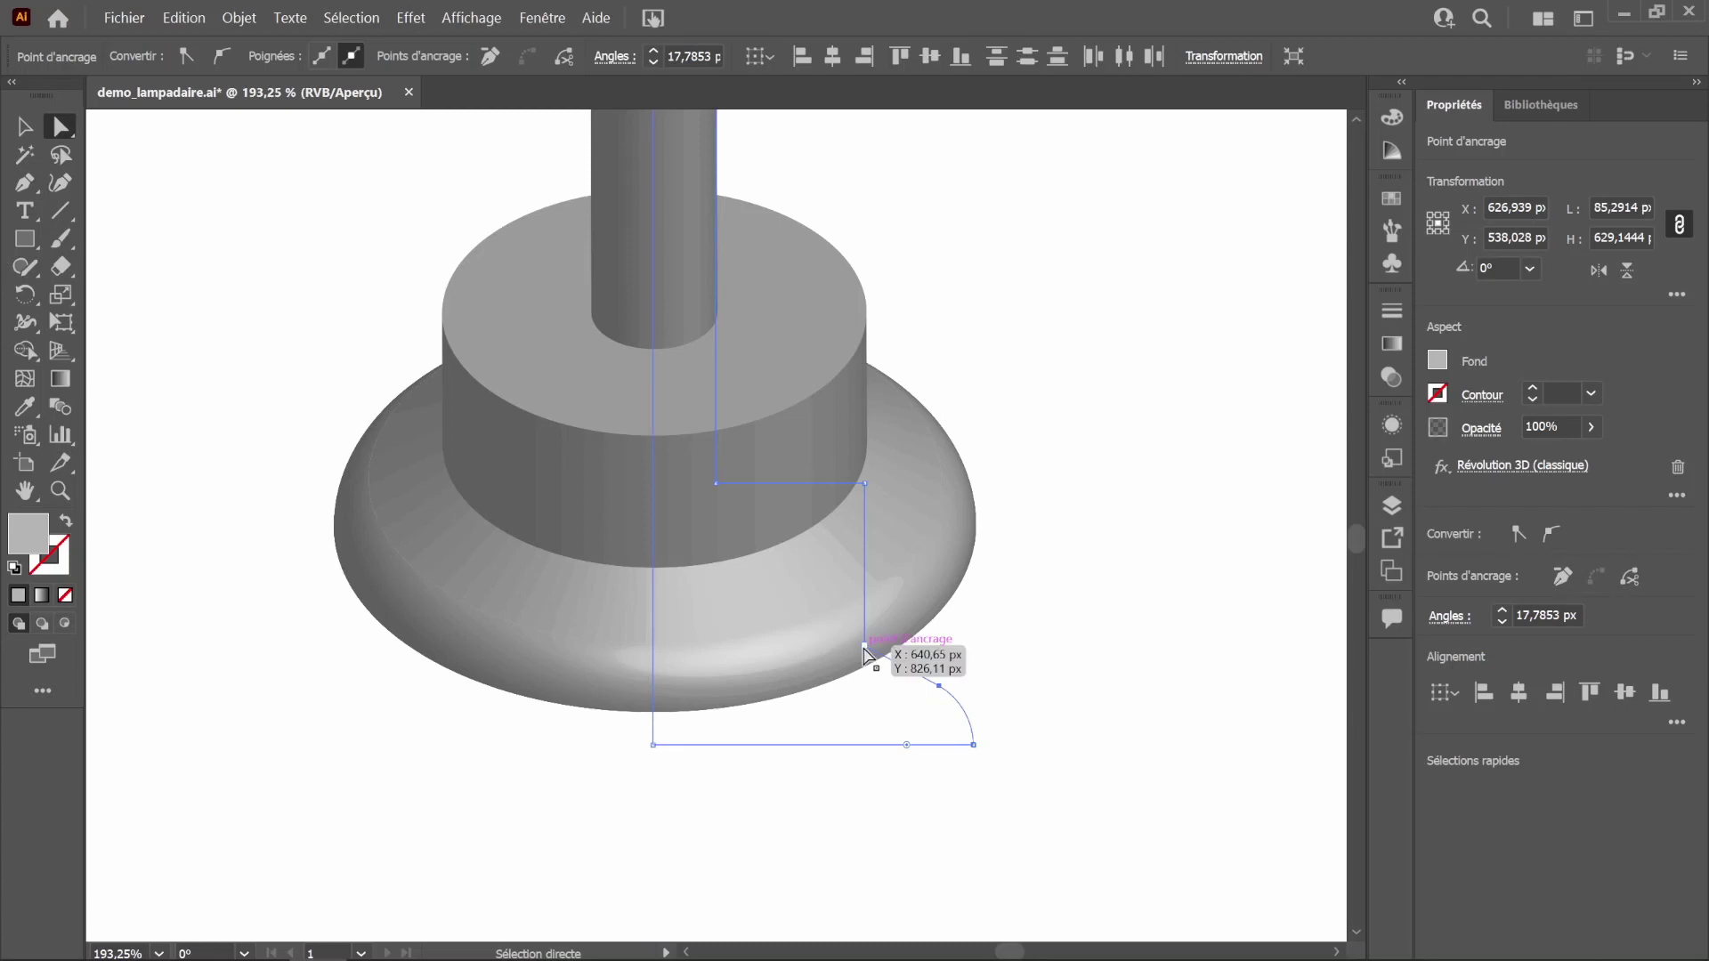
drag(882, 649, 925, 623)
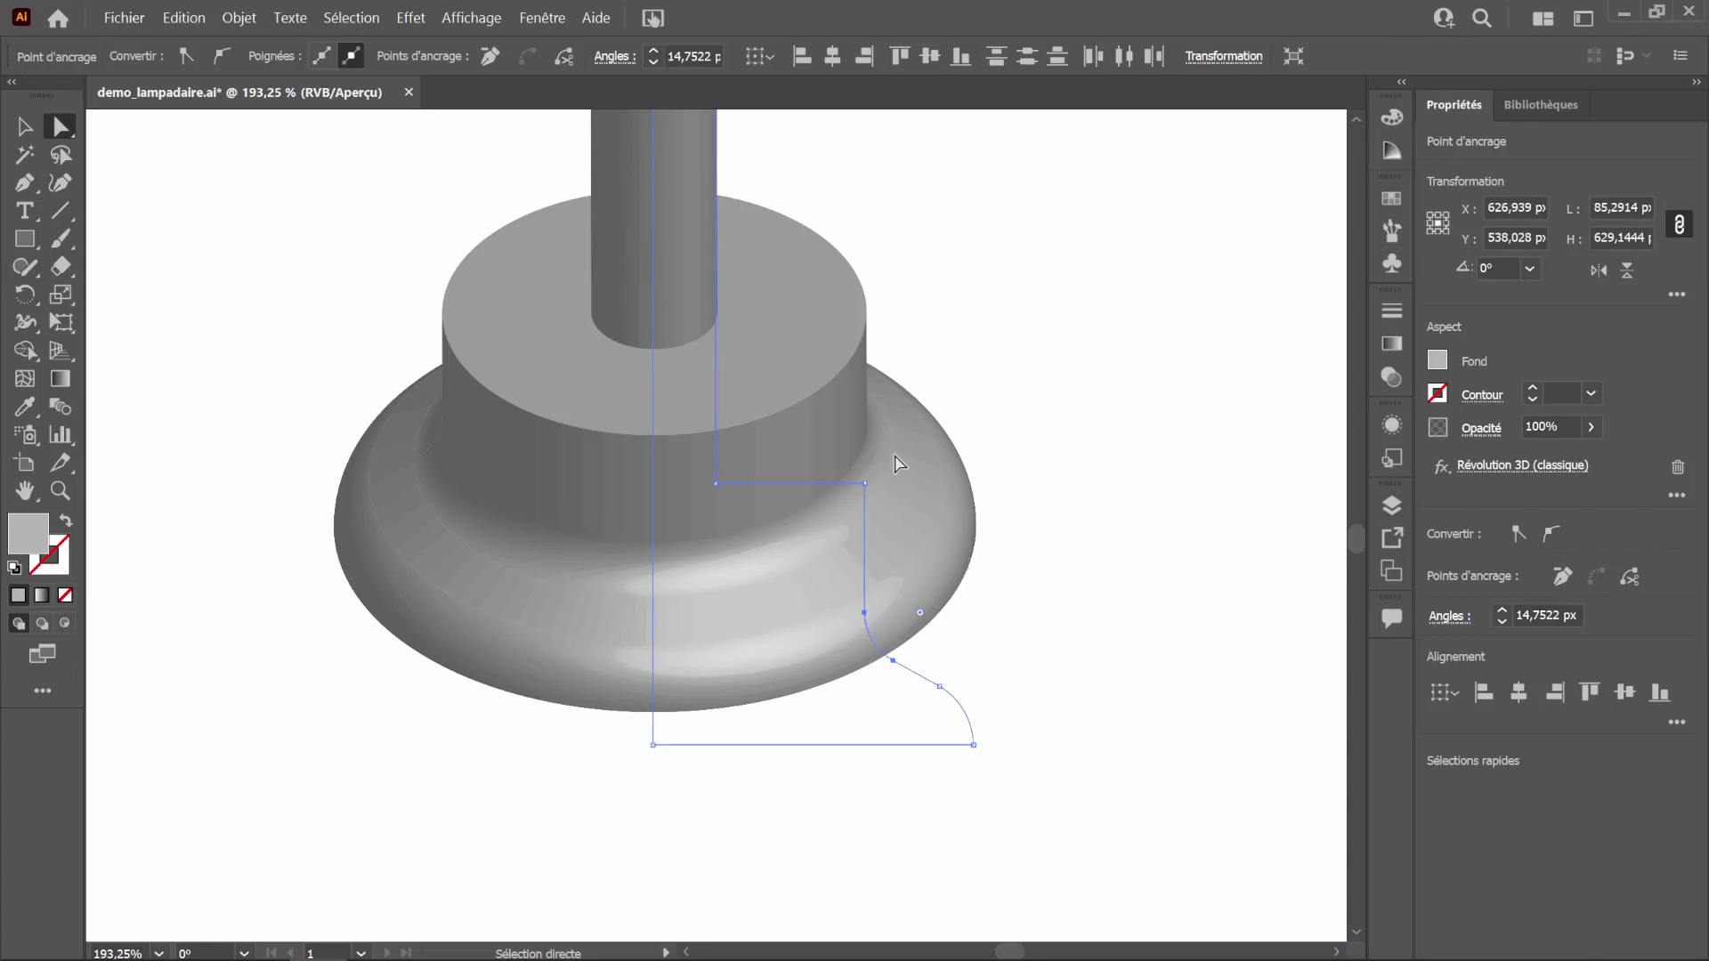
click(865, 483)
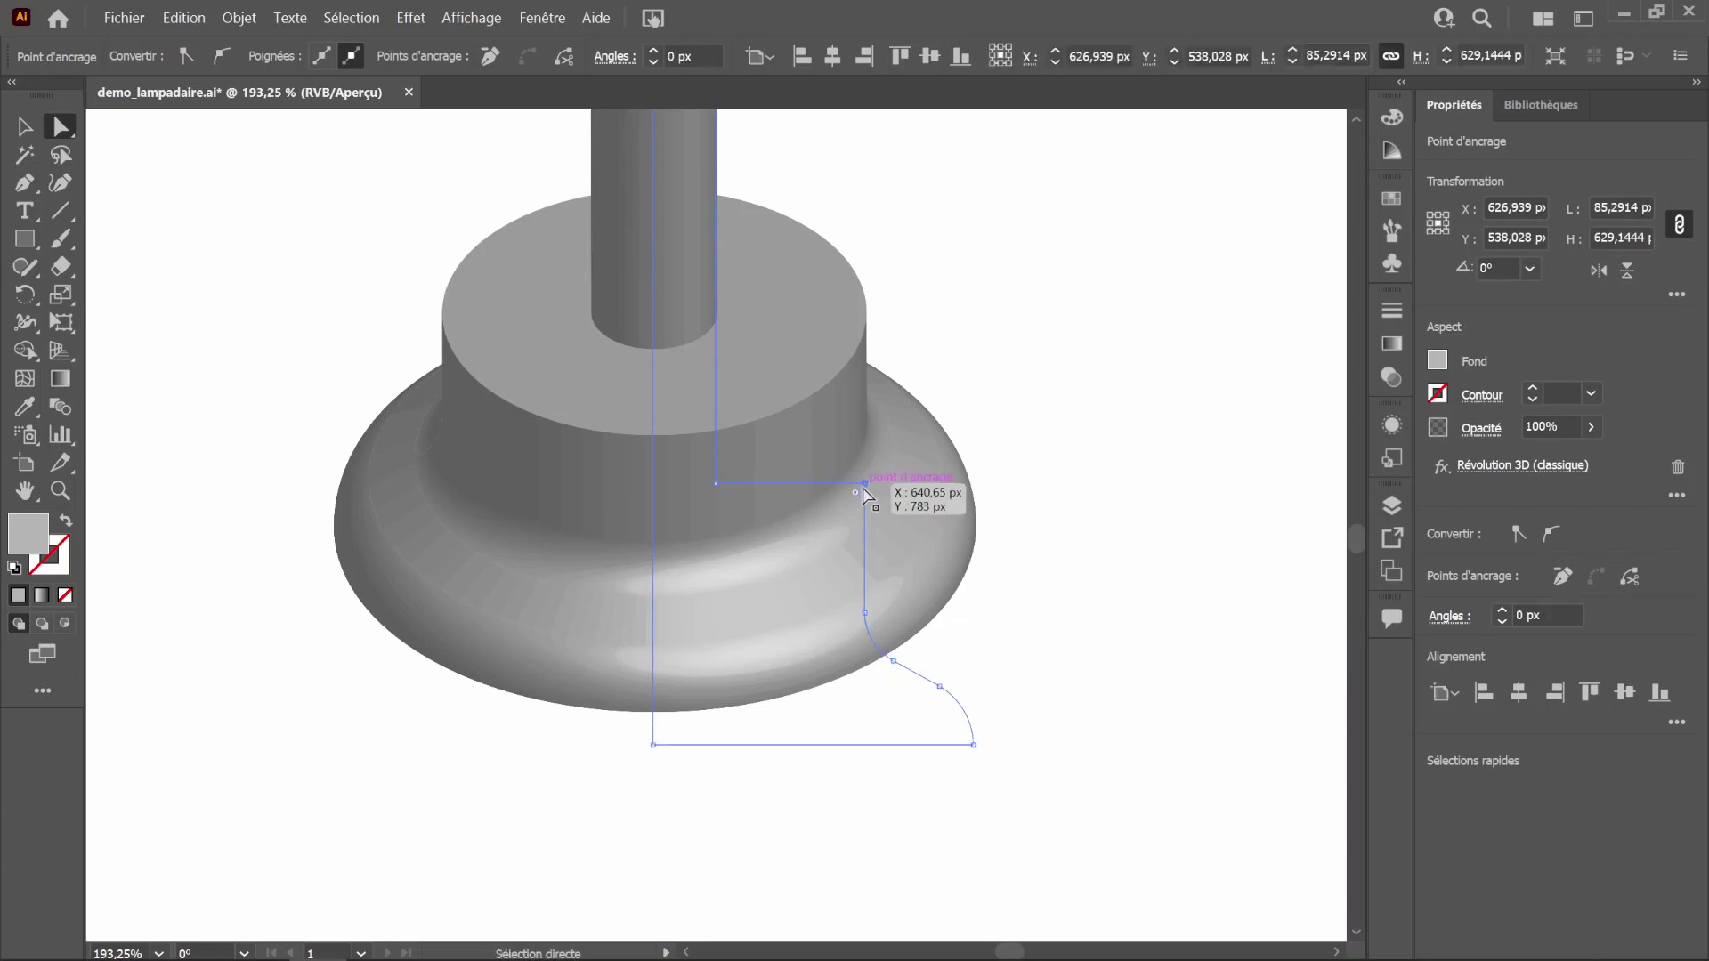
drag(856, 498, 762, 591)
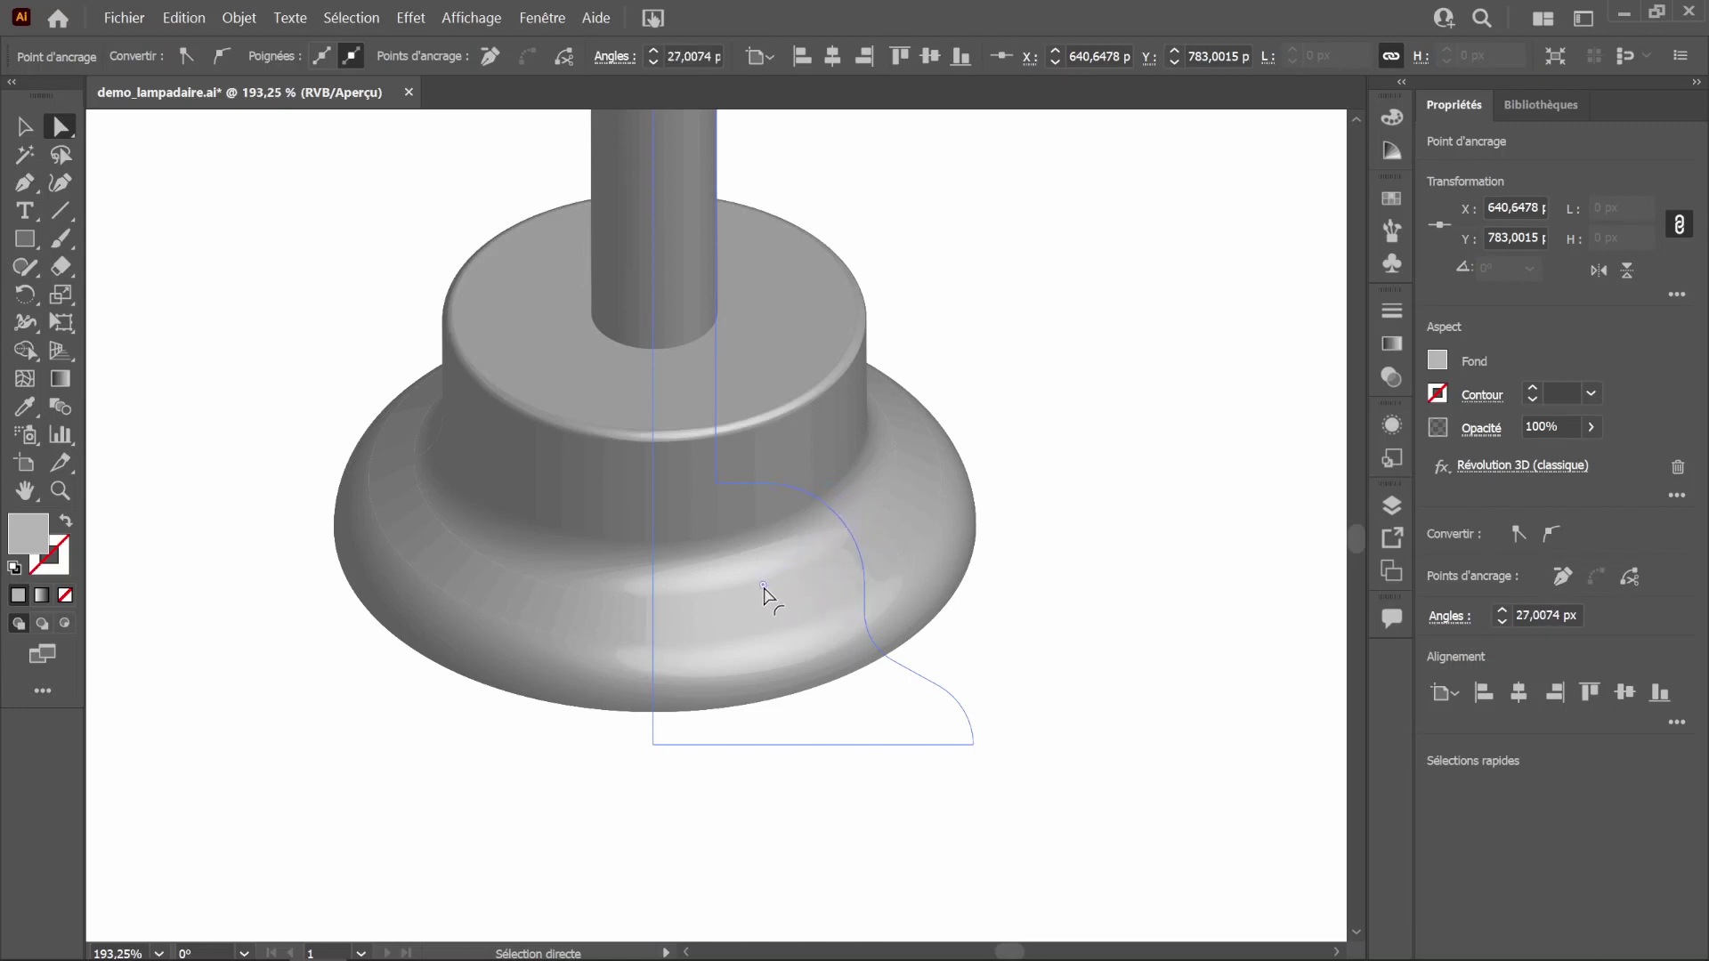
click(717, 483)
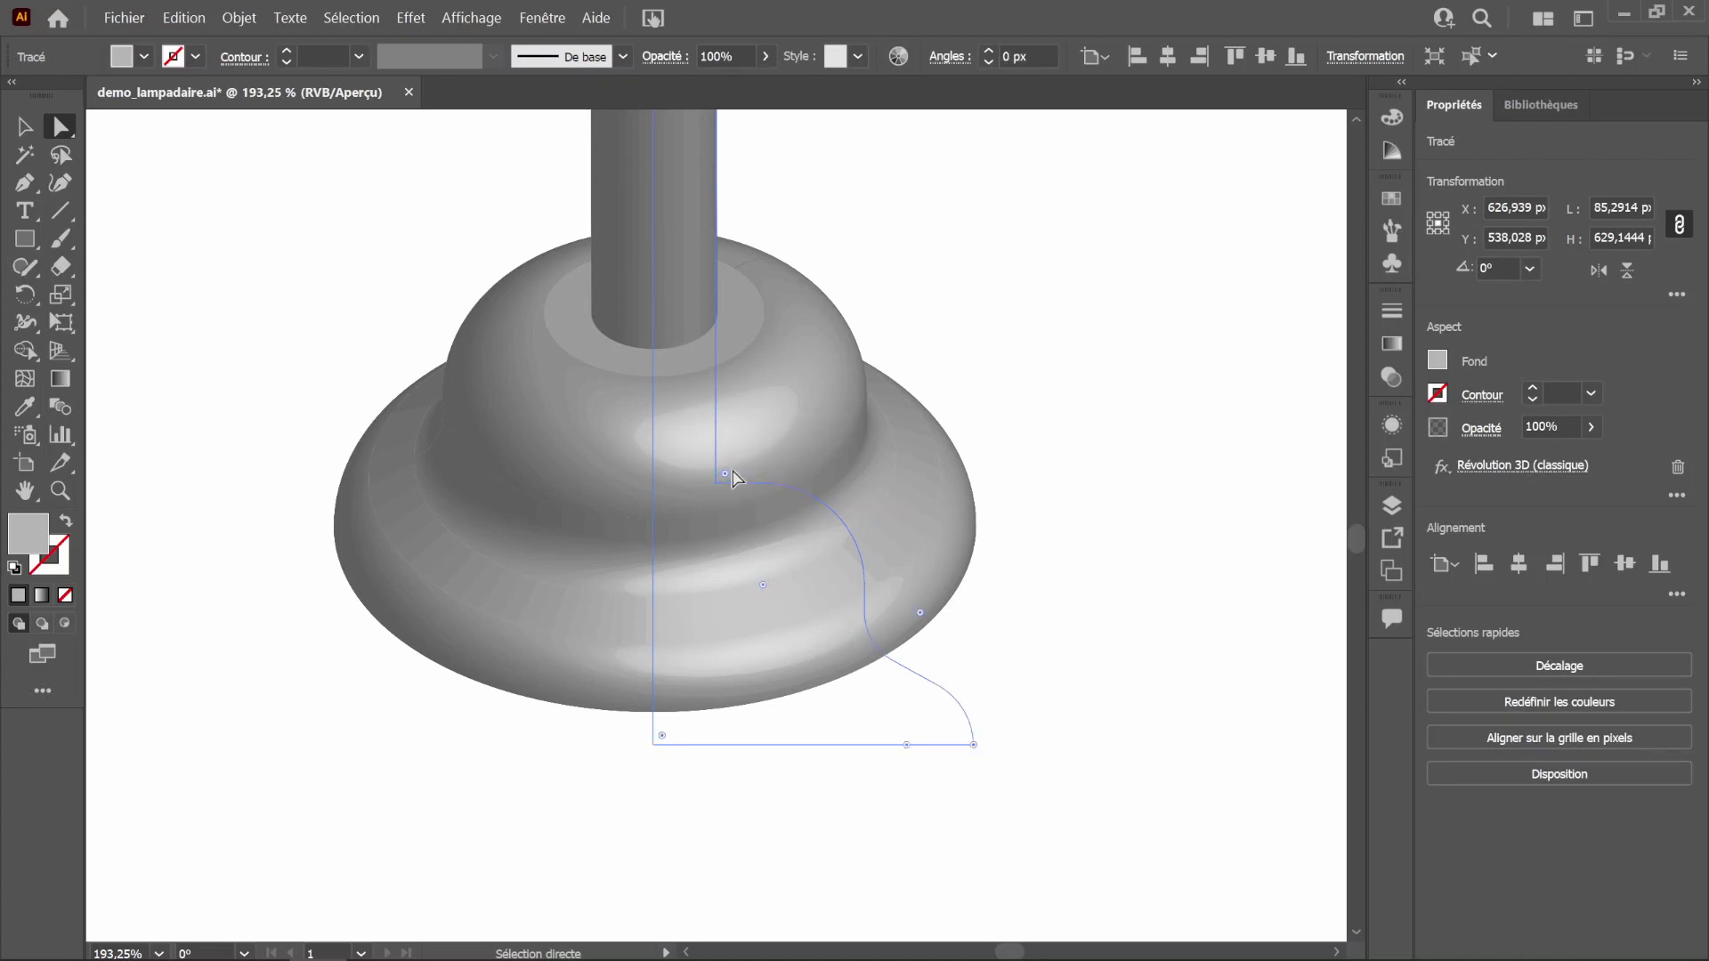
click(716, 483)
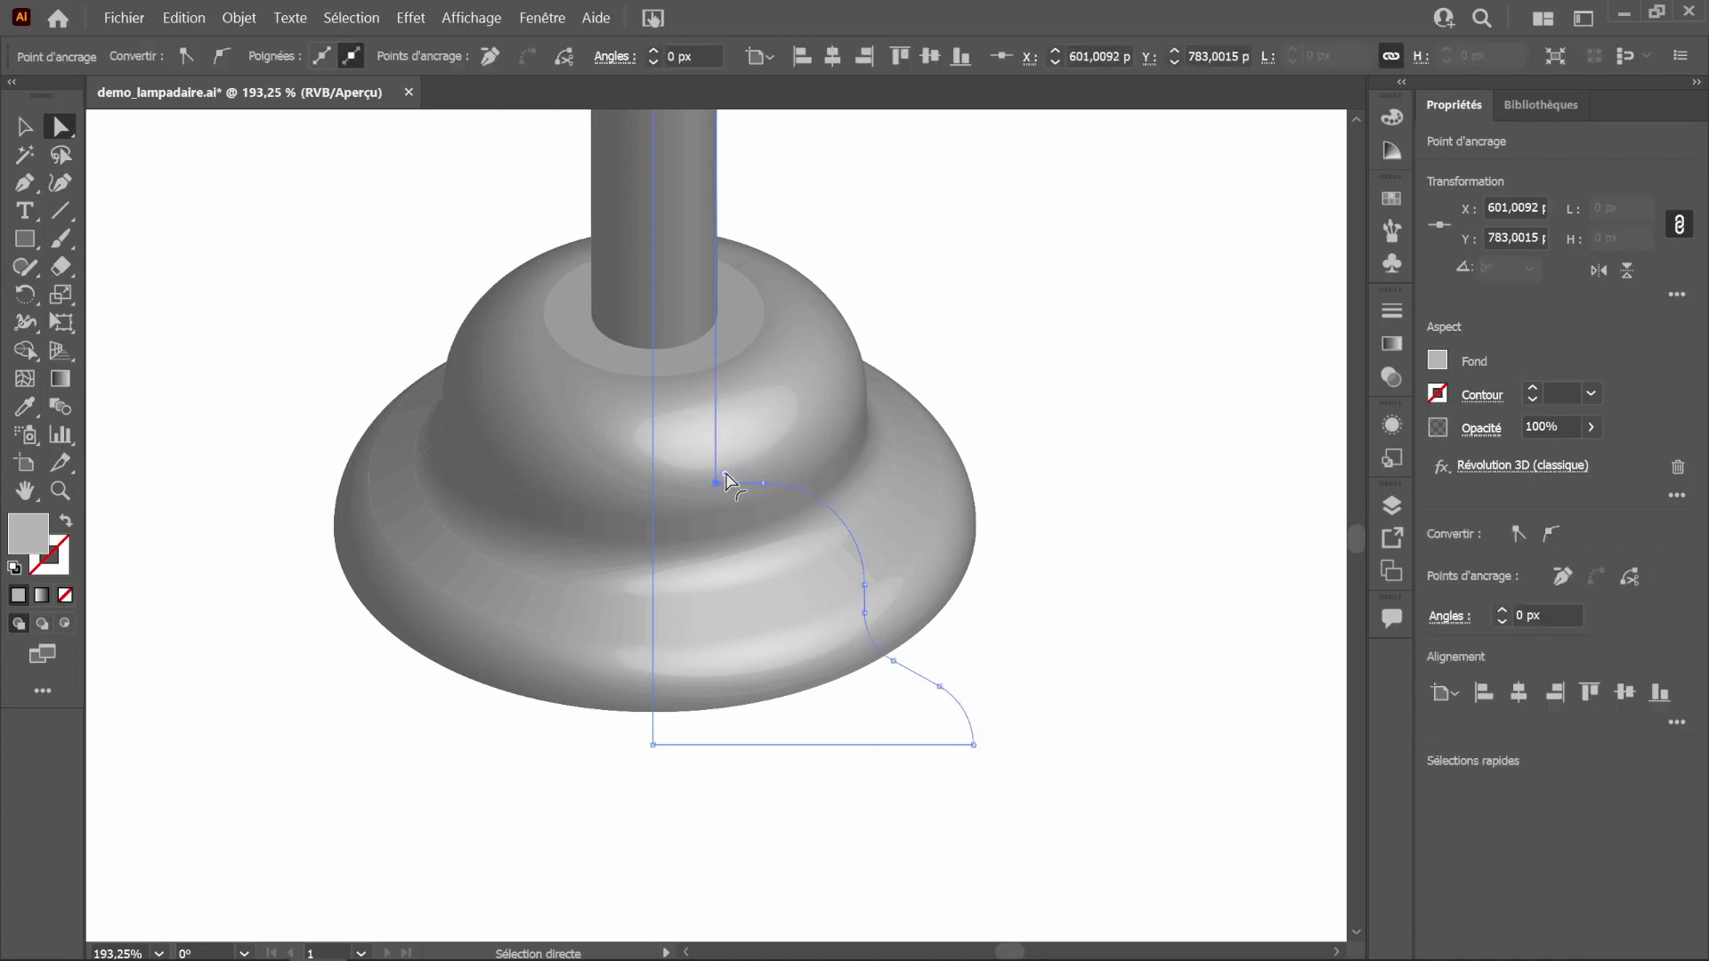
drag(725, 481, 761, 445)
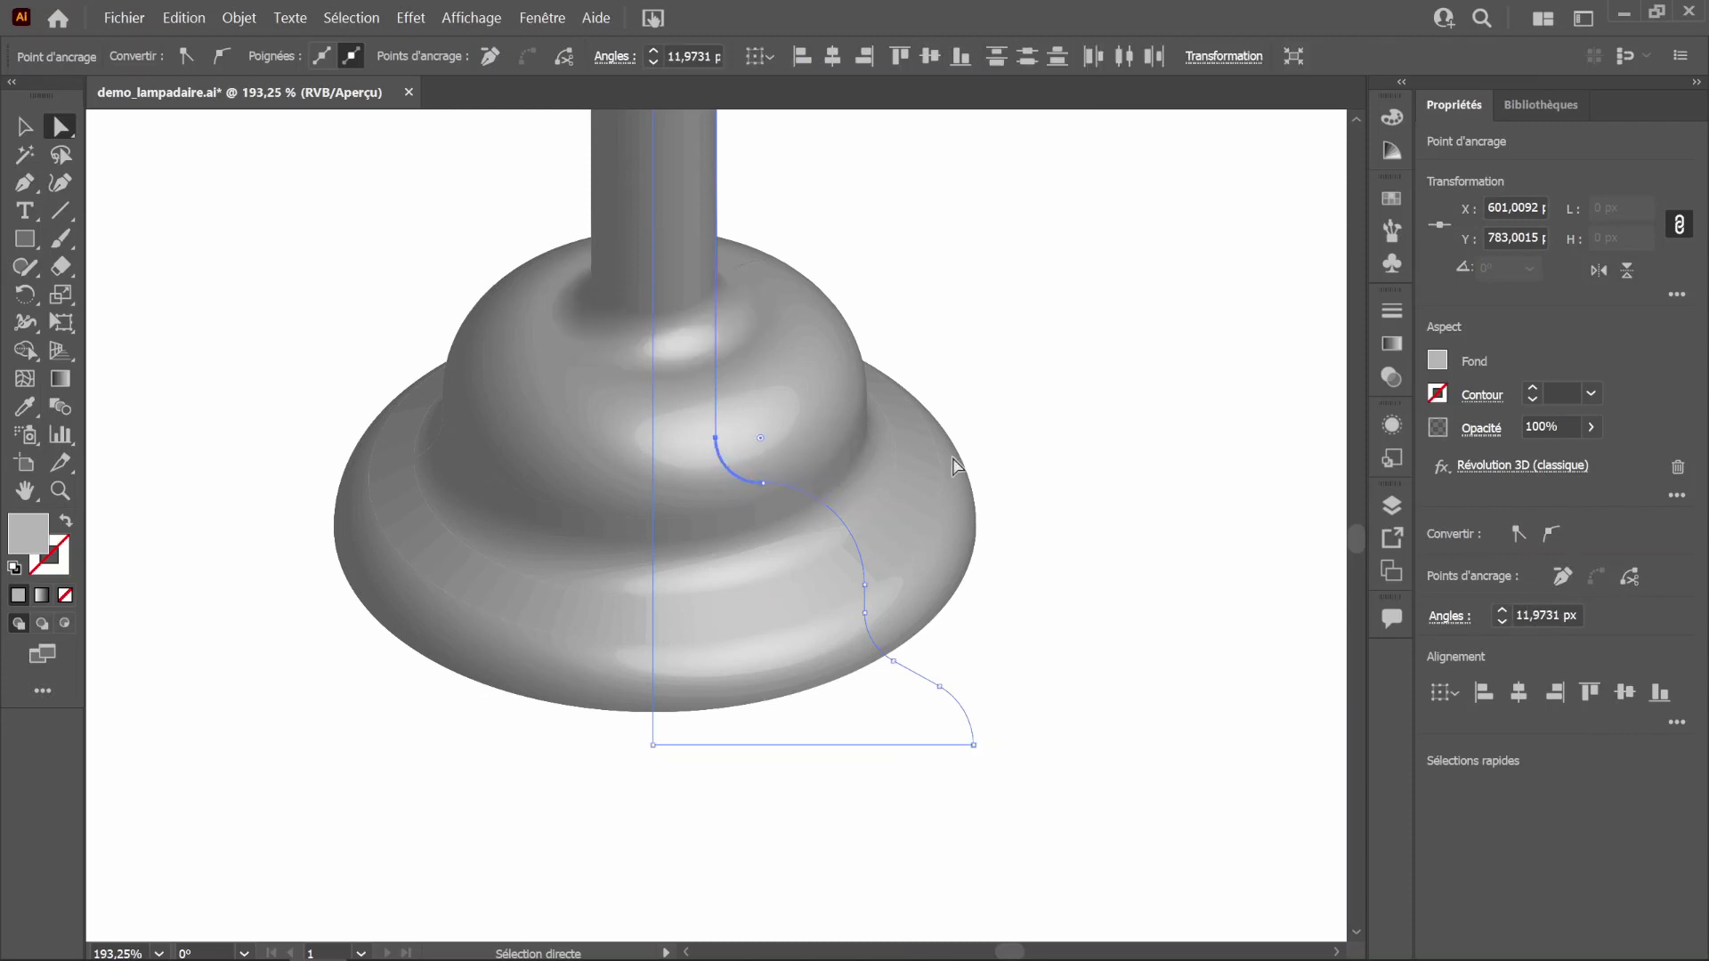
click(1036, 518)
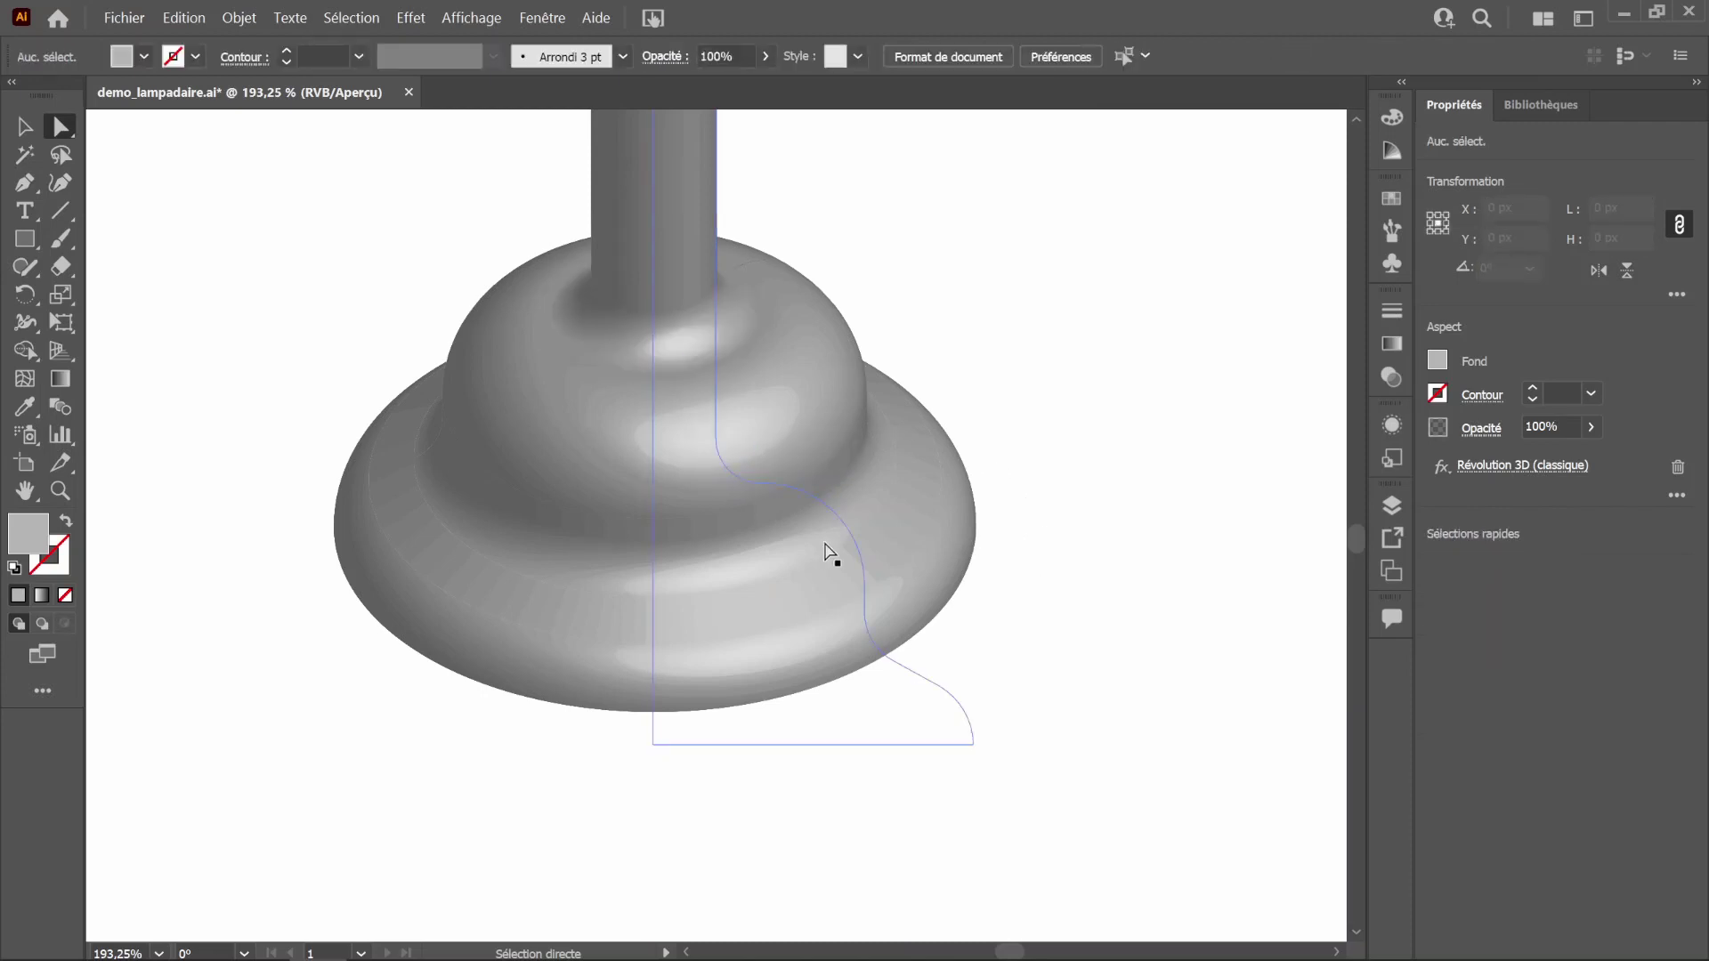
Step: Zoom in on the lamp's top cap and select its profile path
key(ctrl+space)
drag(878, 516, 699, 488)
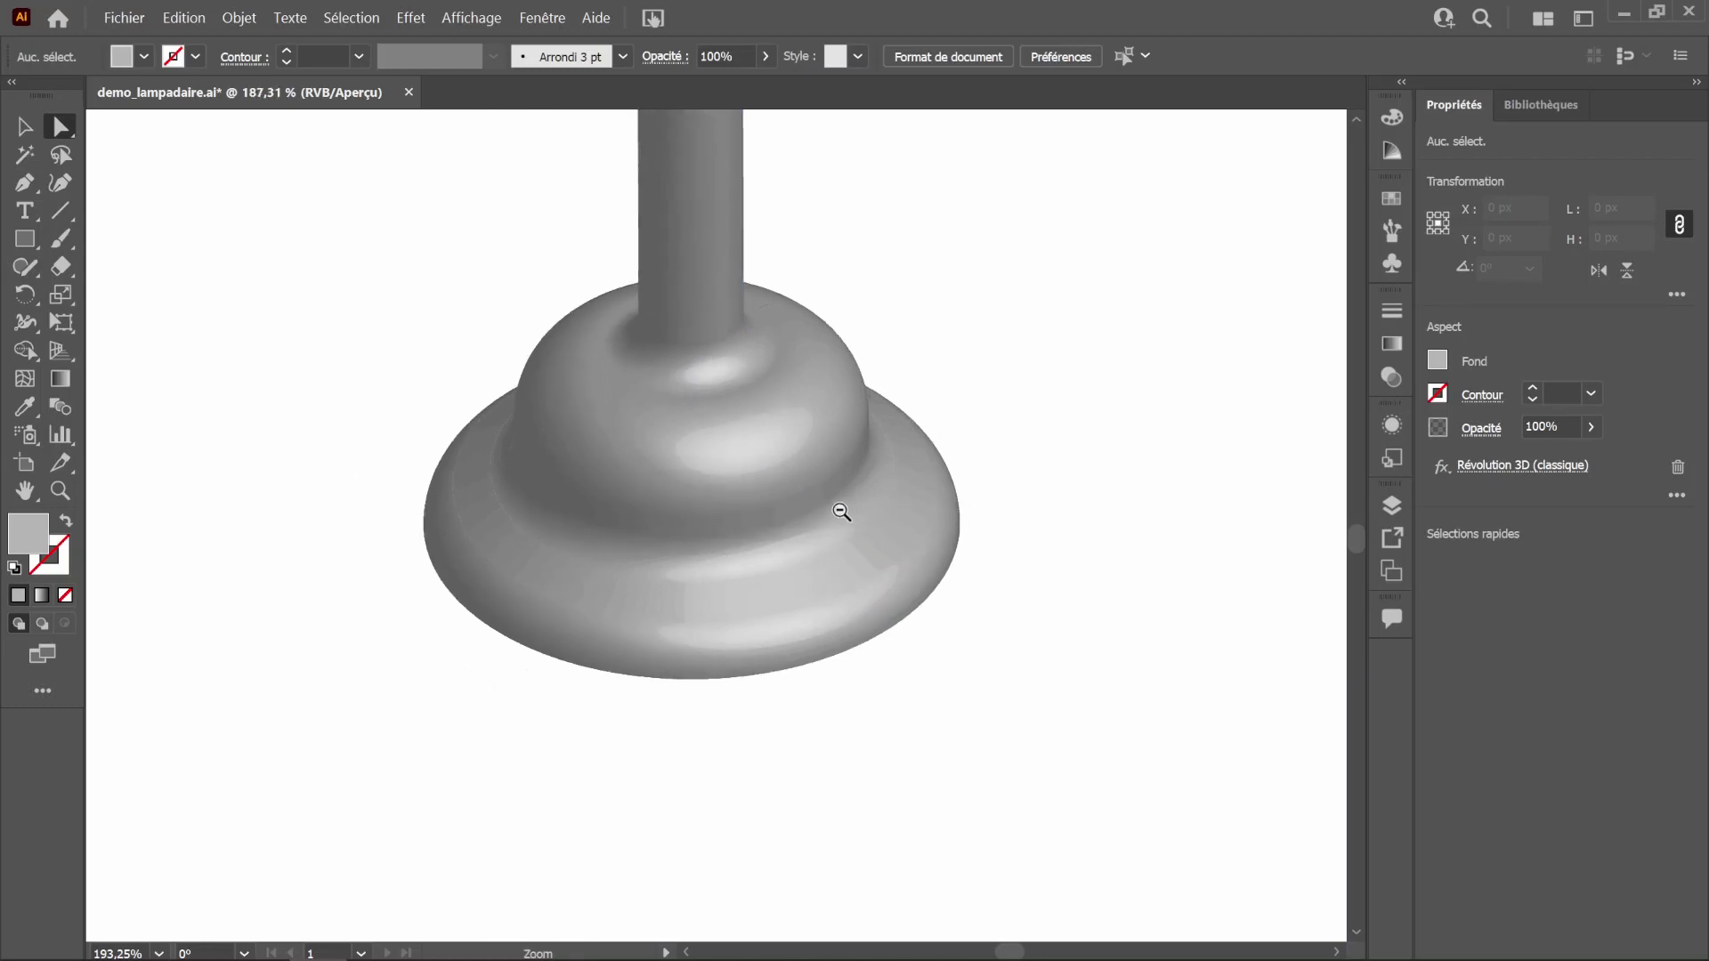
drag(886, 415, 839, 579)
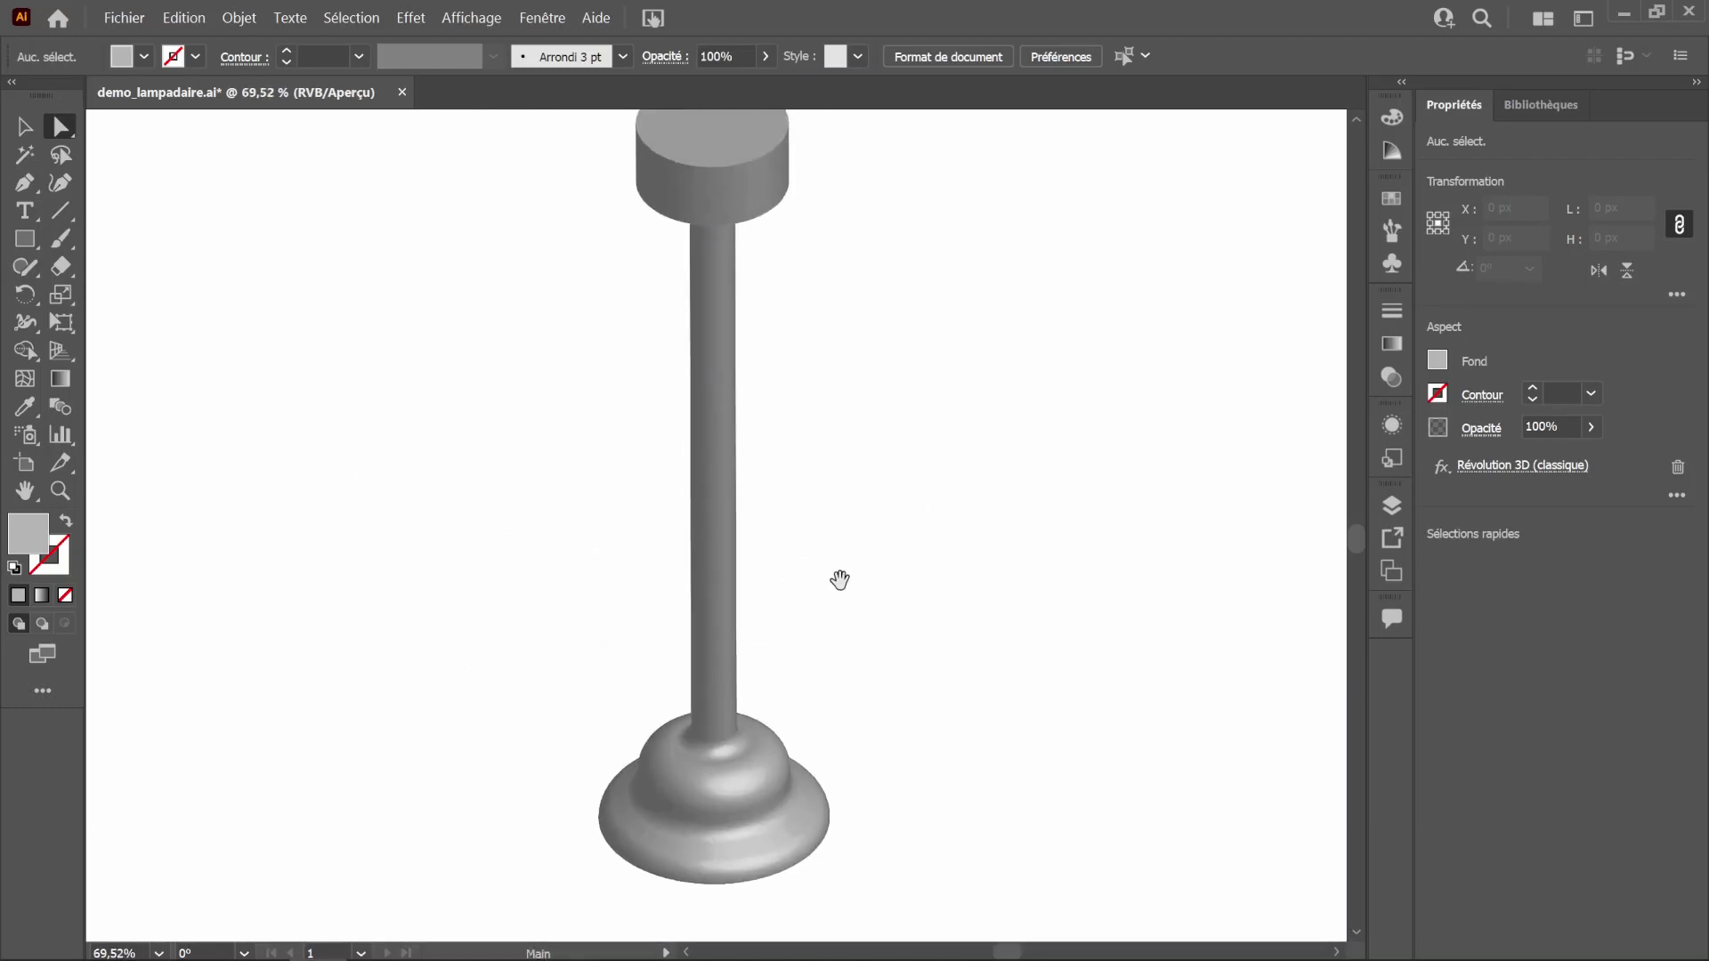
drag(813, 255, 820, 413)
drag(772, 336, 894, 403)
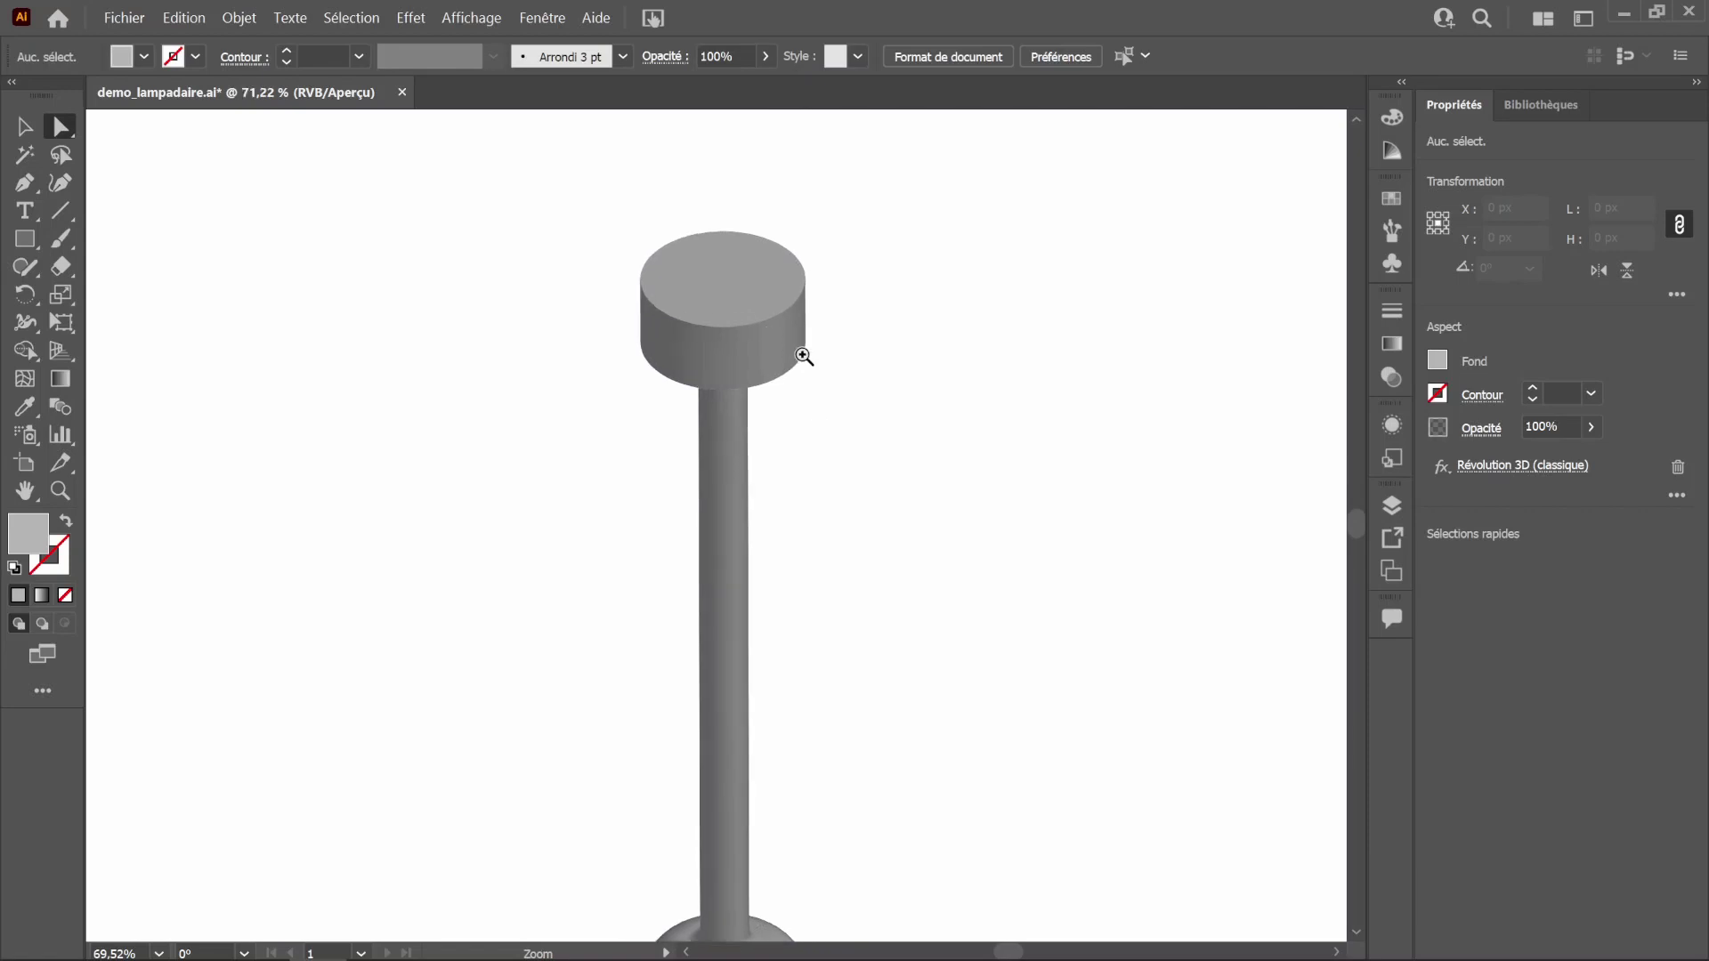
click(726, 355)
mouse_move(869, 374)
mouse_down()
mouse_move(944, 527)
mouse_move(931, 579)
mouse_up()
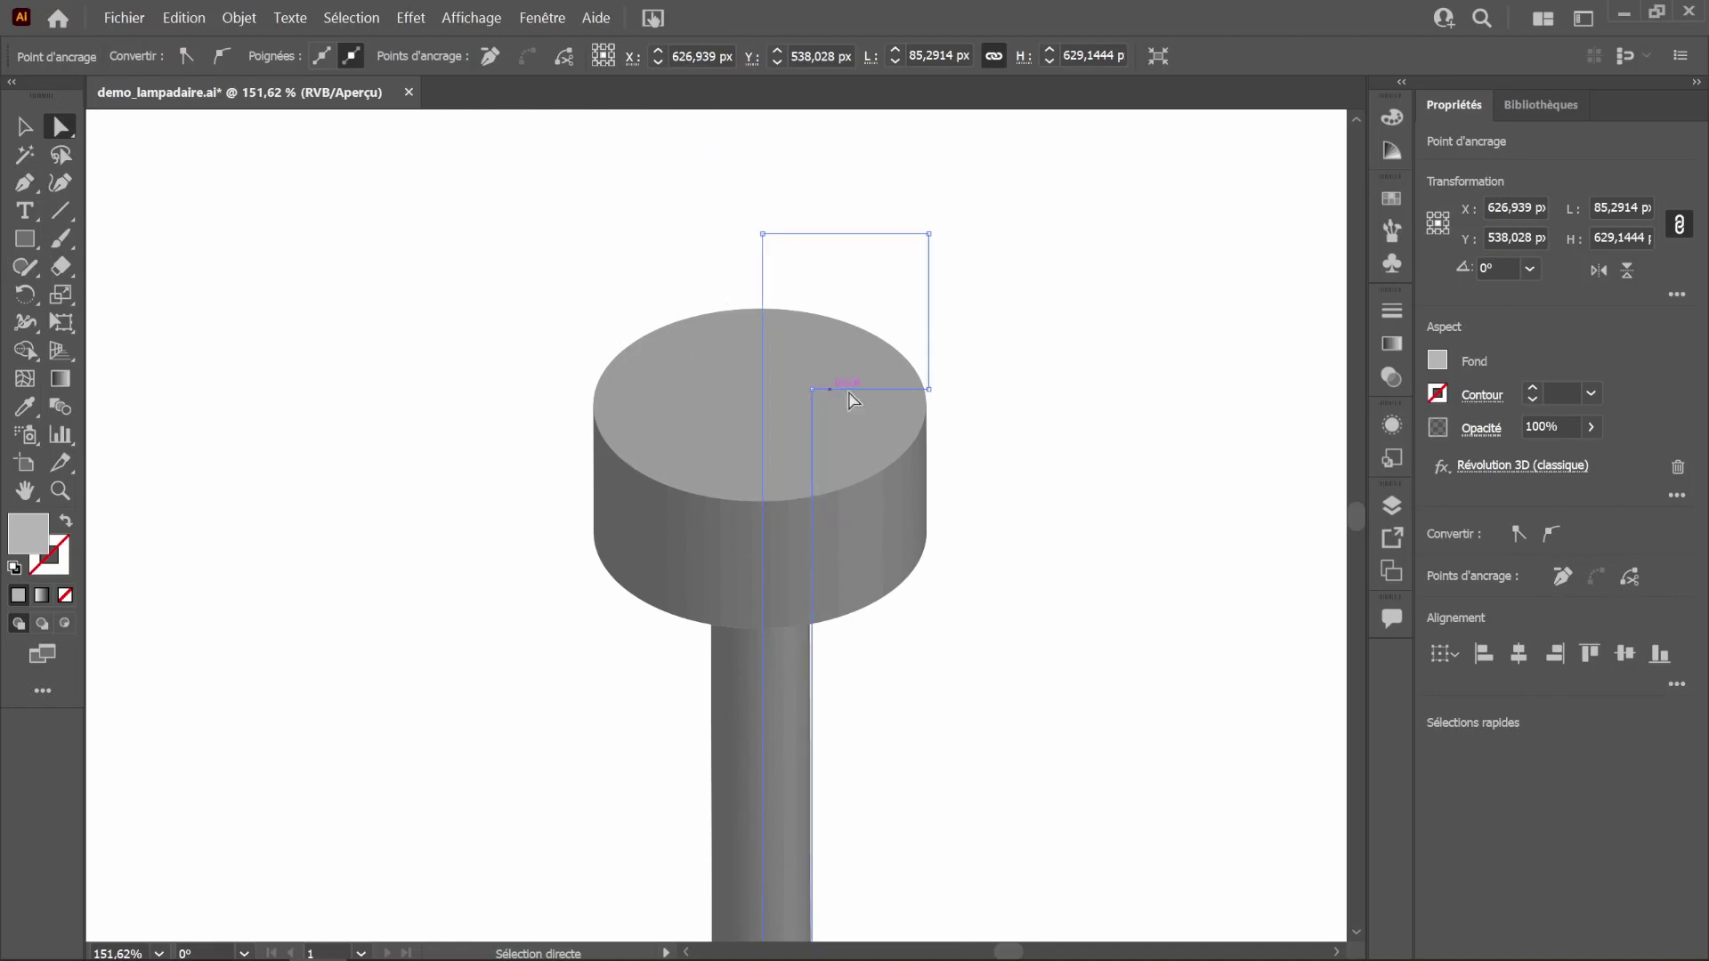
Step: Round the profile's outer corner under the cap and the cap-to-pole joint, then deselect
click(925, 387)
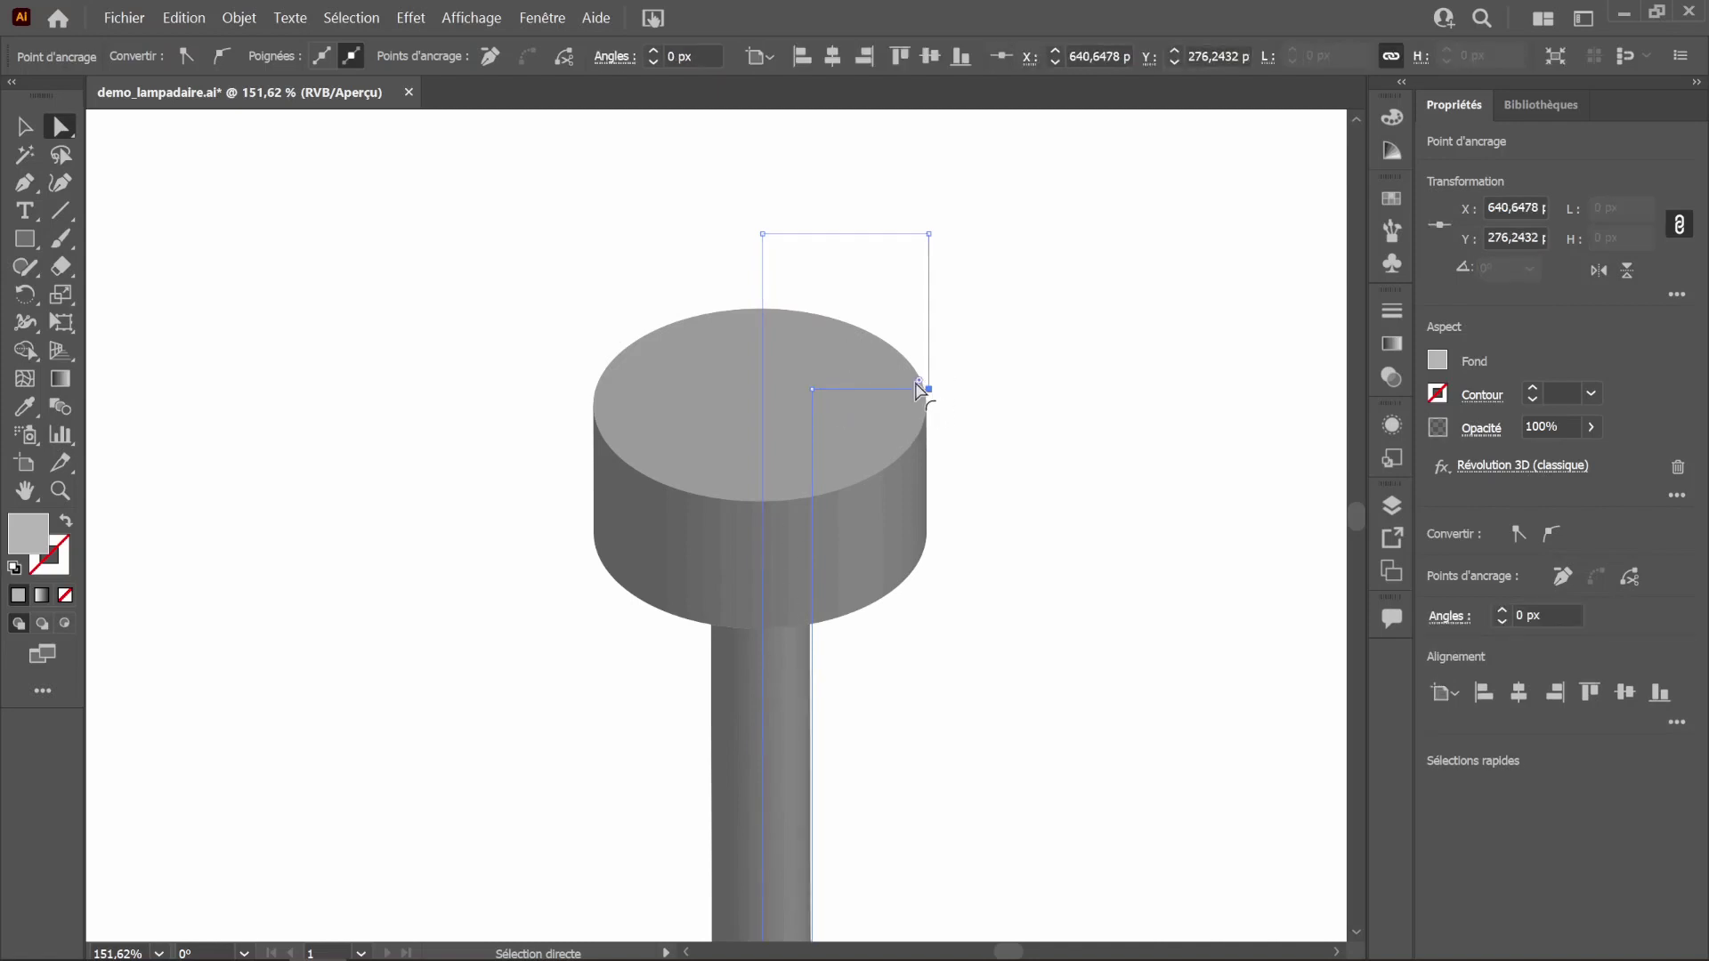
drag(917, 382, 882, 341)
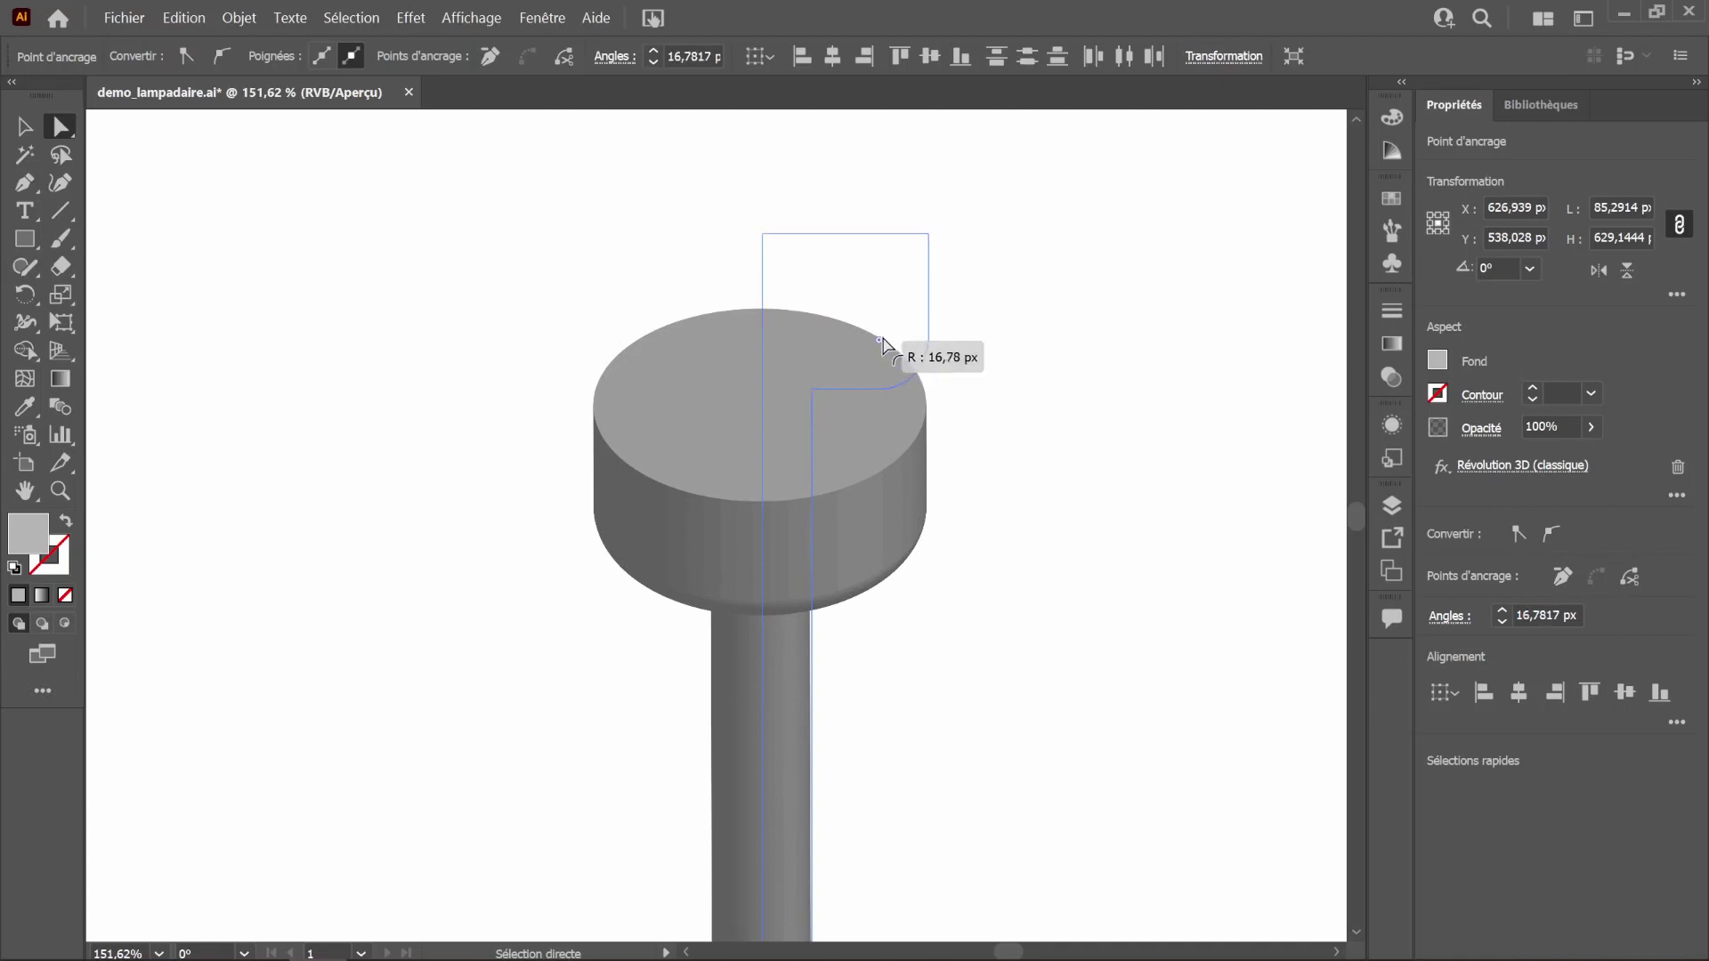
click(814, 391)
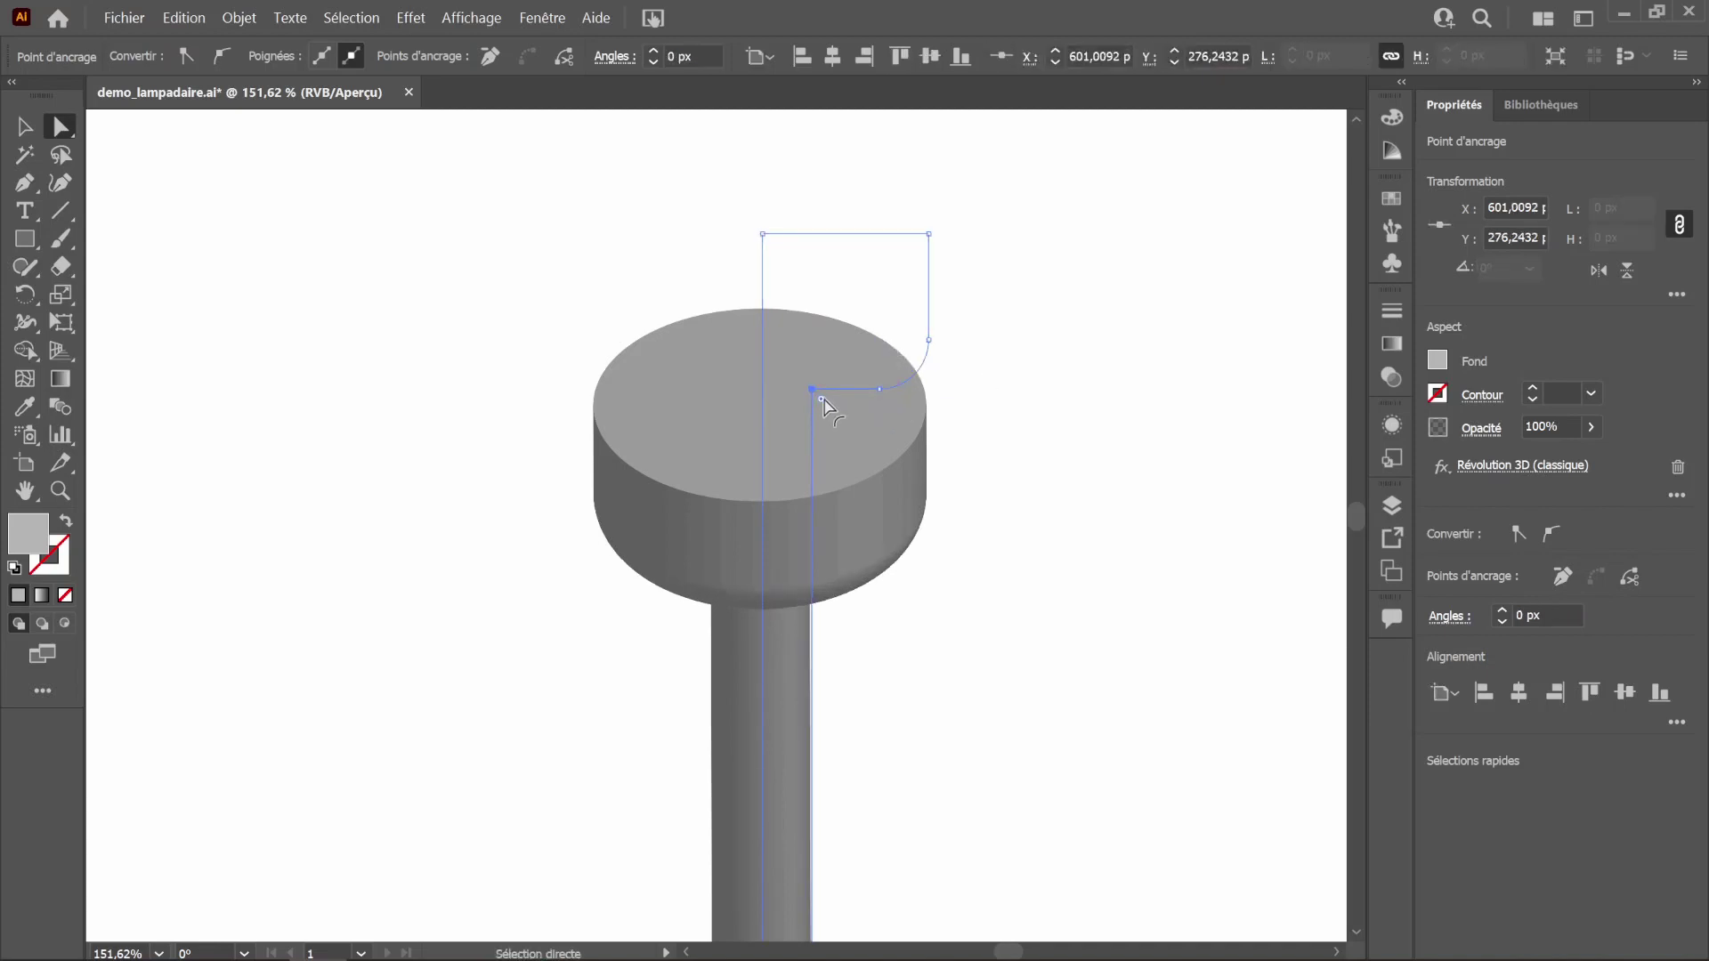
drag(821, 403, 833, 420)
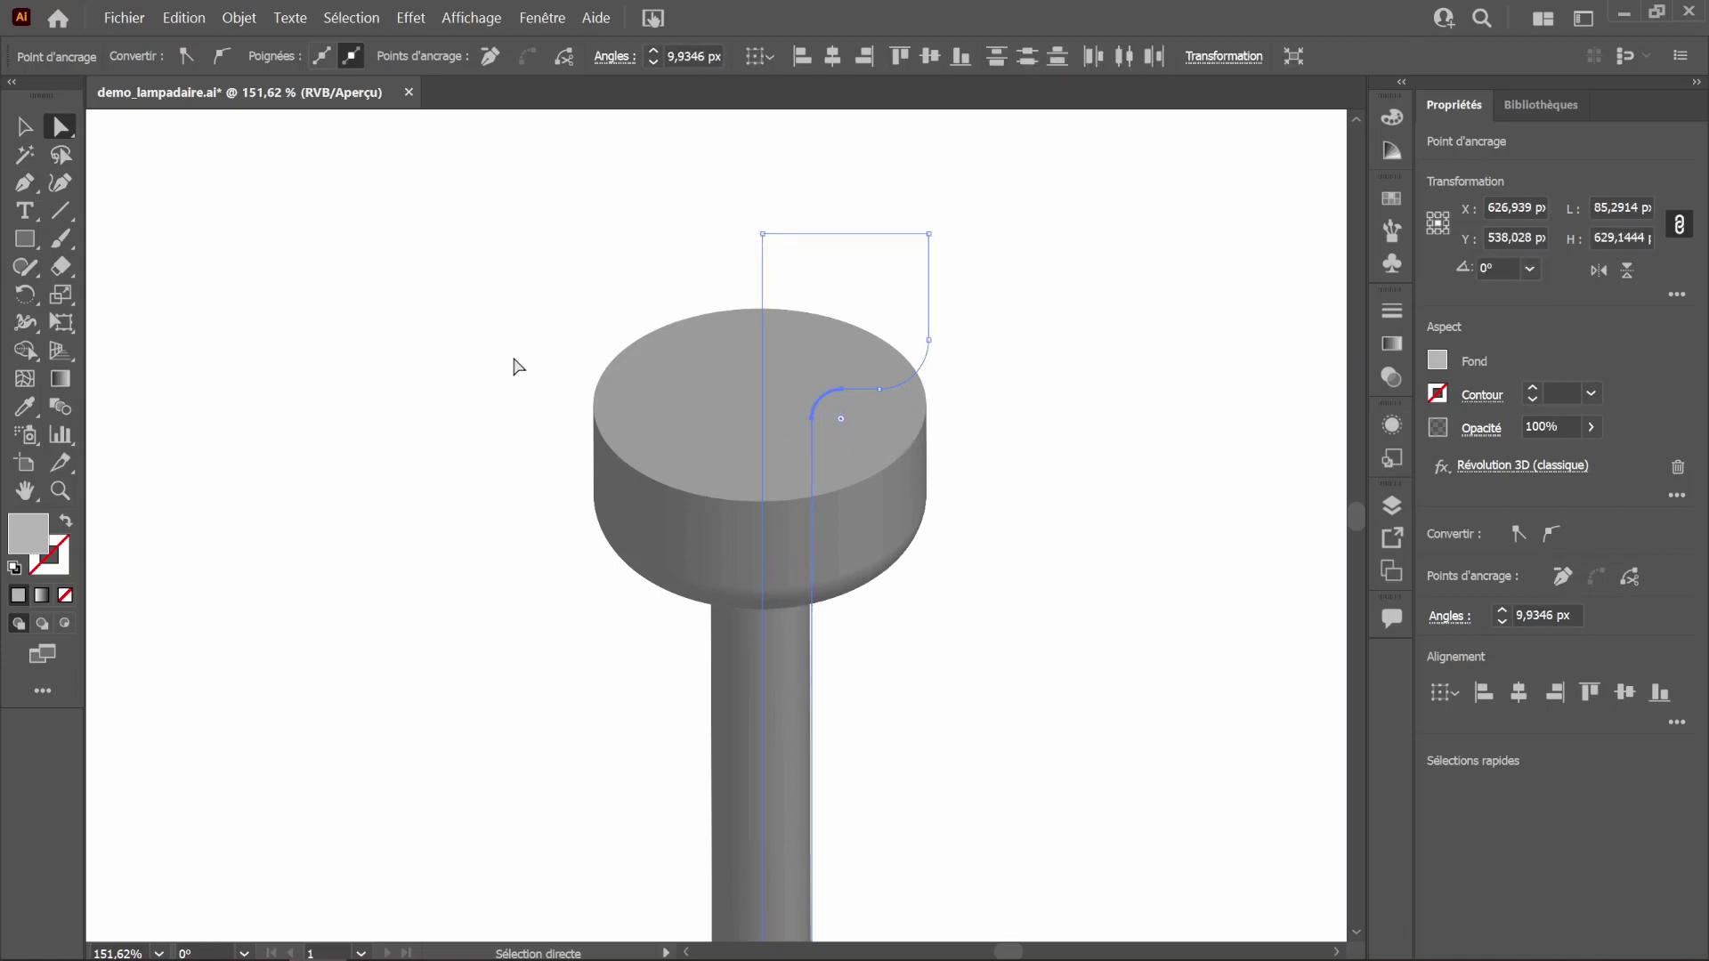
click(1023, 472)
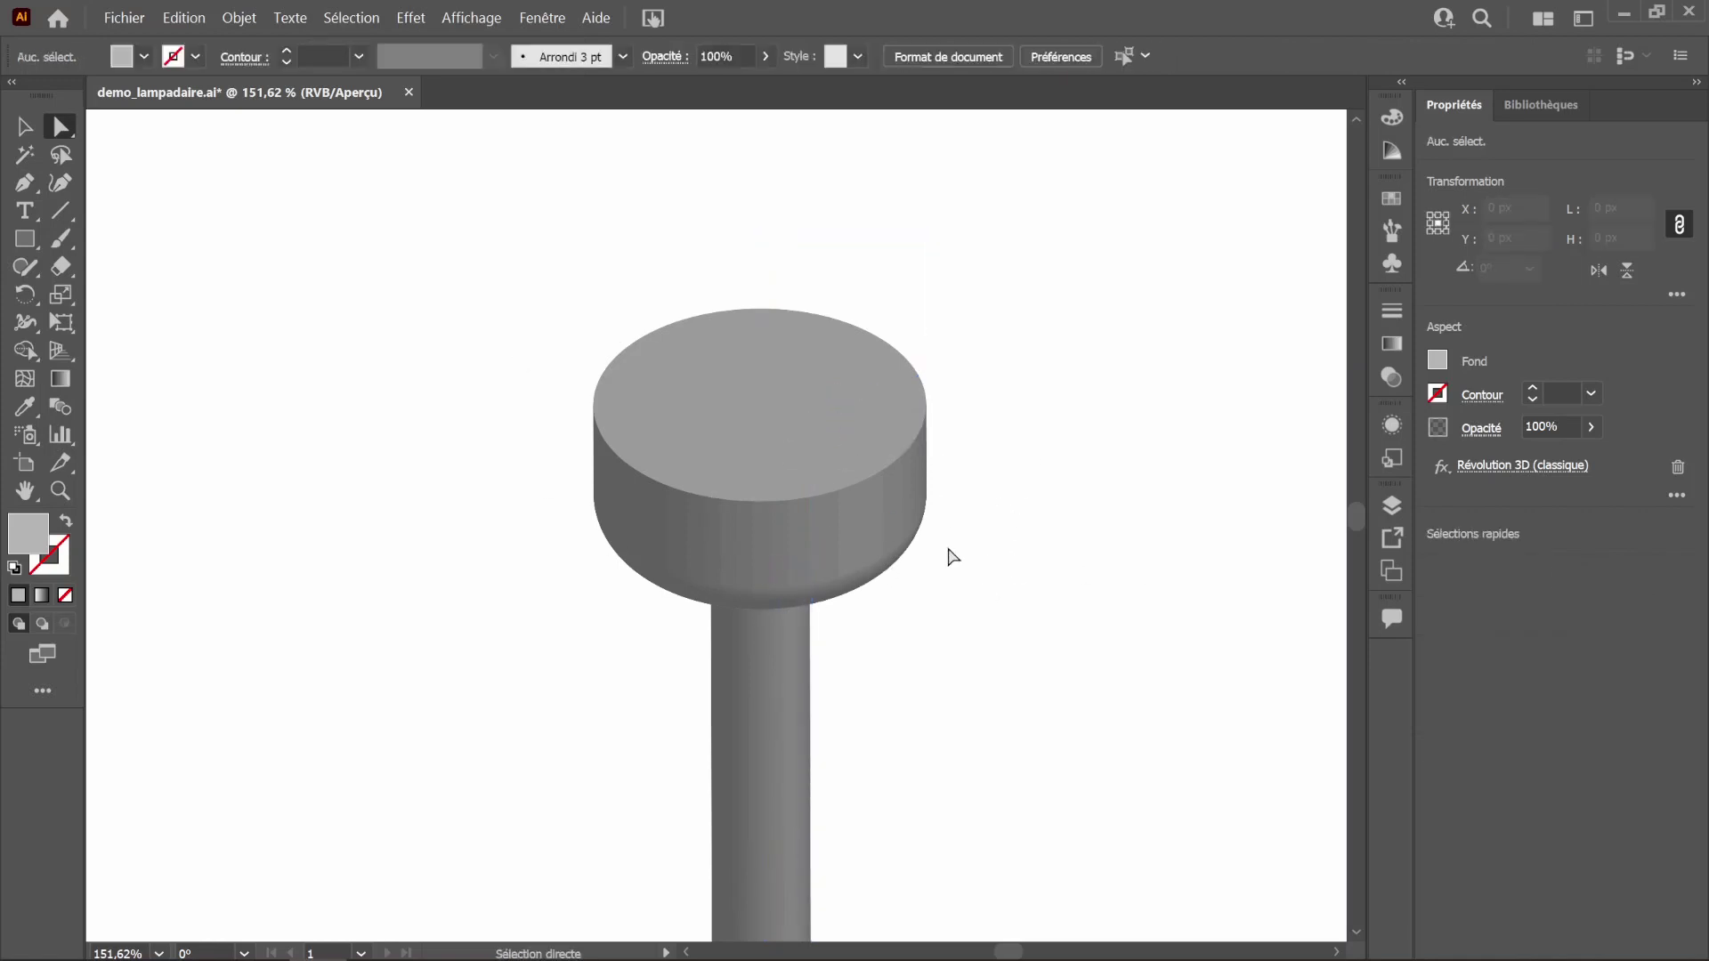
click(27, 492)
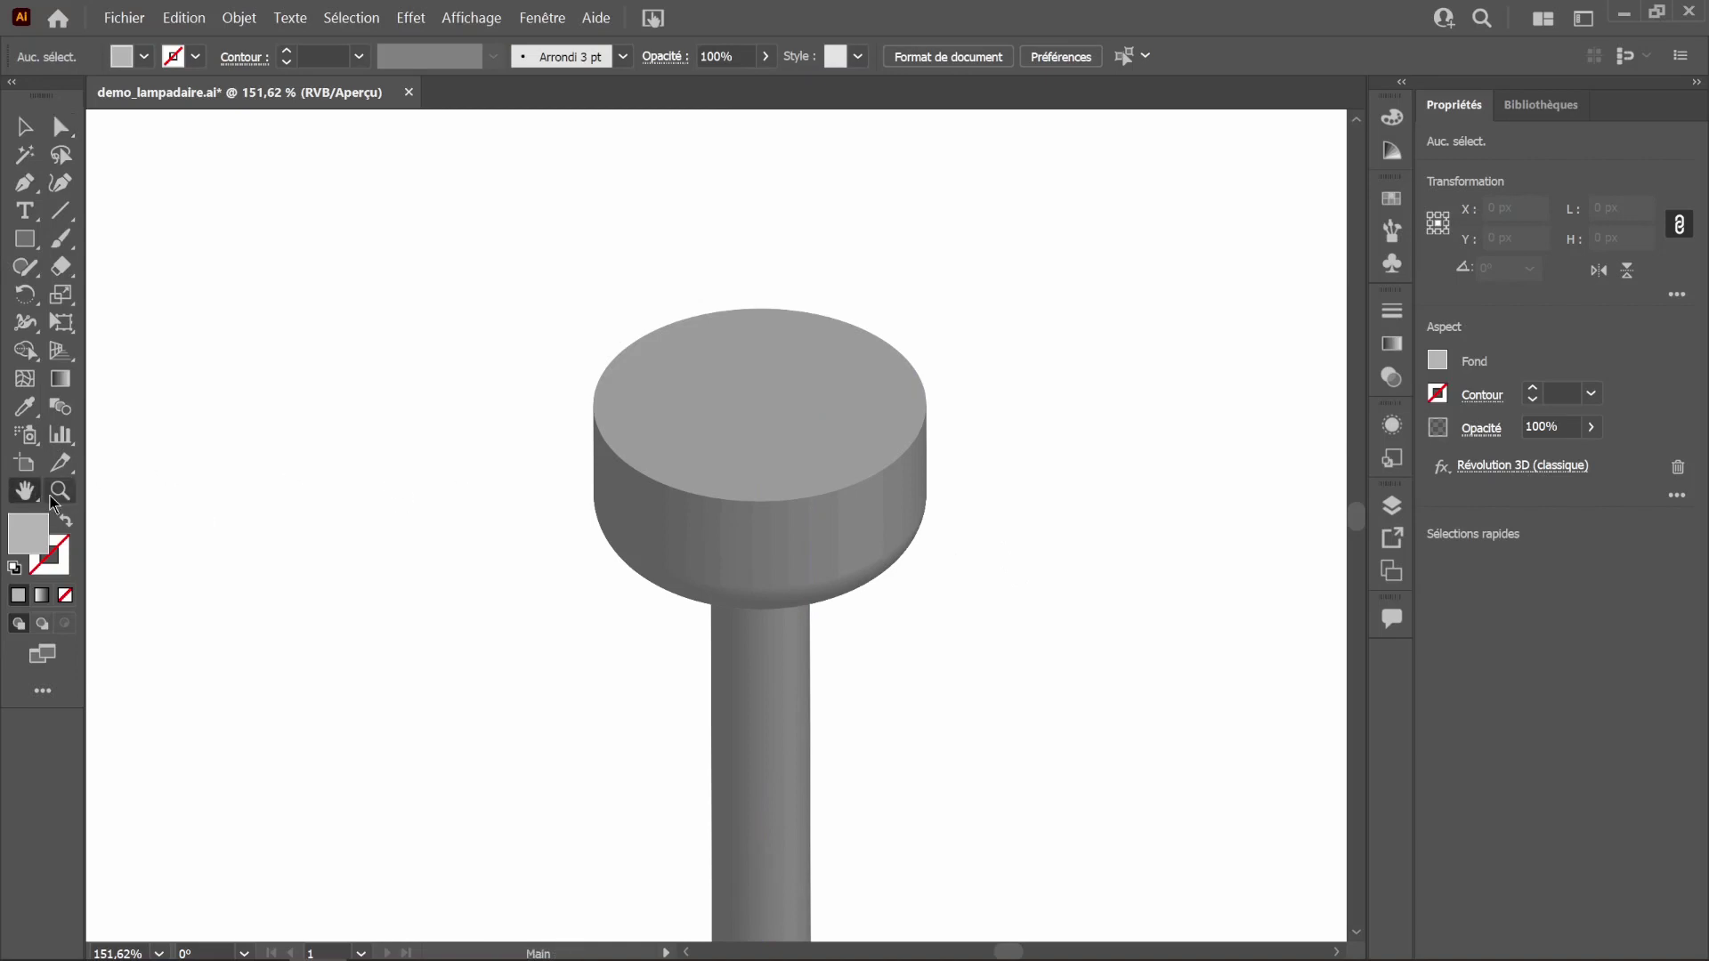
Step: Fit the whole artboard in the window and return to the Selection tool
double_click(59, 490)
scroll(757, 579, down, 3)
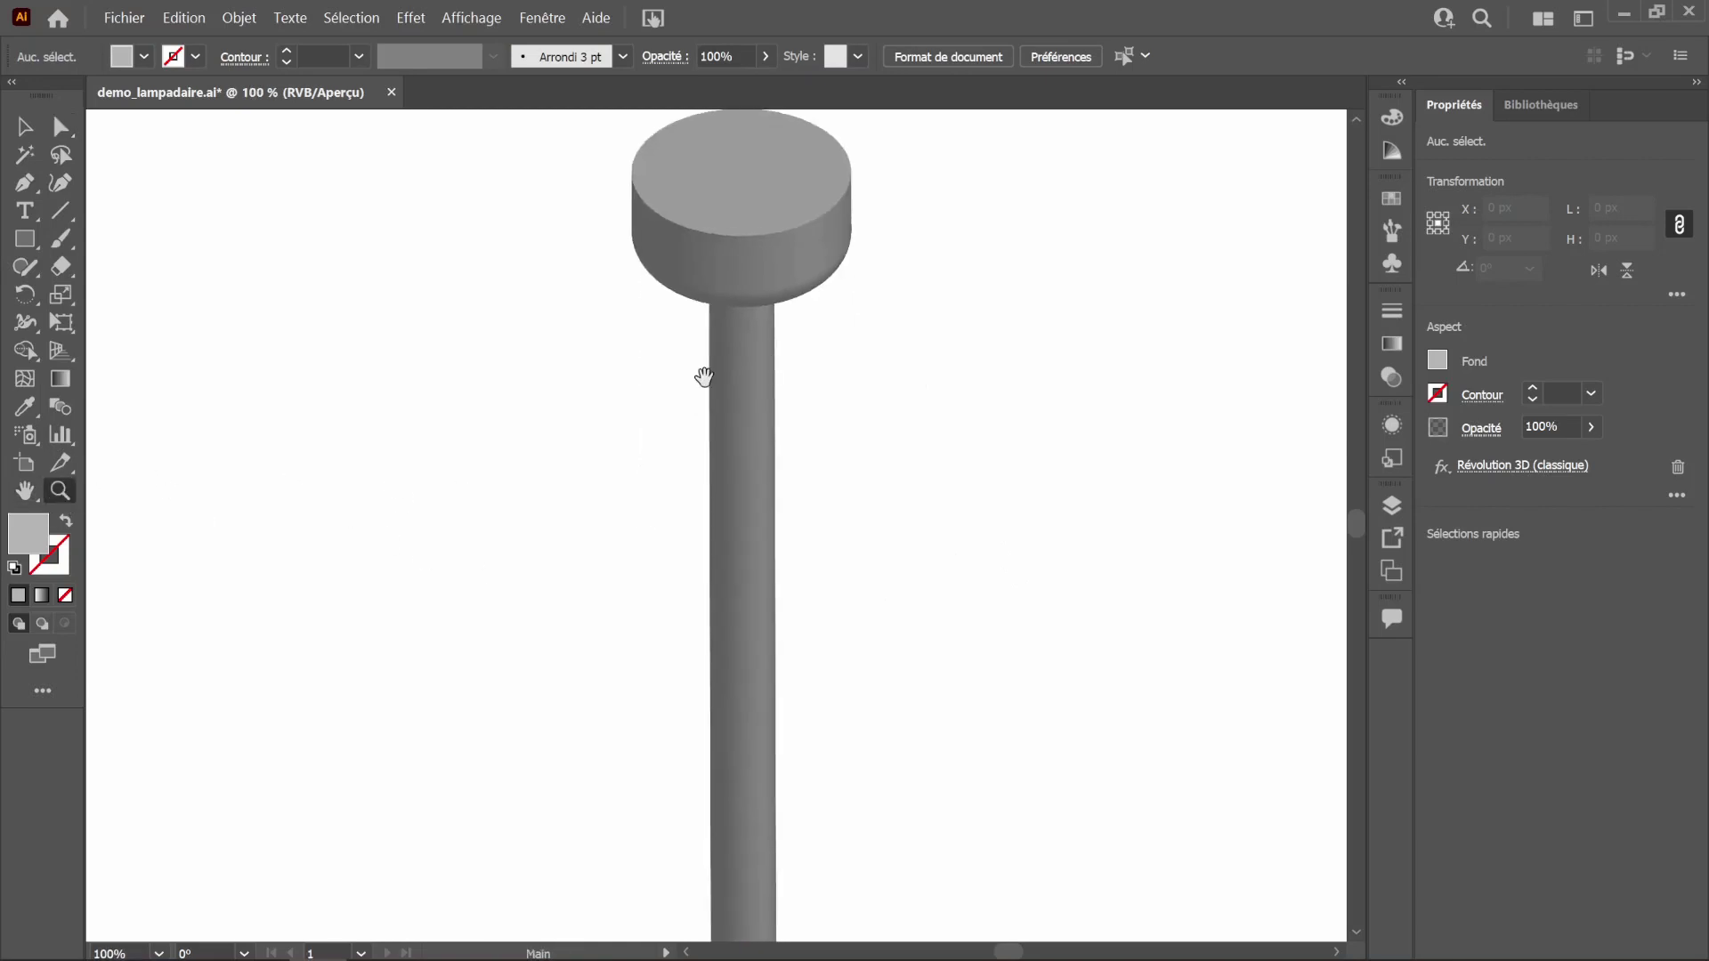
click(22, 495)
double_click(17, 495)
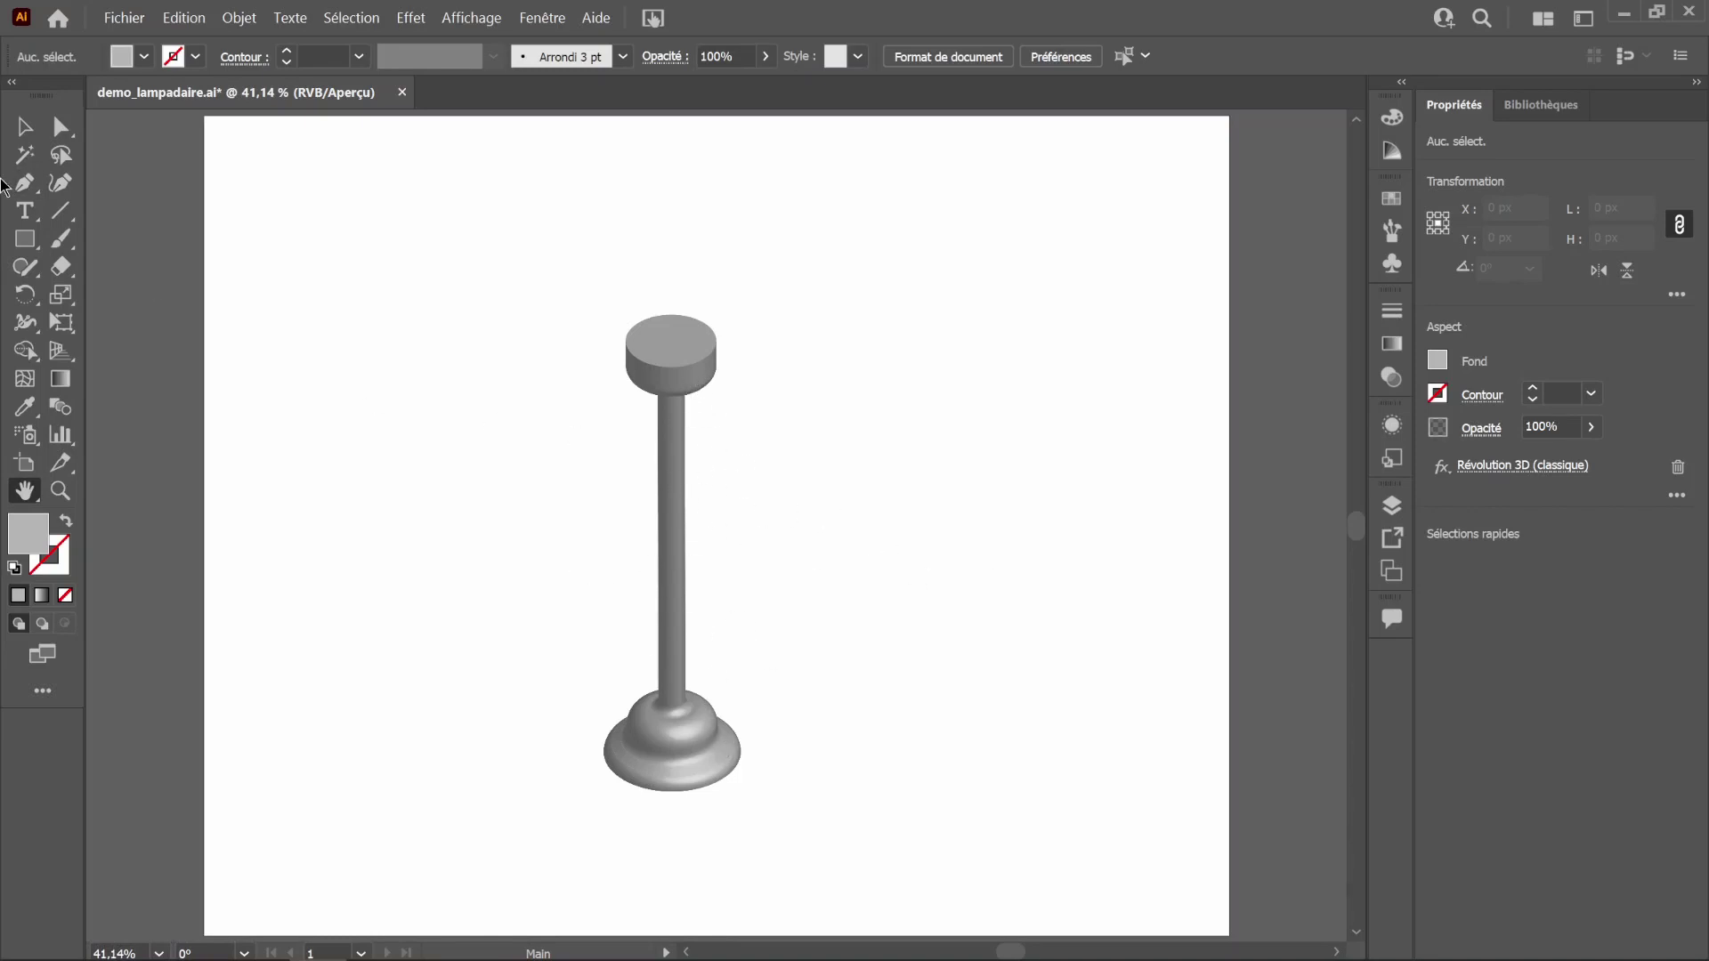
click(24, 129)
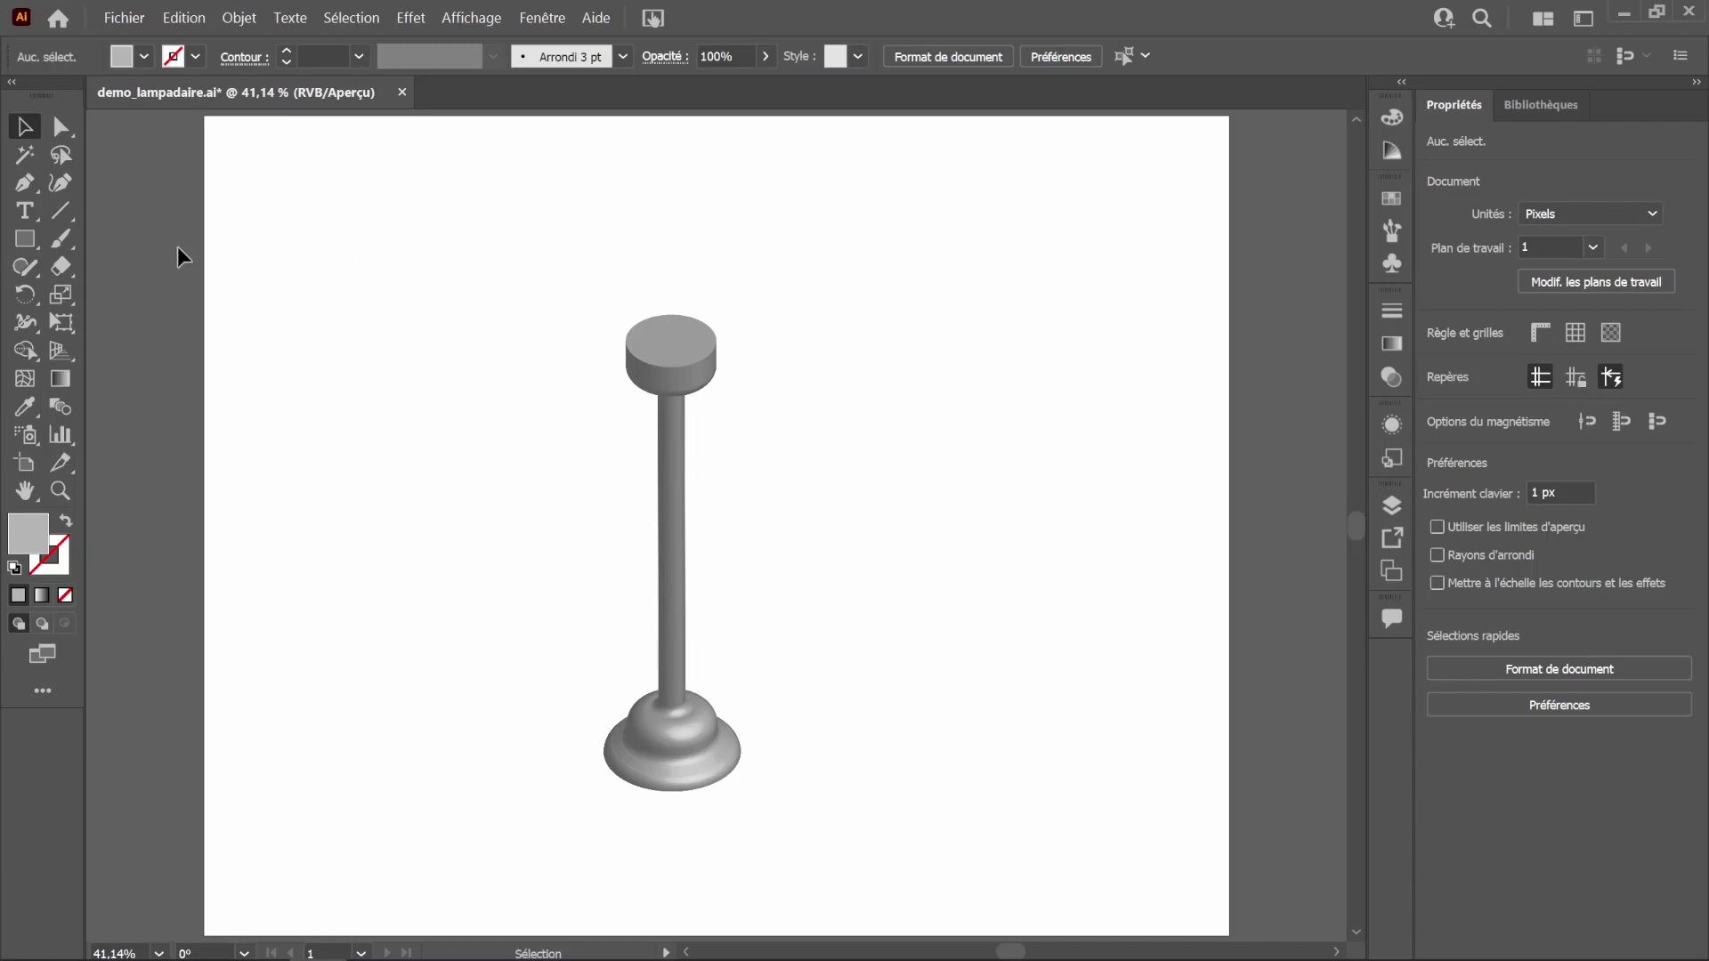
Step: Draw a circle with the Ellipse tool to the right of the lamp top
click(24, 241)
right_click(24, 241)
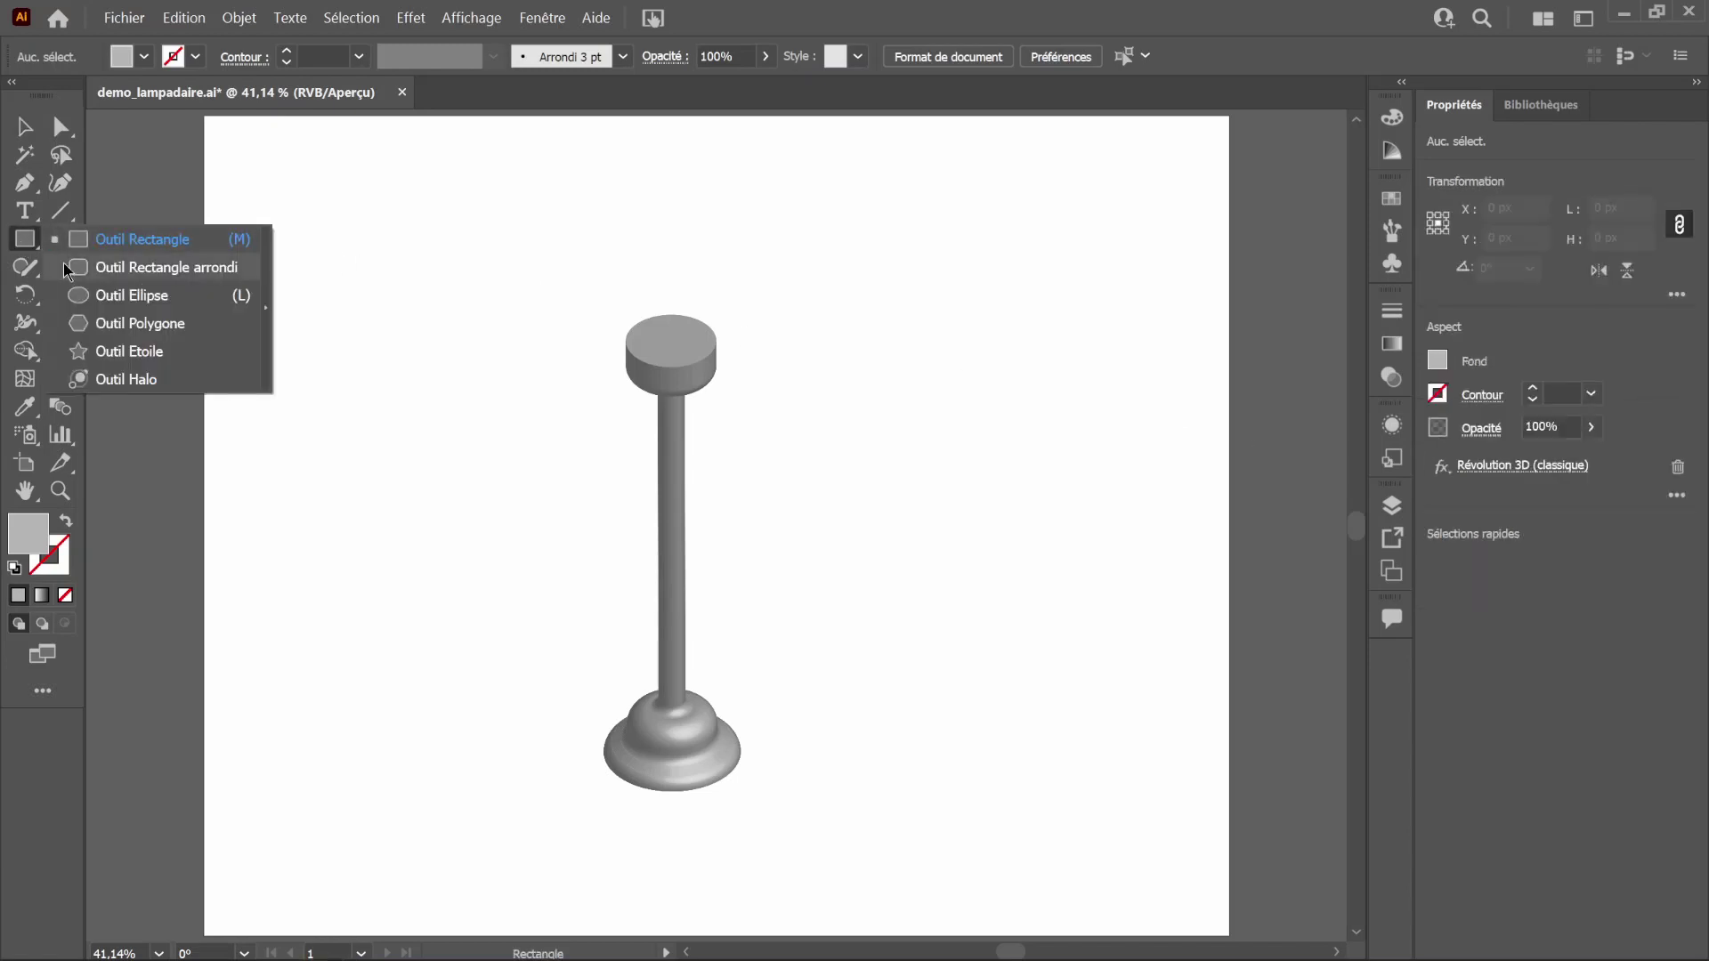
click(110, 296)
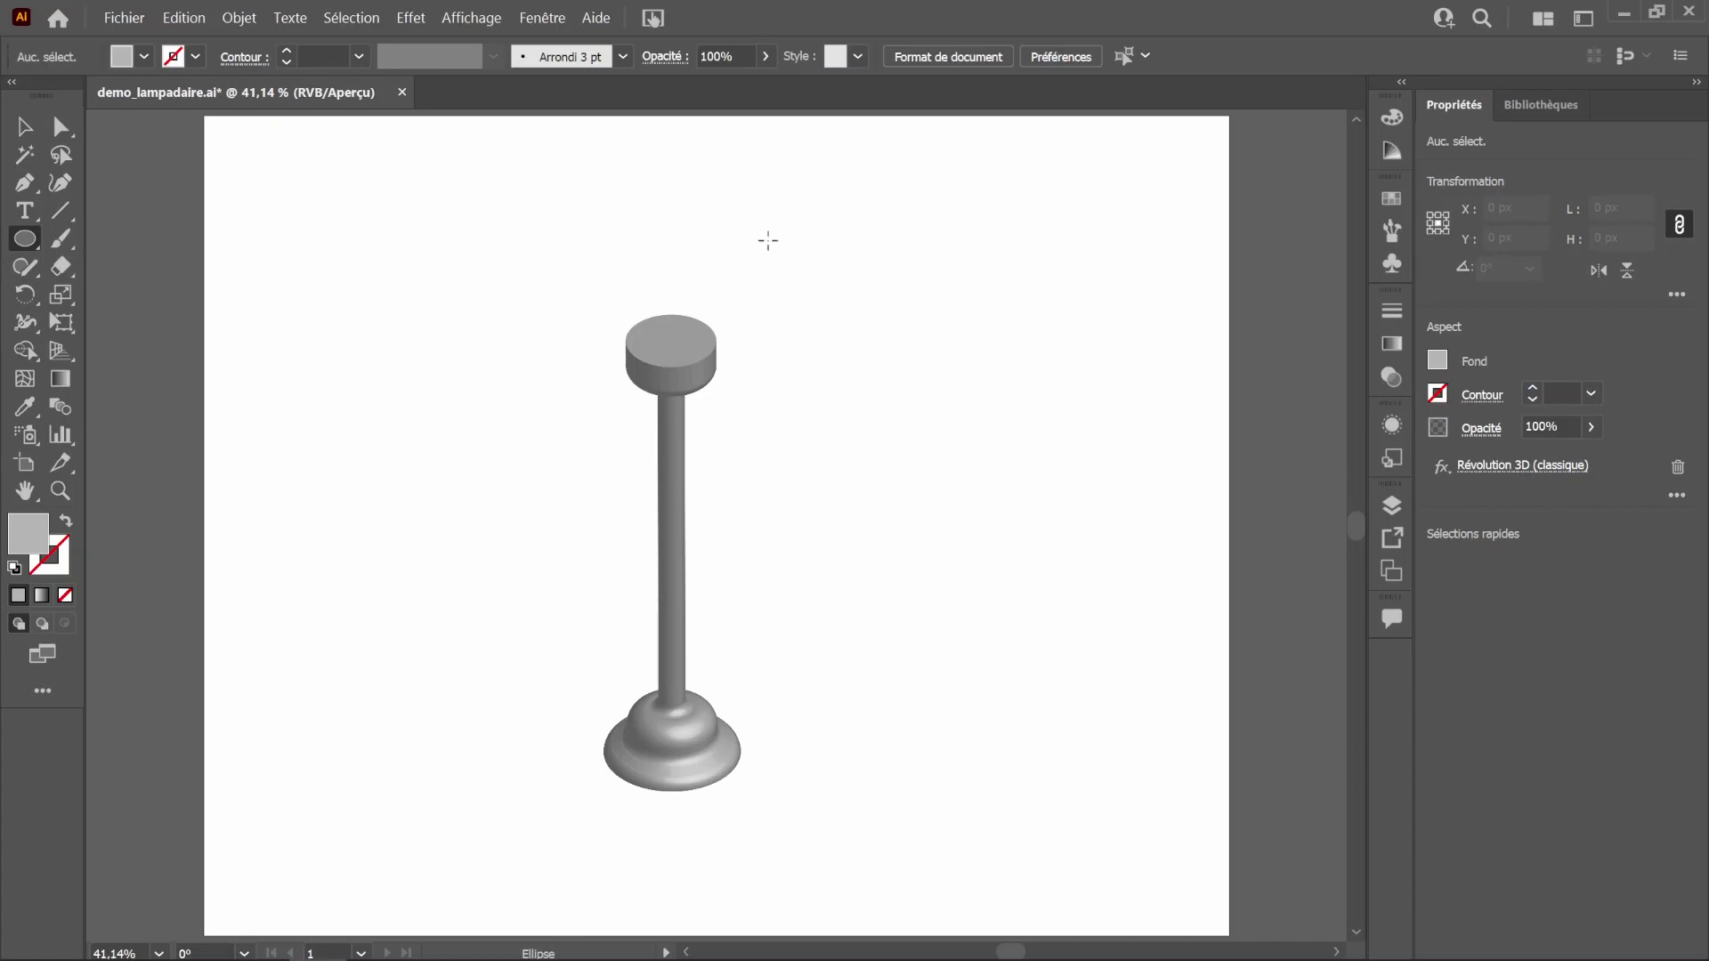
drag(801, 250, 960, 382)
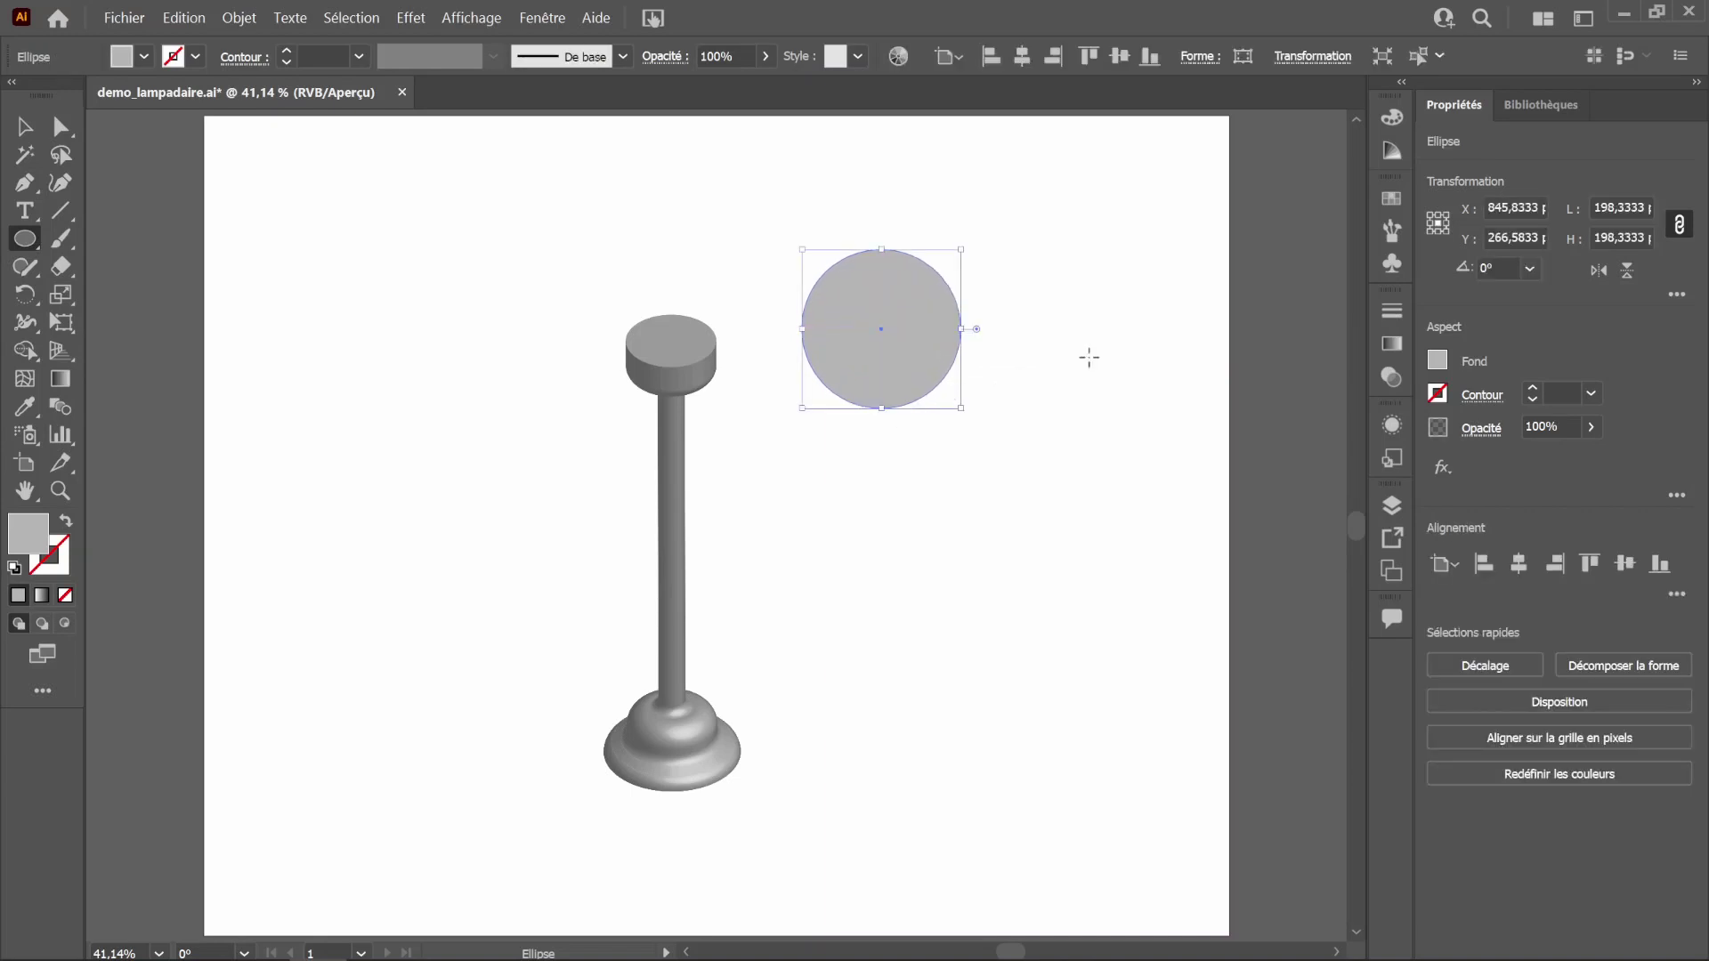
double_click(29, 534)
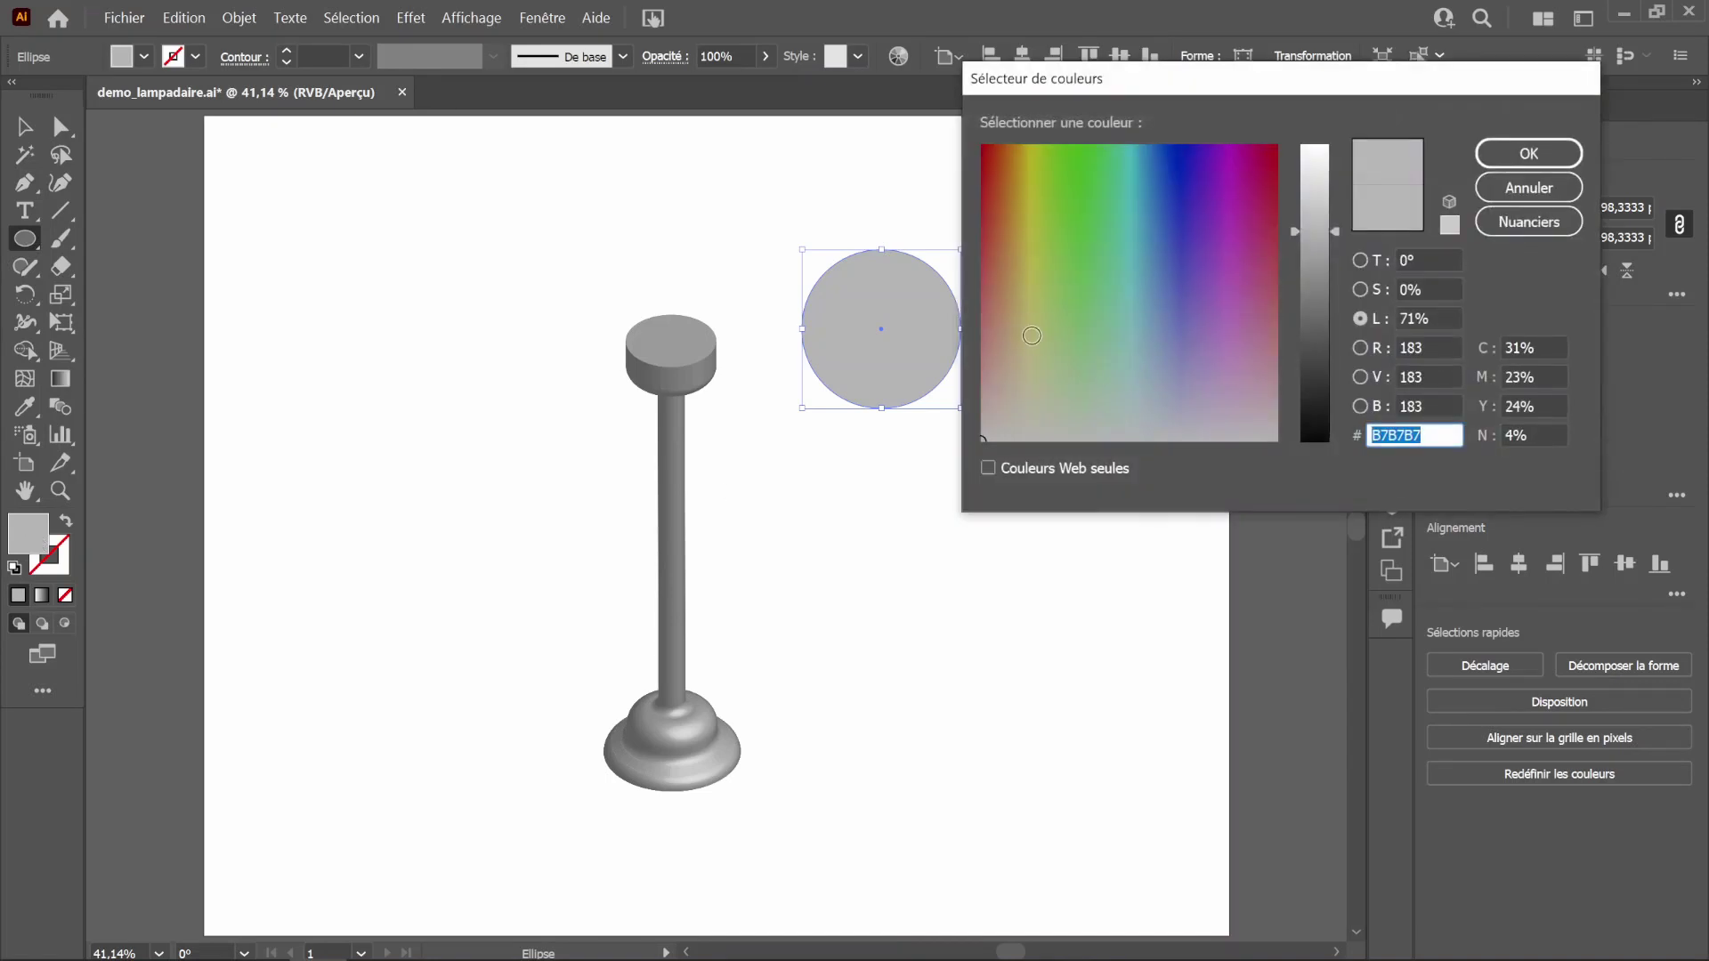
Step: Change the circle's fill to pale yellow and start a vertical line through its centre
click(1036, 347)
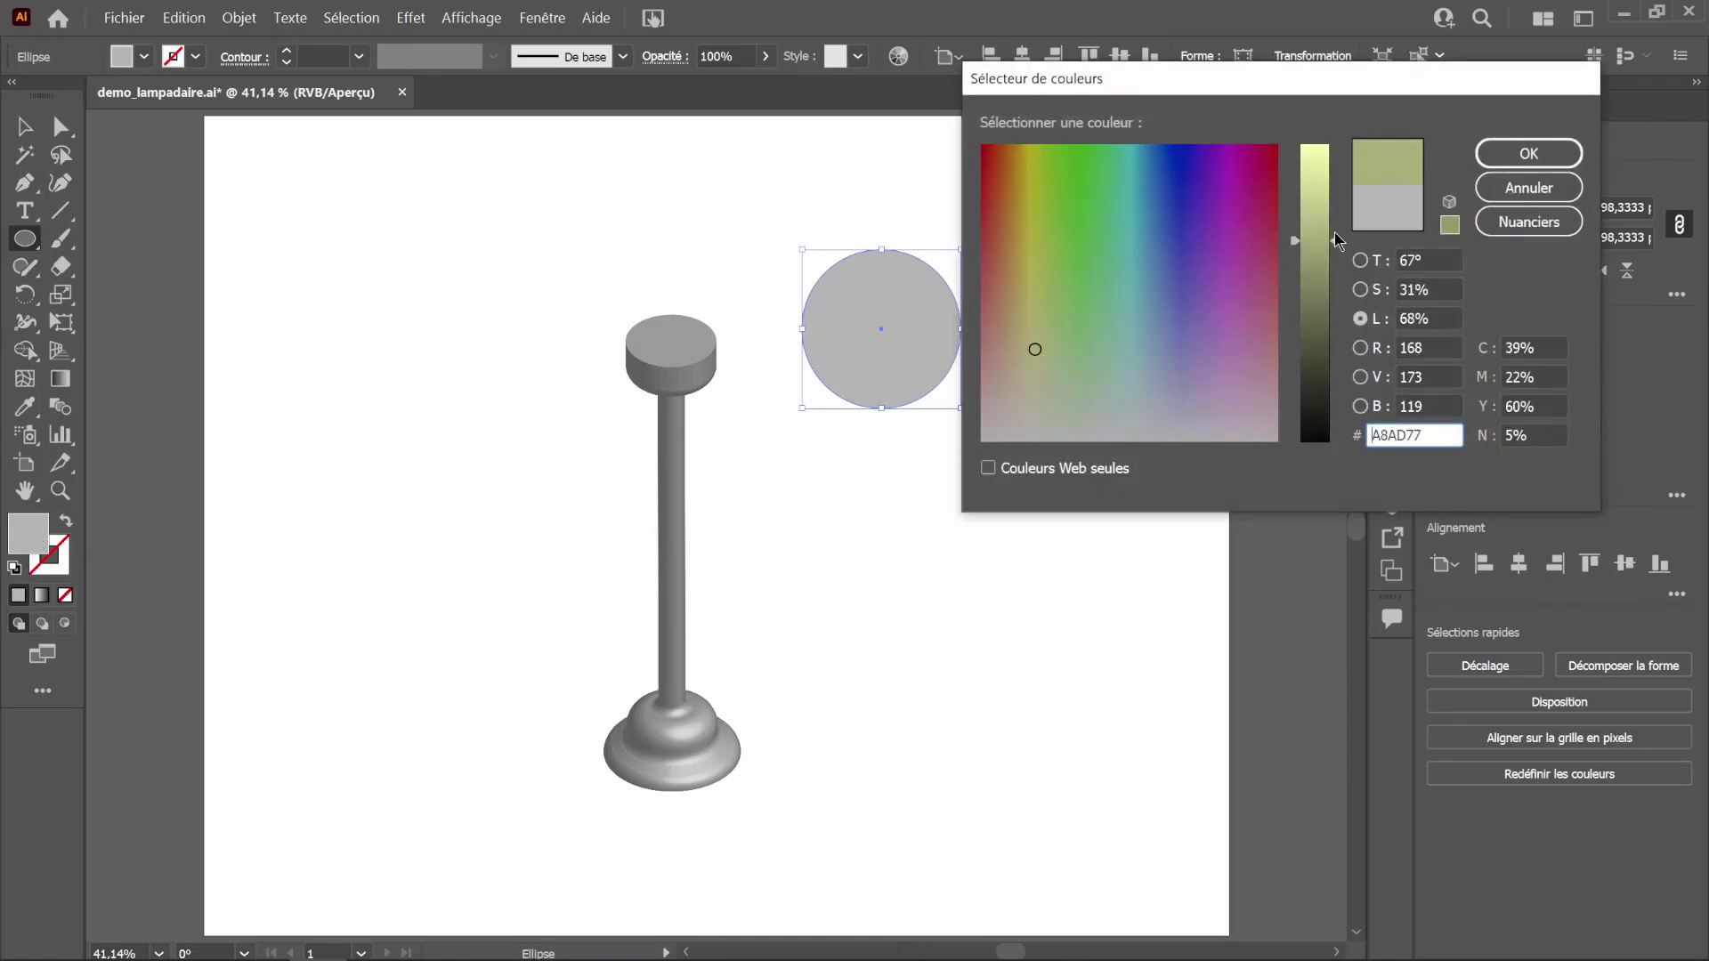
drag(1331, 235, 1344, 160)
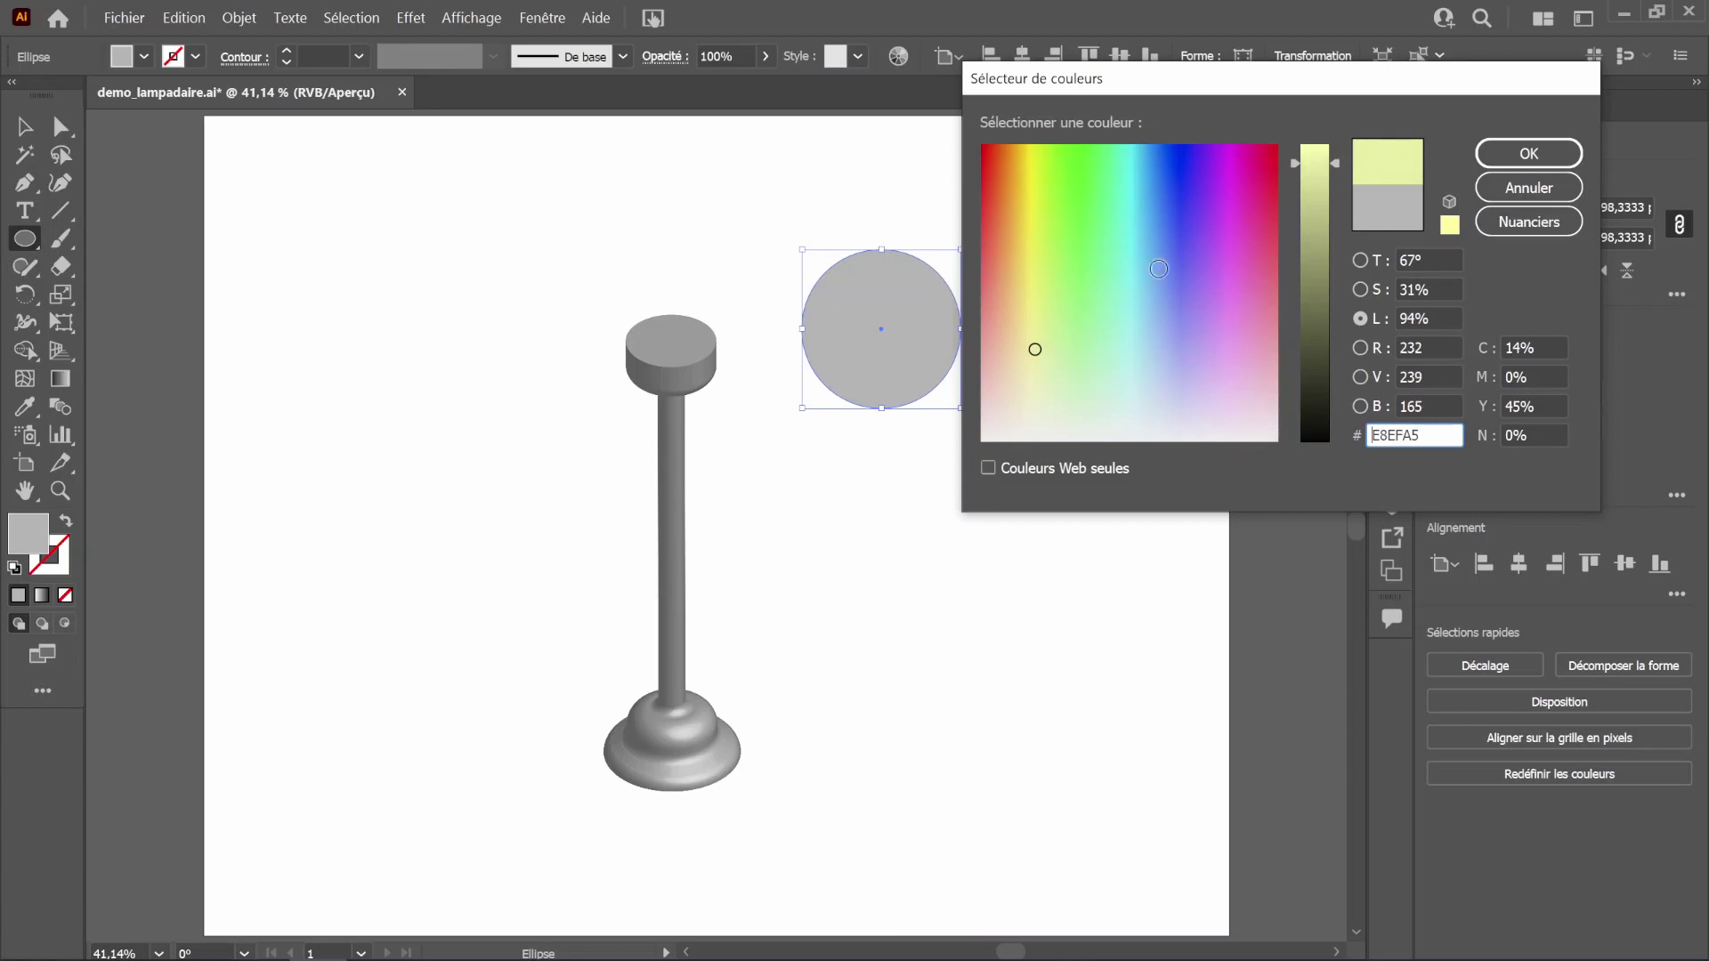
drag(1035, 348, 1033, 337)
drag(1333, 164, 1335, 158)
click(1528, 153)
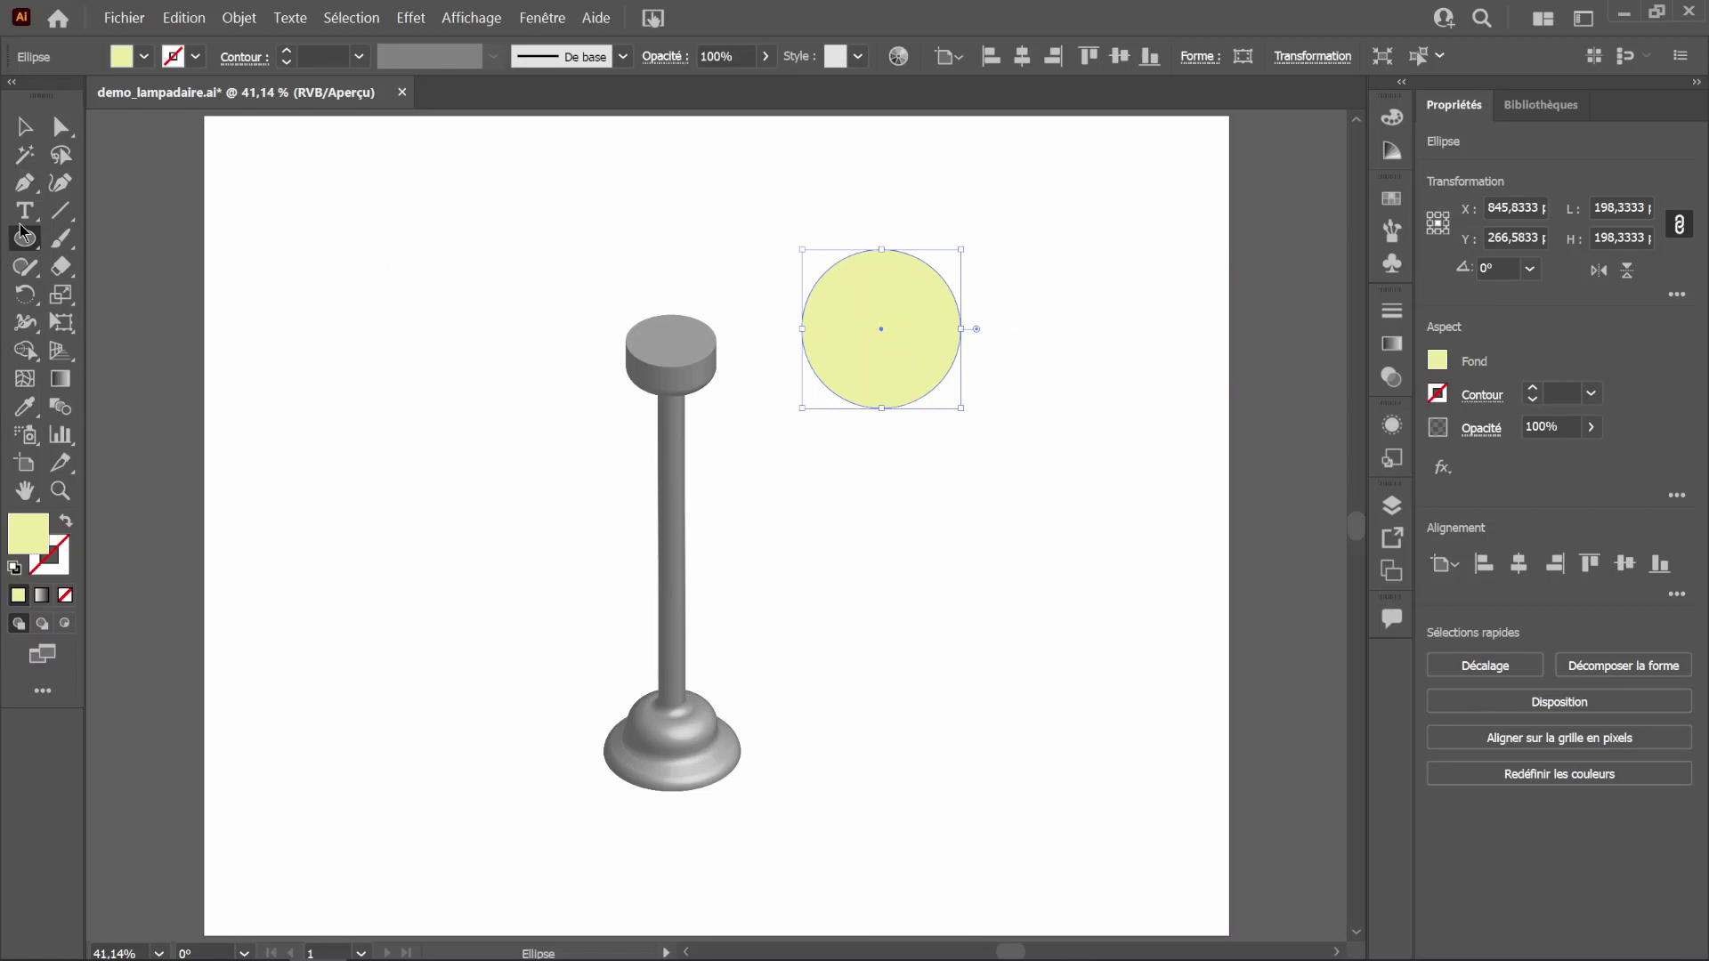
click(58, 216)
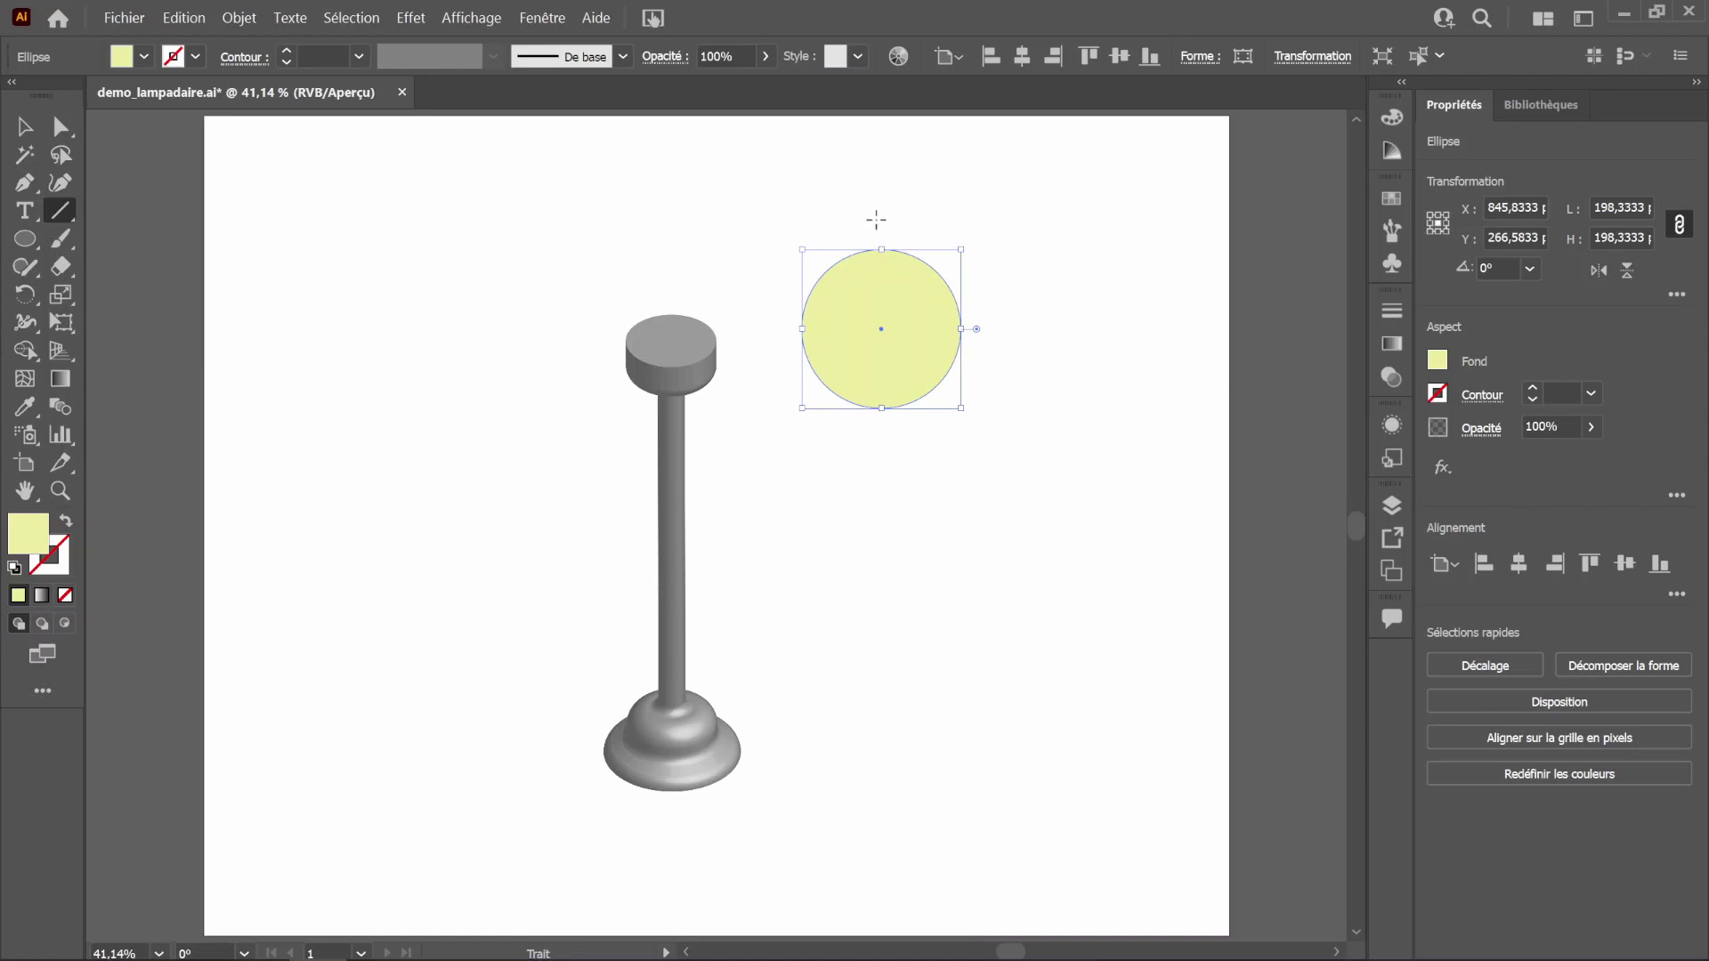
drag(876, 220, 876, 474)
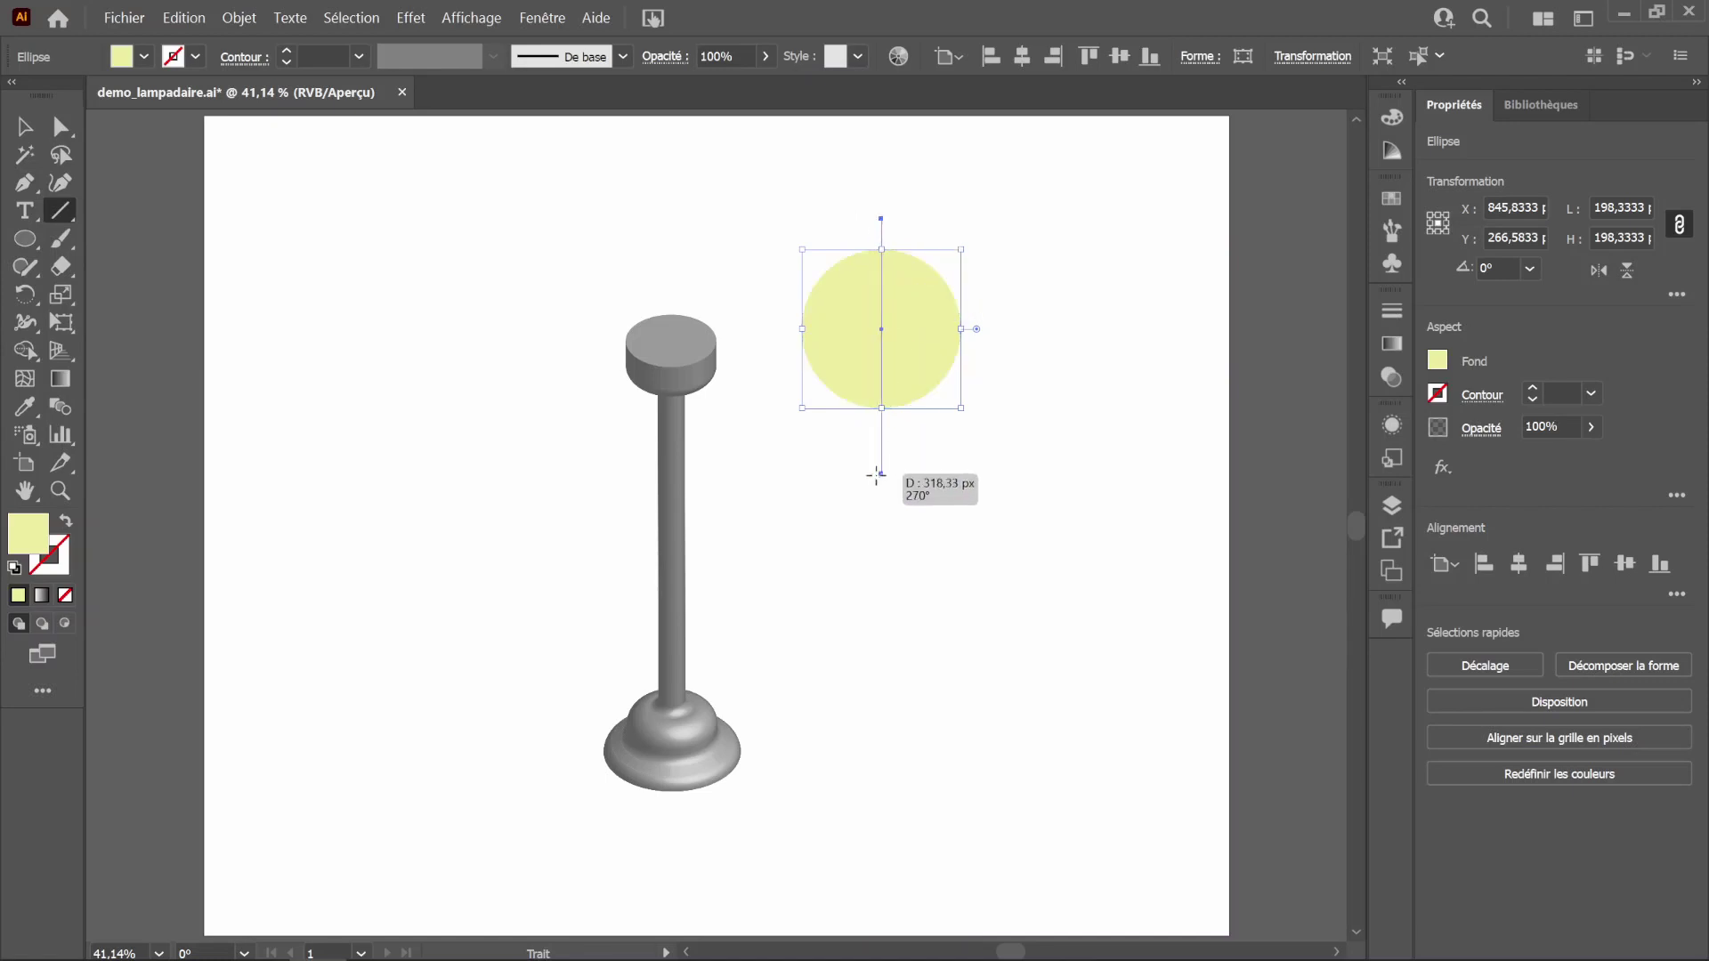
Step: Finish the vertical line and divide the circle along it into two halves
drag(875, 475, 880, 471)
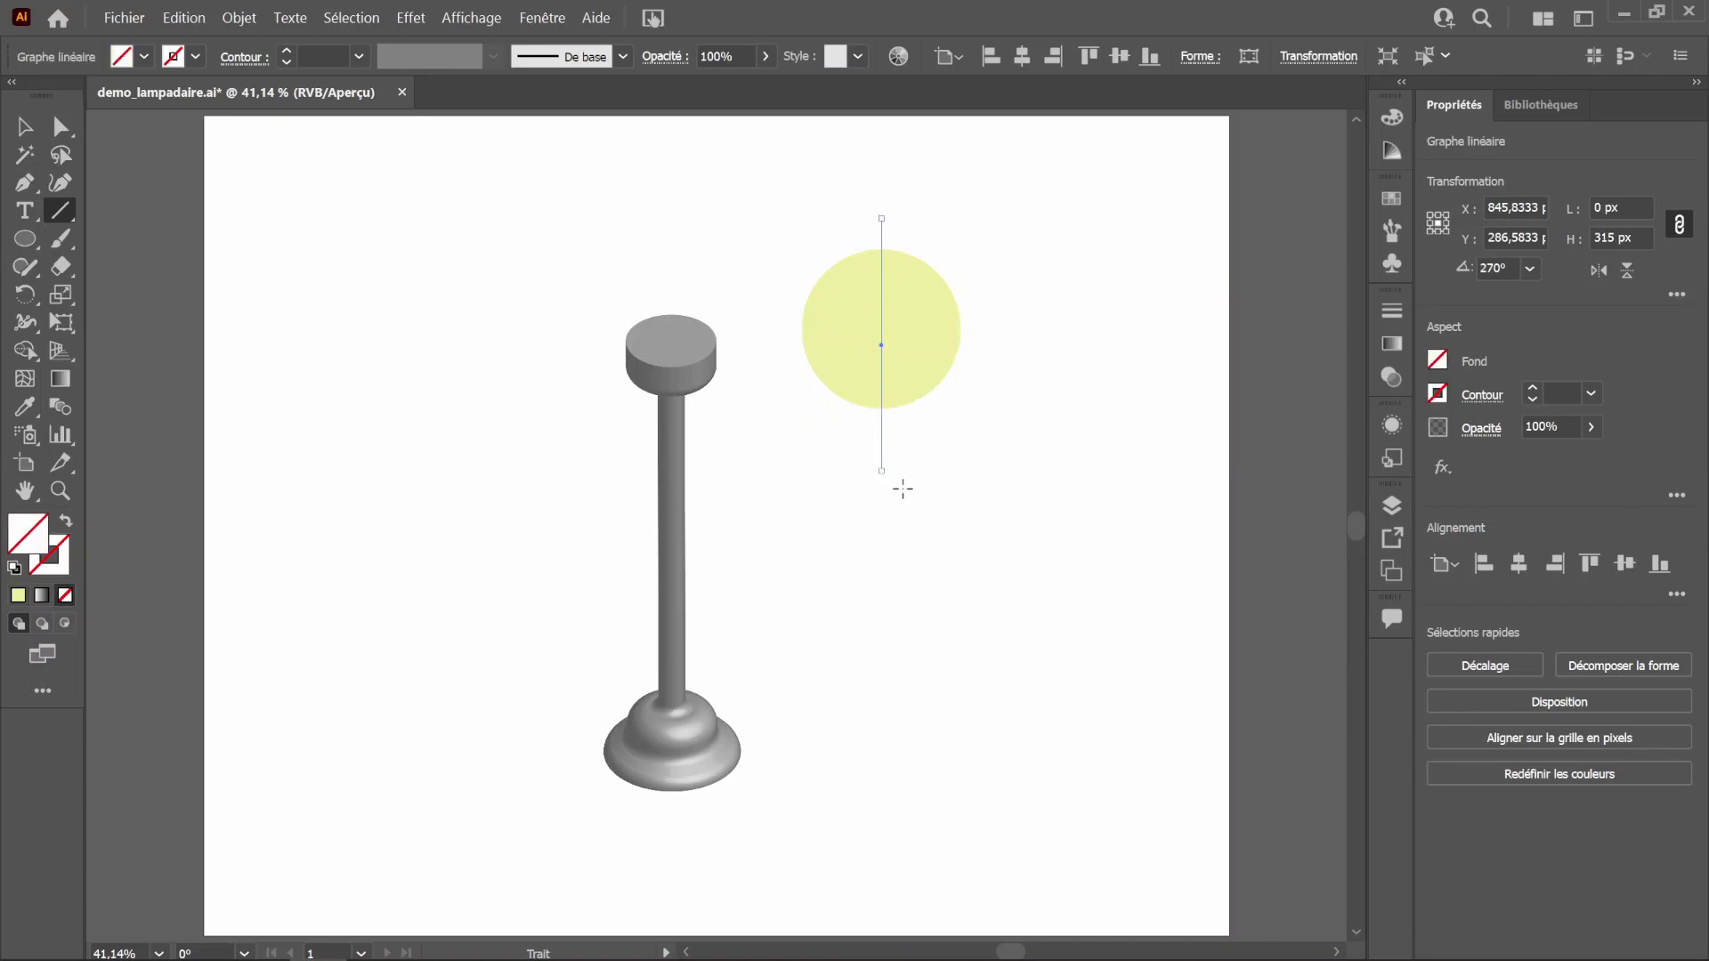
click(25, 129)
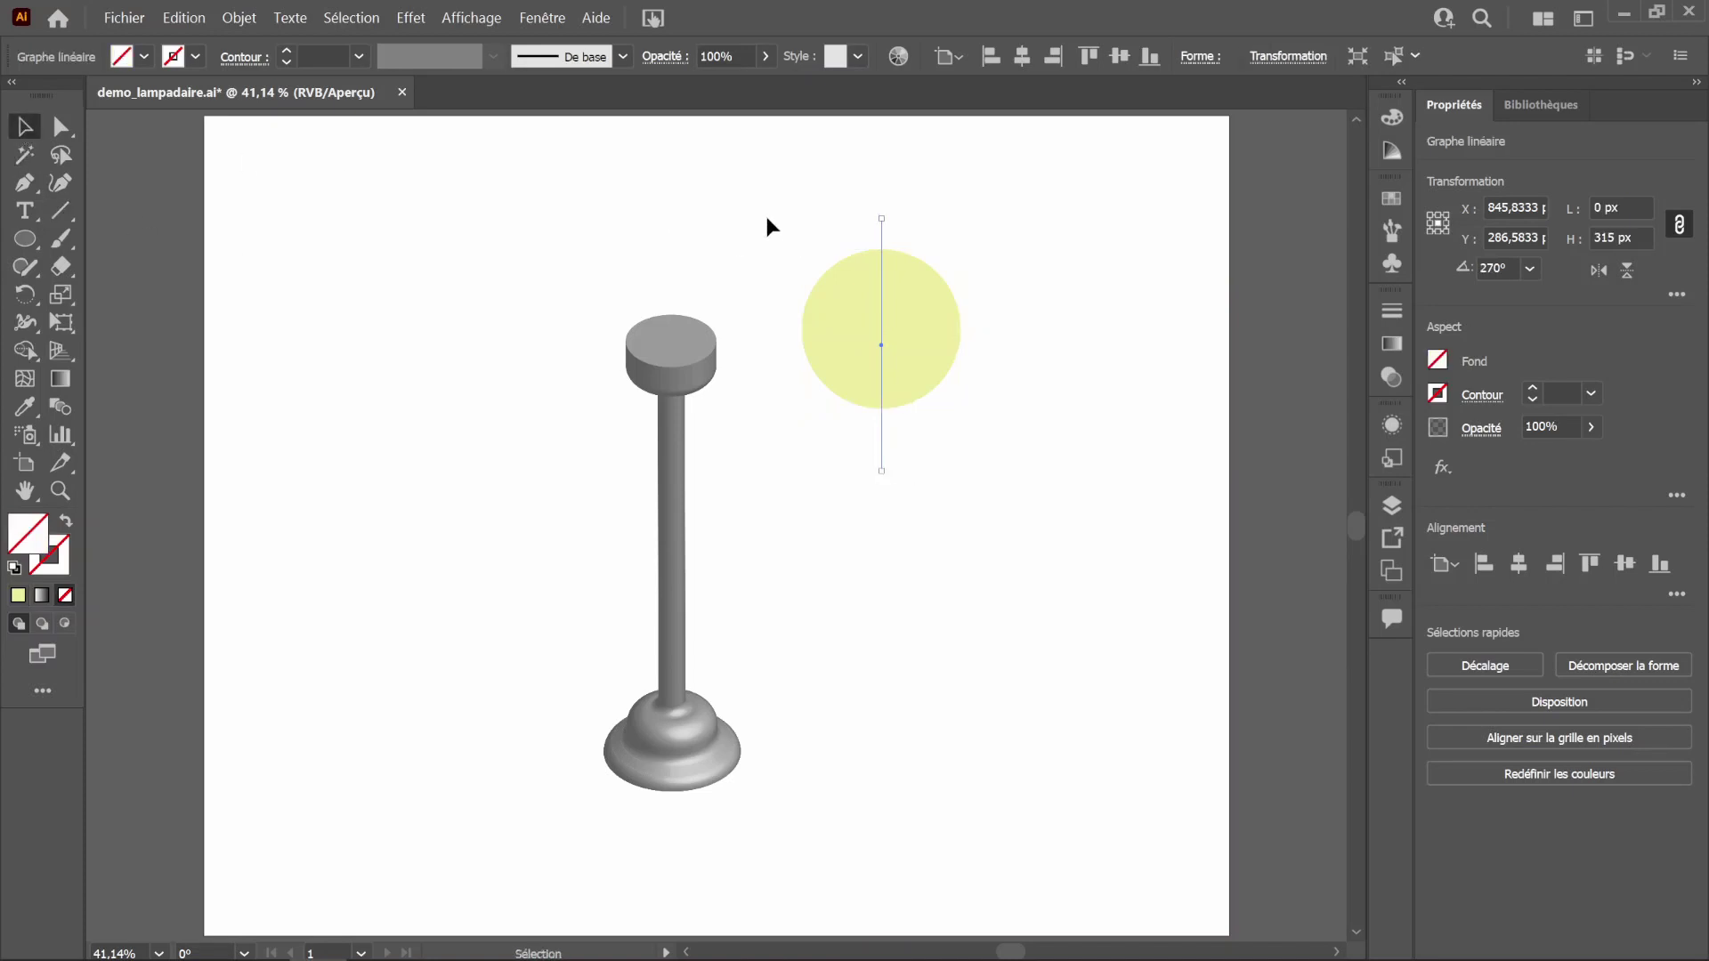
drag(1003, 460, 925, 382)
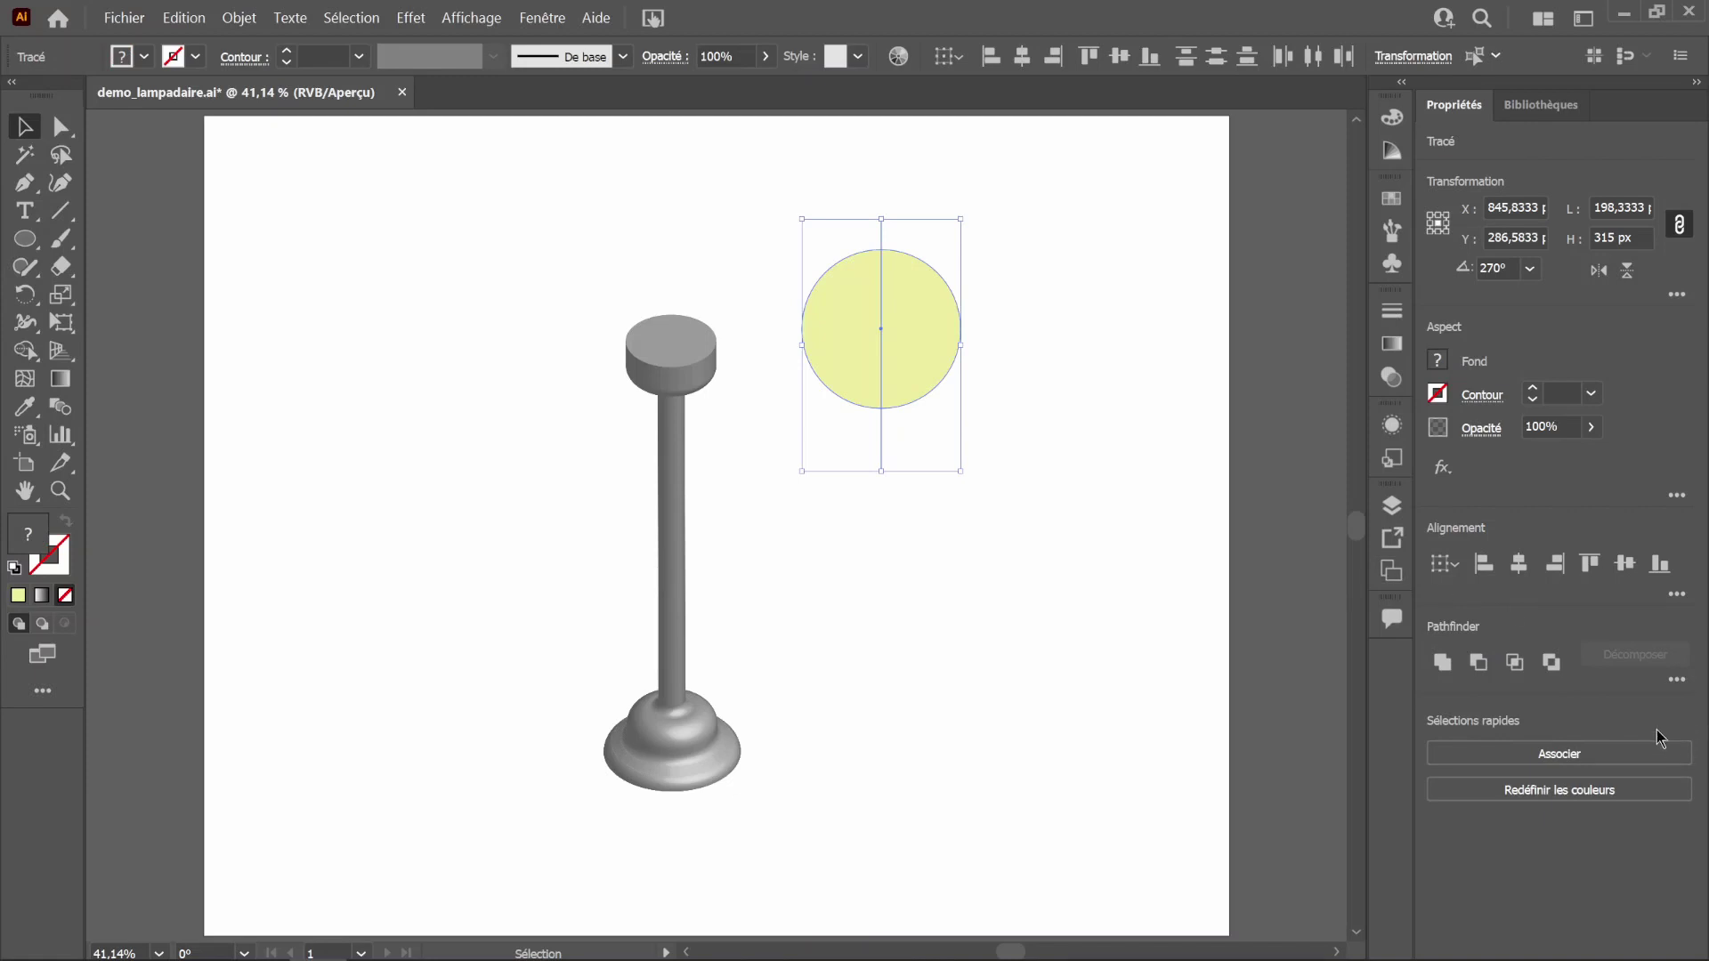
click(1677, 679)
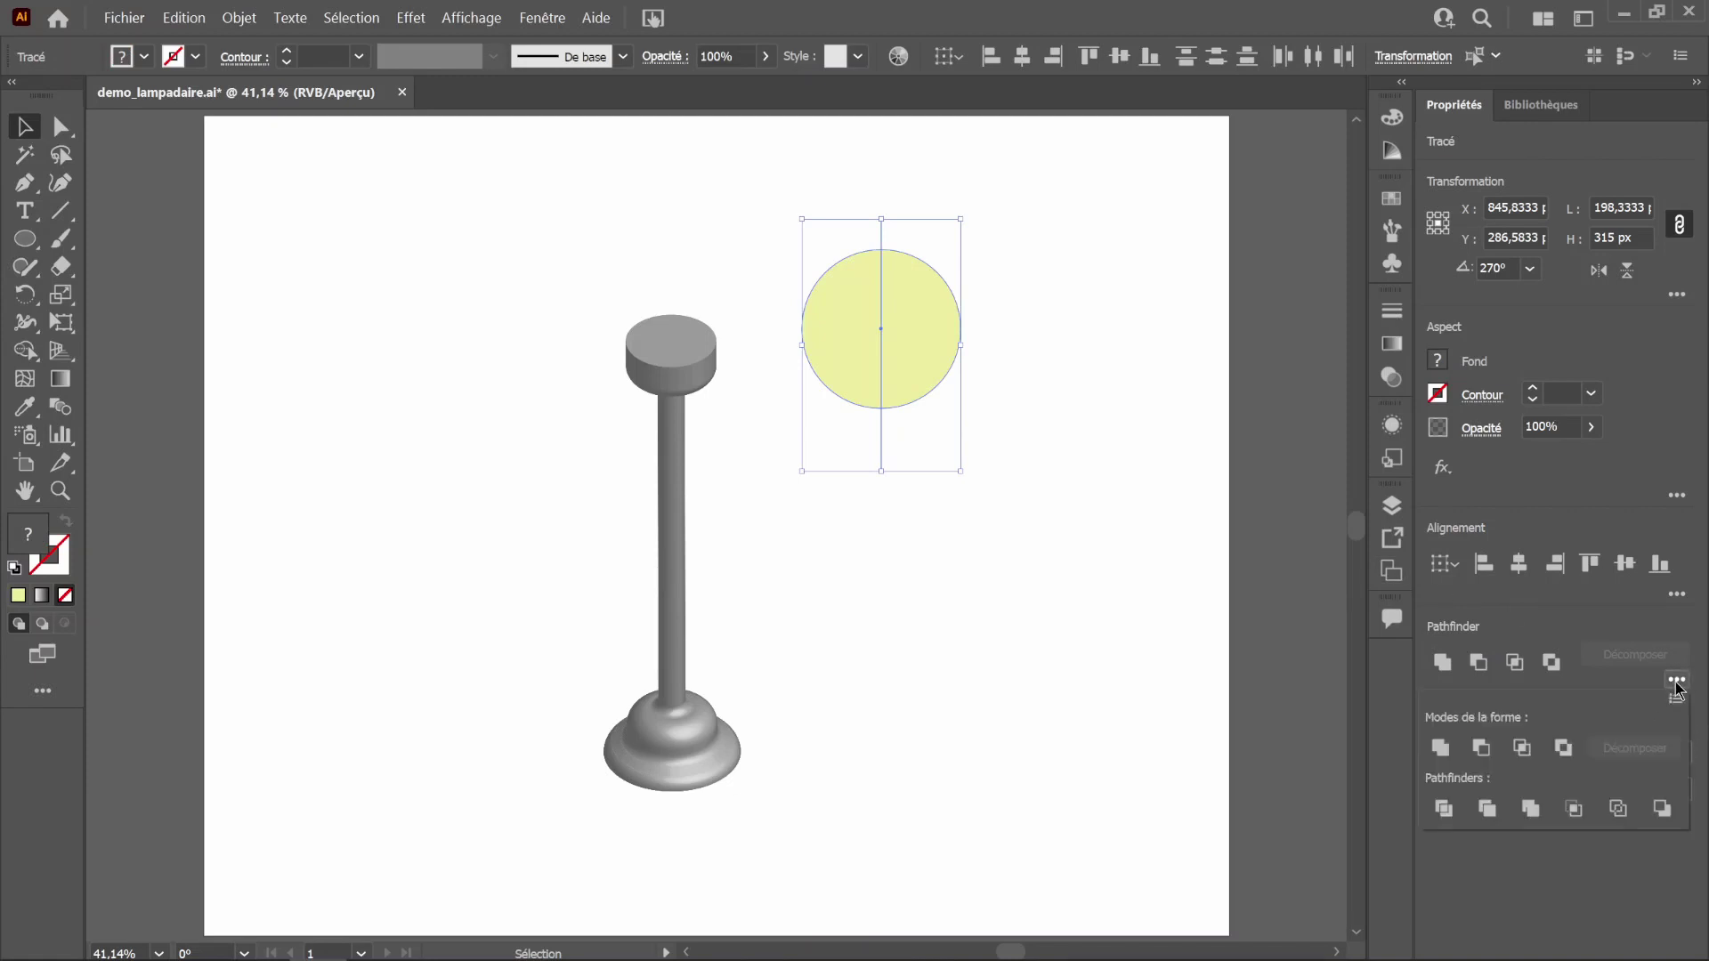
click(1441, 810)
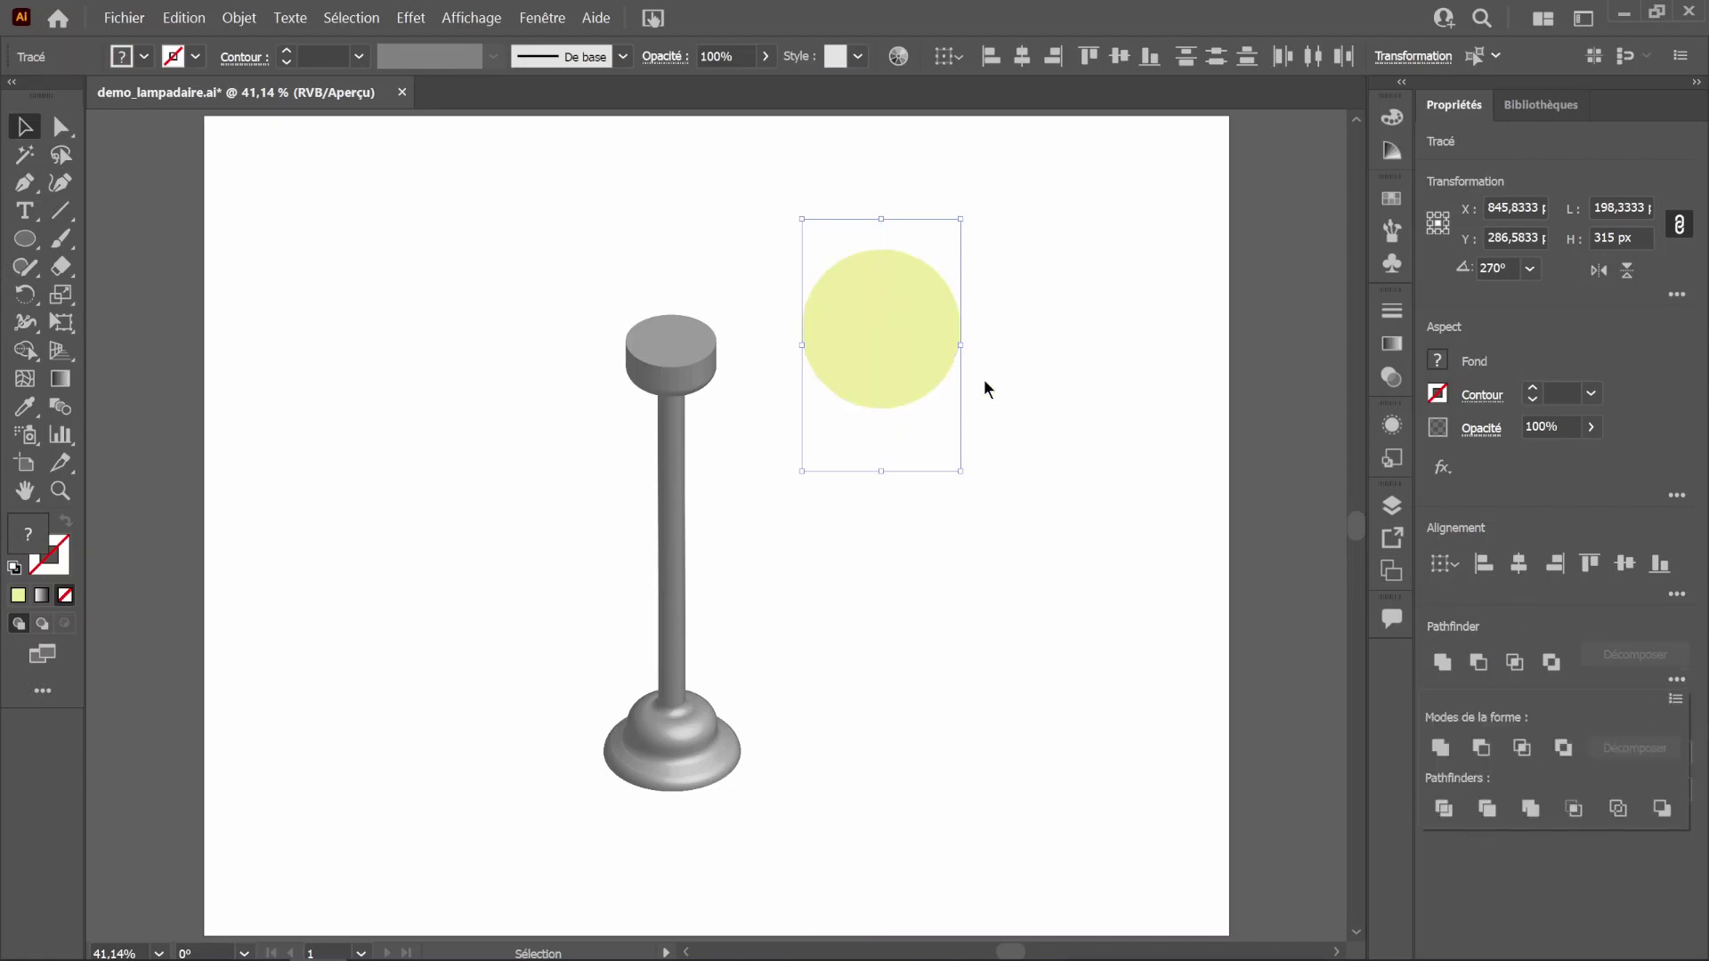
Step: Ungroup the divided circle with Objet > Dissocier and select its left half
click(1018, 372)
click(884, 336)
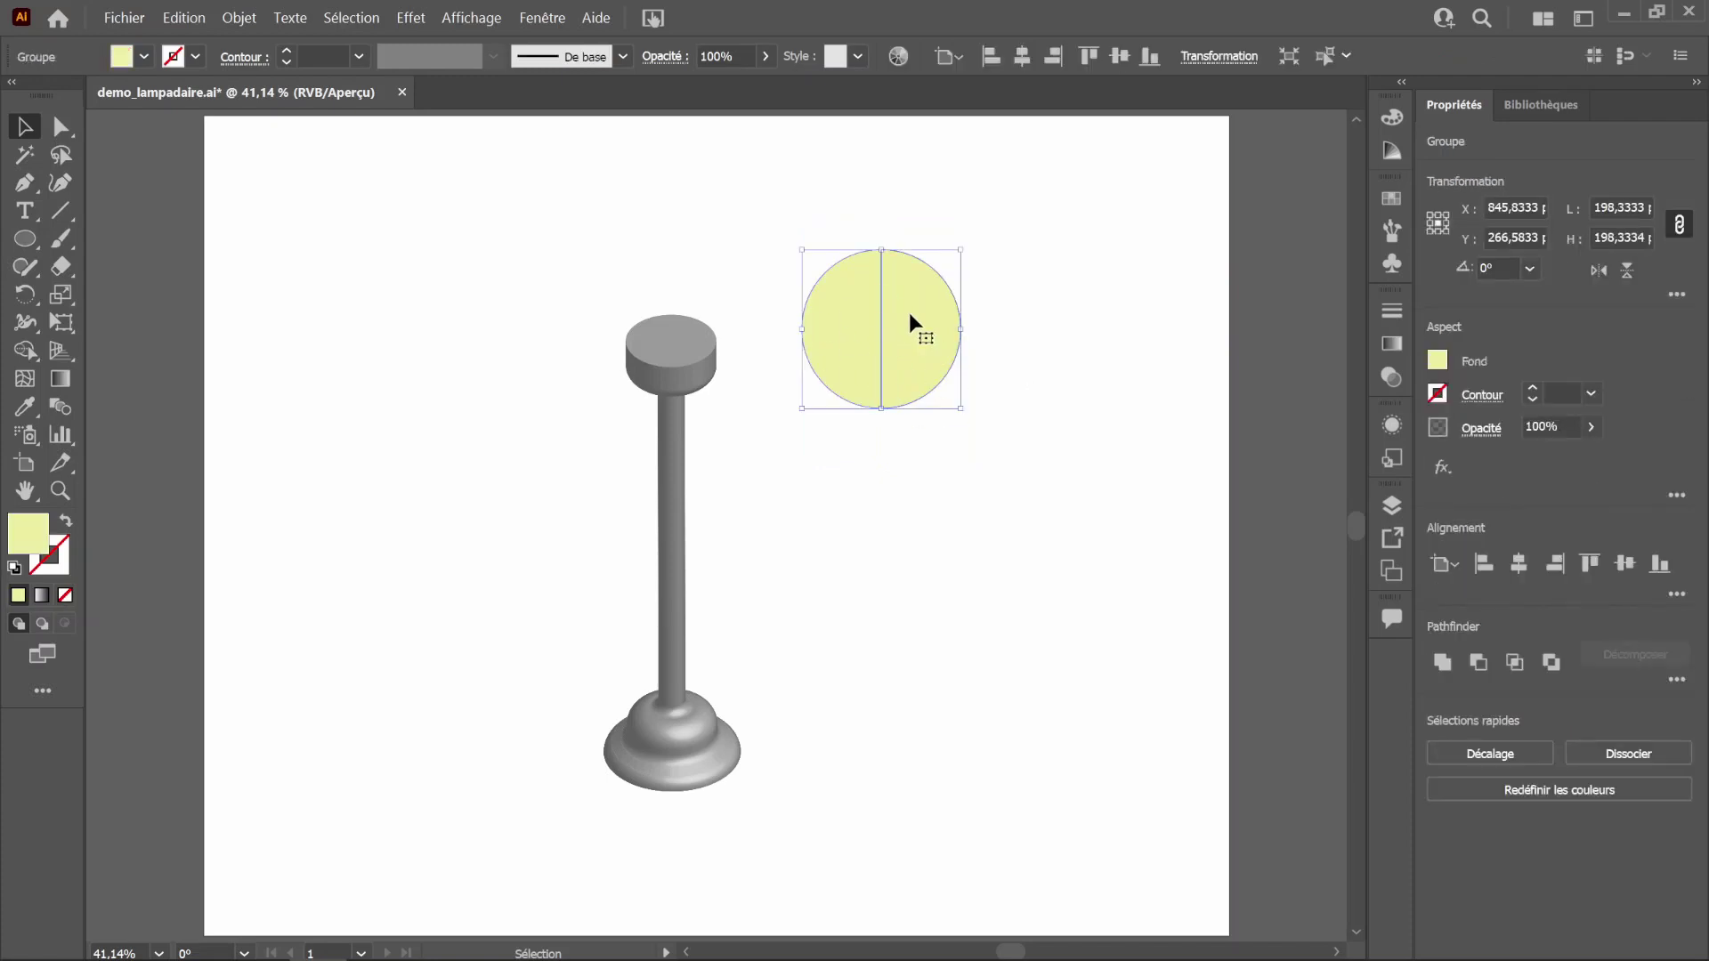
click(239, 17)
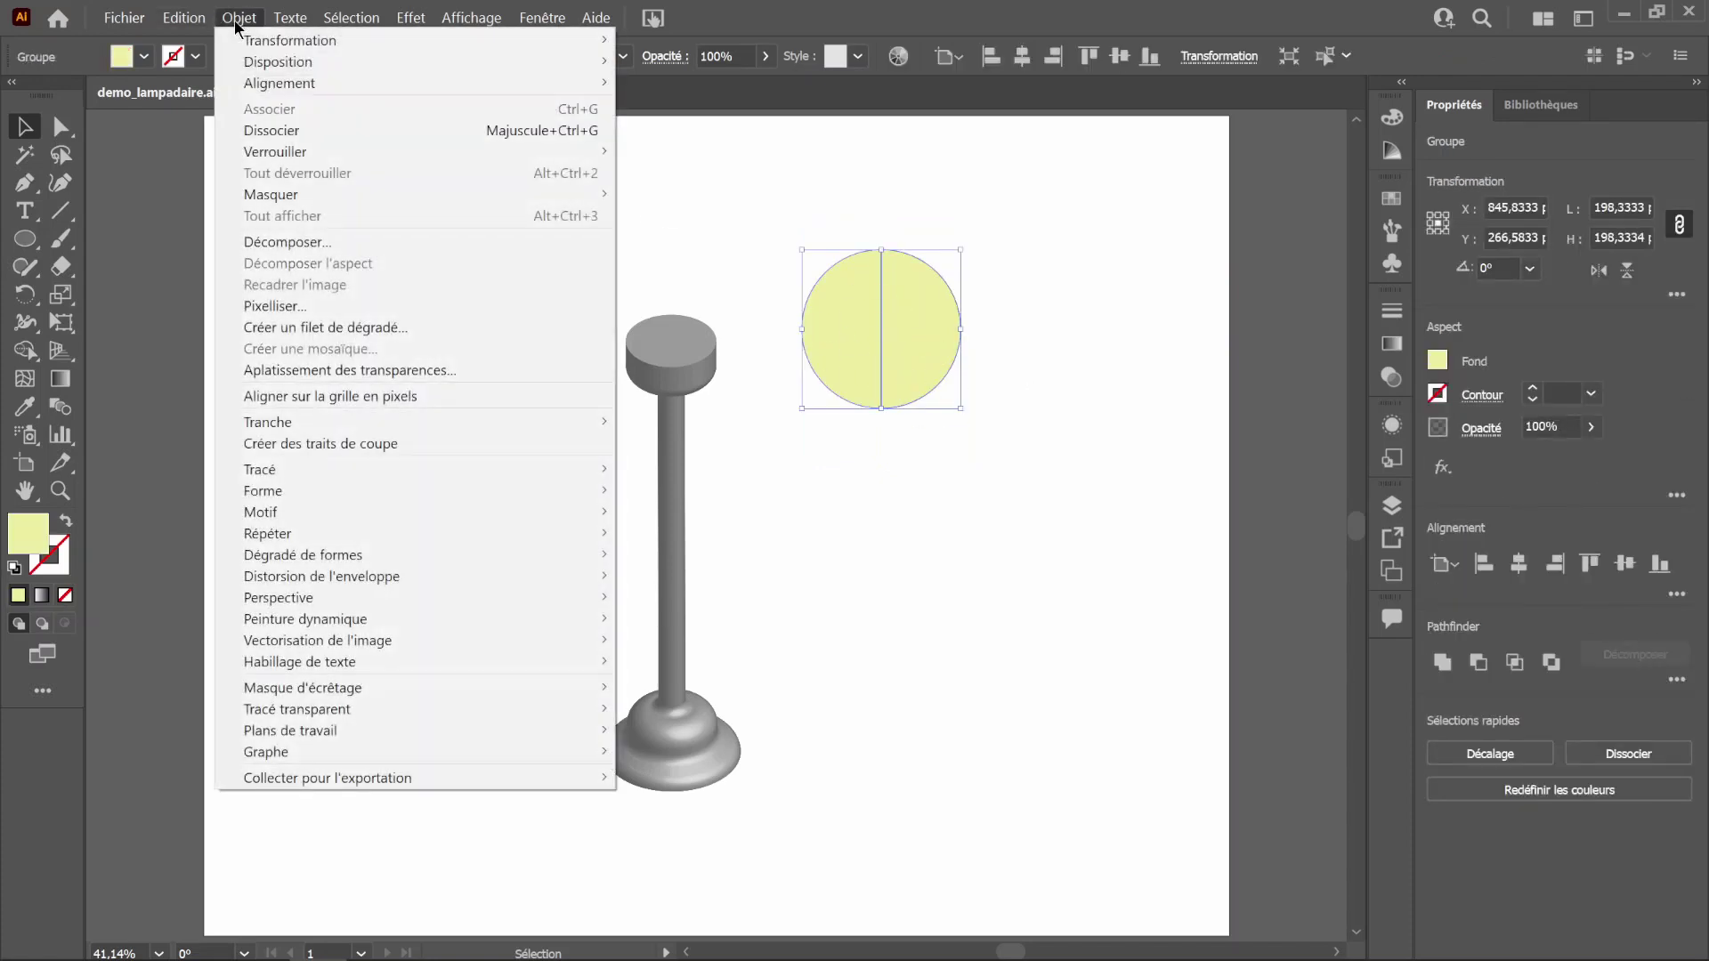
click(318, 142)
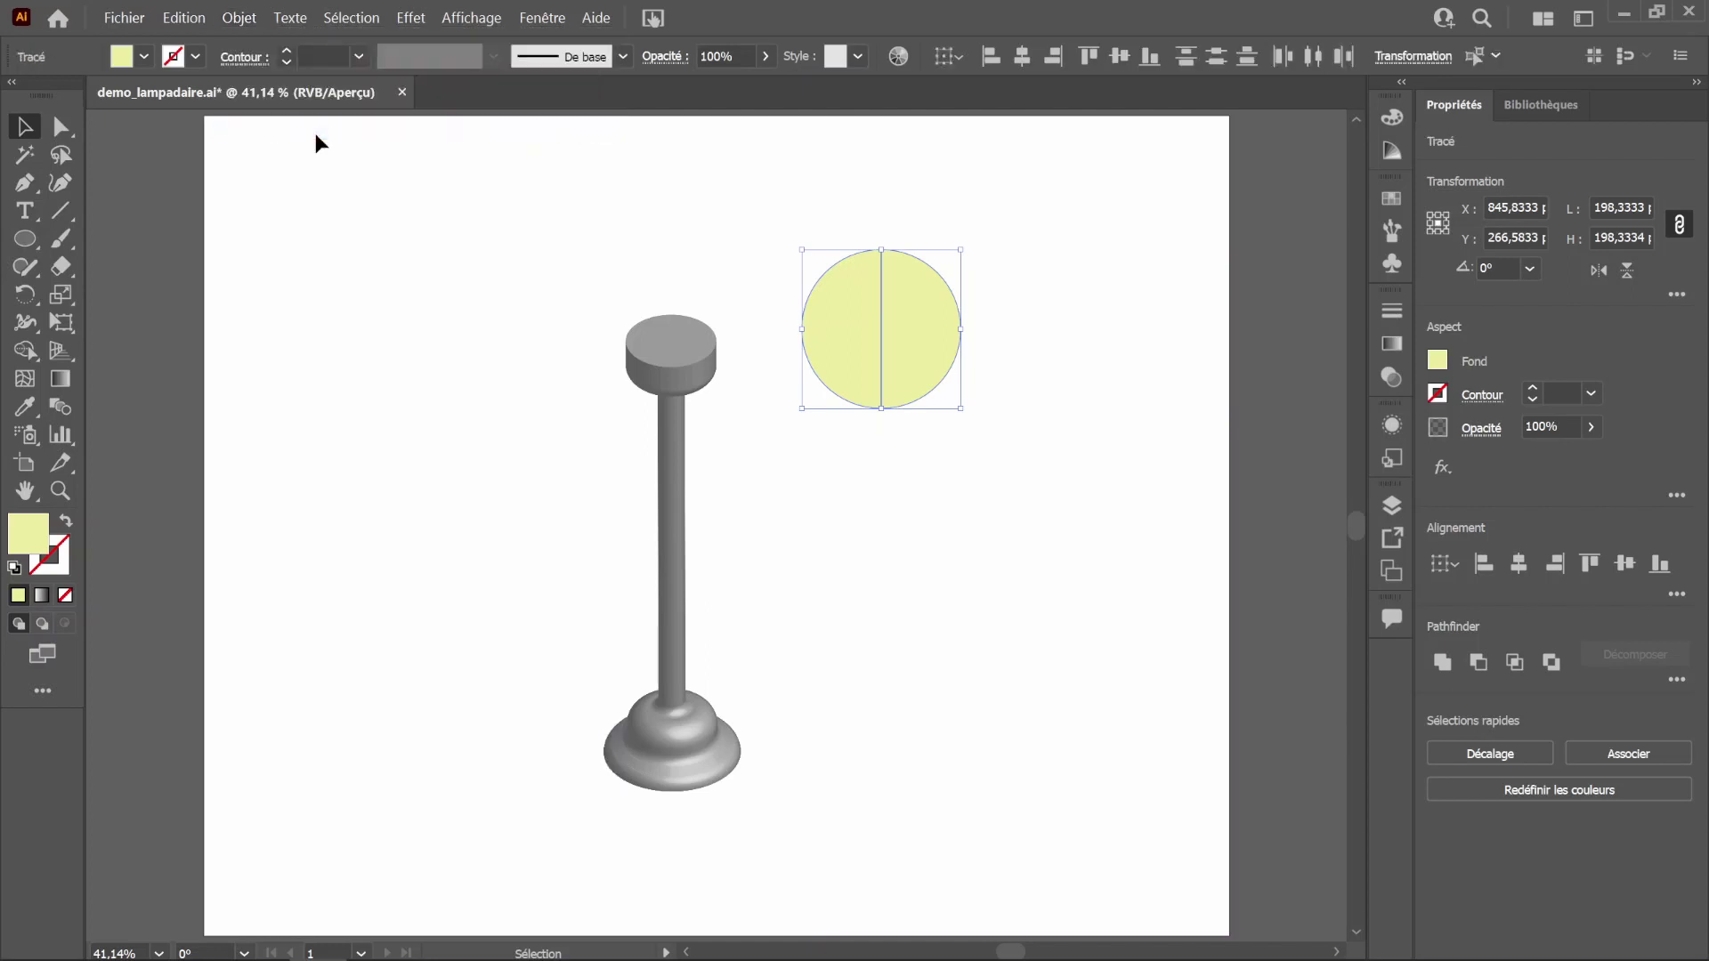
click(943, 516)
click(840, 334)
Step: Delete the left half and add a classic 3D Revolve effect to the yellow semicircle
key(Delete)
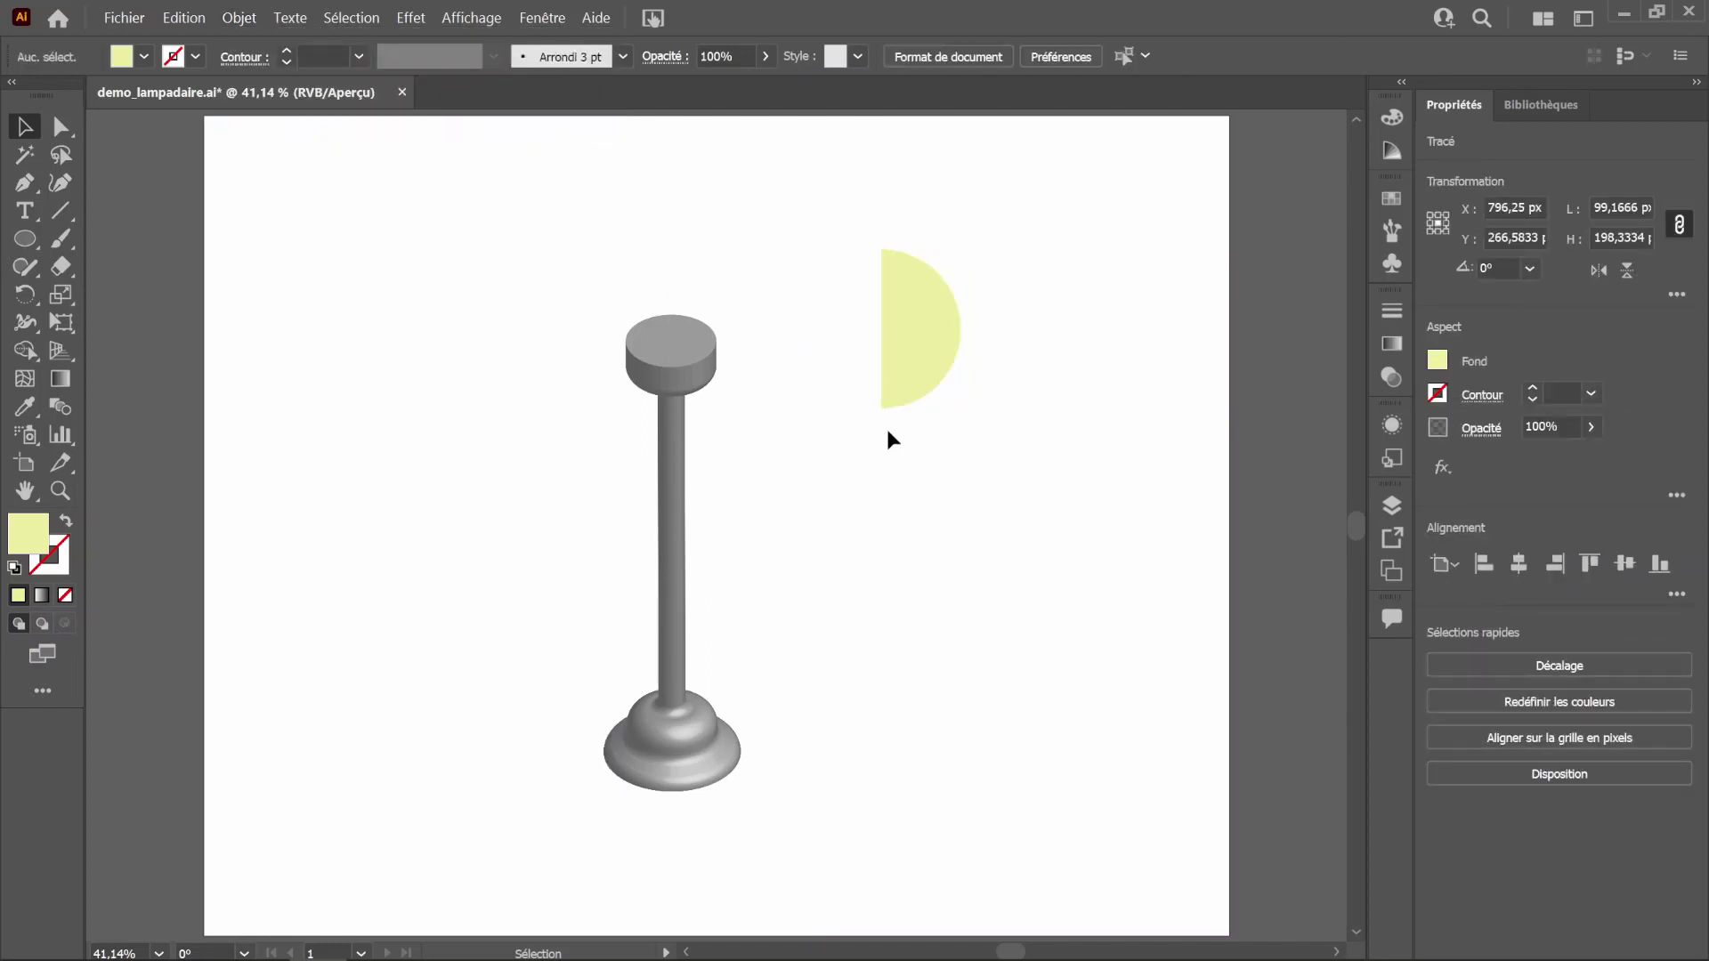
click(931, 361)
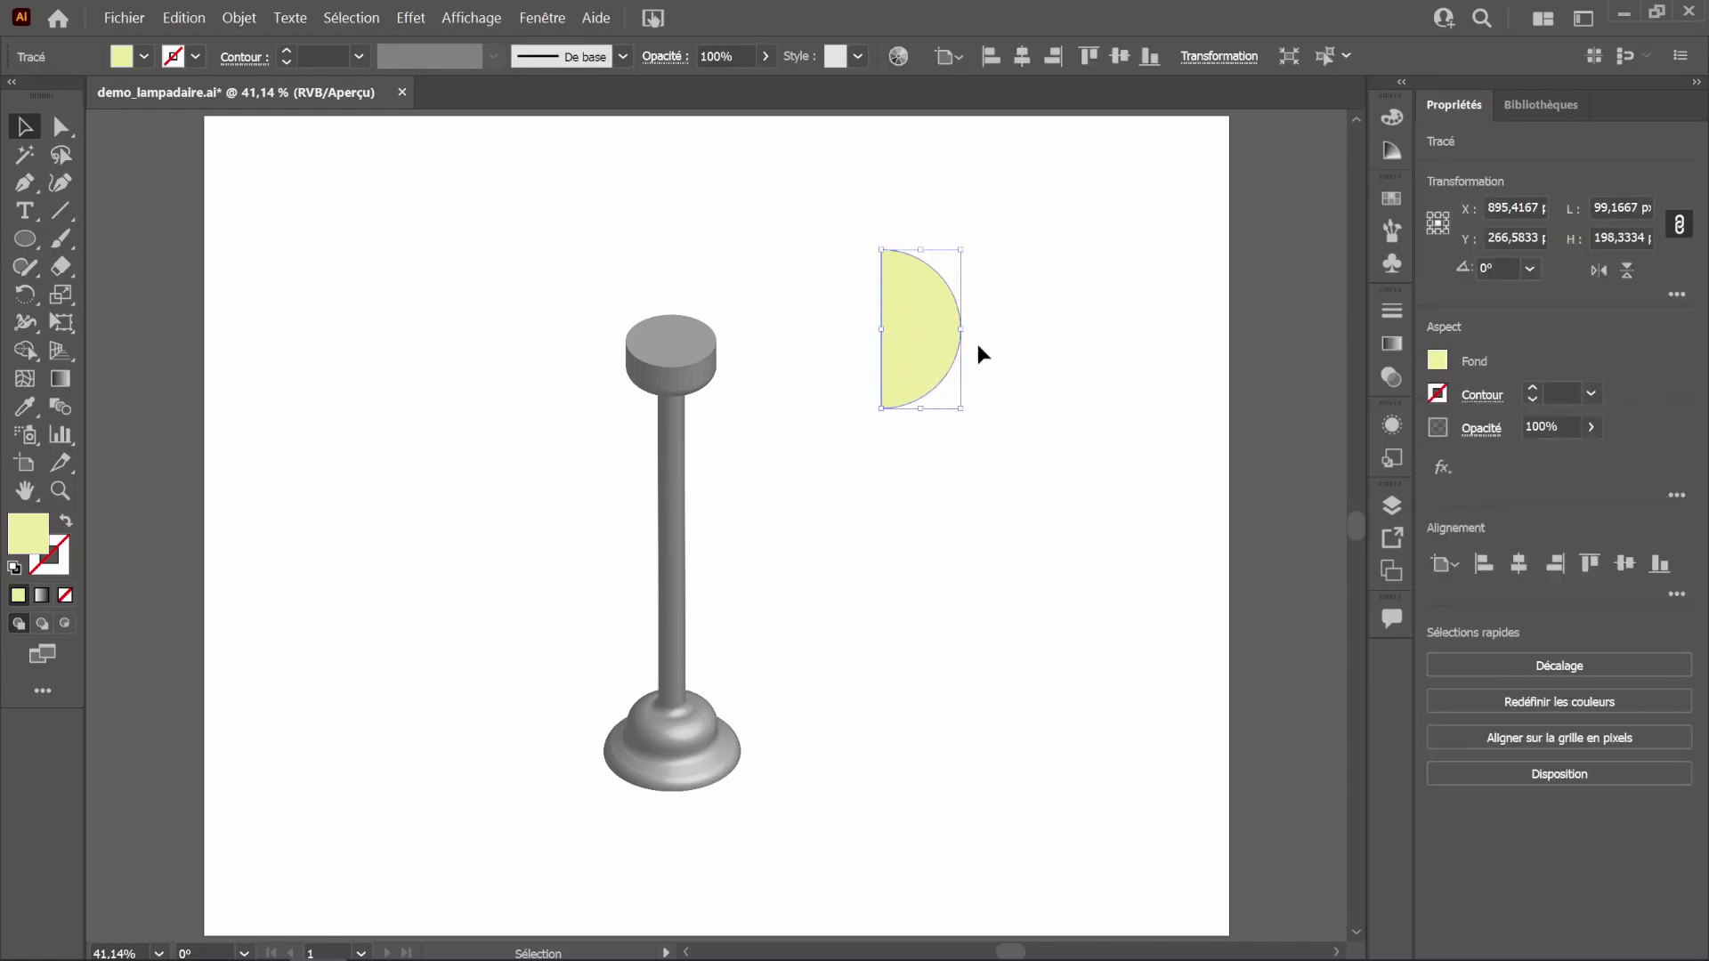
click(1390, 426)
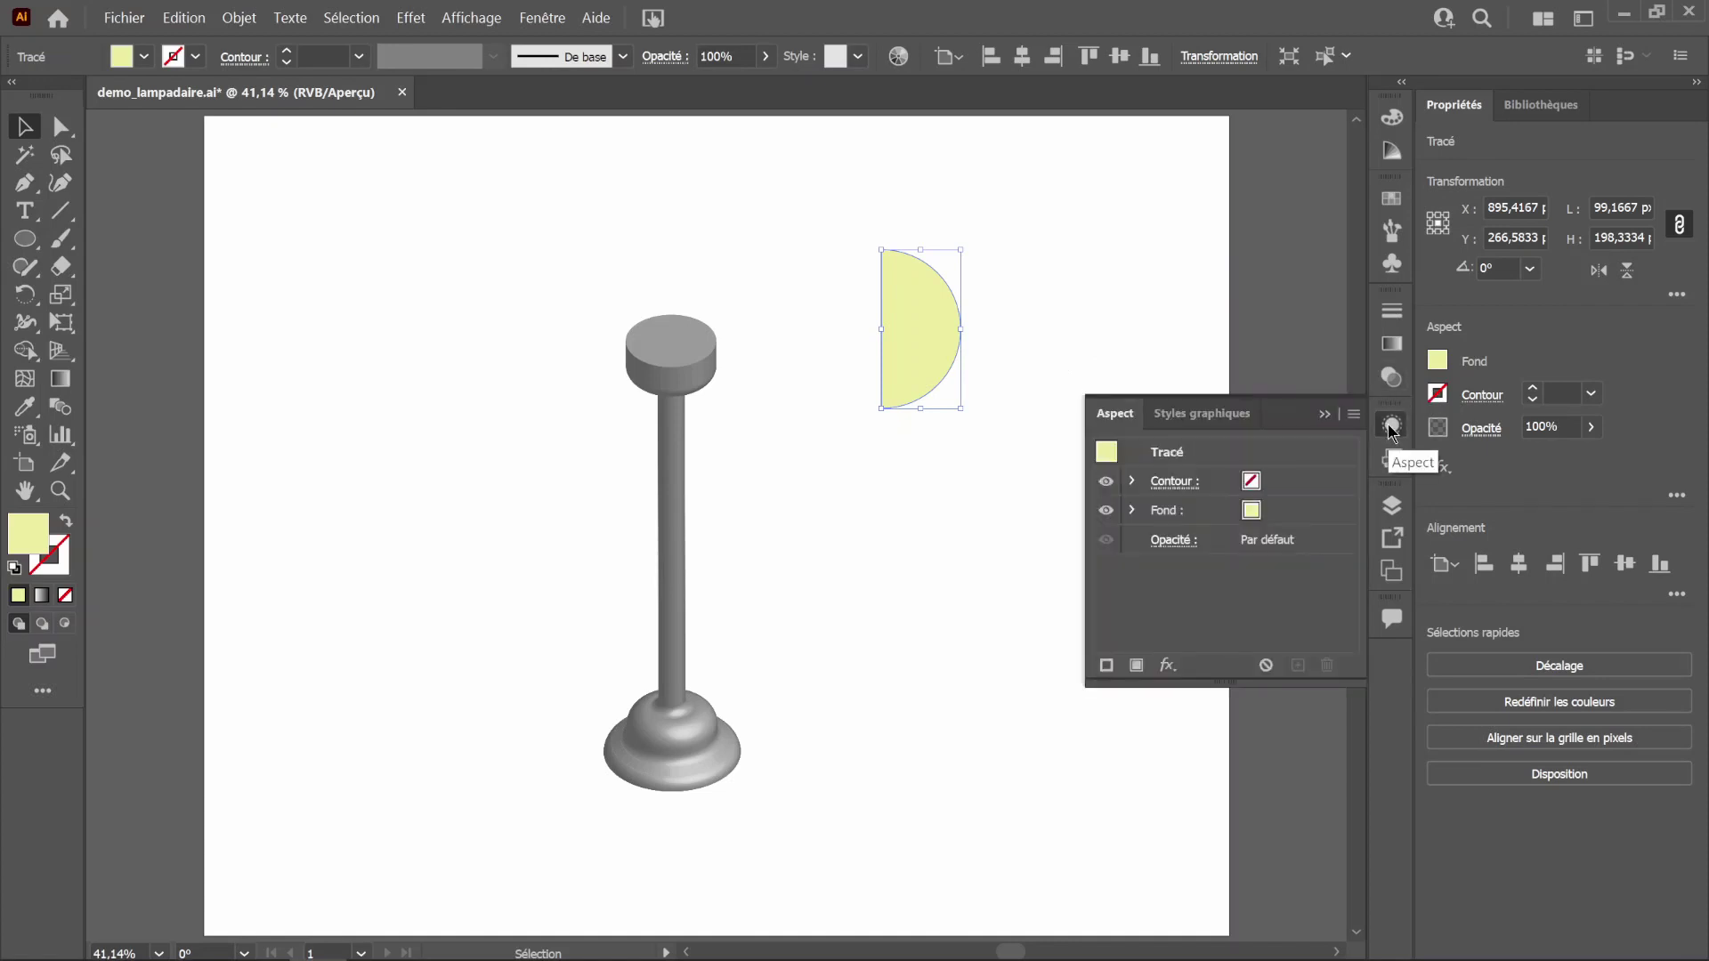
click(1167, 666)
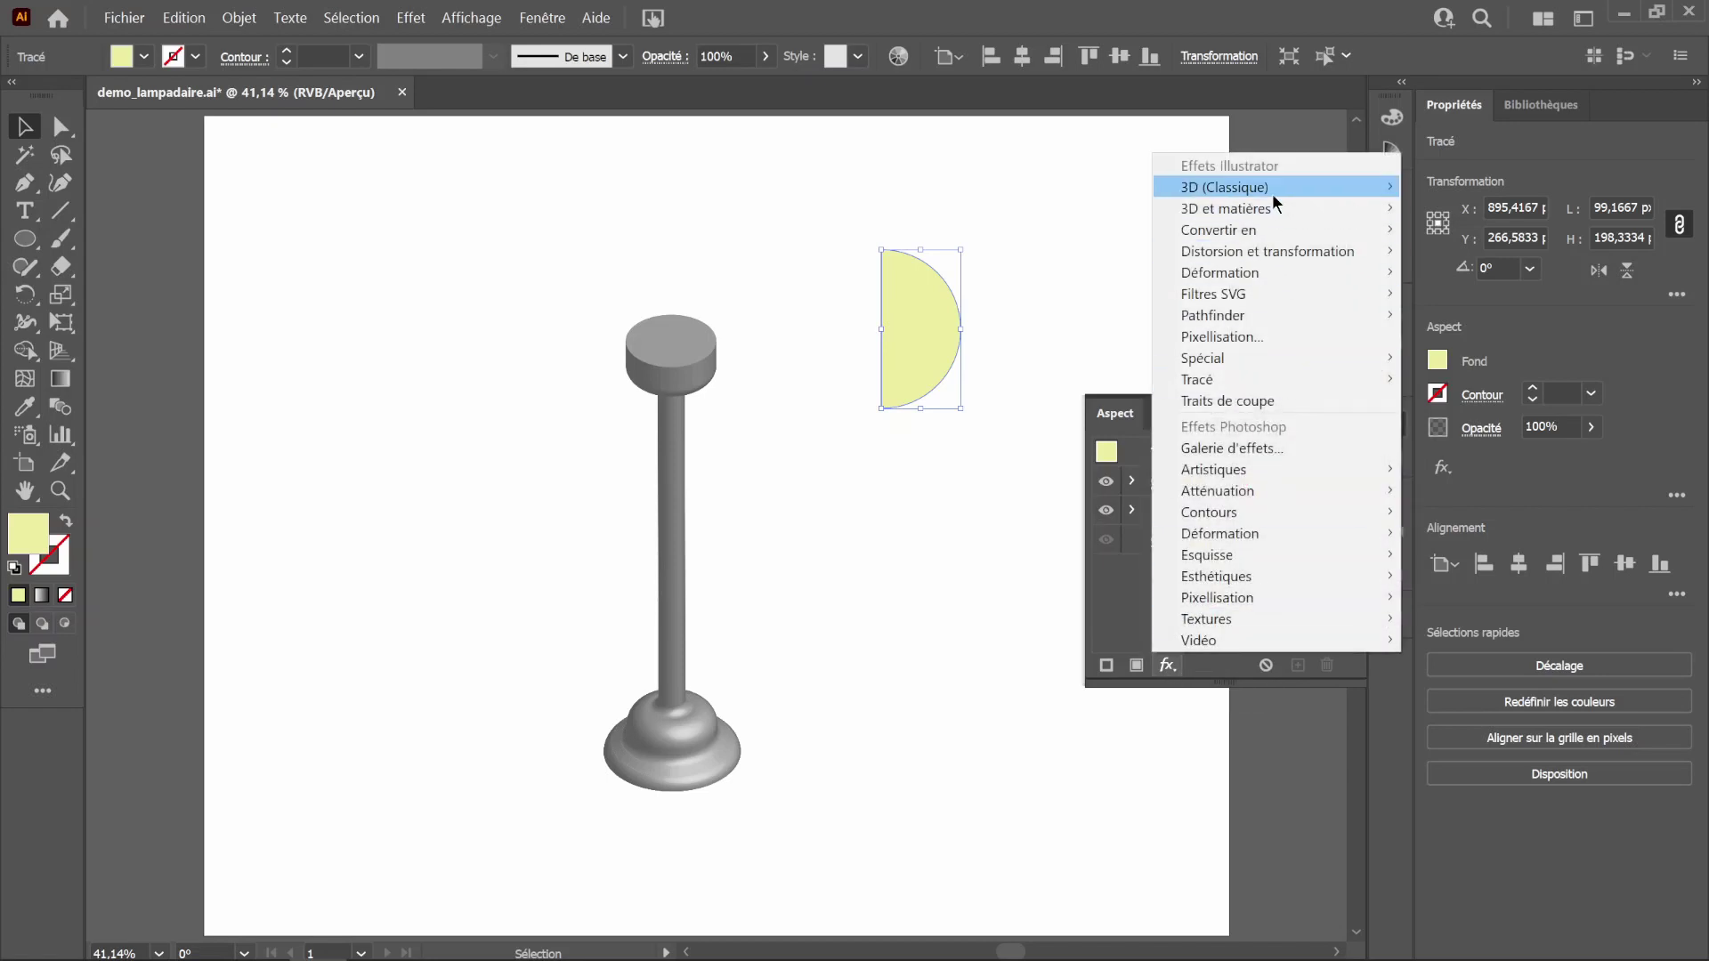
mouse_move(1225, 187)
click(1443, 210)
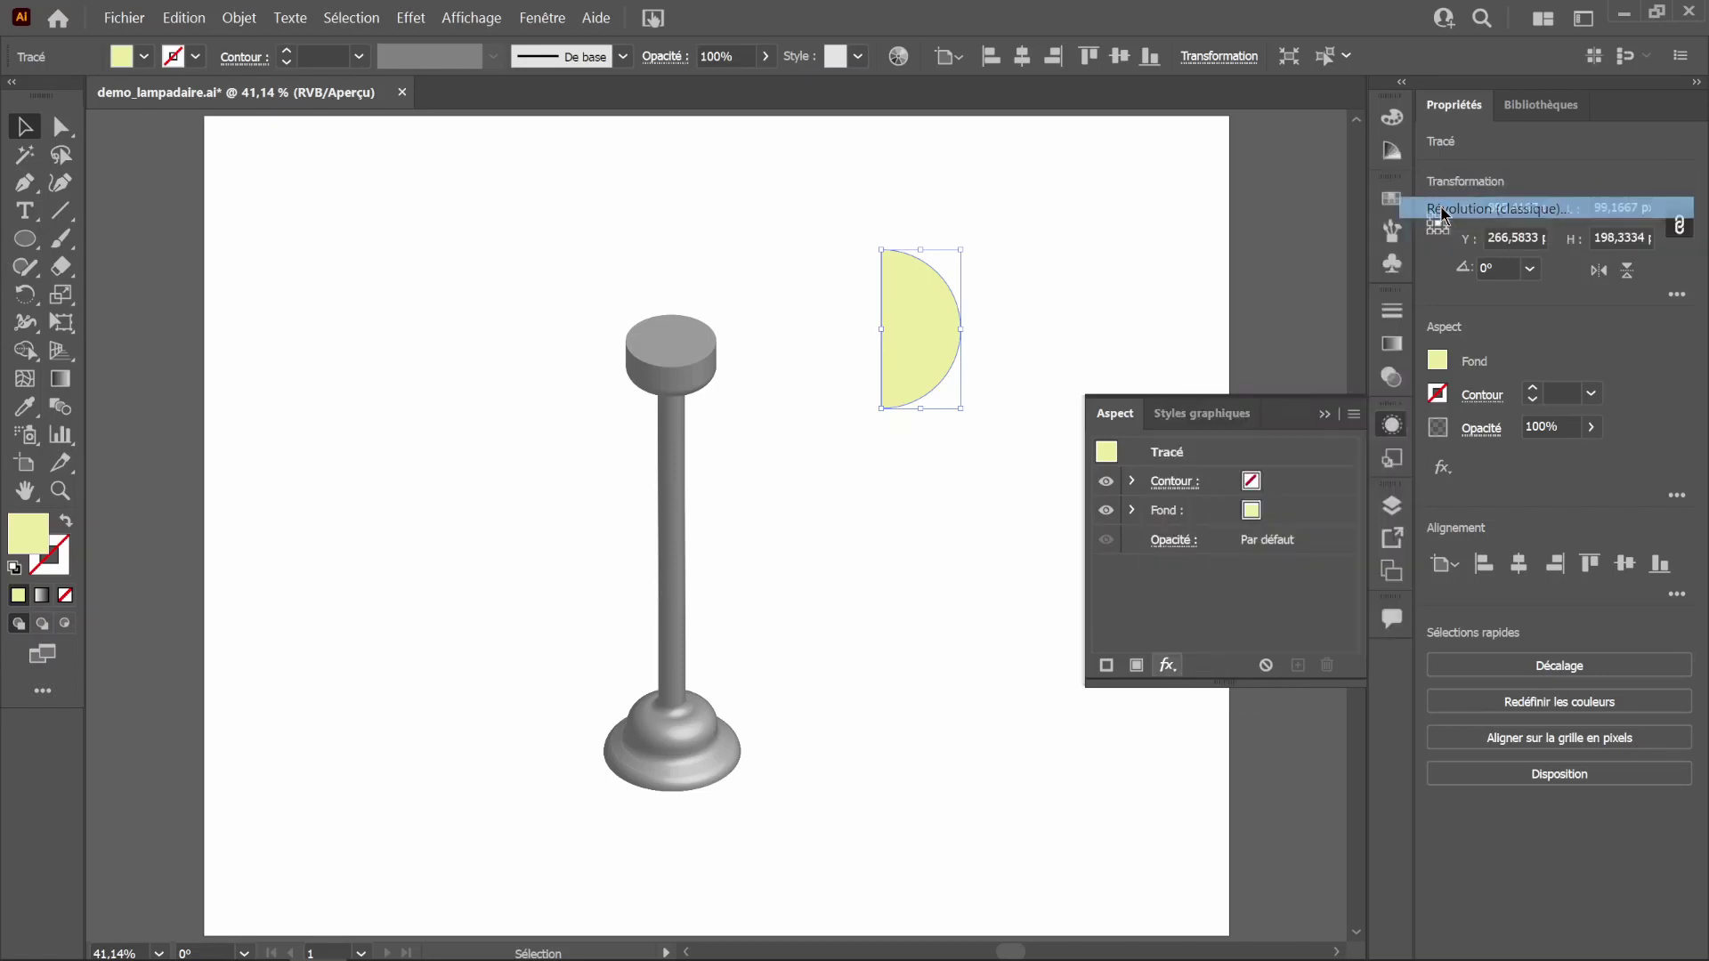
Step: Set the 3D revolve position to Isometric Right
drag(1243, 172, 1333, 214)
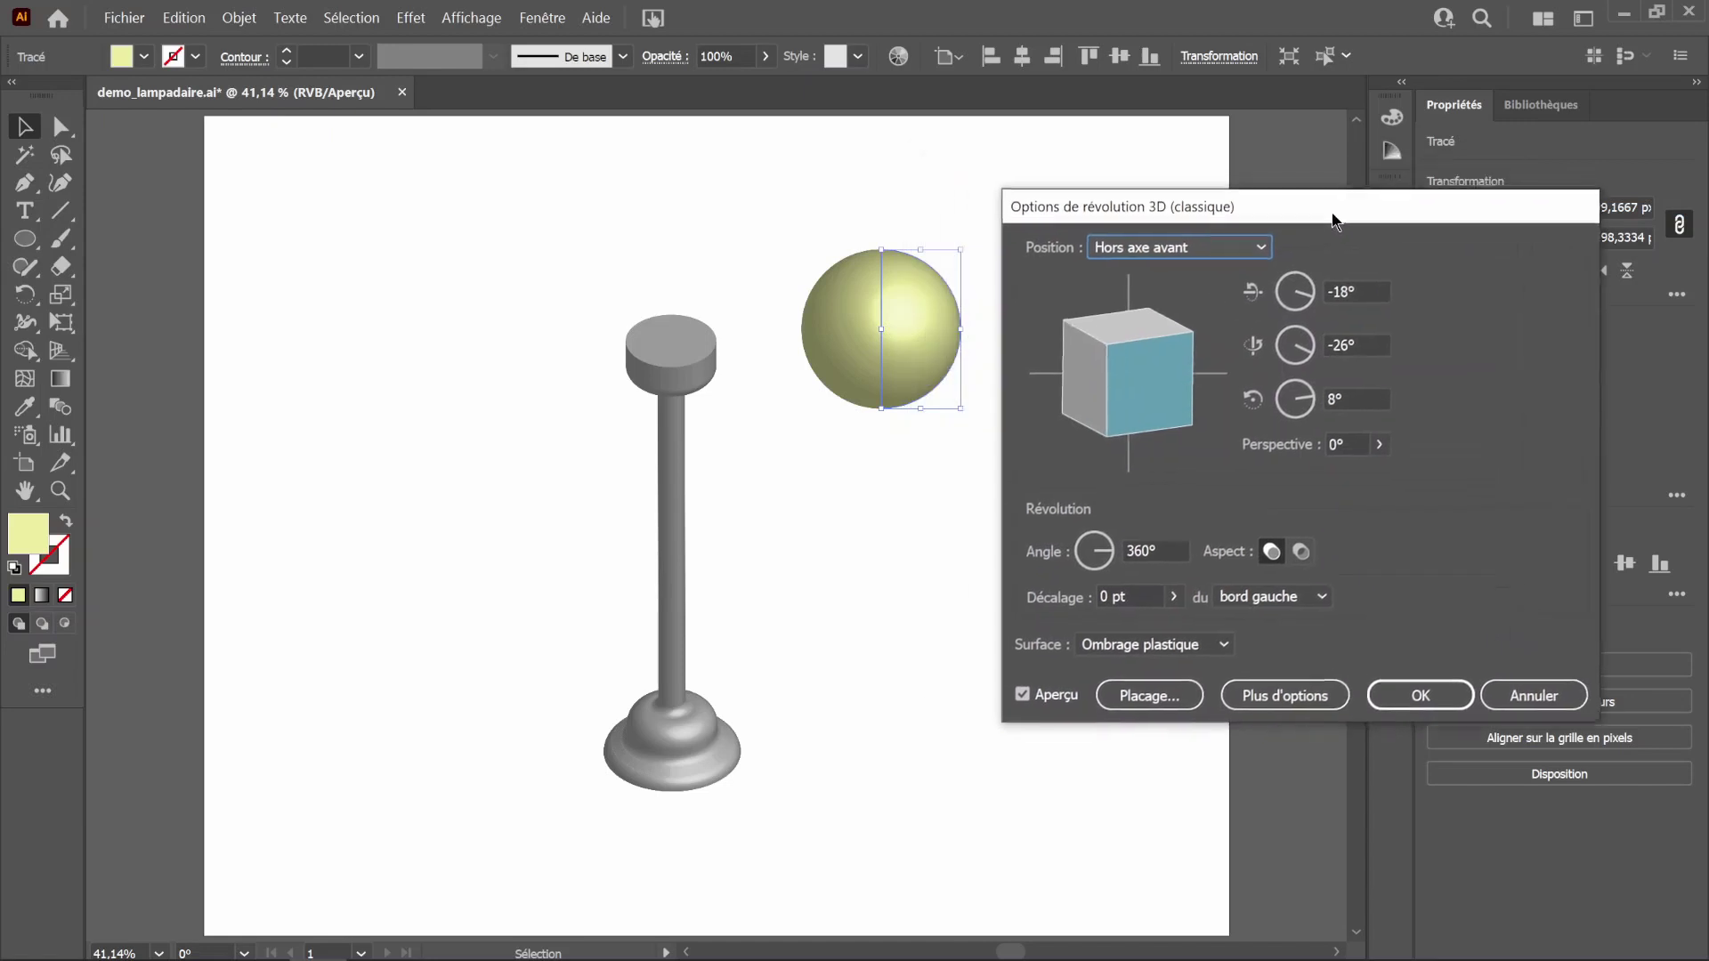
click(1190, 243)
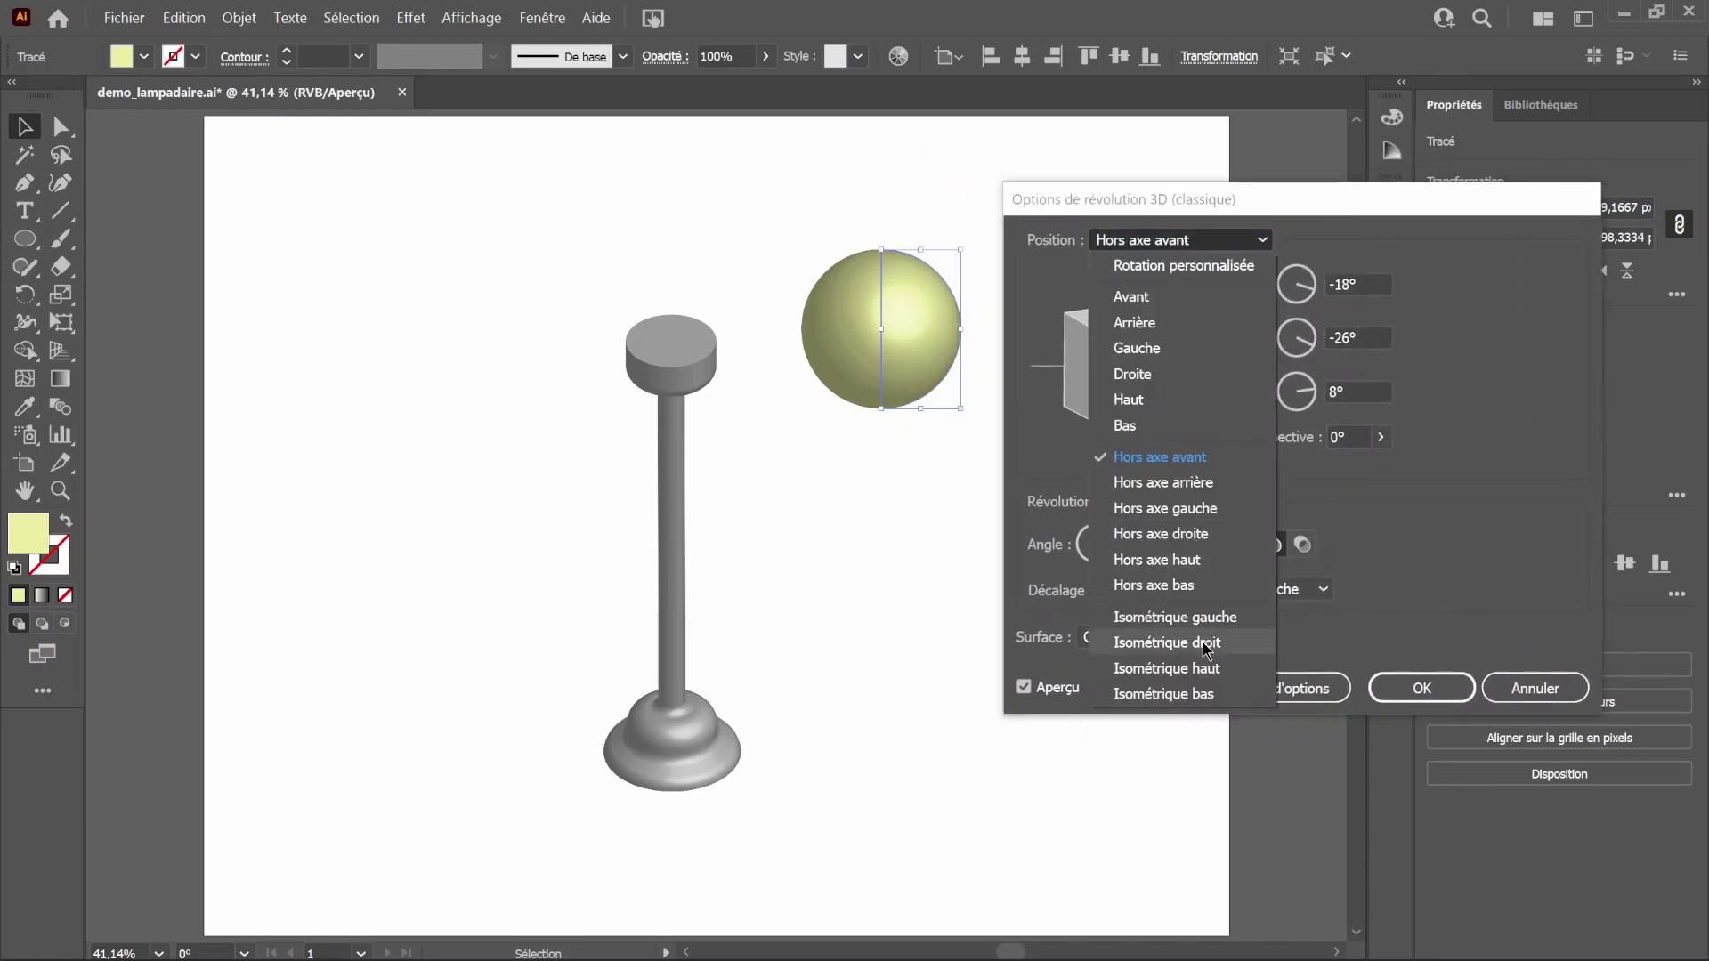
click(1206, 644)
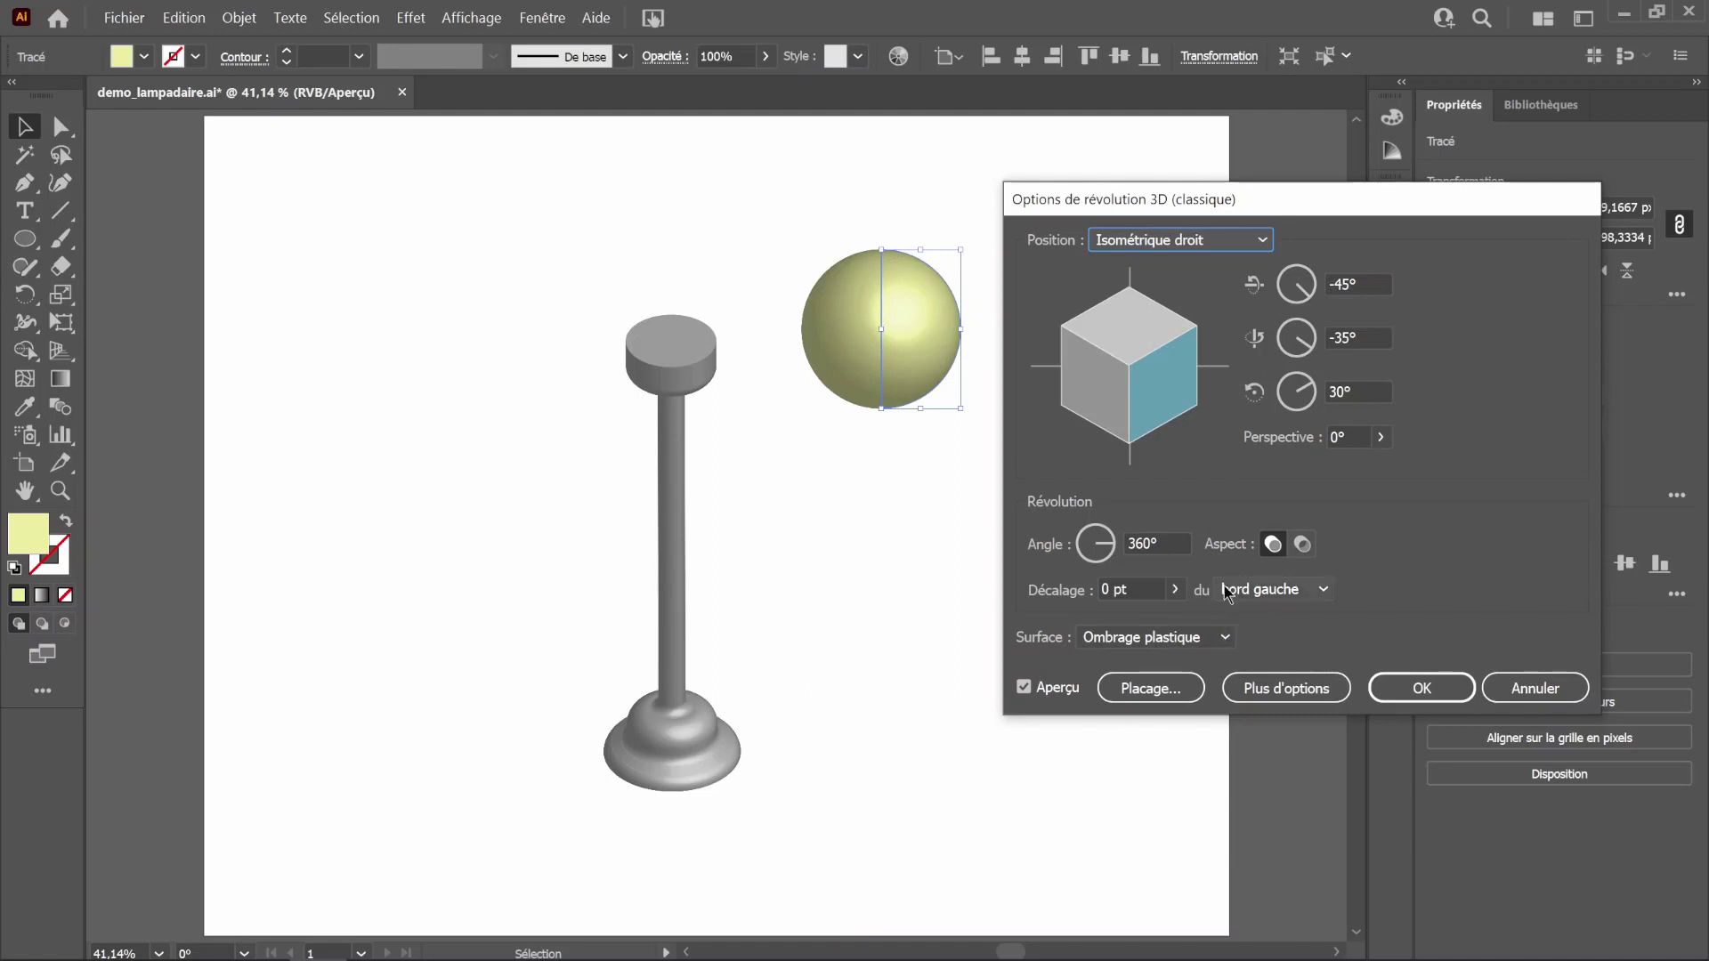
Step: Give the revolve a custom muted yellow shading colour and apply it
click(1273, 688)
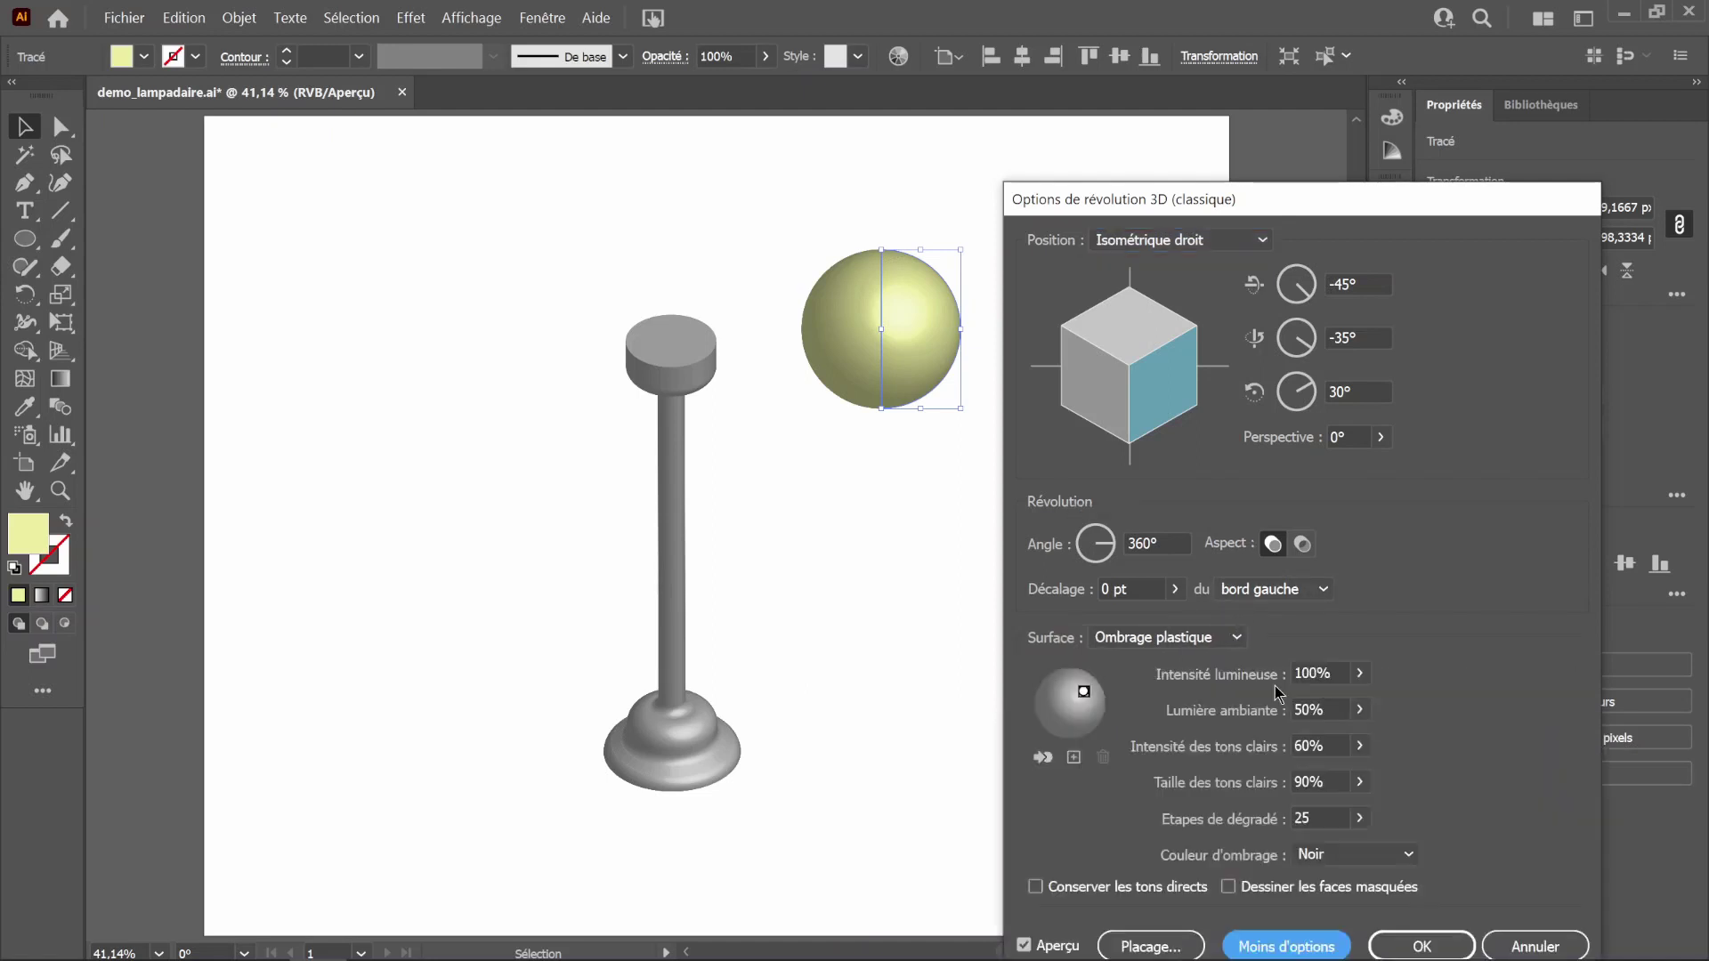
drag(1288, 208, 1280, 125)
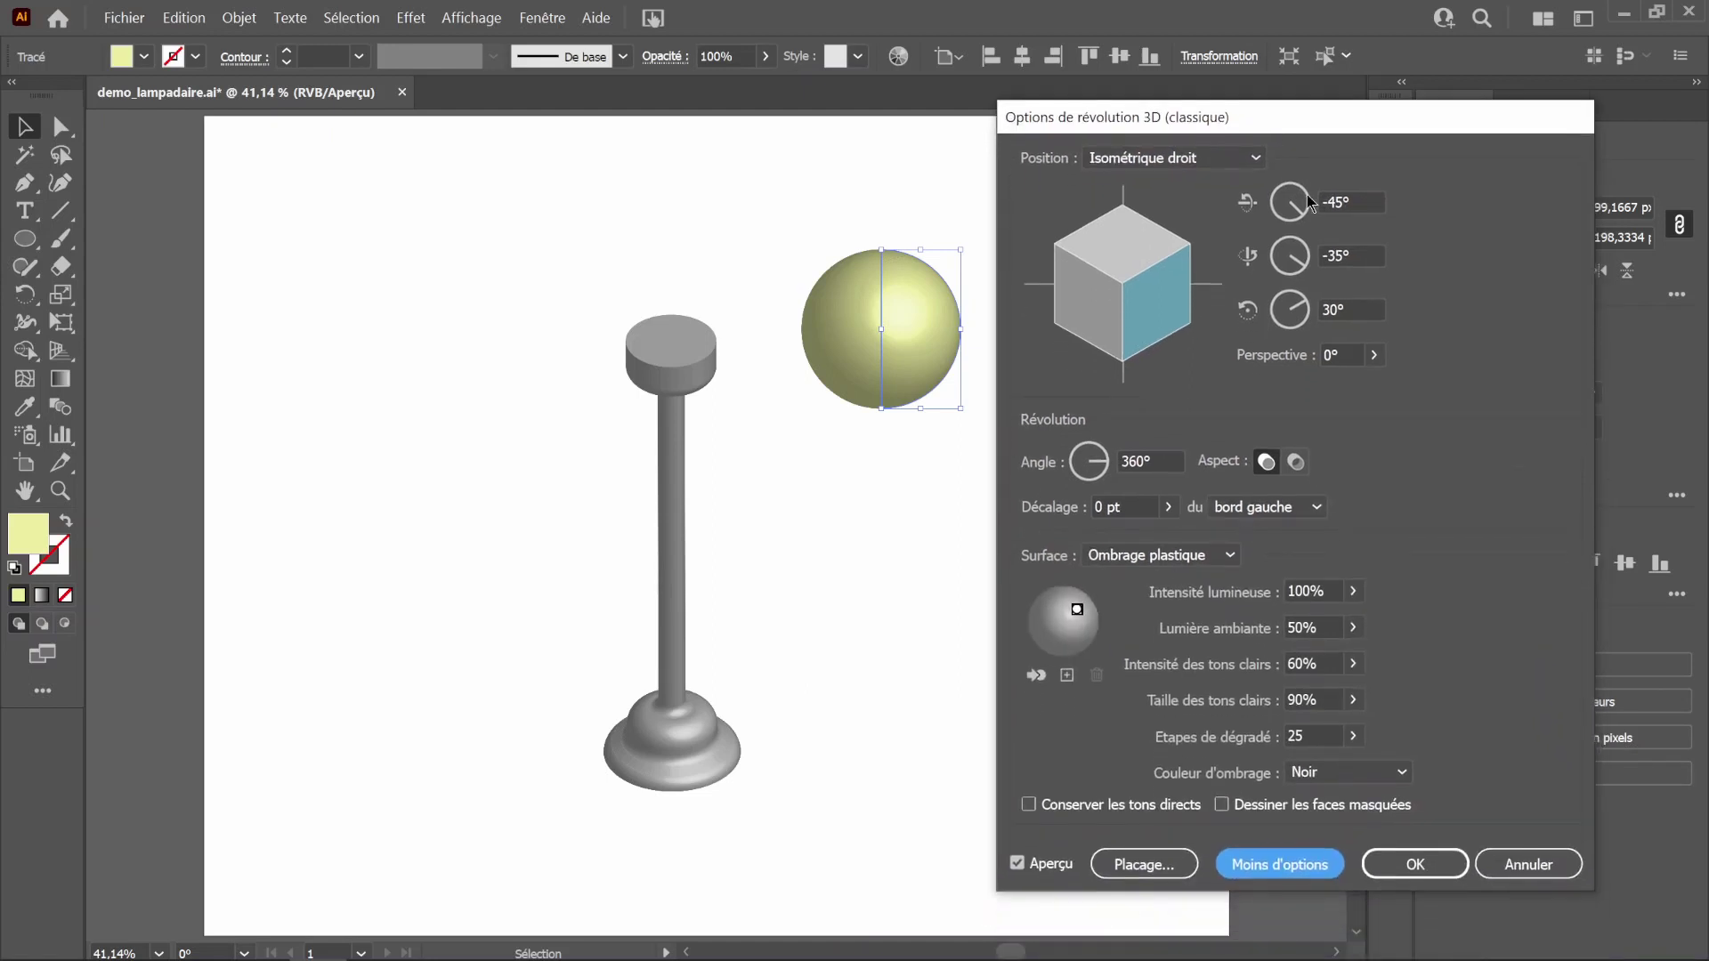
click(1408, 780)
click(1388, 810)
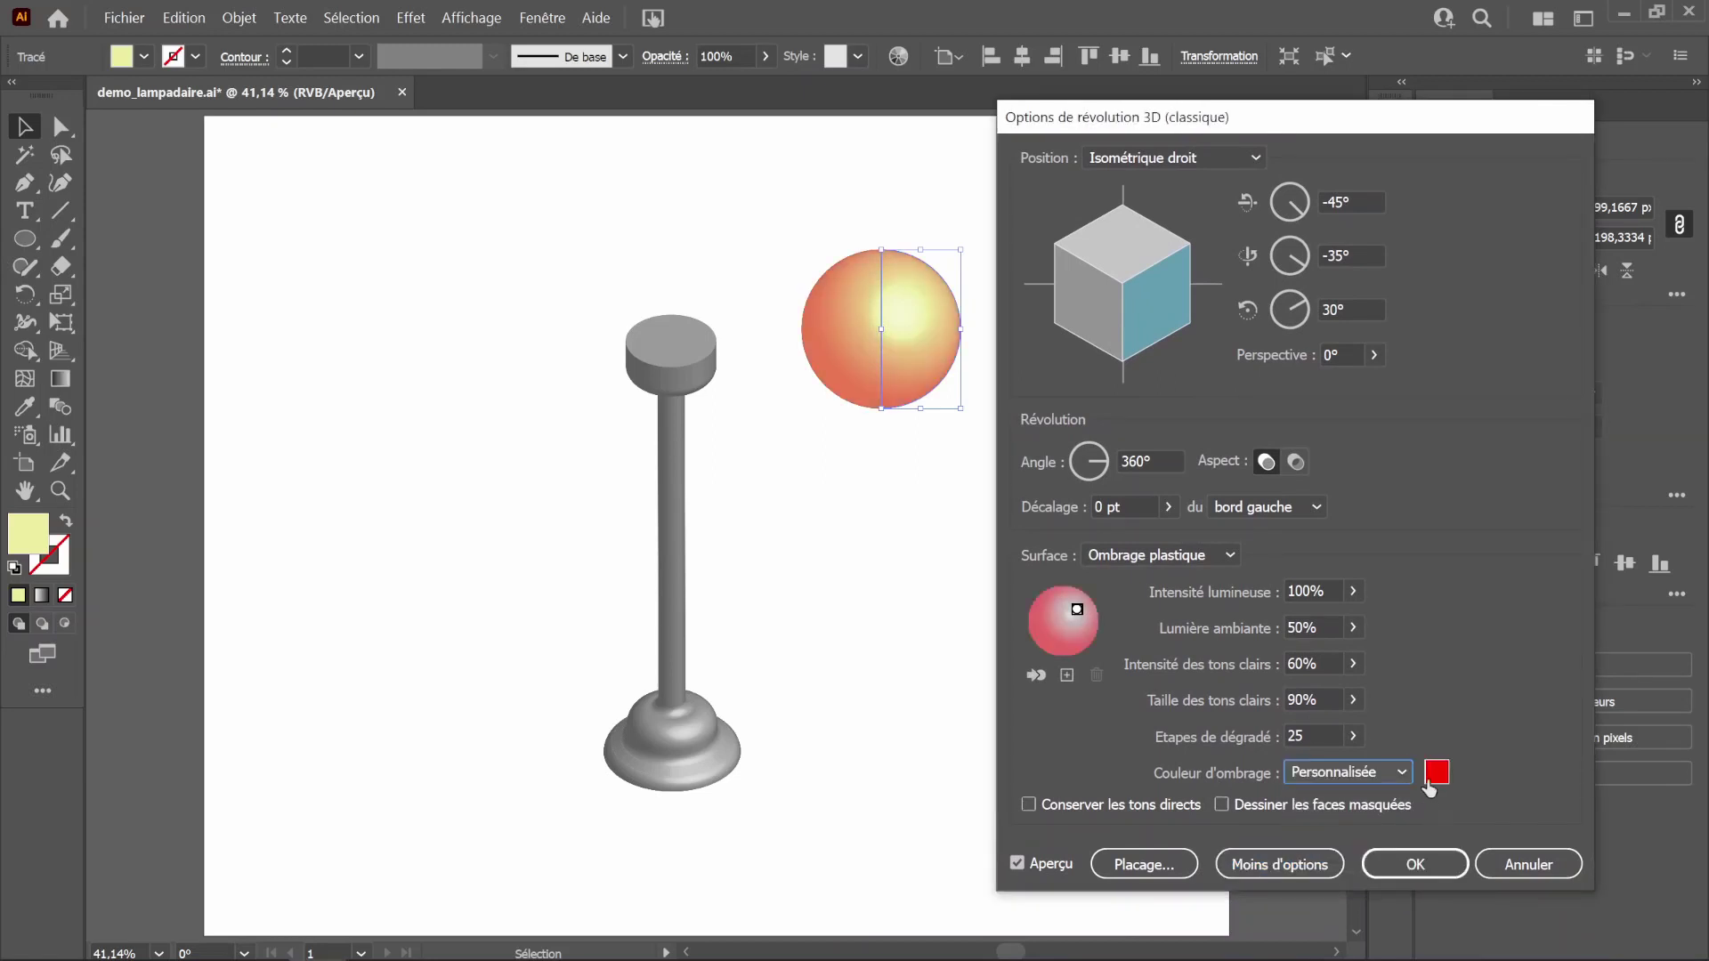
click(1436, 773)
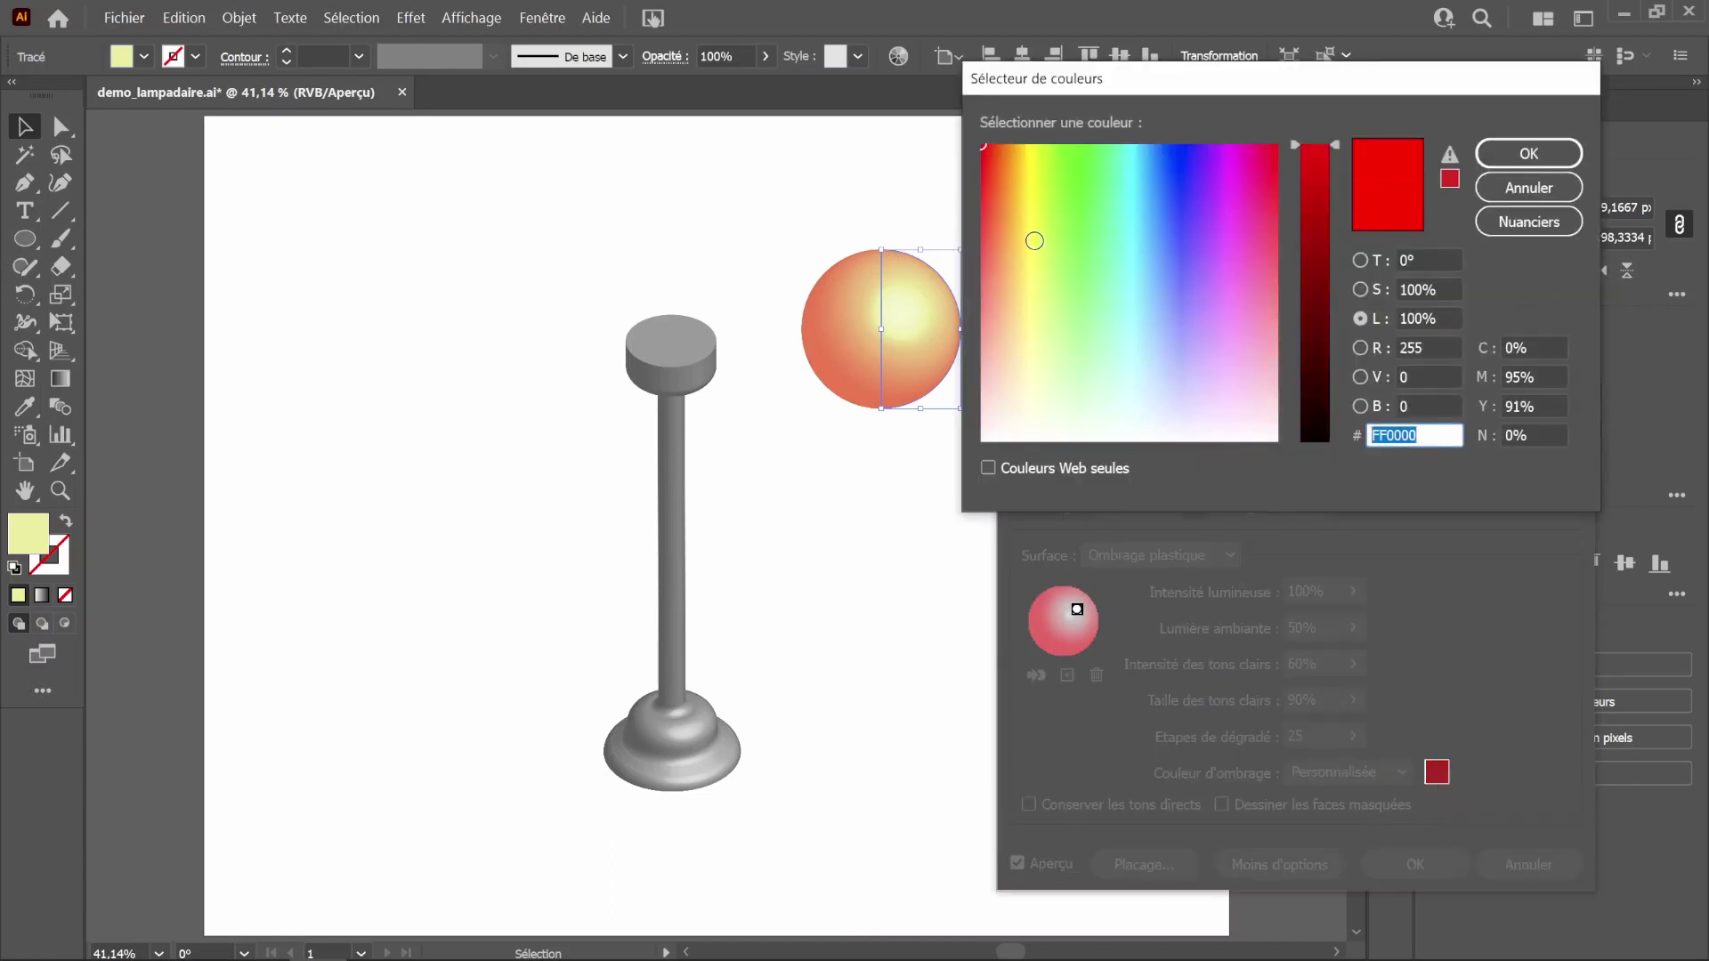
drag(1031, 325, 1024, 347)
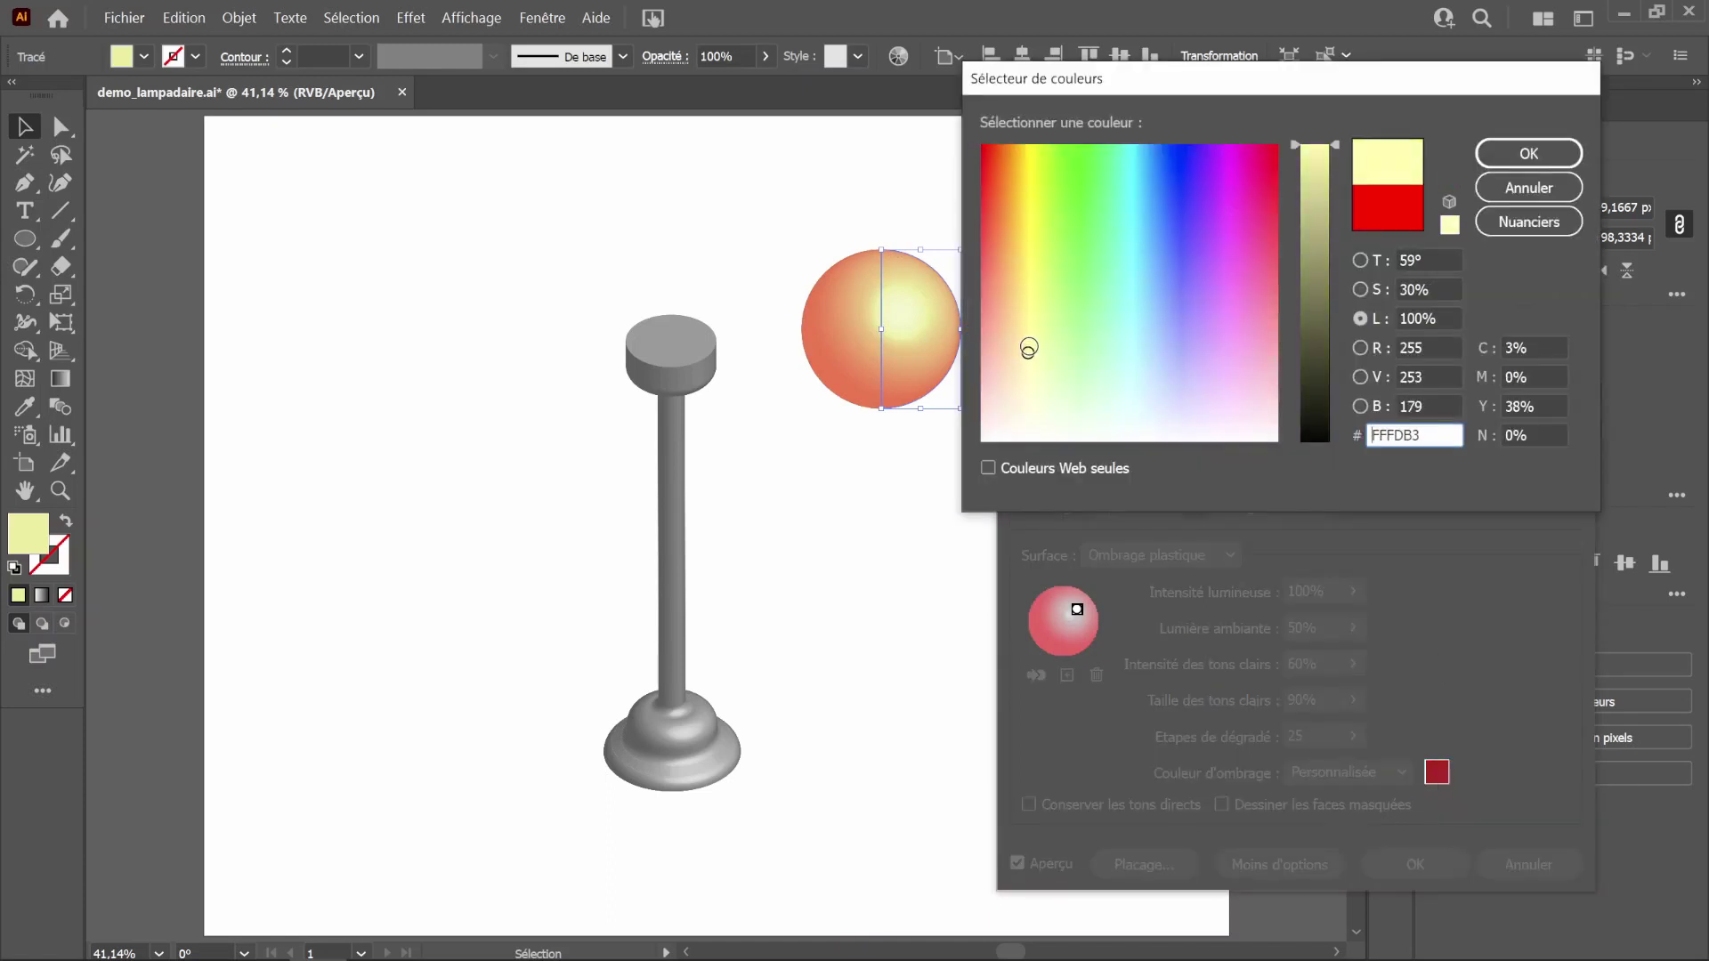
click(1323, 210)
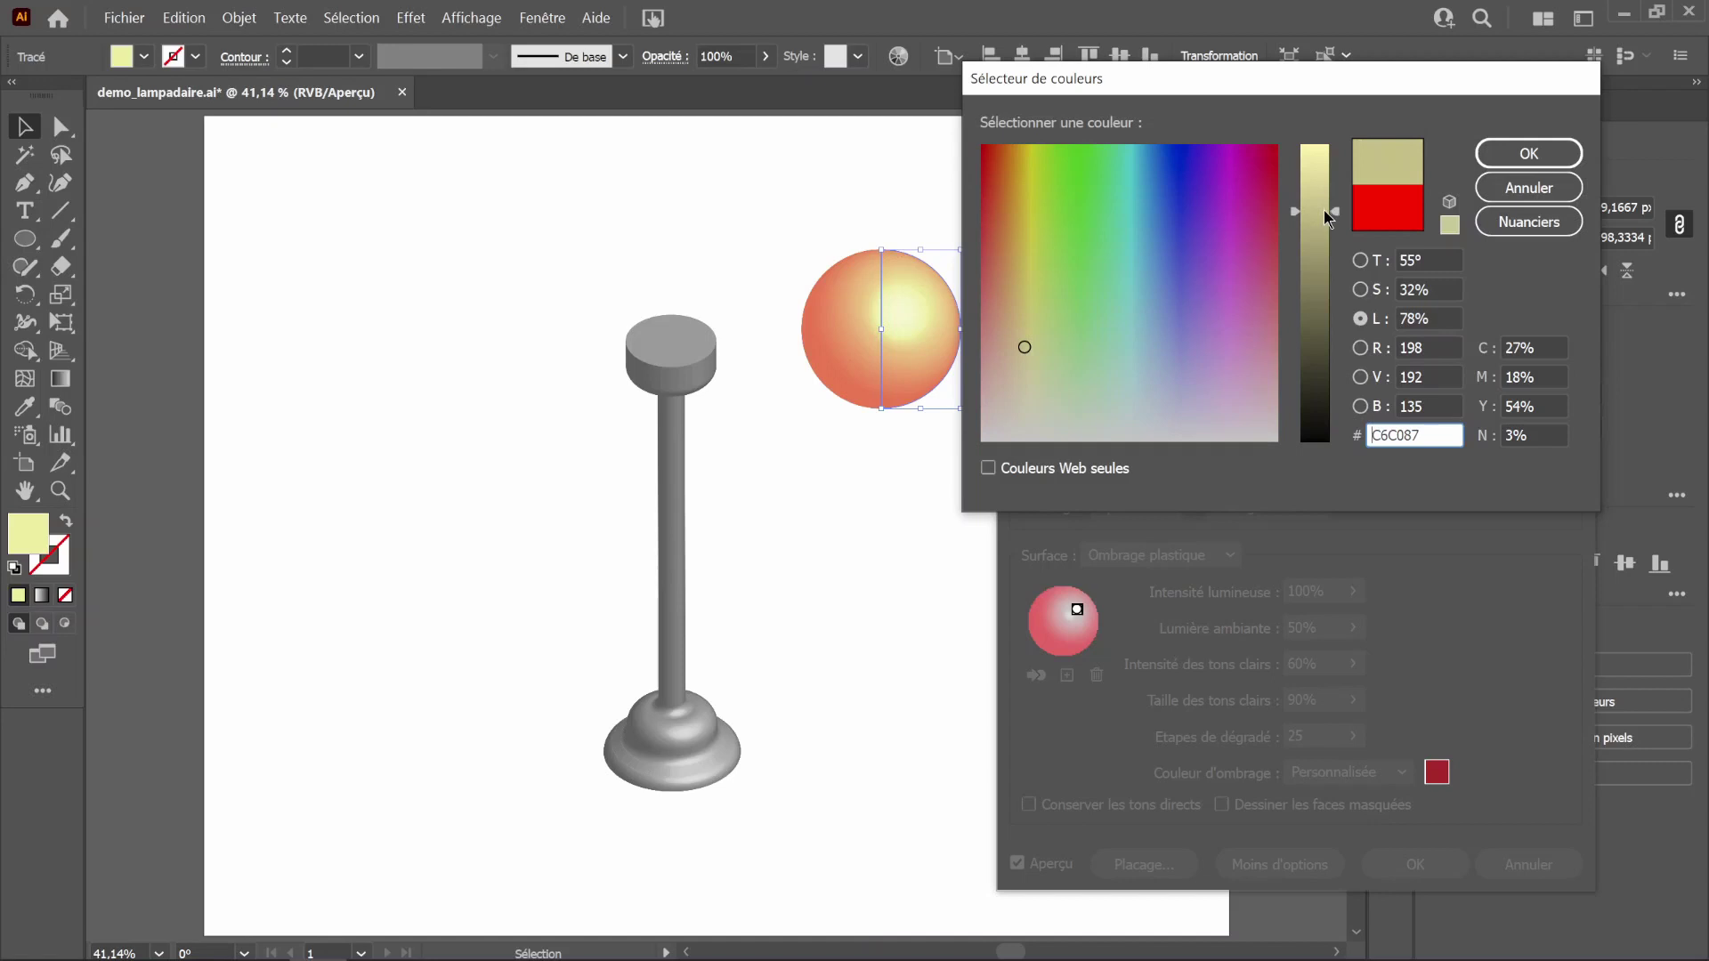
drag(1322, 210, 1323, 226)
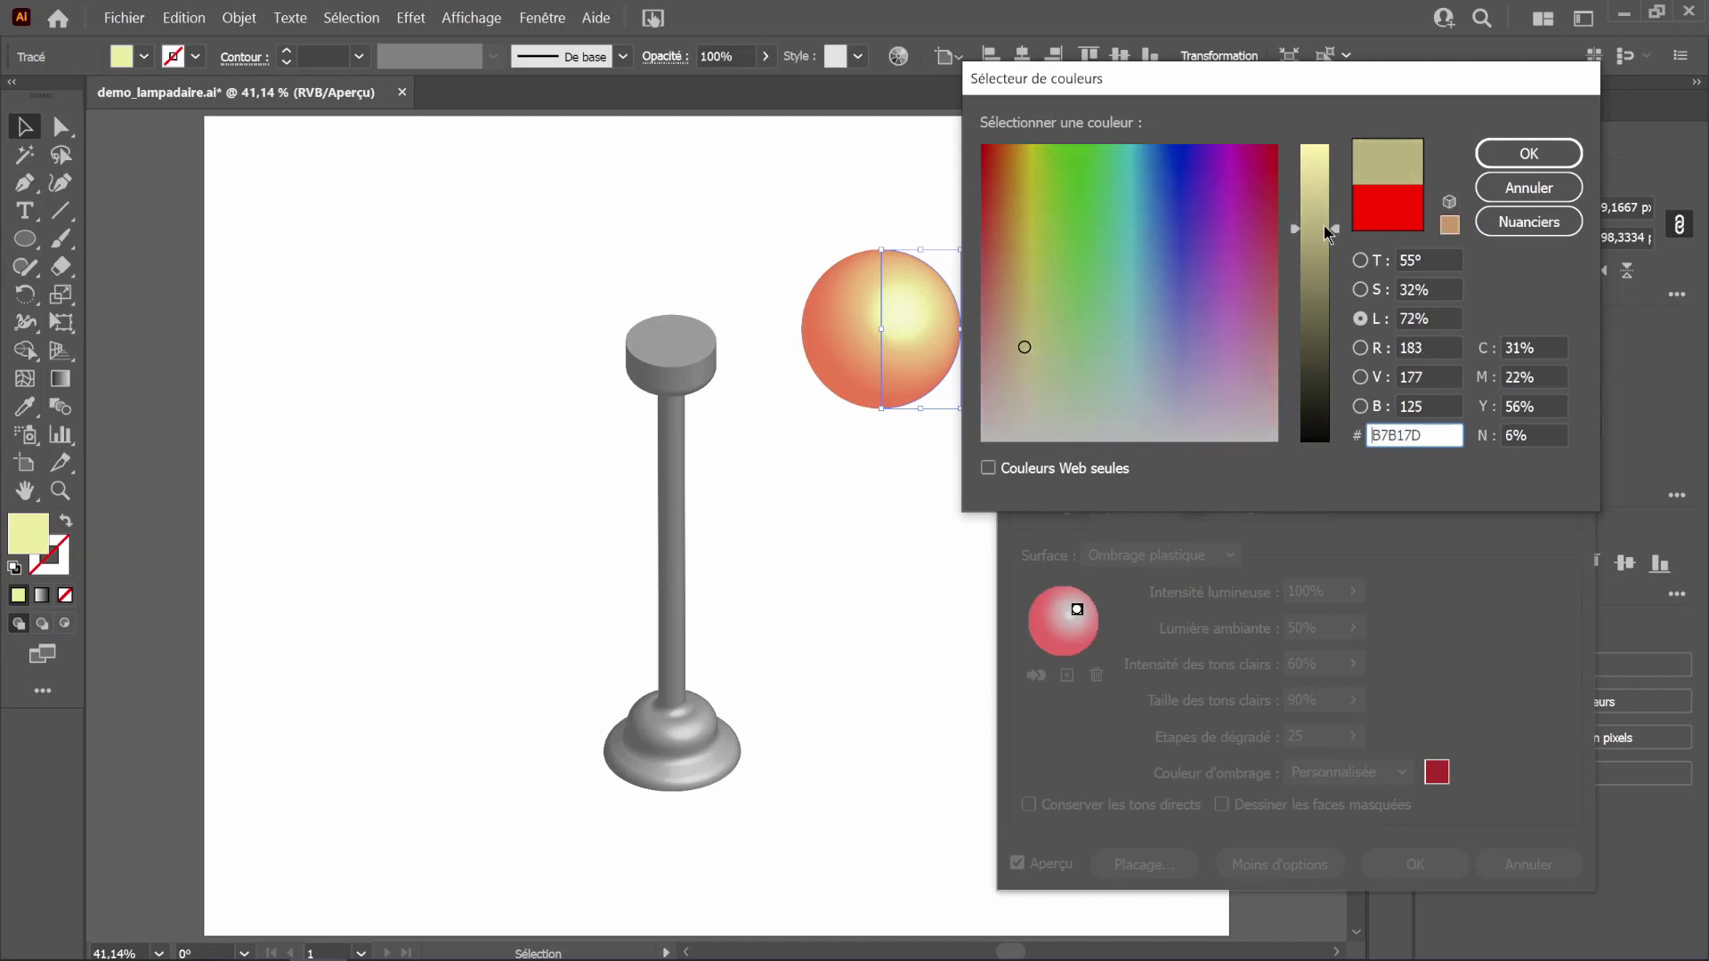
click(1528, 153)
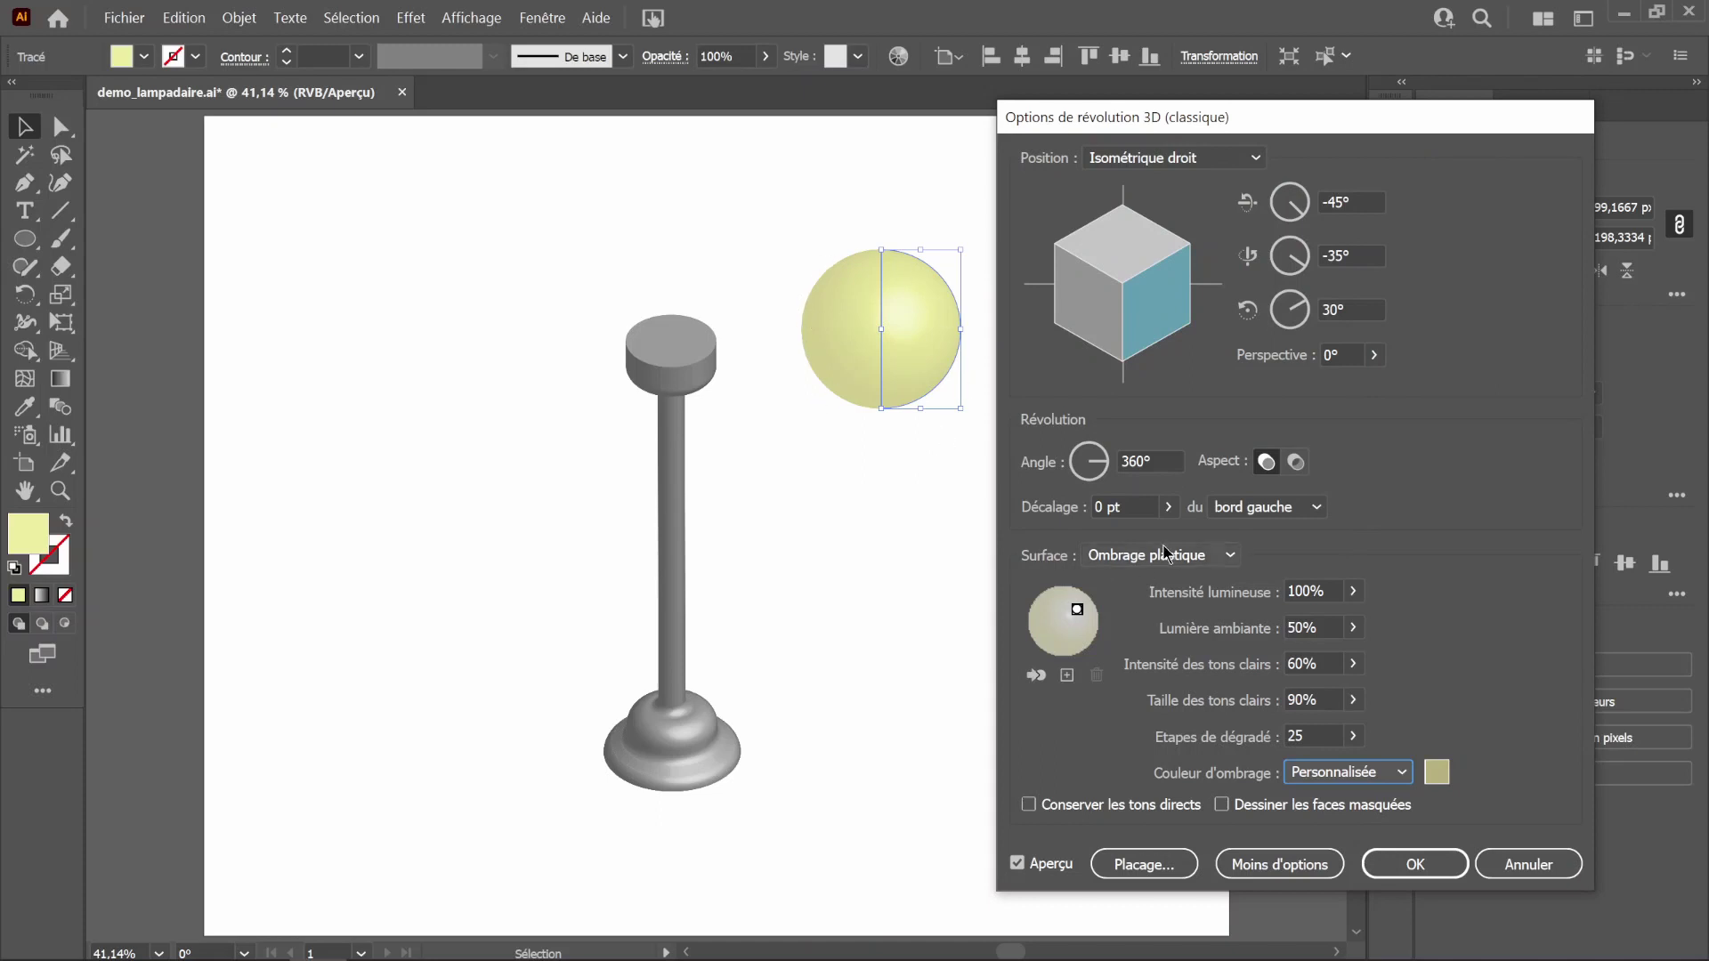
click(1415, 864)
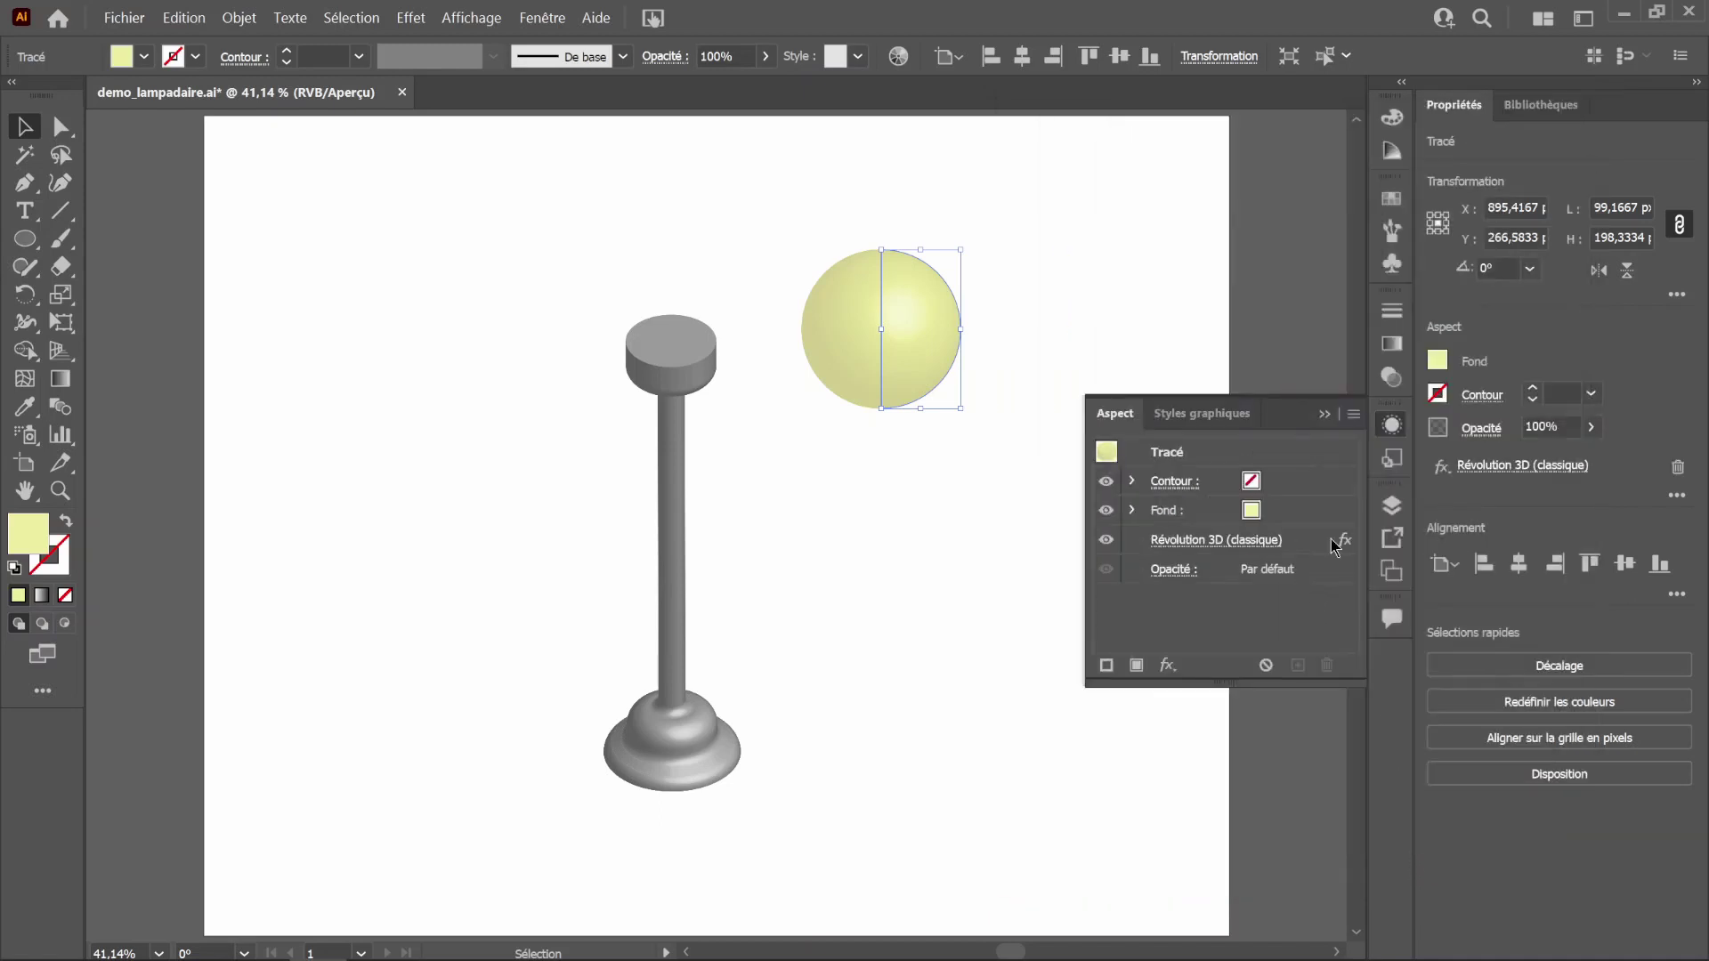
Step: Move the yellow sphere onto the top of the lamp post as its globe
click(1388, 425)
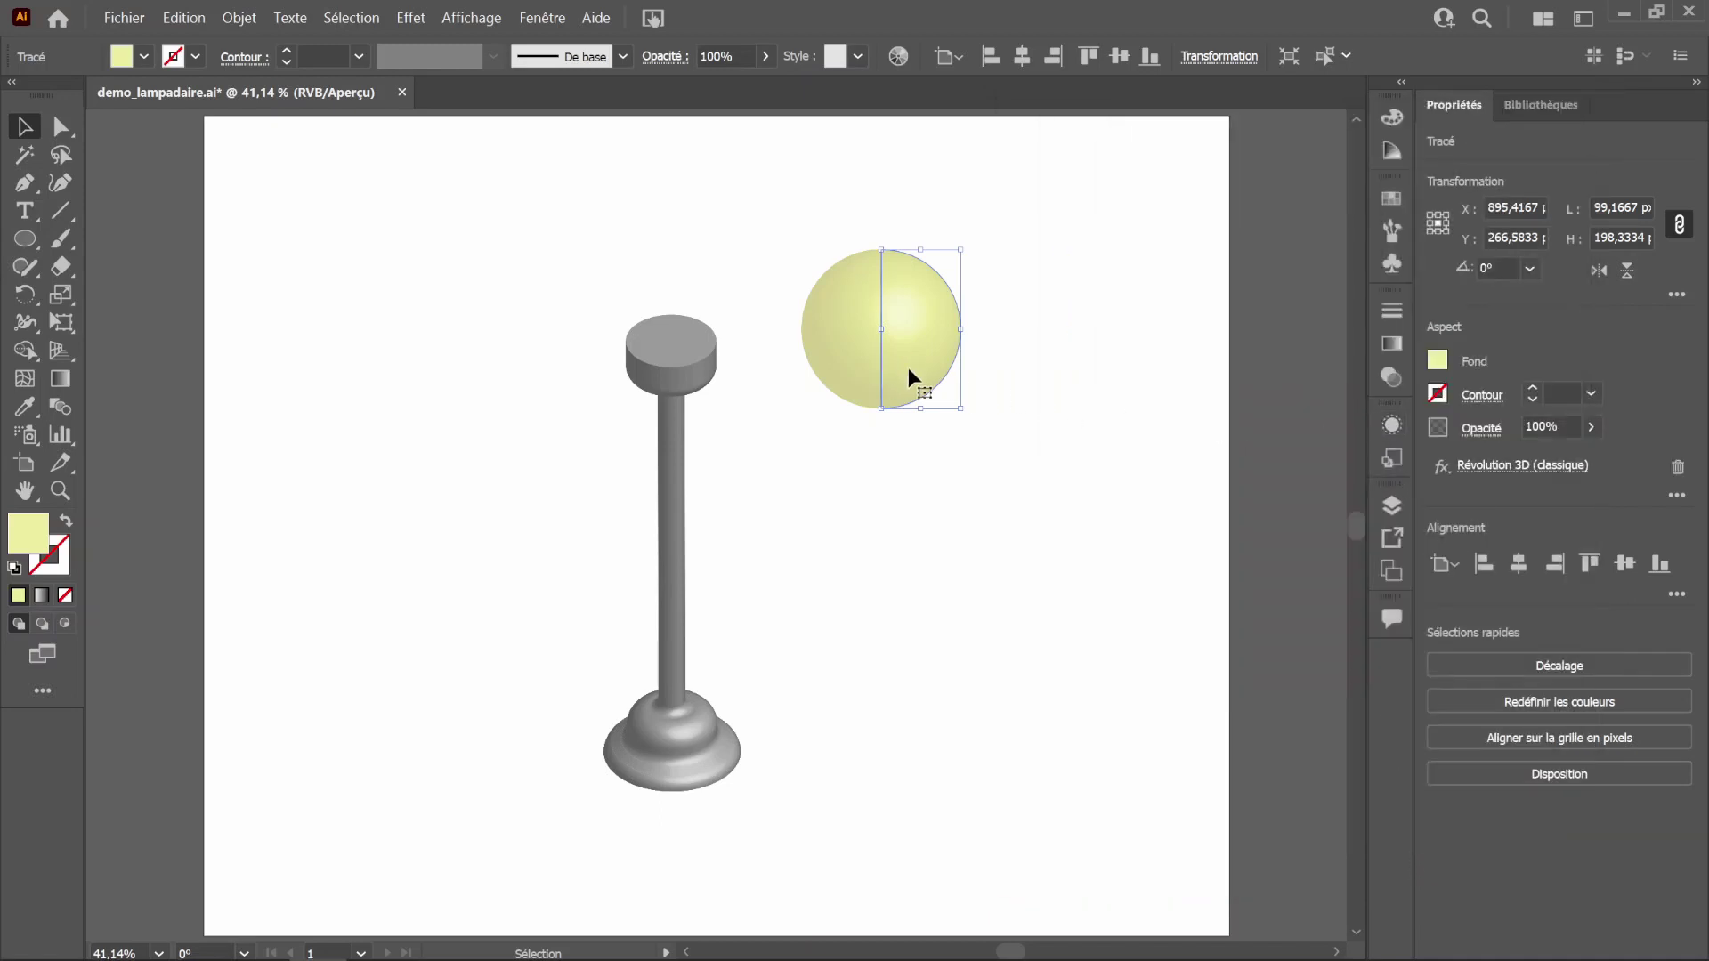
drag(908, 369, 700, 333)
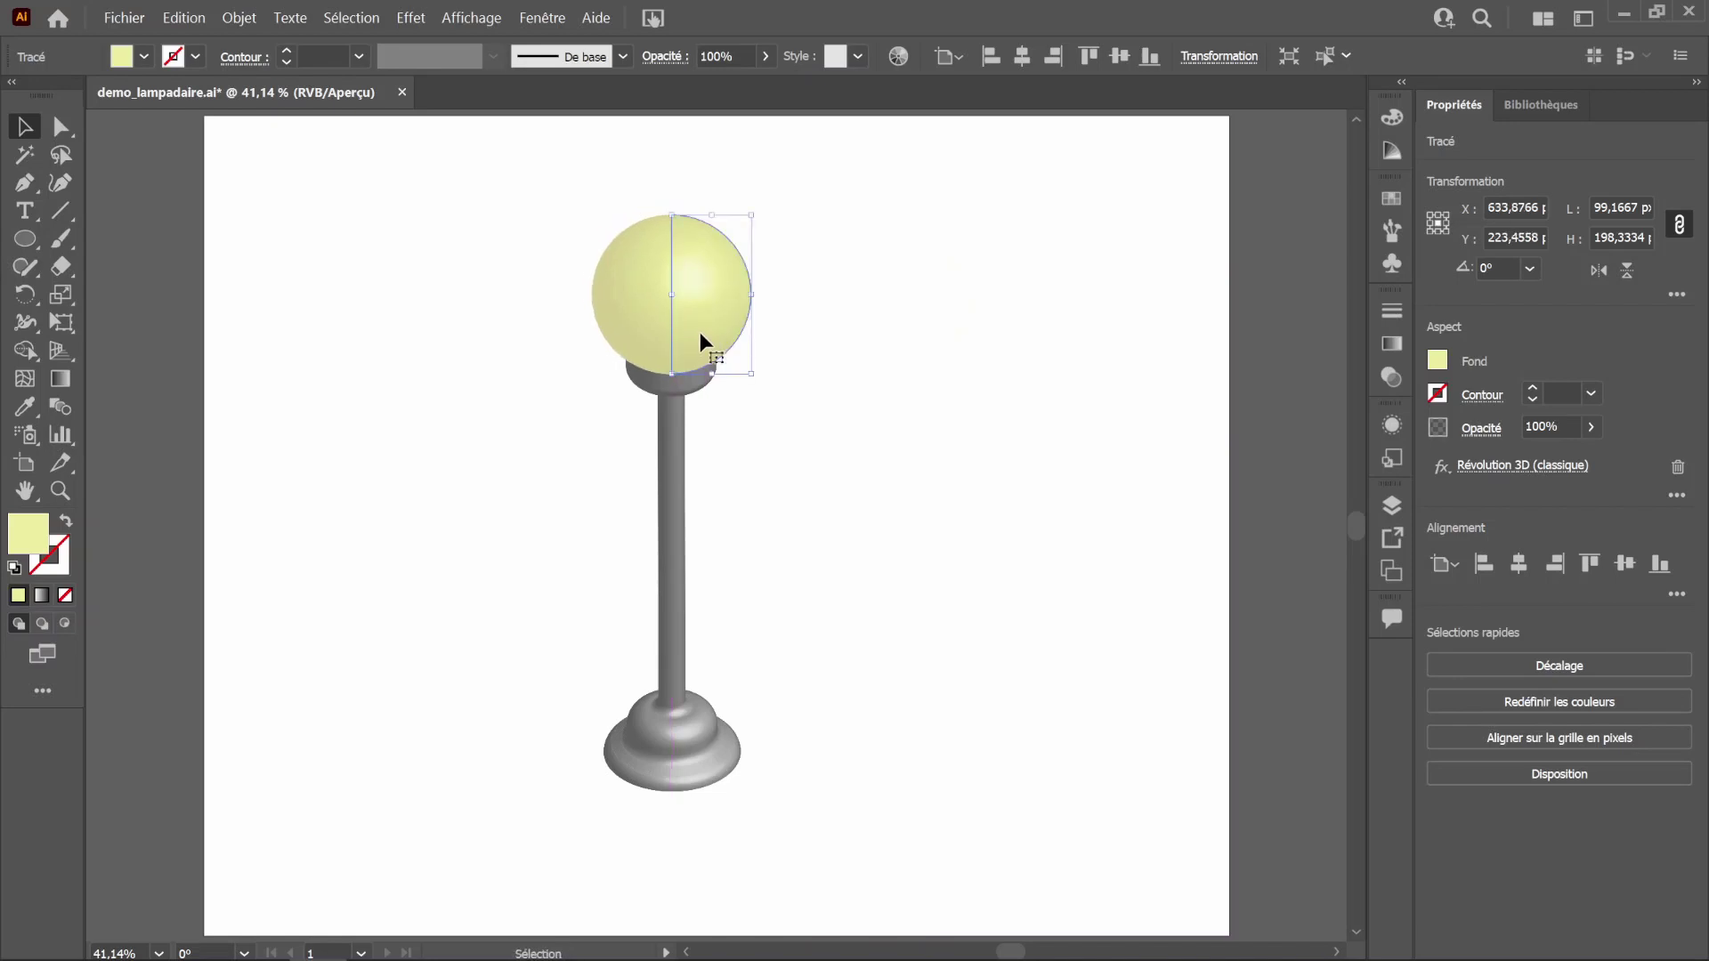
click(1310, 621)
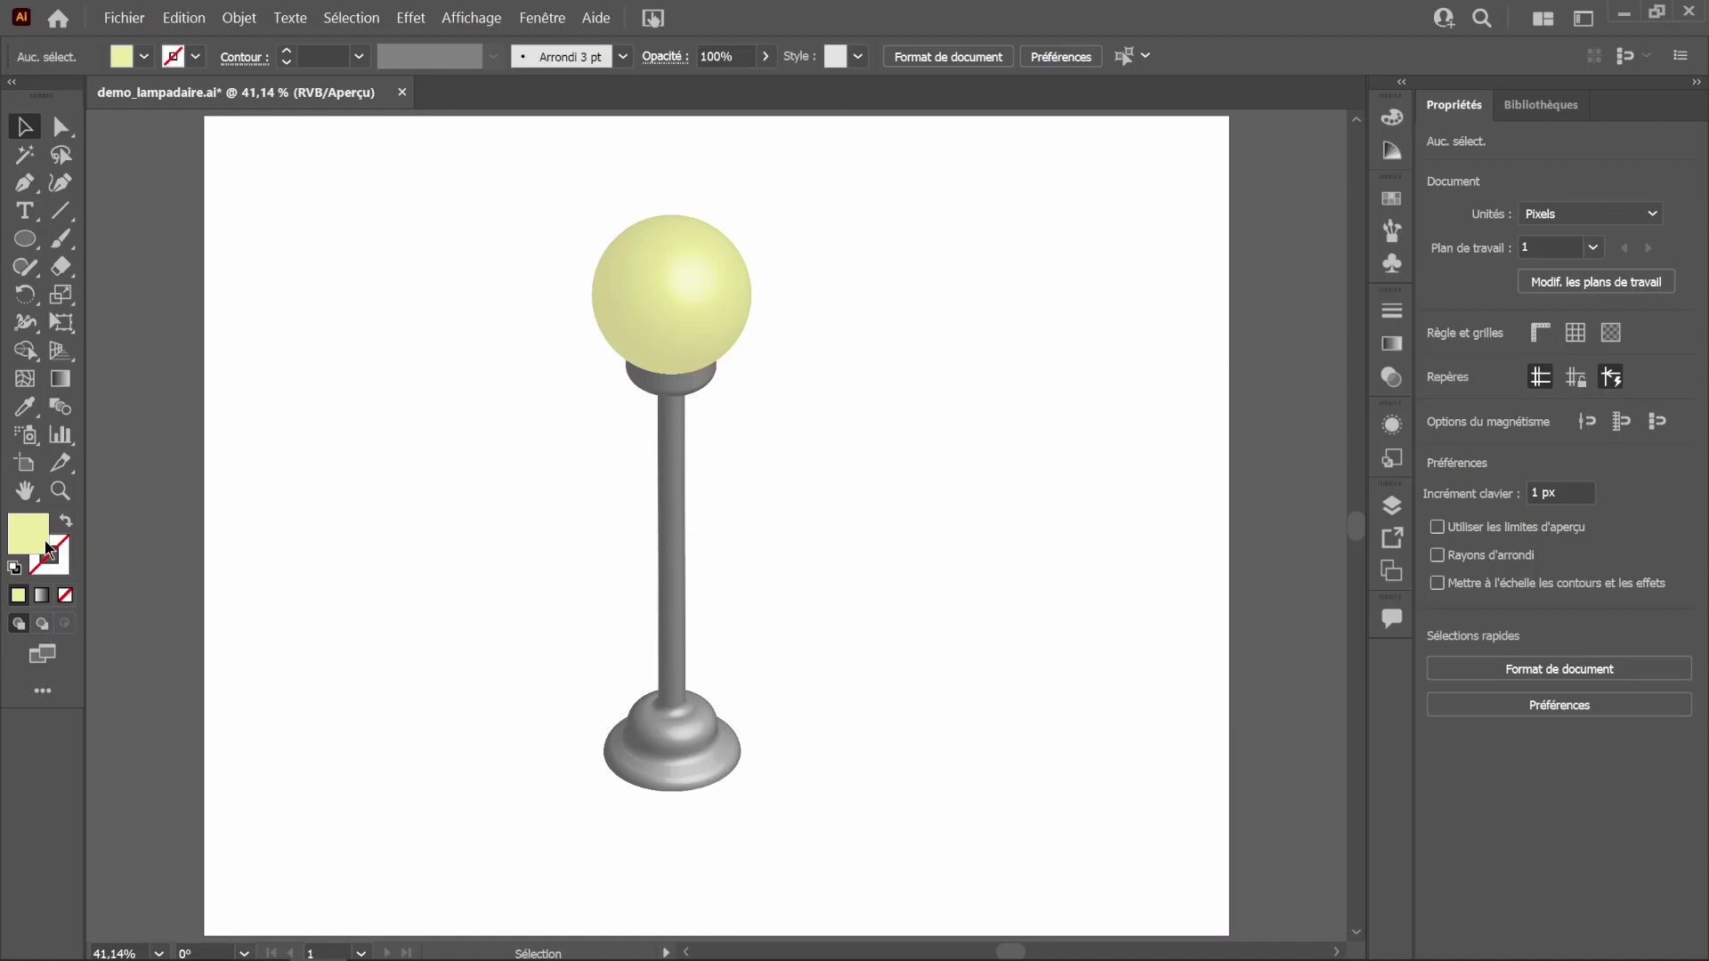
Step: Draw a horizontal line to the right of the lamp with a thin 0.5 pt stroke
click(25, 407)
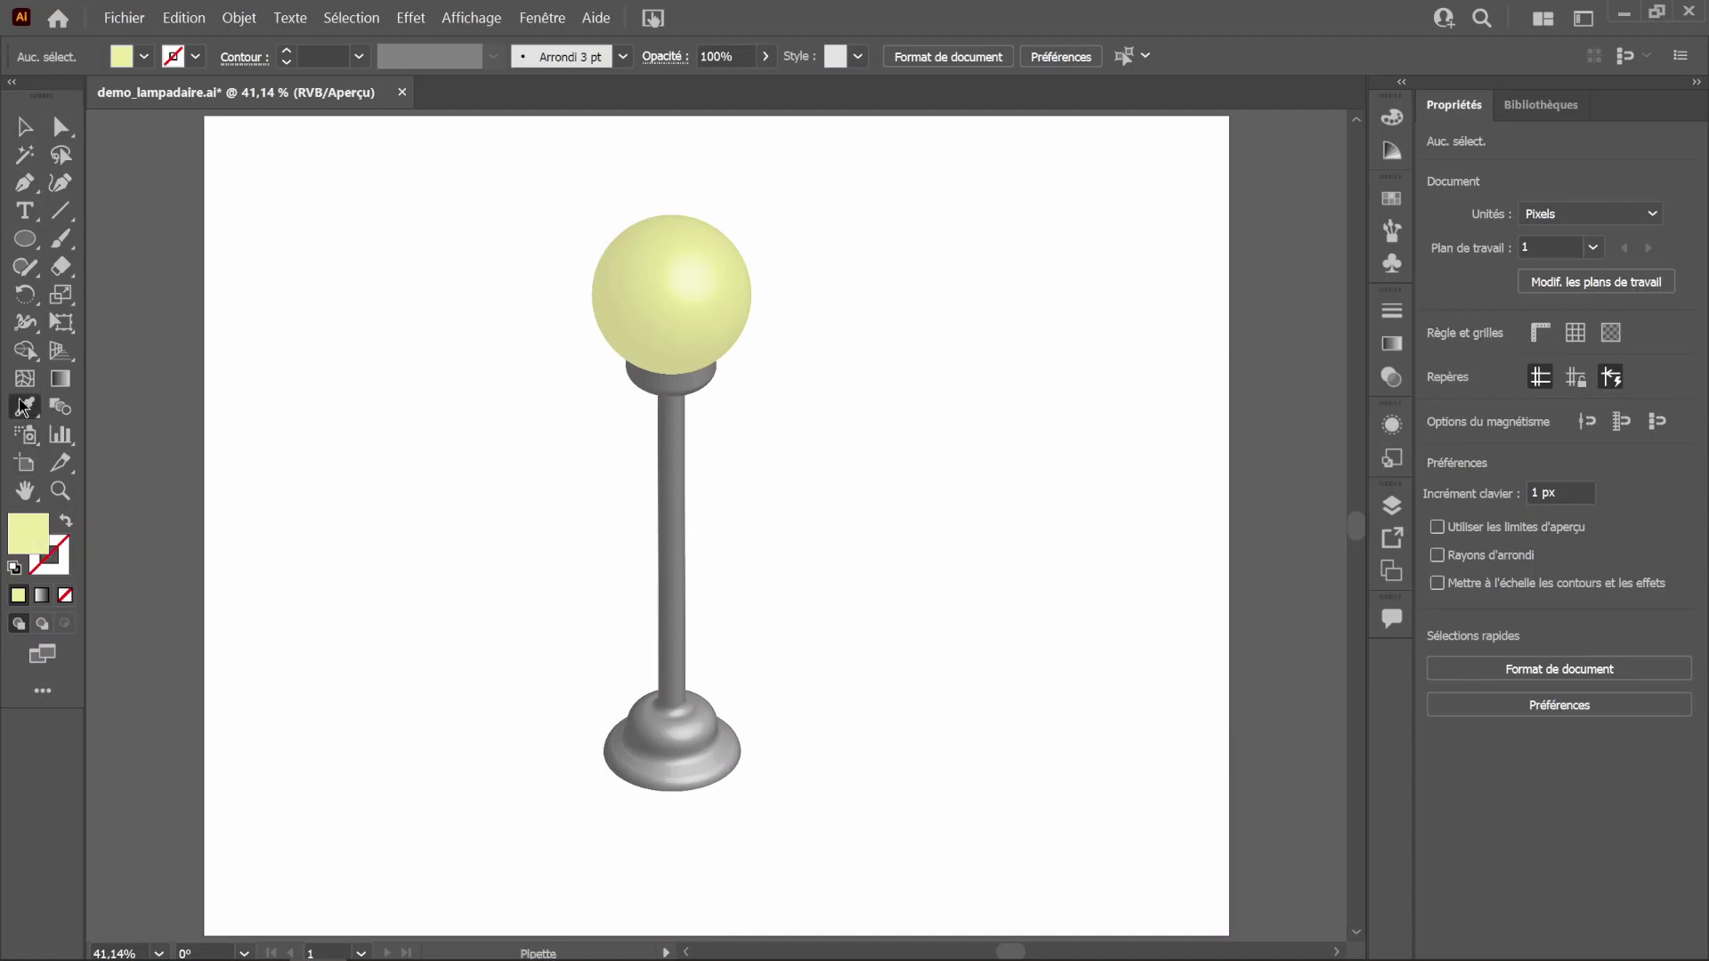
click(683, 405)
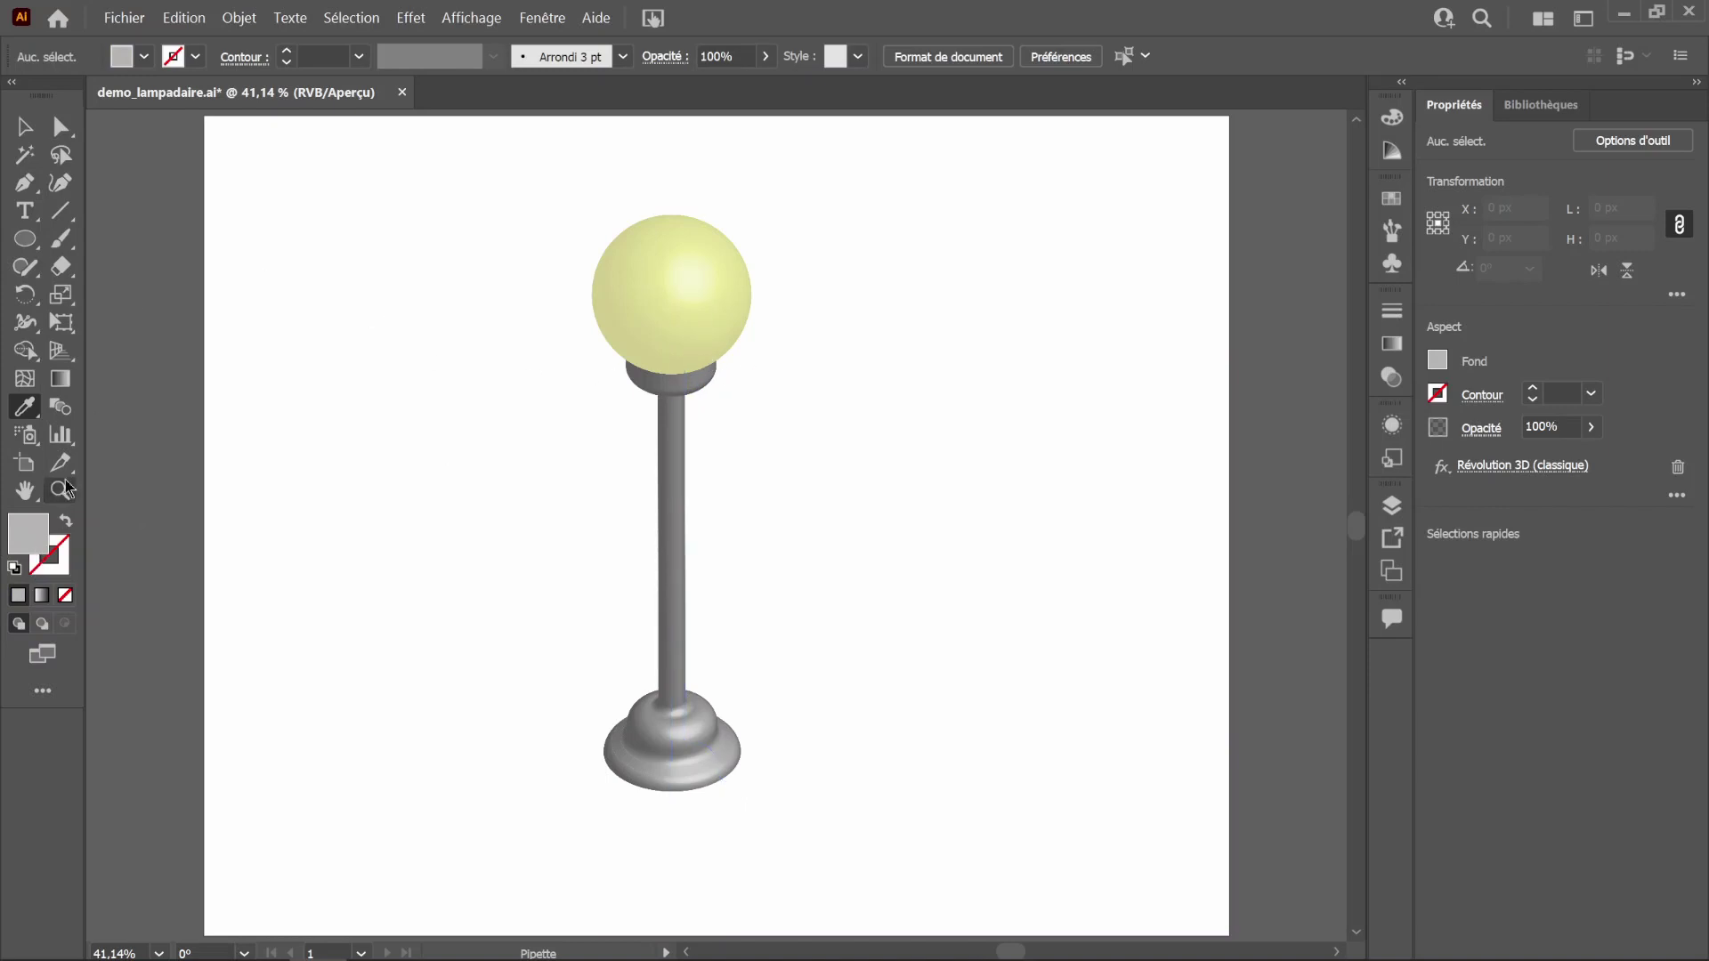
click(55, 217)
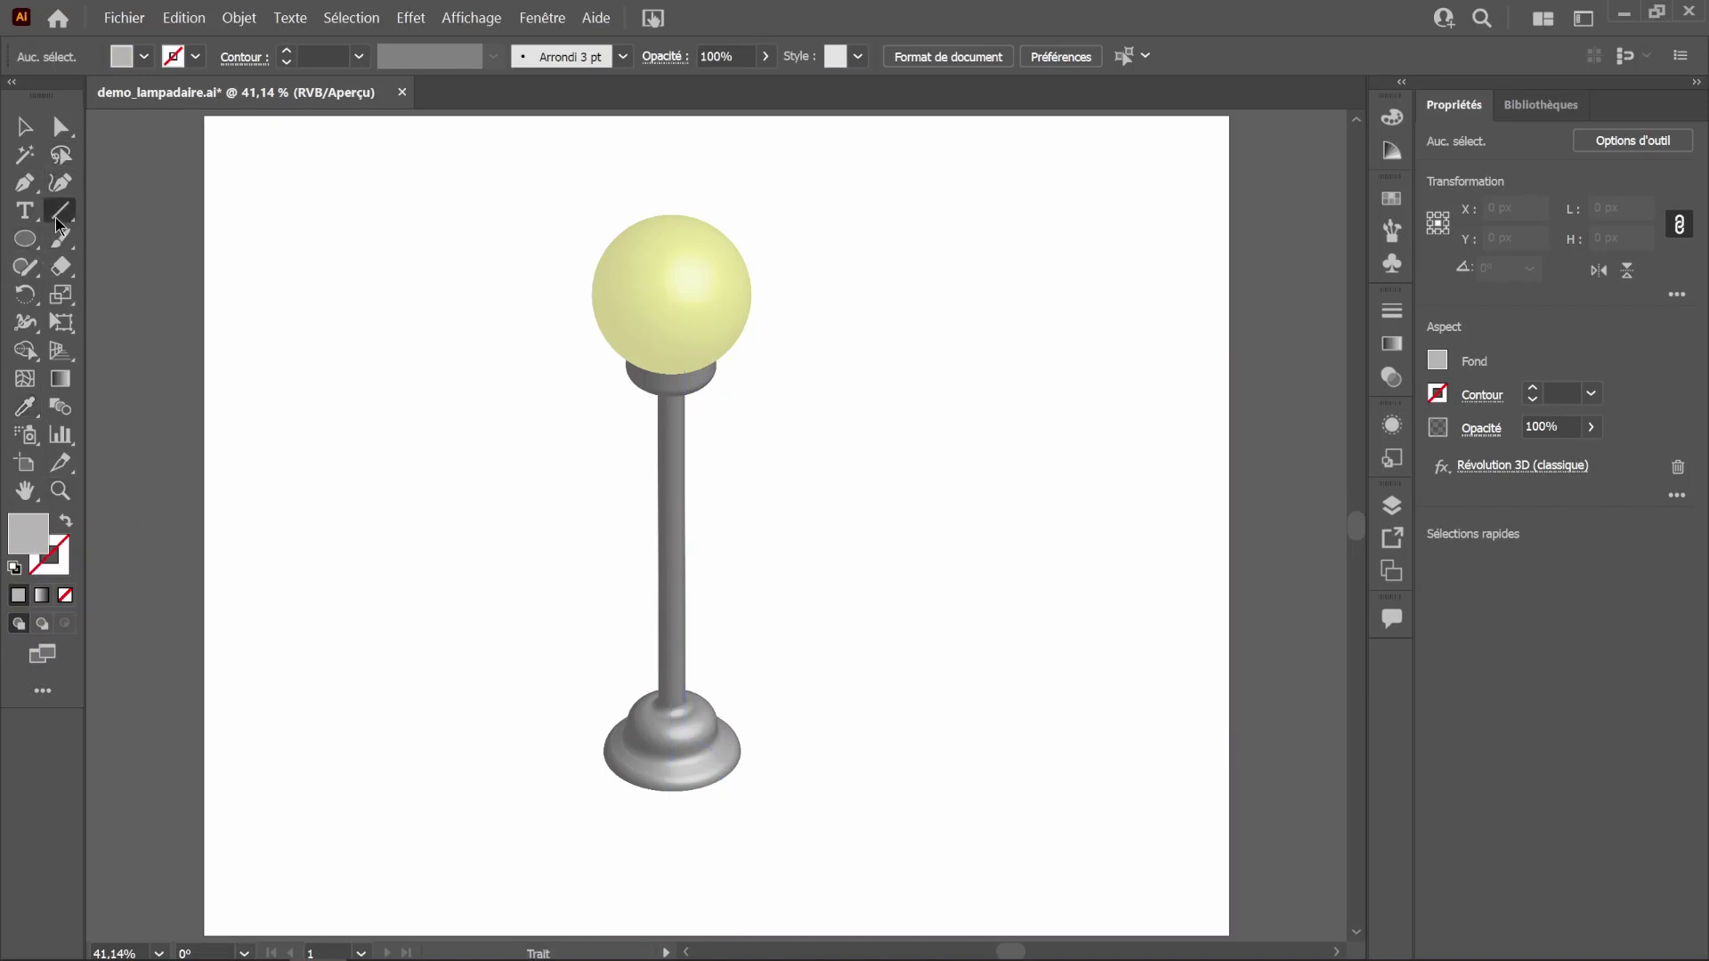
drag(854, 396, 1001, 398)
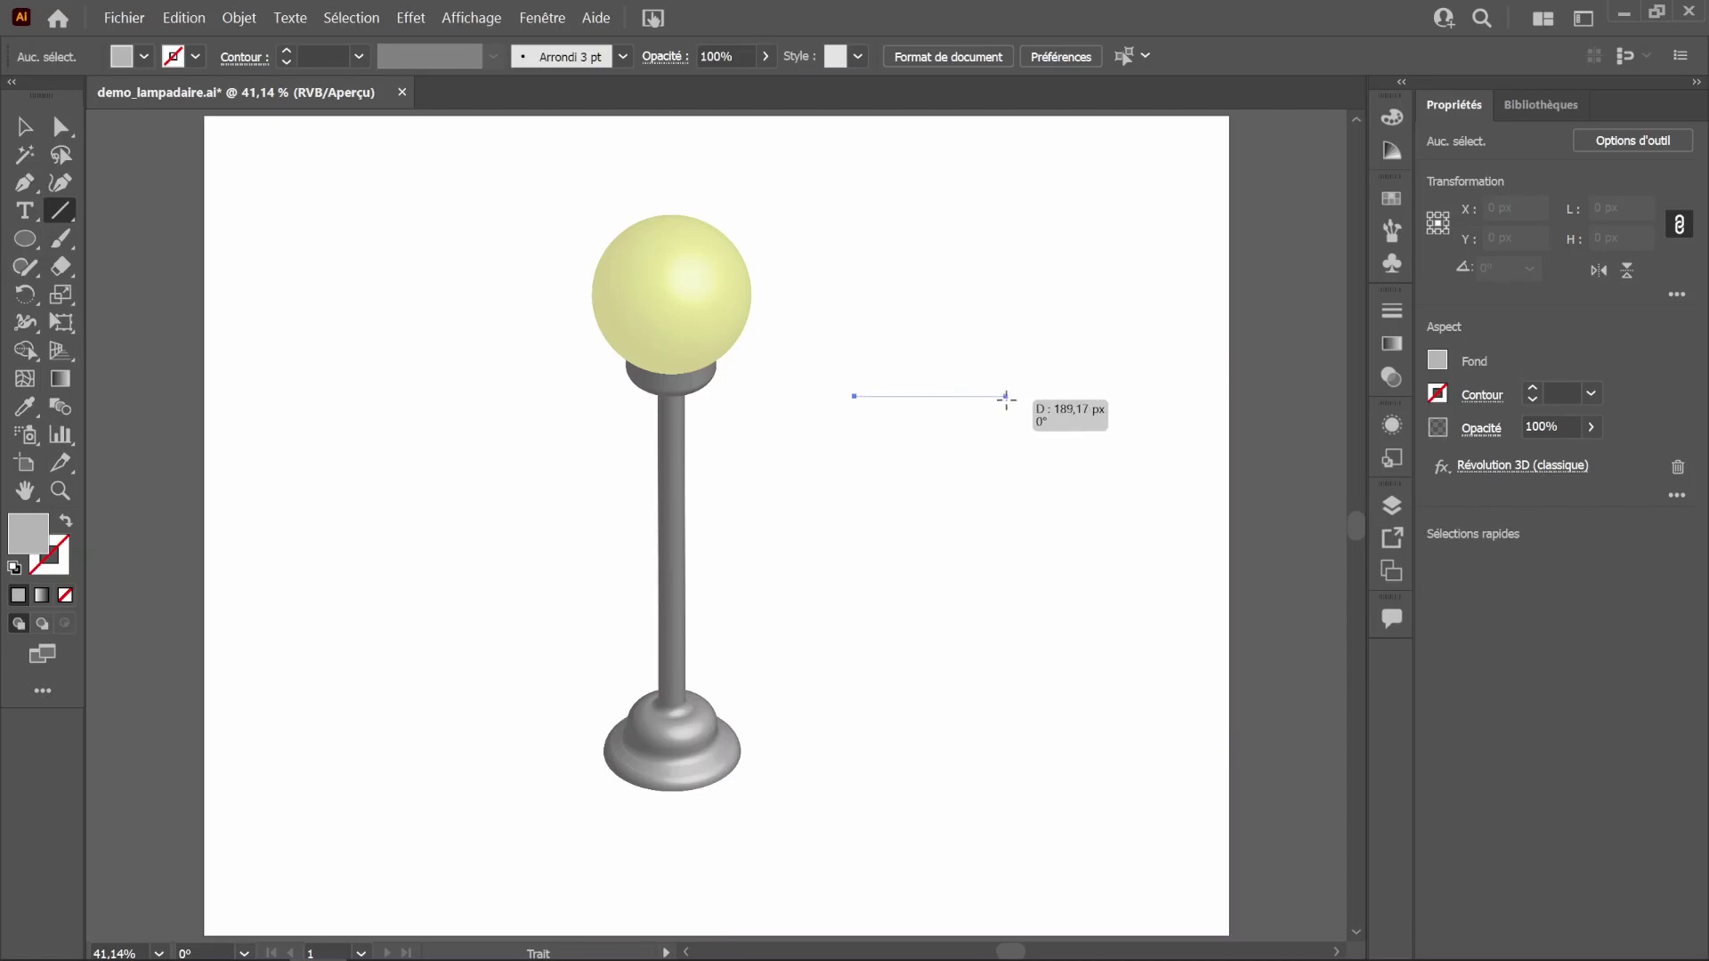
drag(1002, 397, 1002, 397)
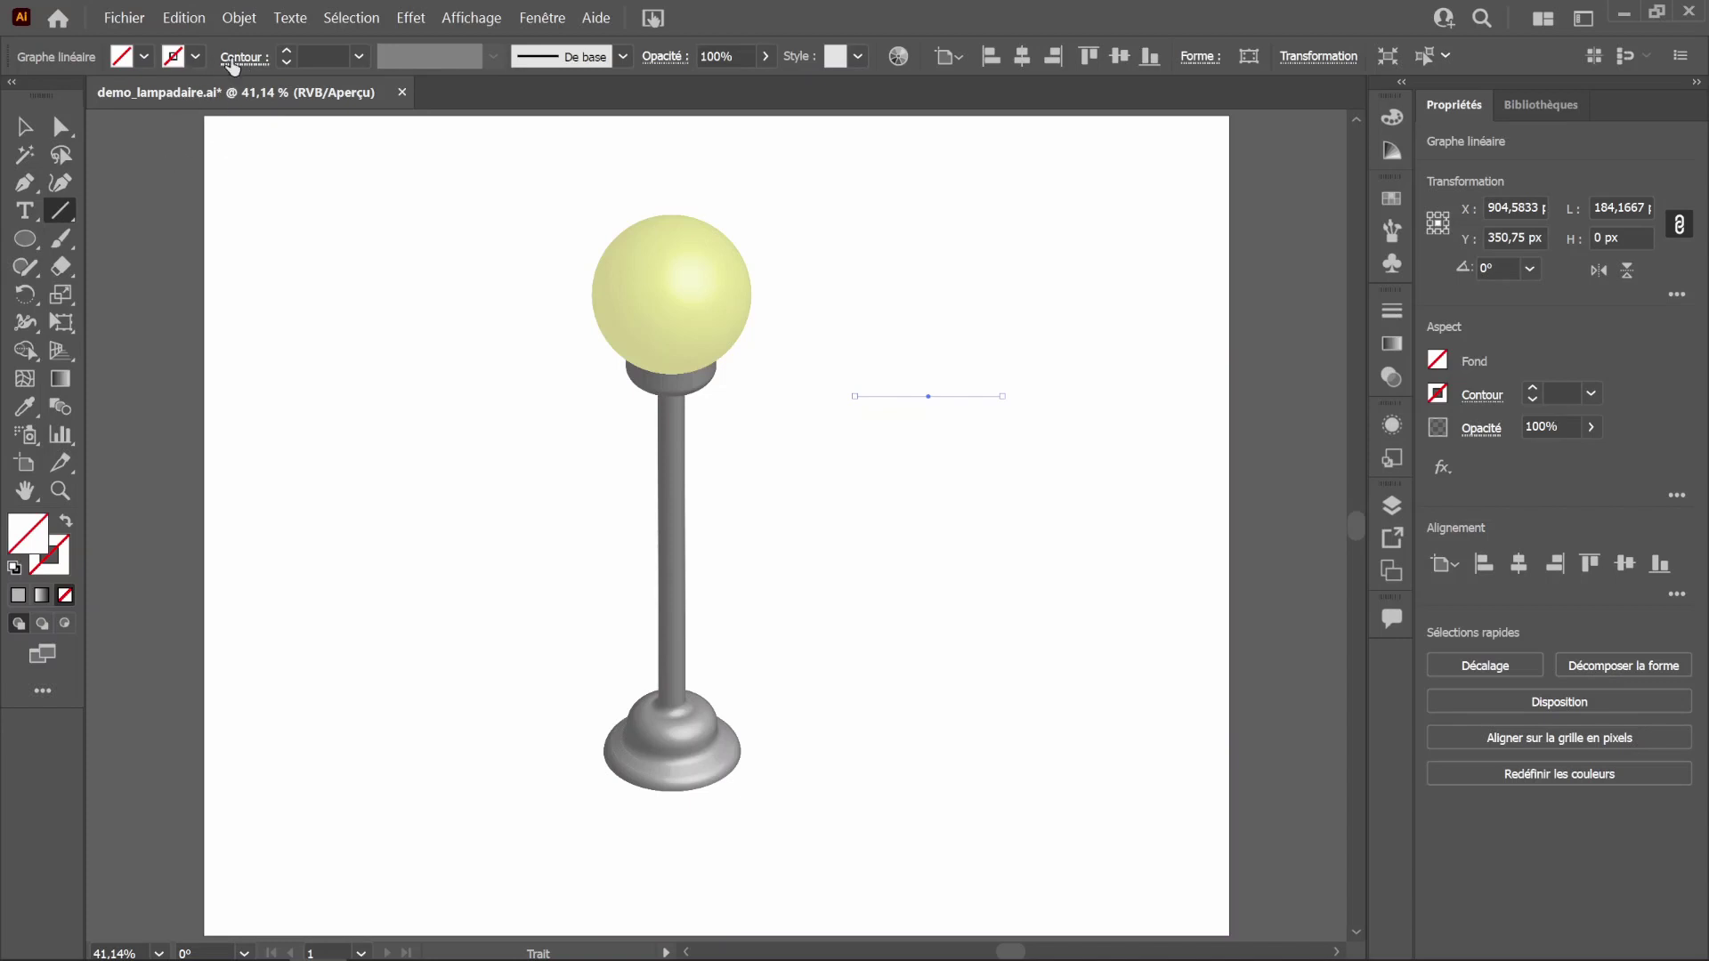
click(287, 51)
click(288, 51)
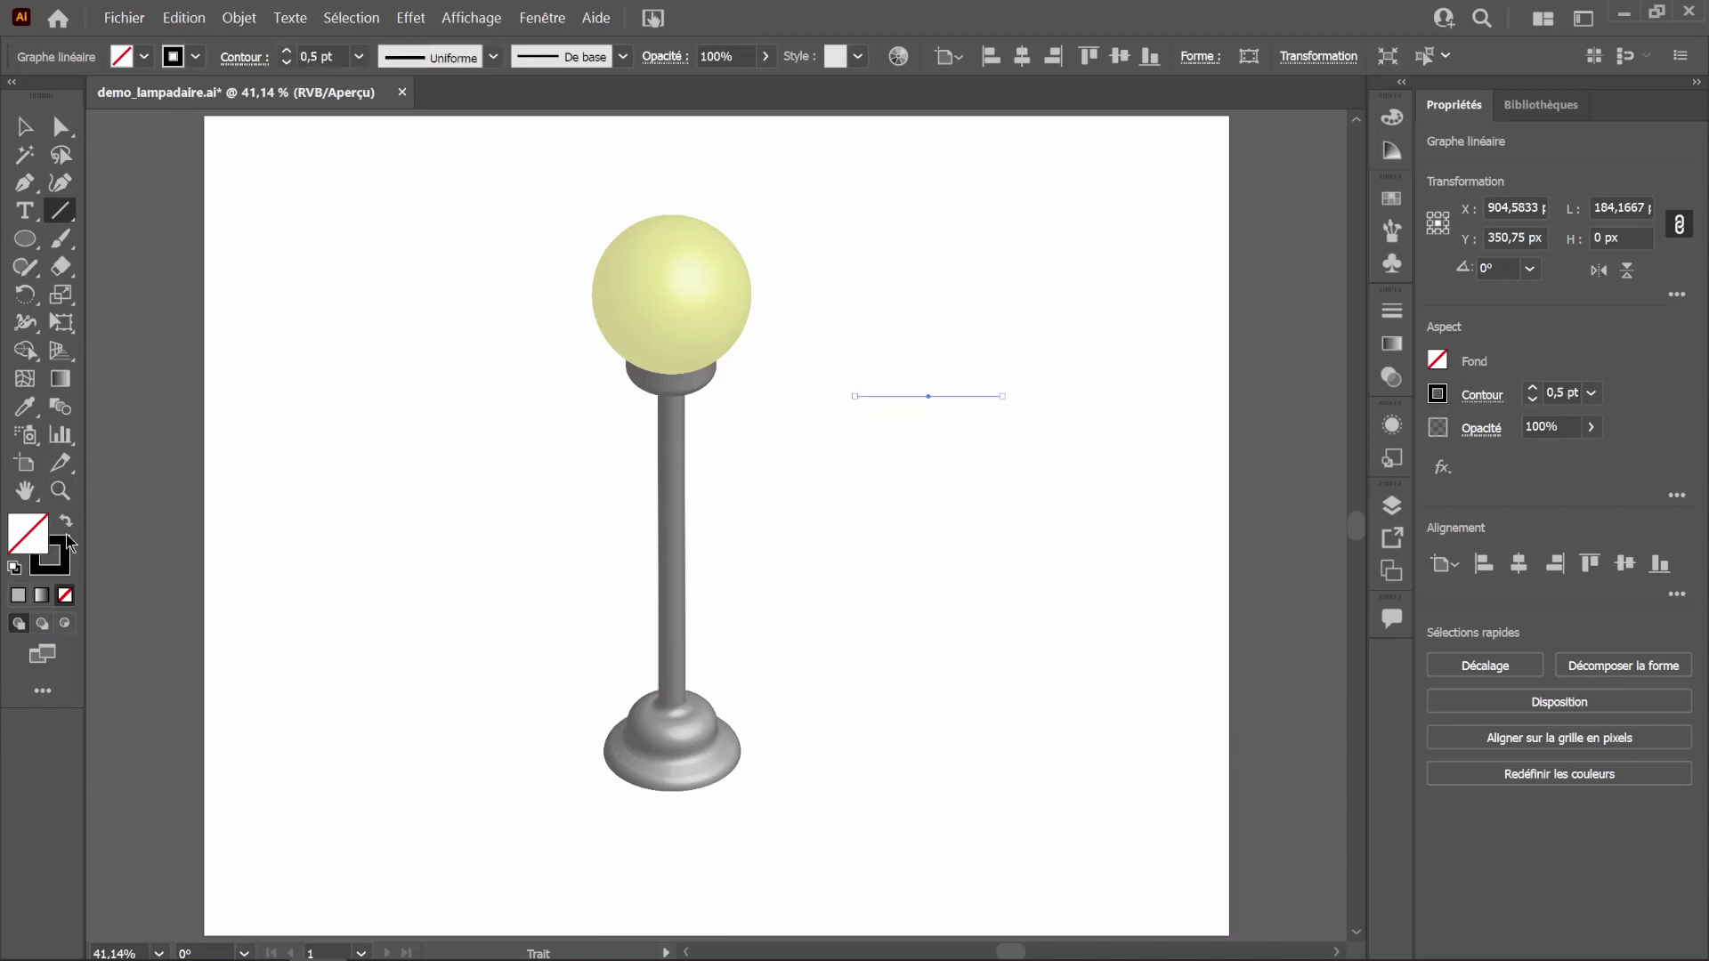
Step: Give the line the lamp pole's grey stroke at 10 pt weight
click(25, 407)
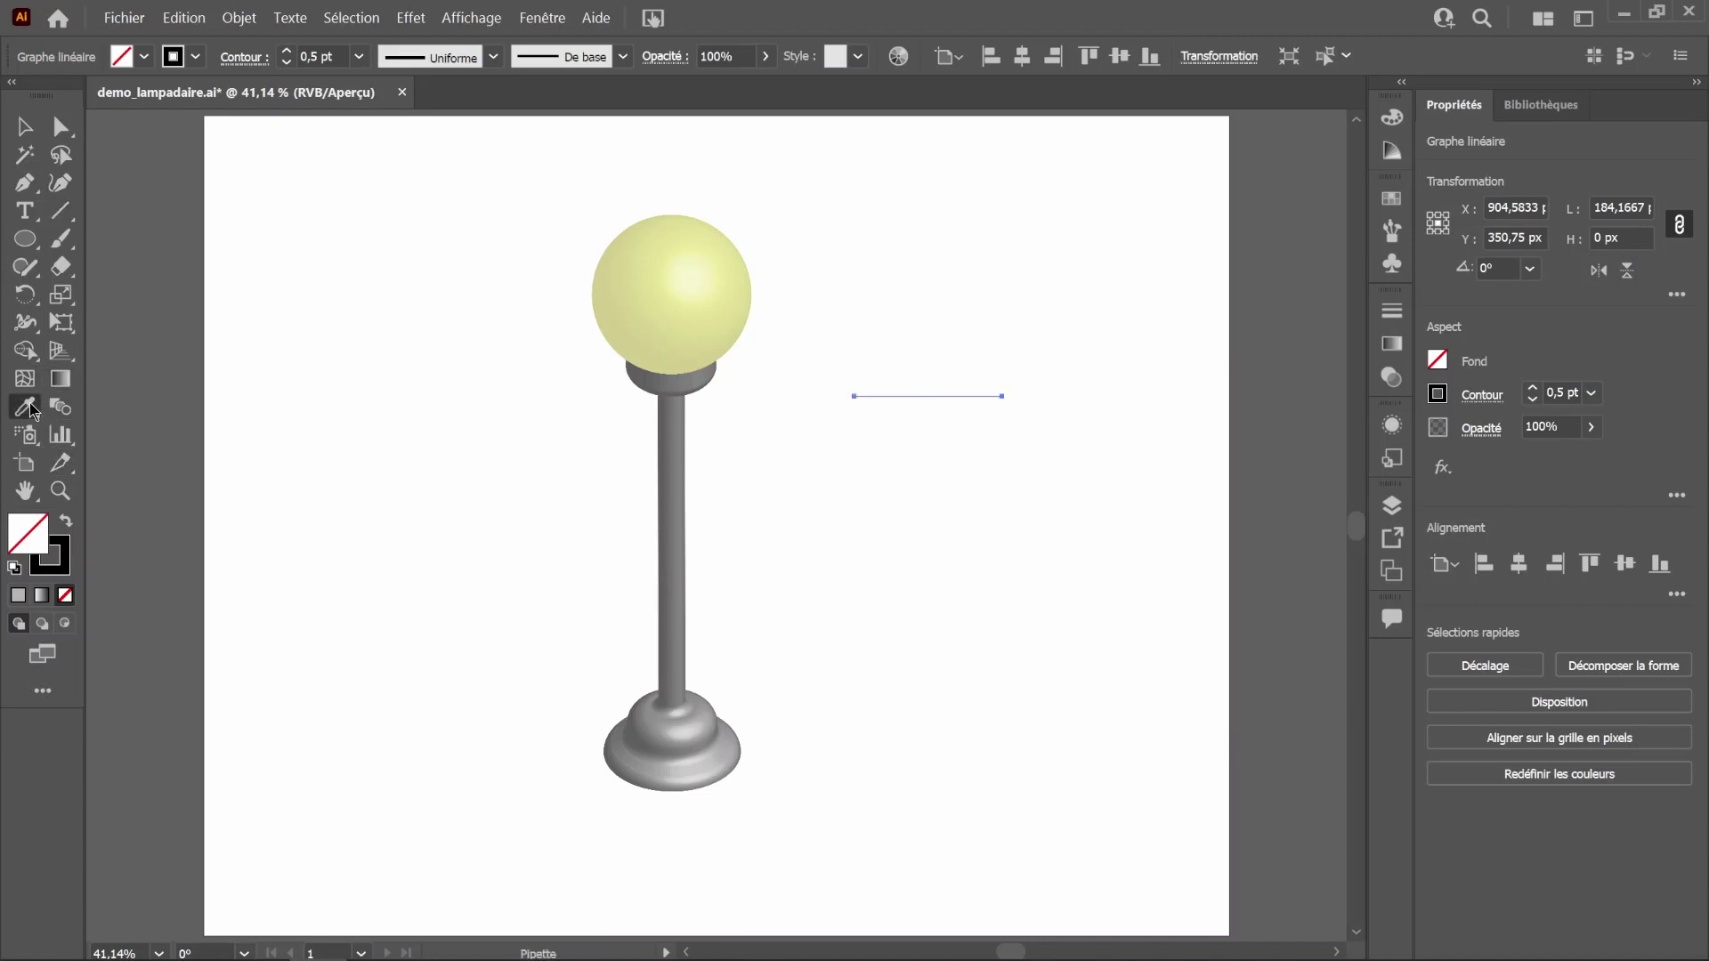
click(685, 400)
click(67, 526)
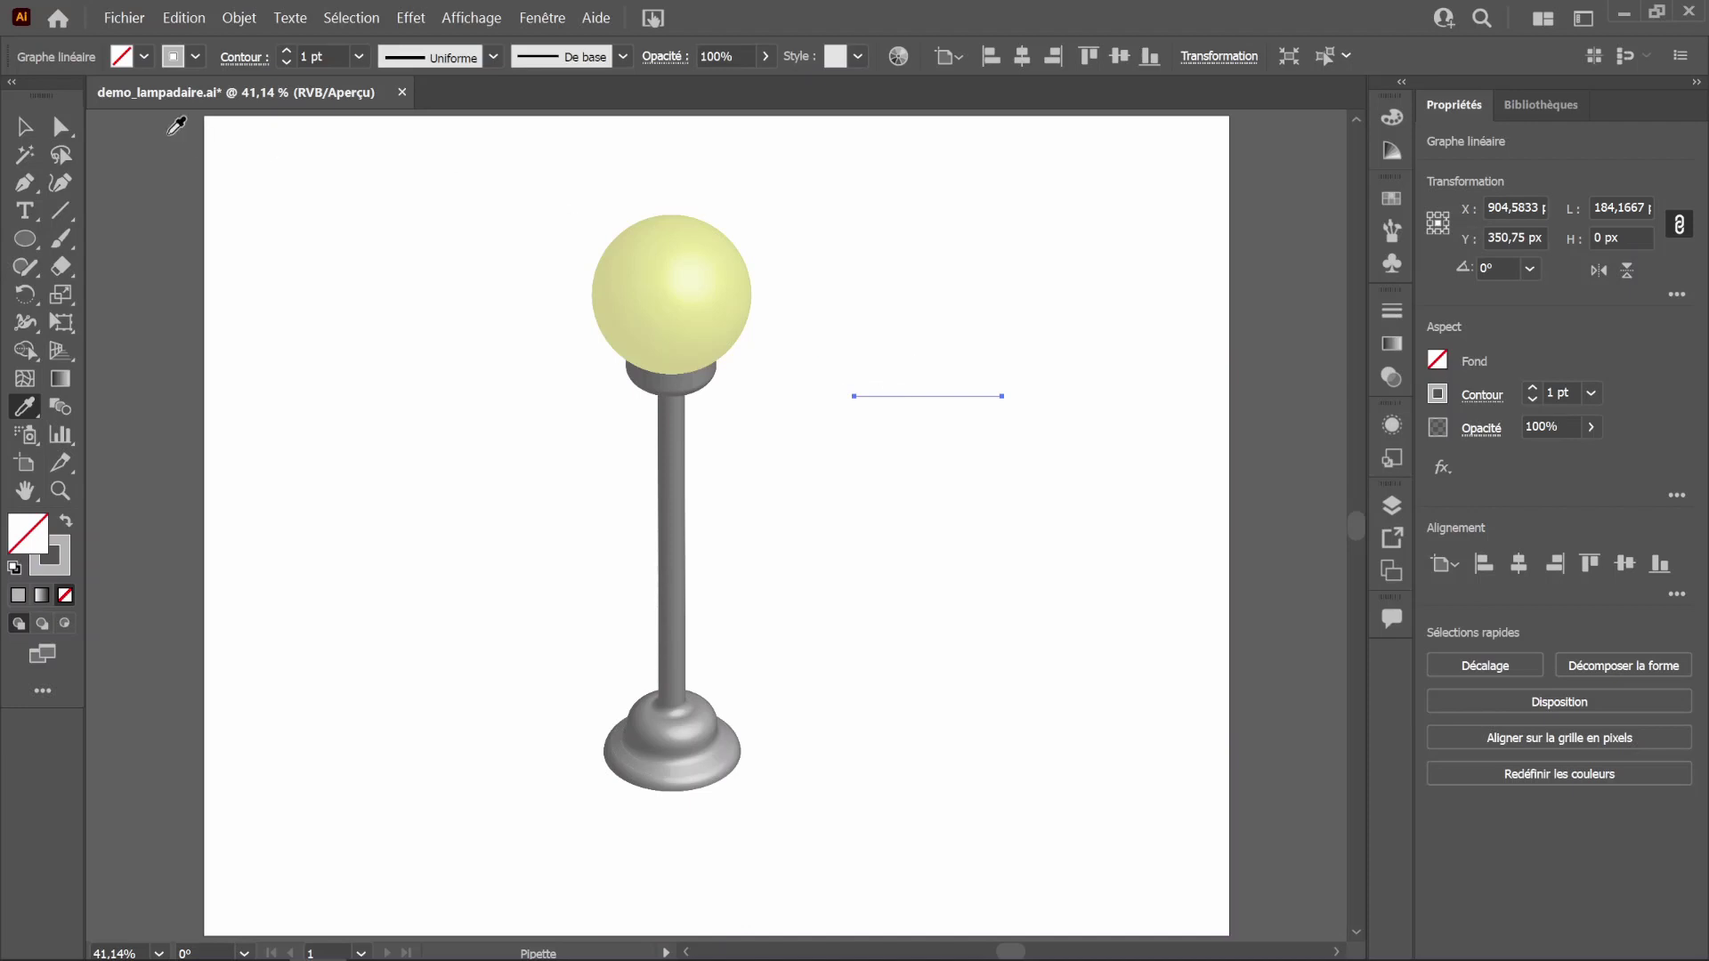
click(30, 136)
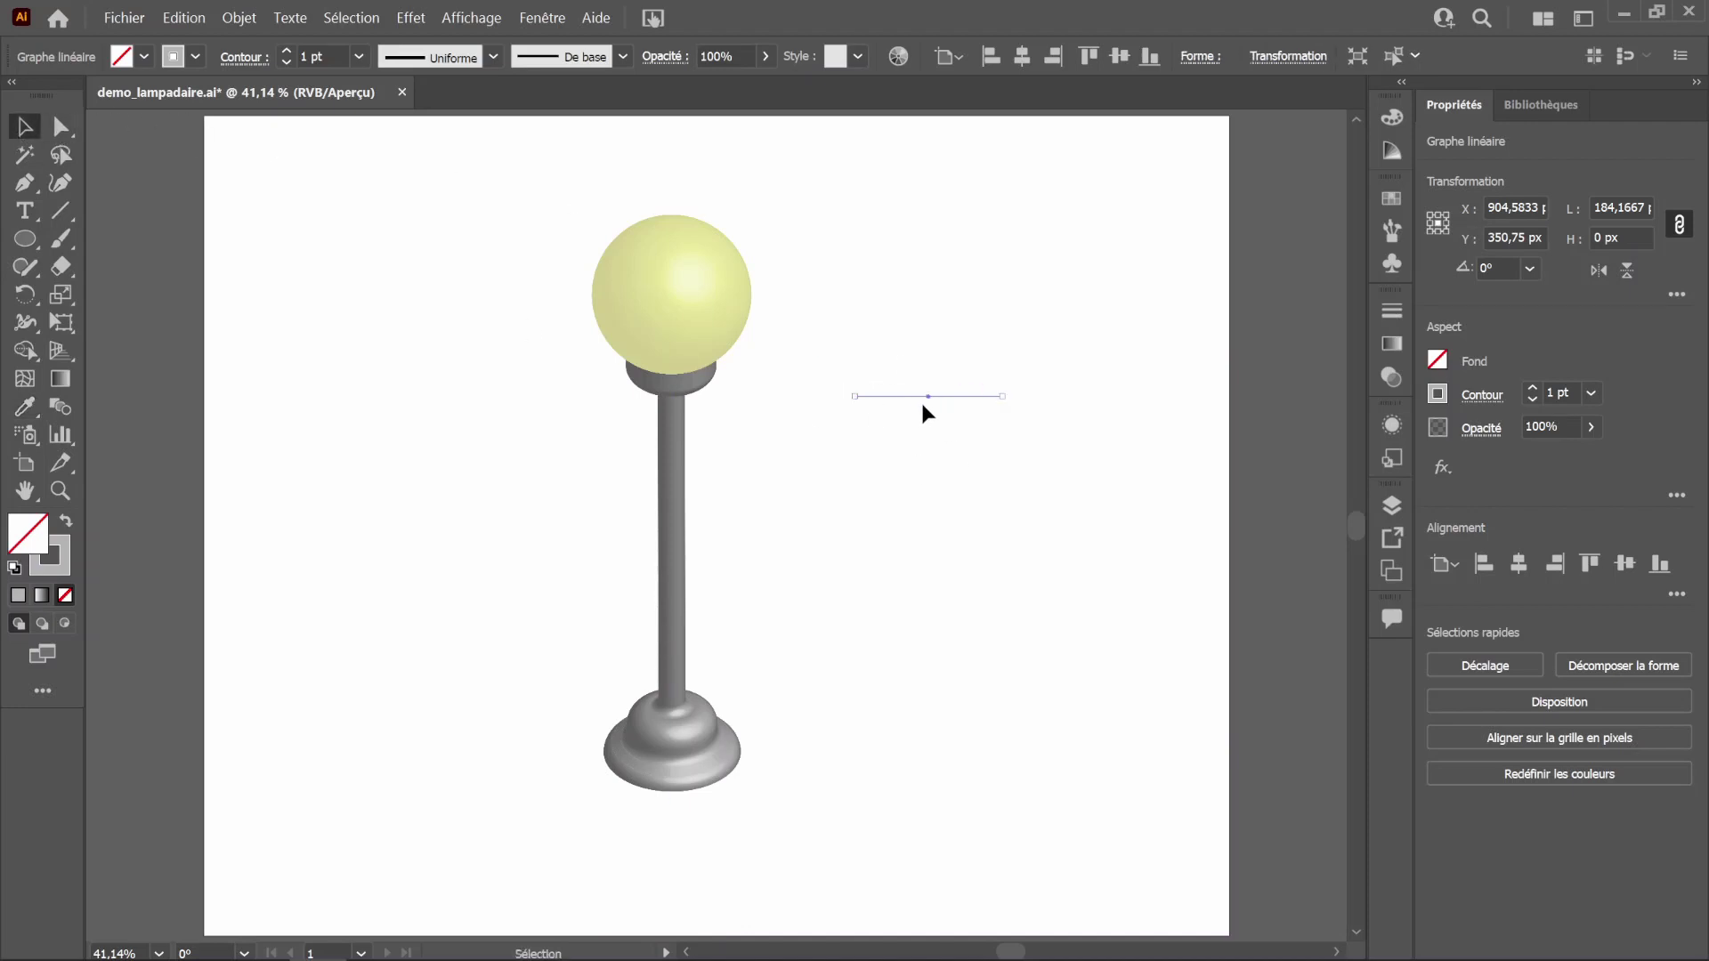
click(286, 51)
click(286, 52)
click(287, 52)
click(286, 51)
Step: Zoom in on the thick grey line
key(ctrl+space)
drag(950, 406, 1175, 492)
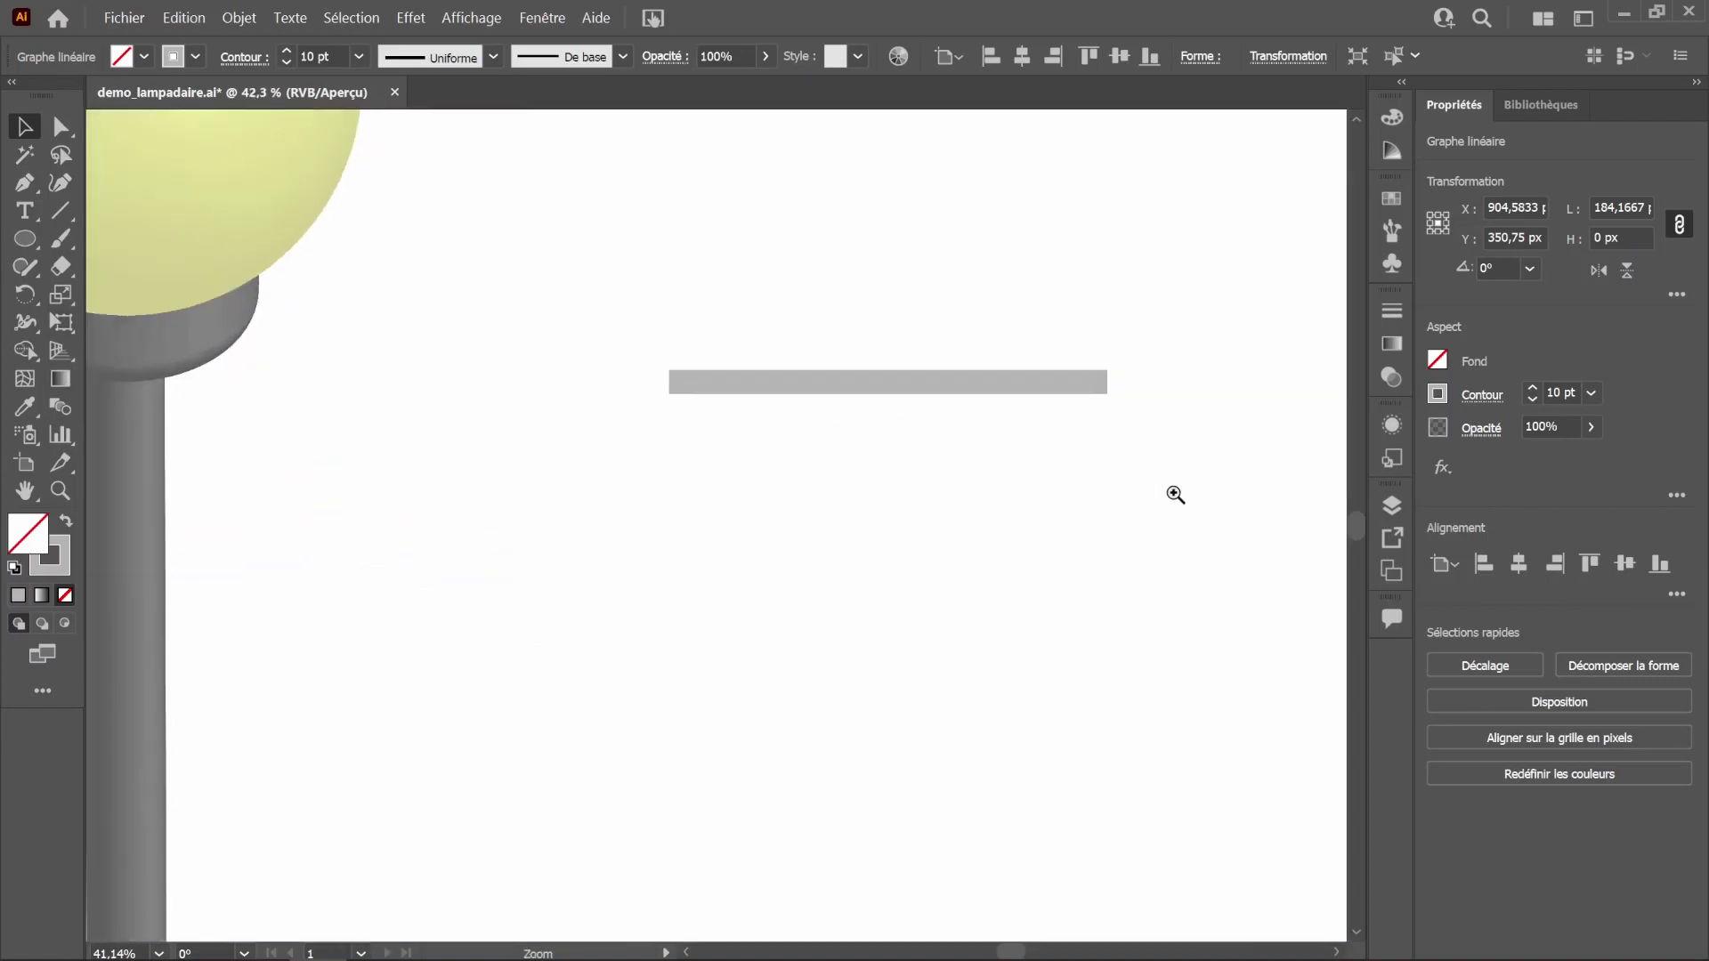
drag(1079, 469, 783, 549)
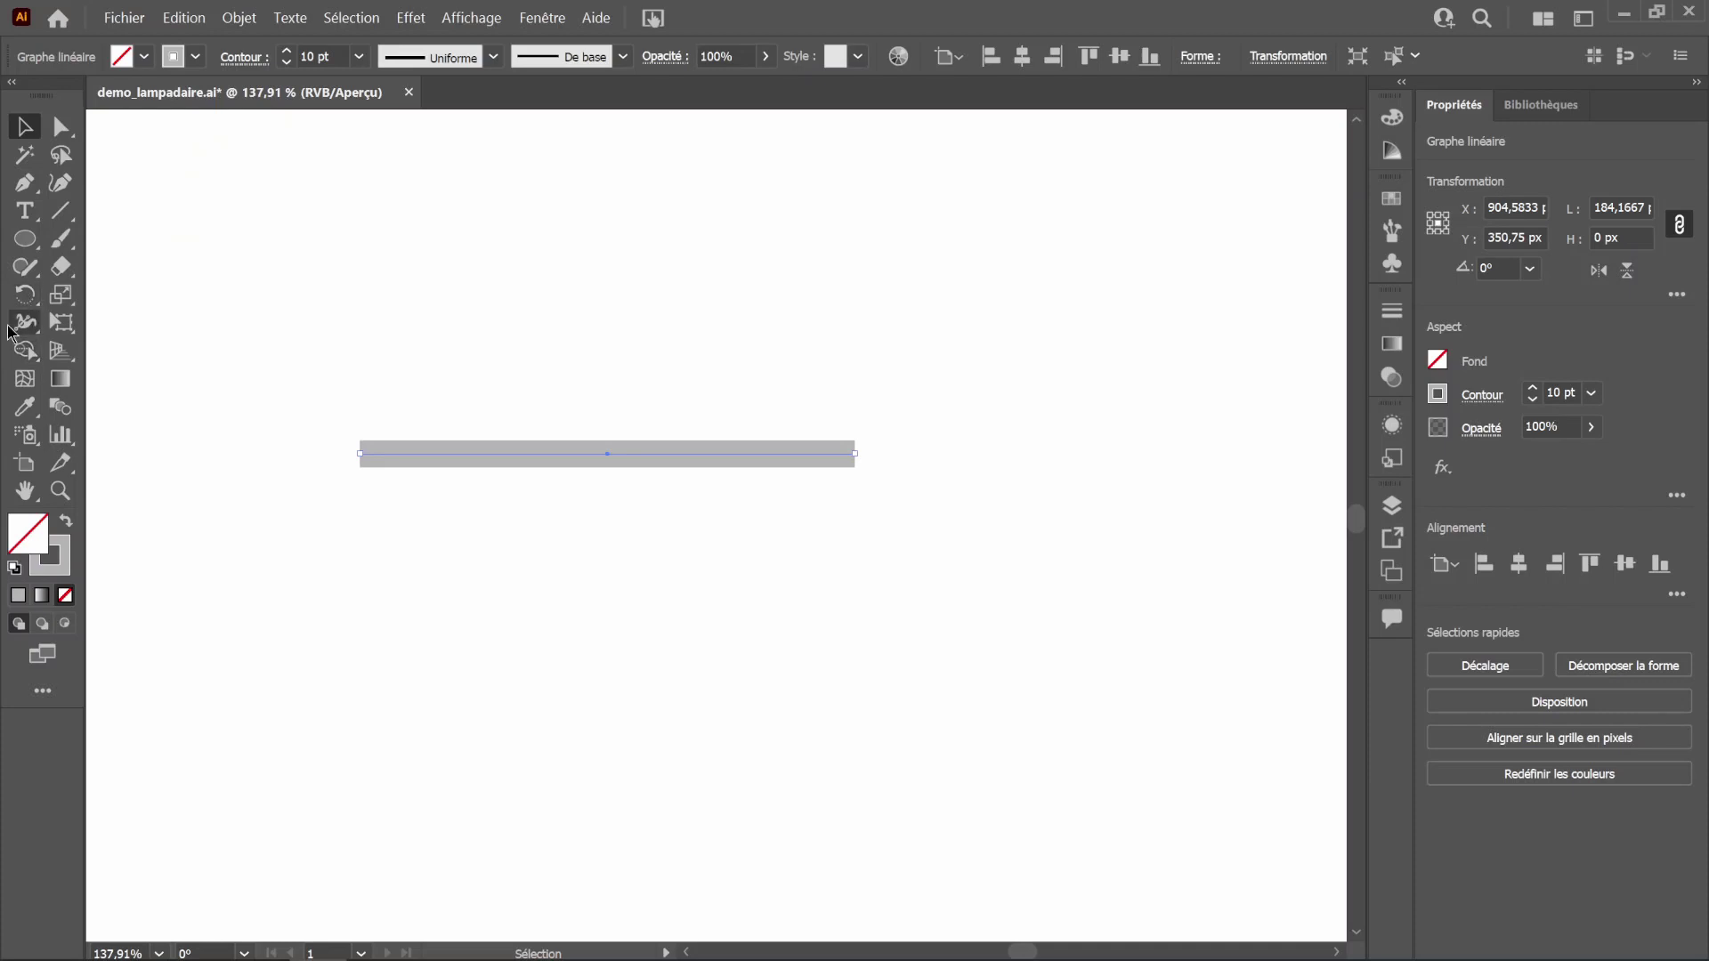
click(26, 326)
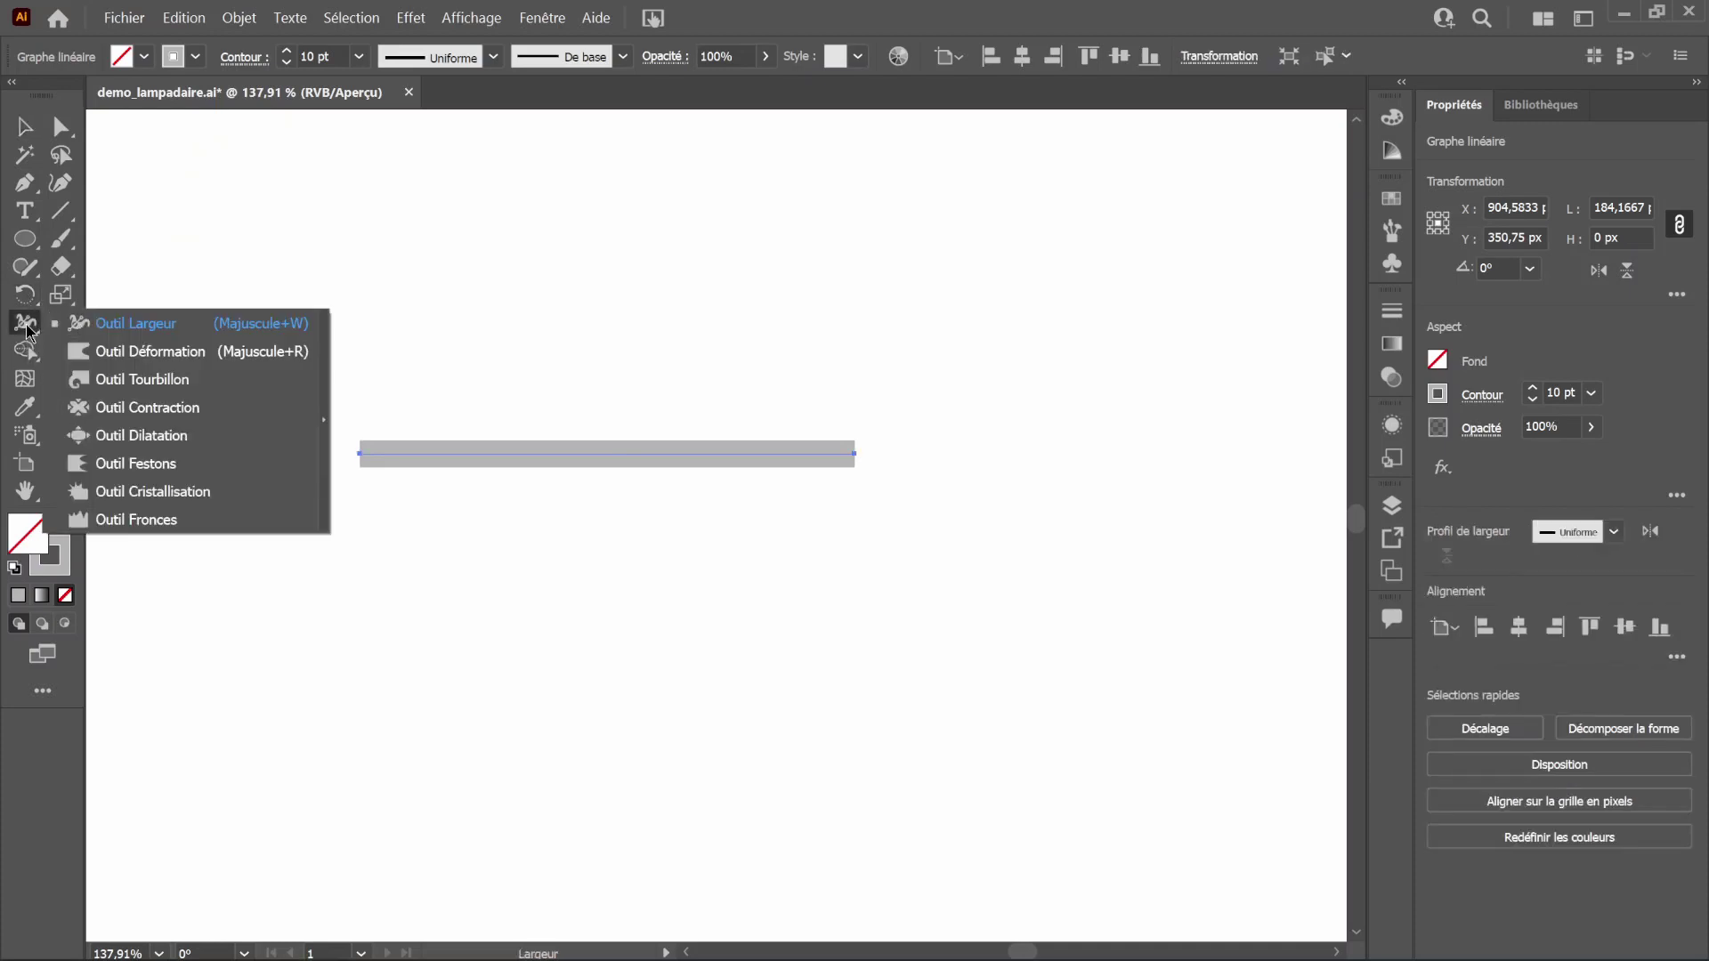
Step: Twirl the line's right end into a spiral, redoing the first attempt once
click(185, 382)
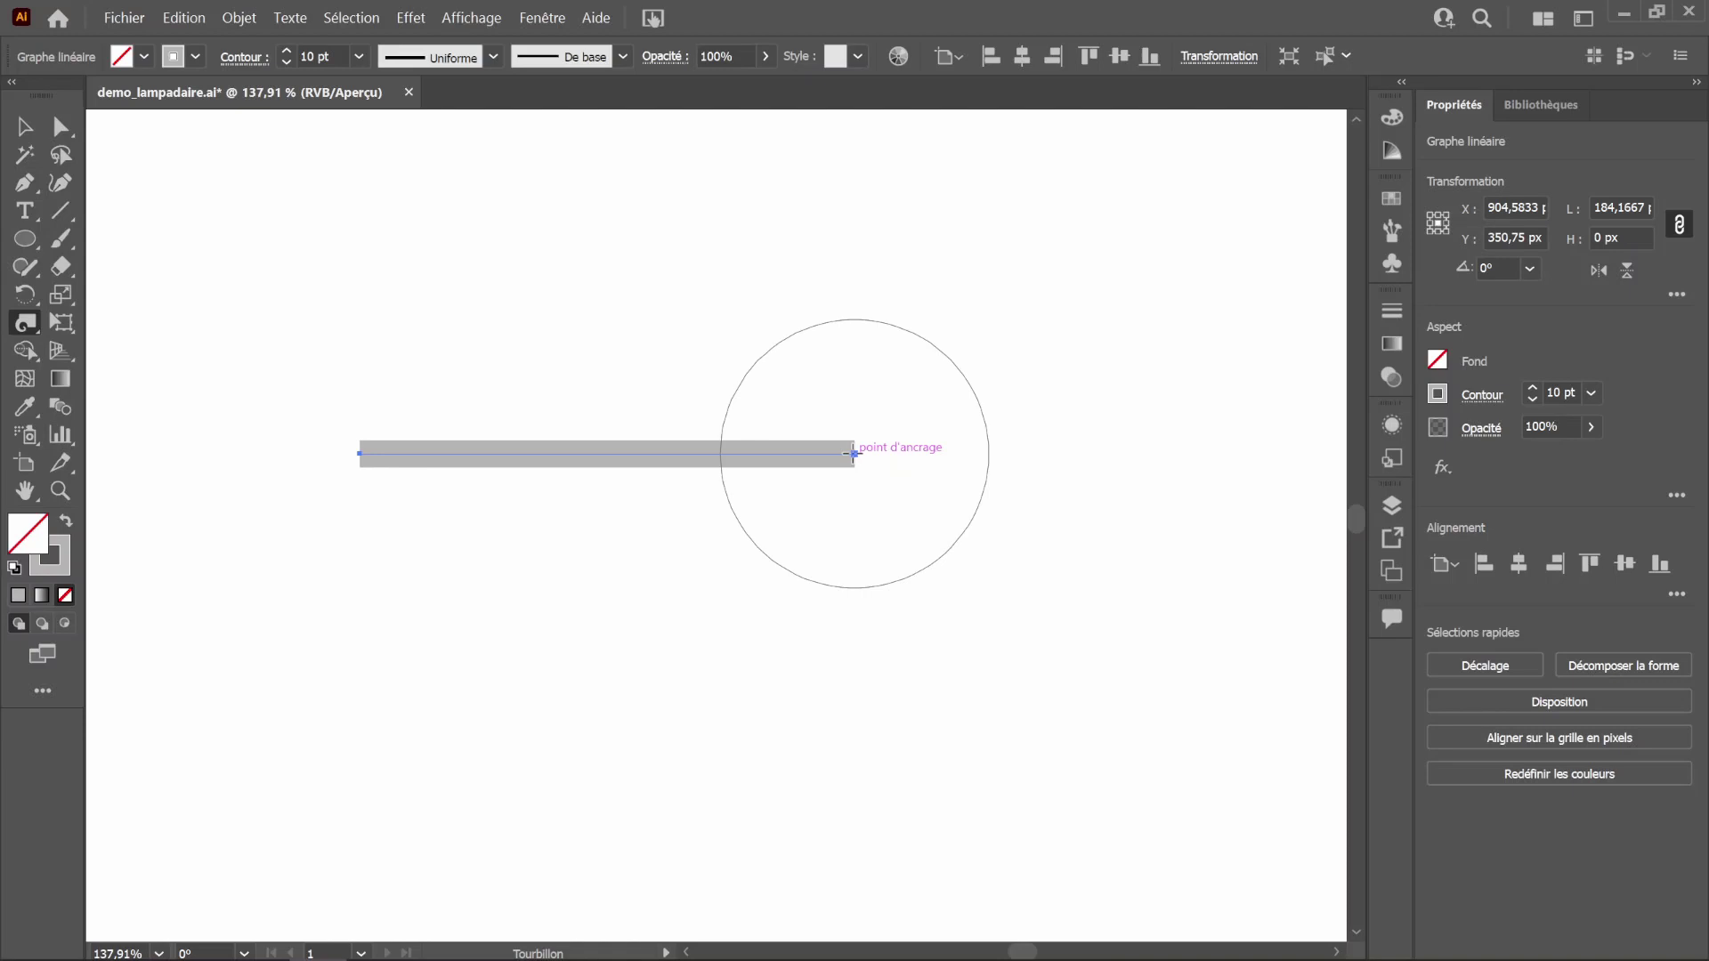
drag(853, 453, 854, 453)
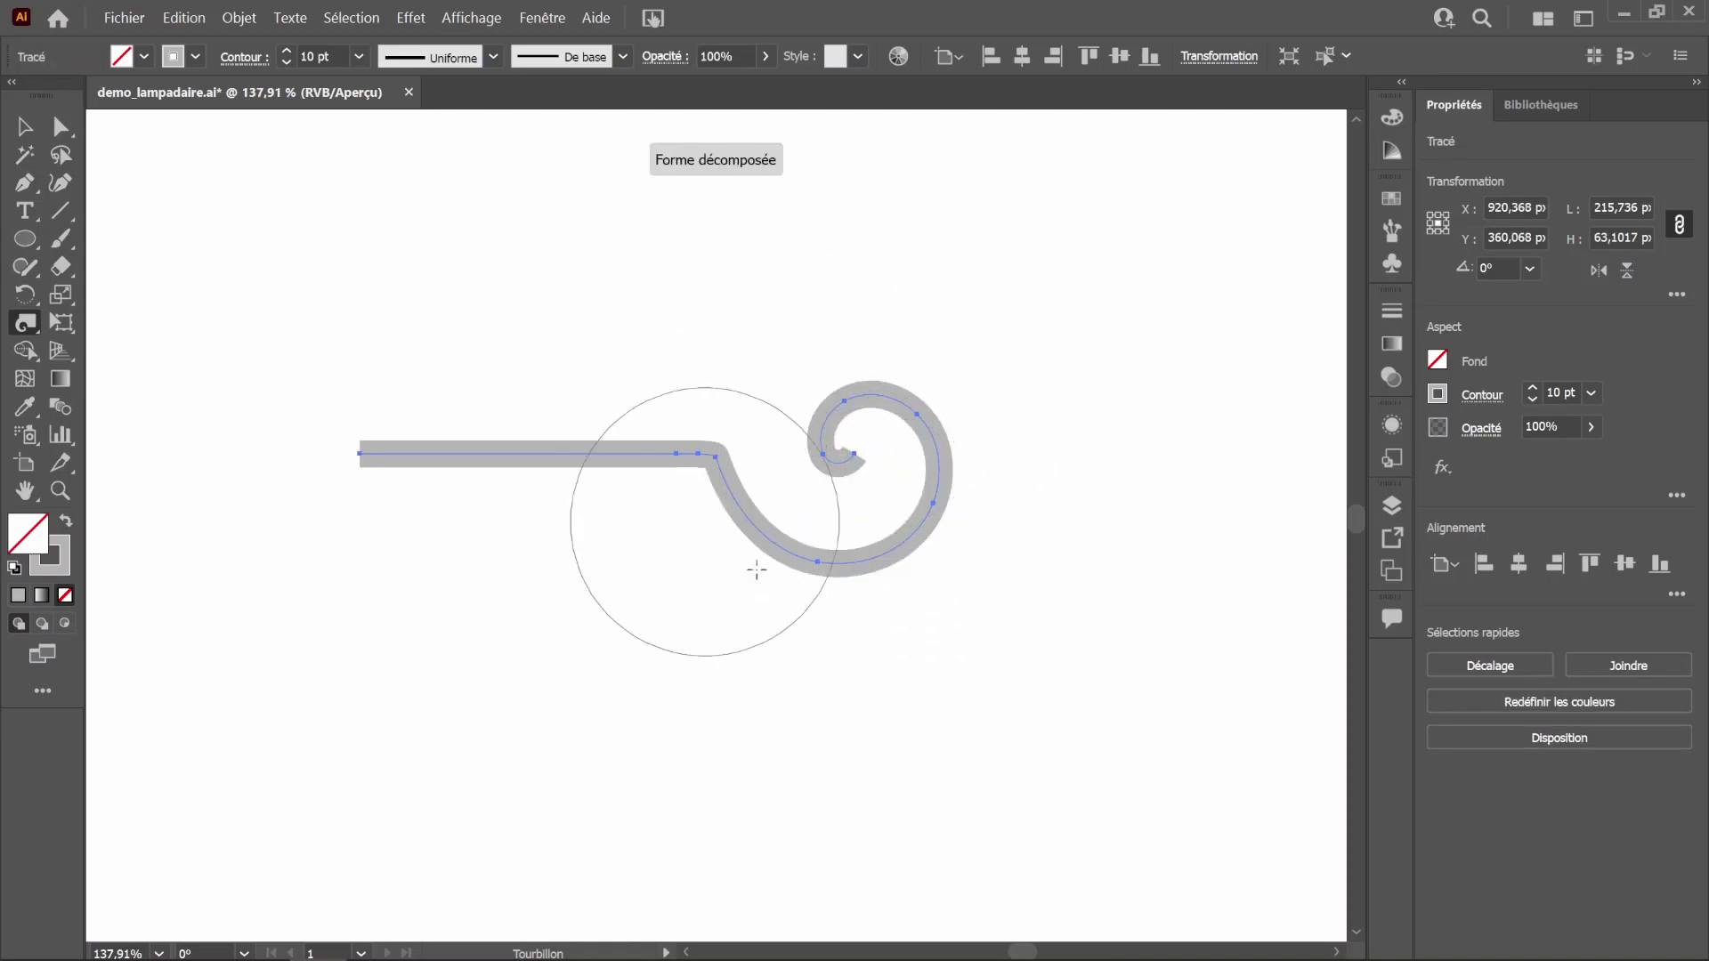
key(ctrl)
key(ctrl+z)
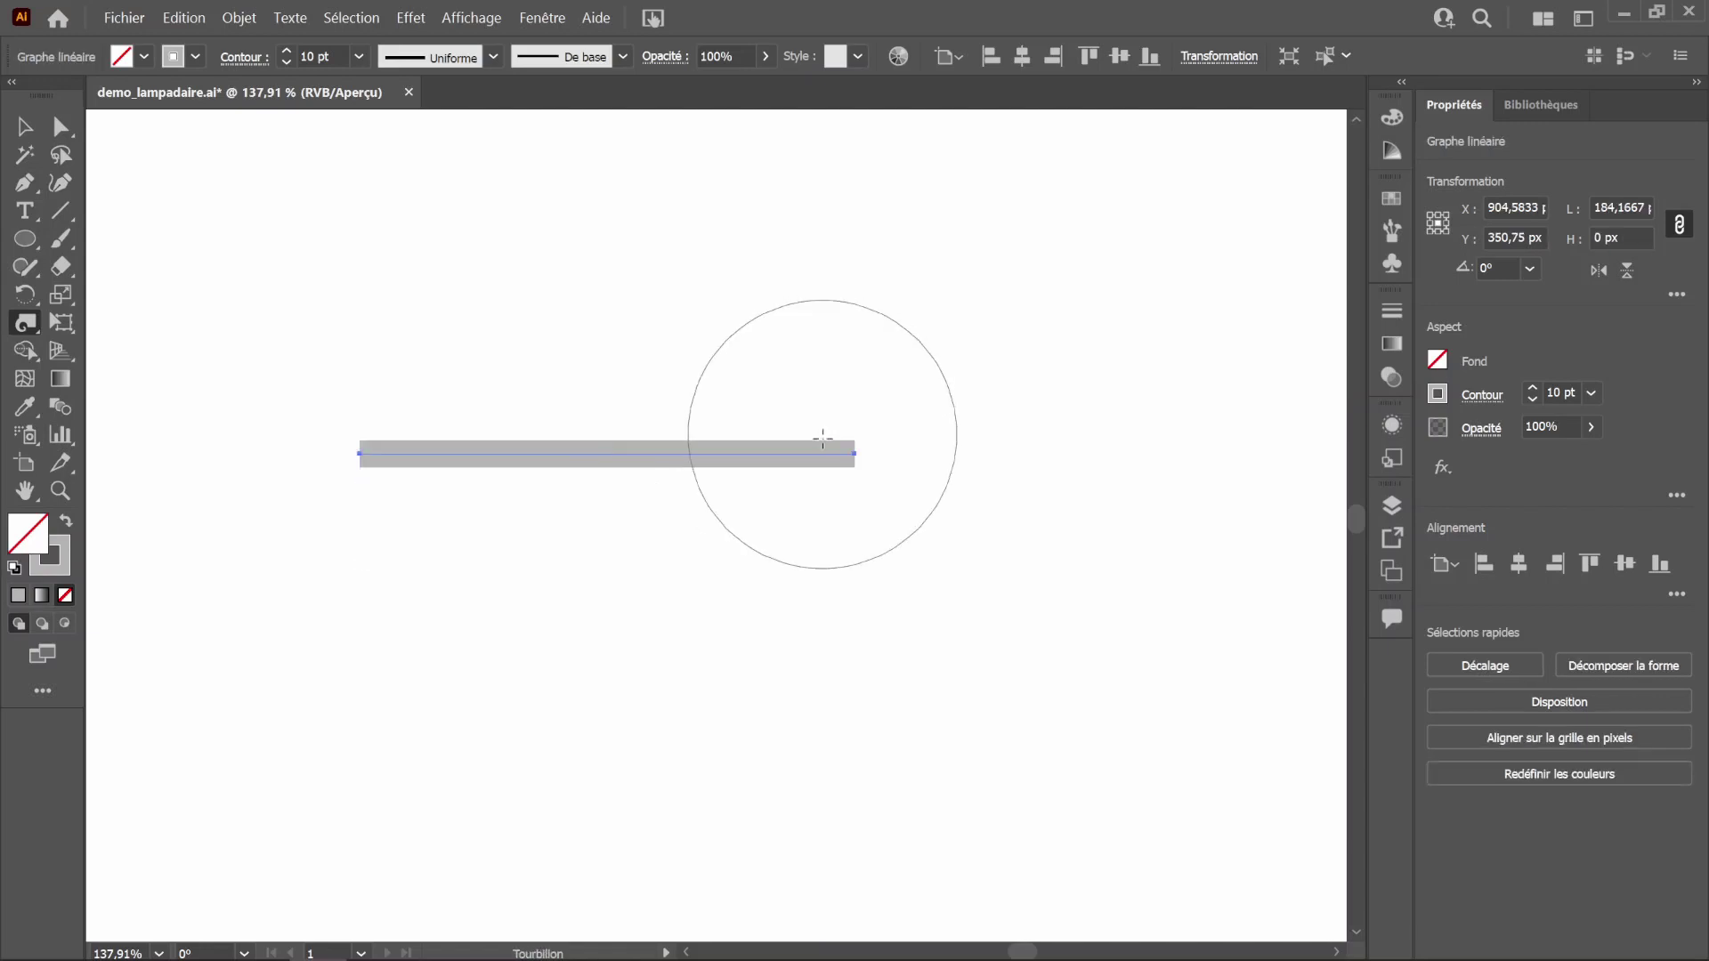
drag(854, 453, 923, 352)
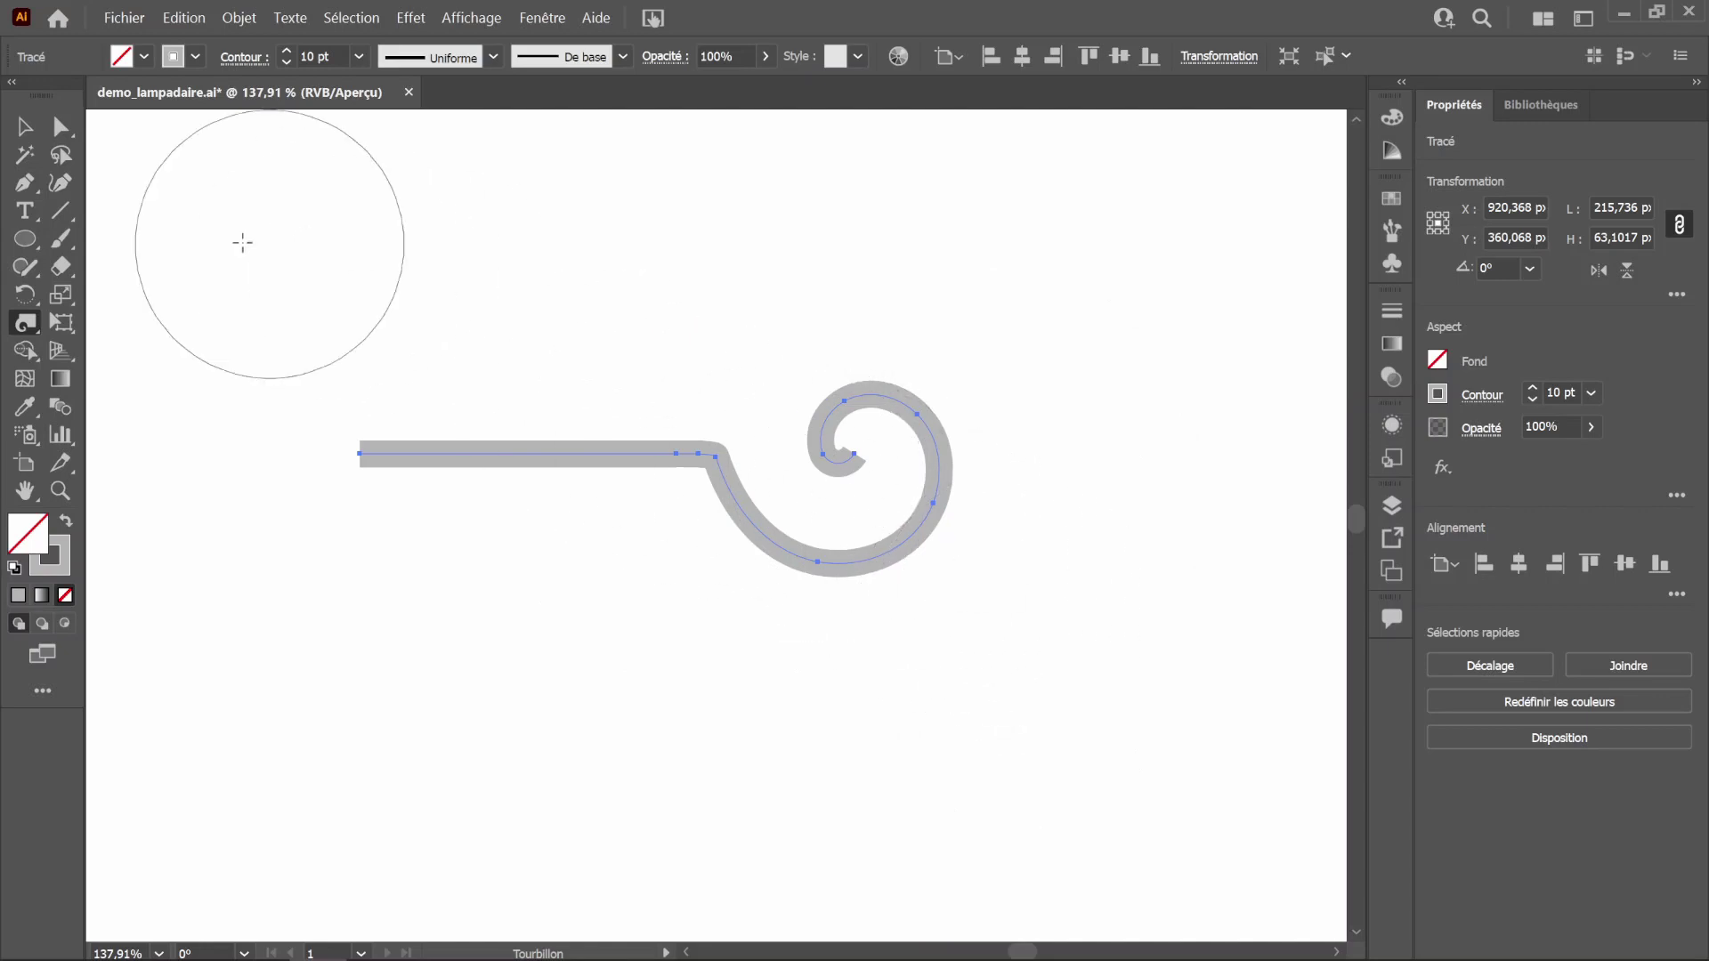
click(24, 127)
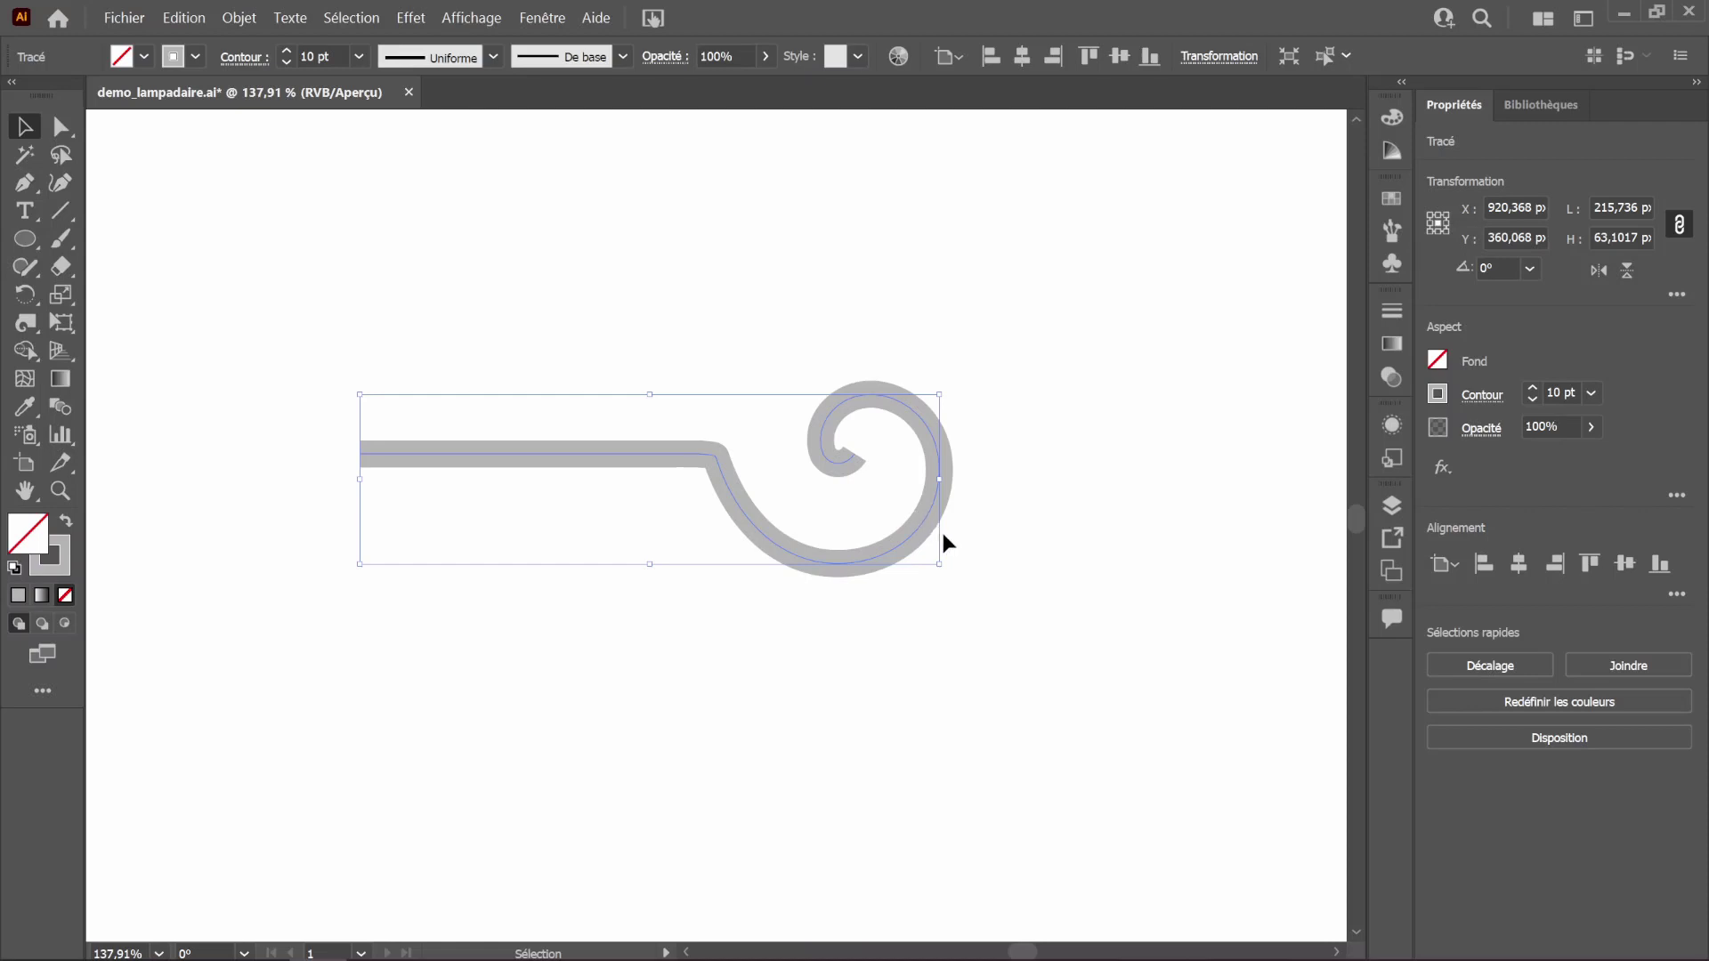
mouse_move(936, 534)
mouse_down()
mouse_move(759, 519)
mouse_move(813, 534)
mouse_up()
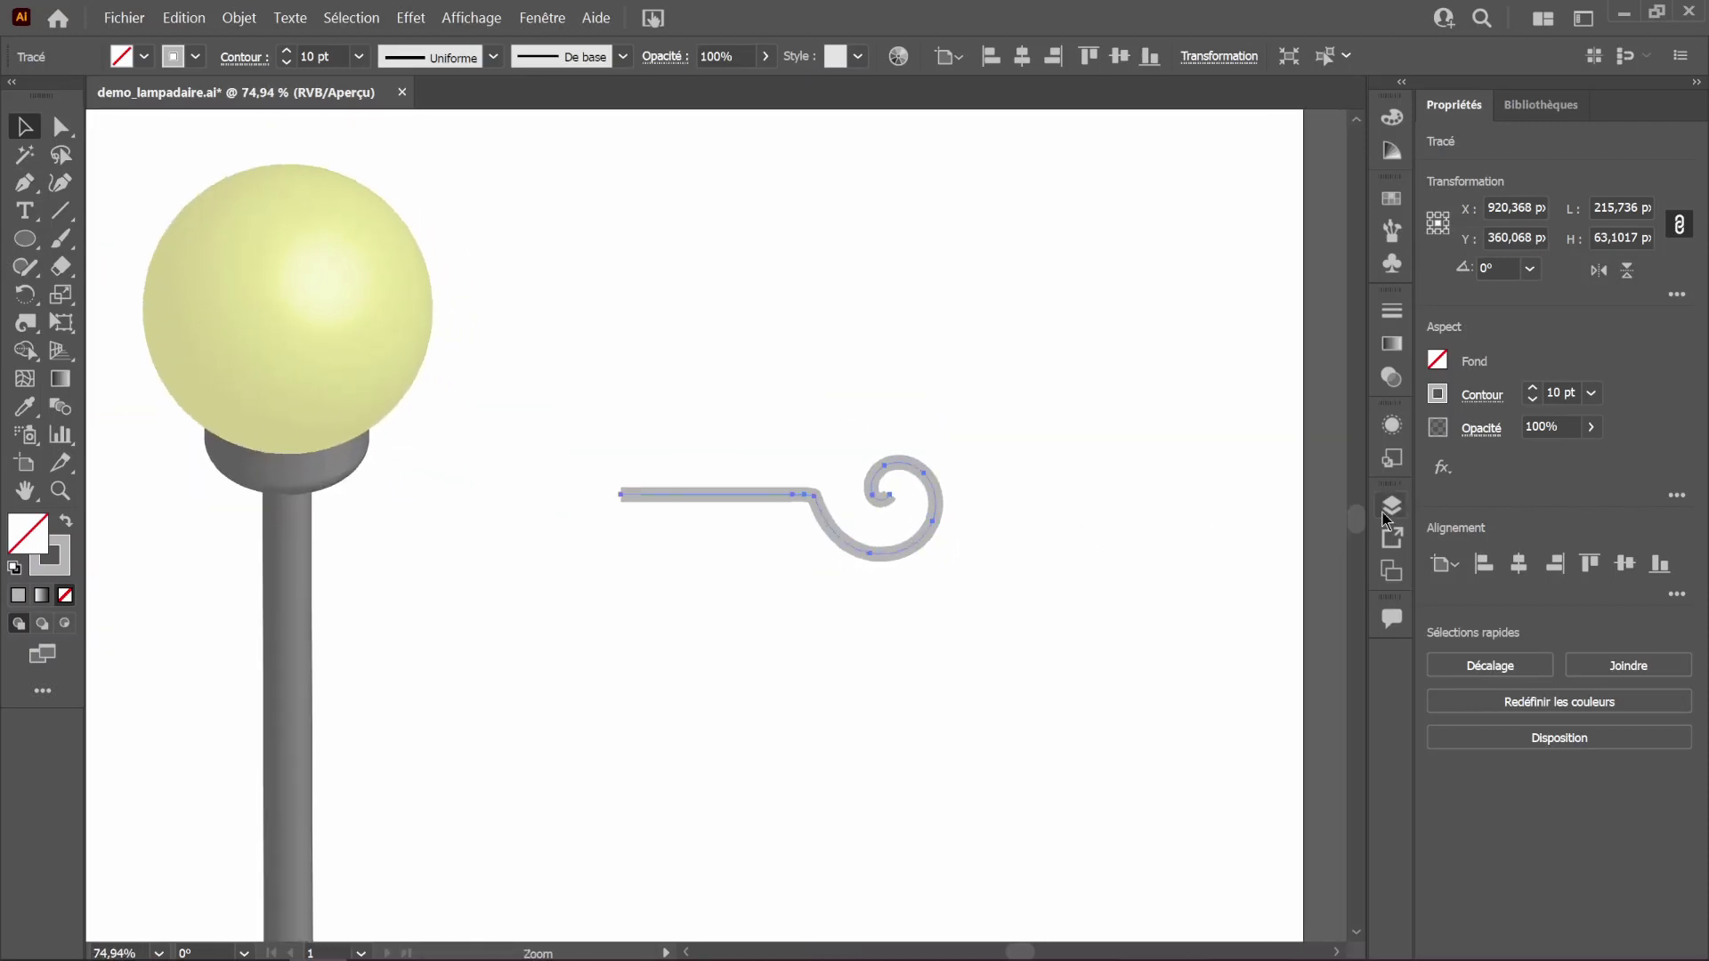
Step: Add a classic 3D Extrude & Bevel effect to the spiral in Isometric Left view
click(1392, 426)
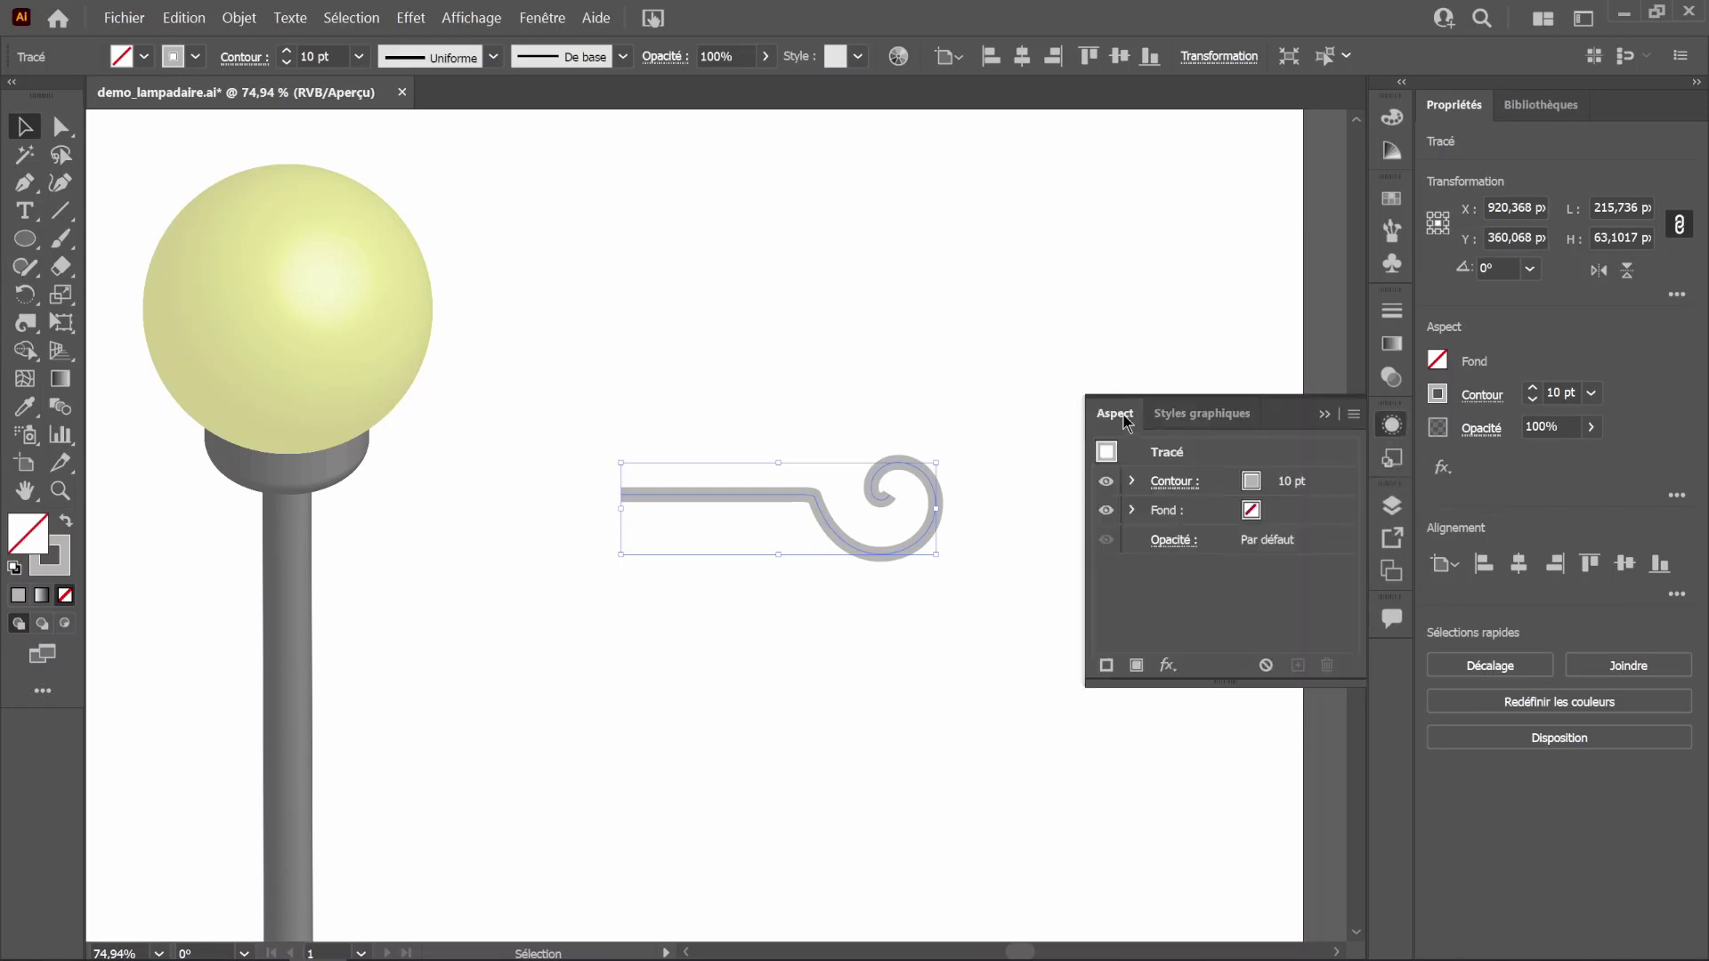
click(1168, 667)
mouse_move(1224, 187)
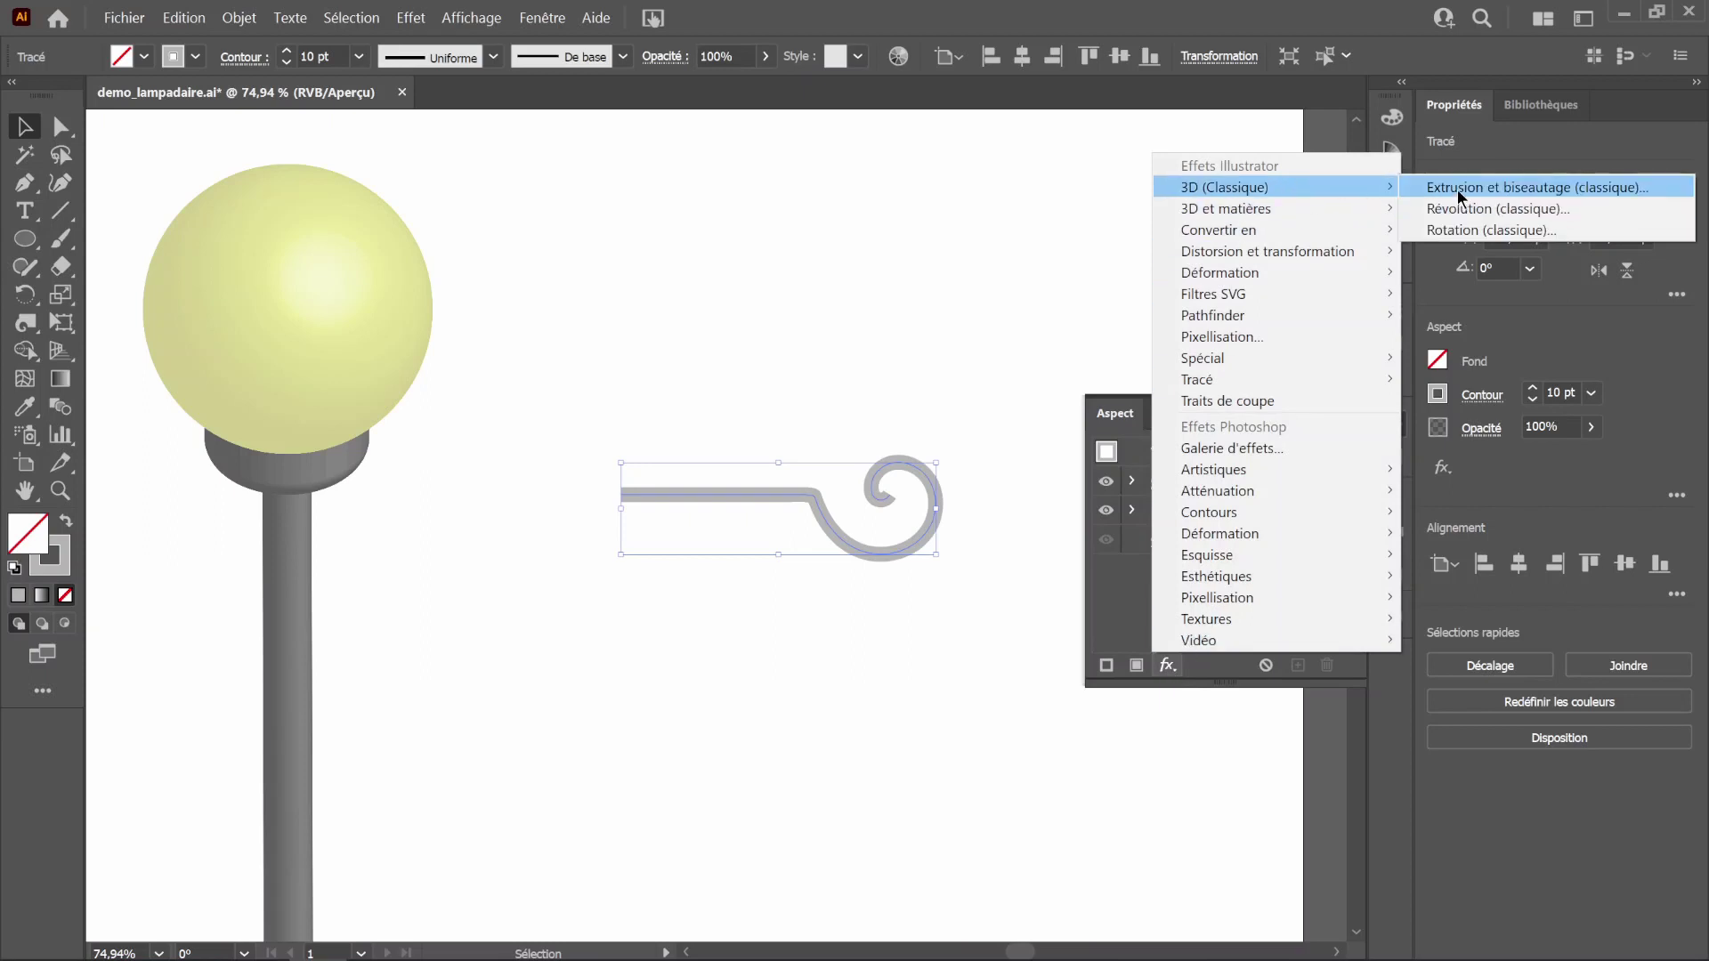
click(1459, 190)
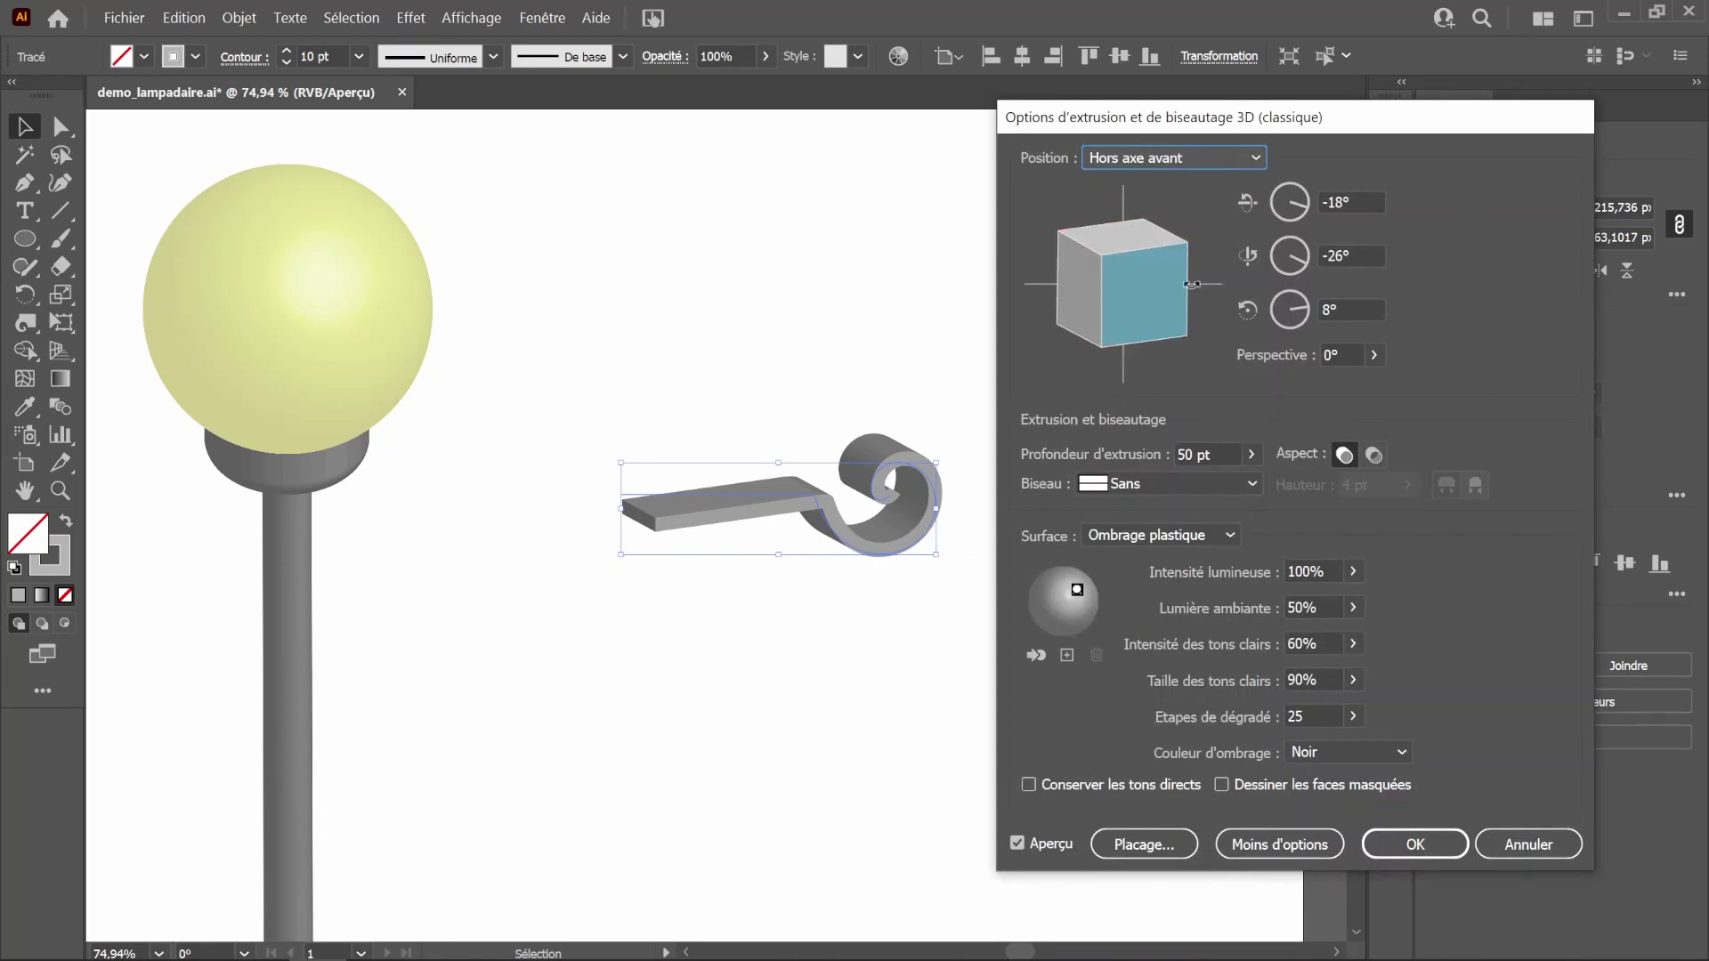
click(1225, 156)
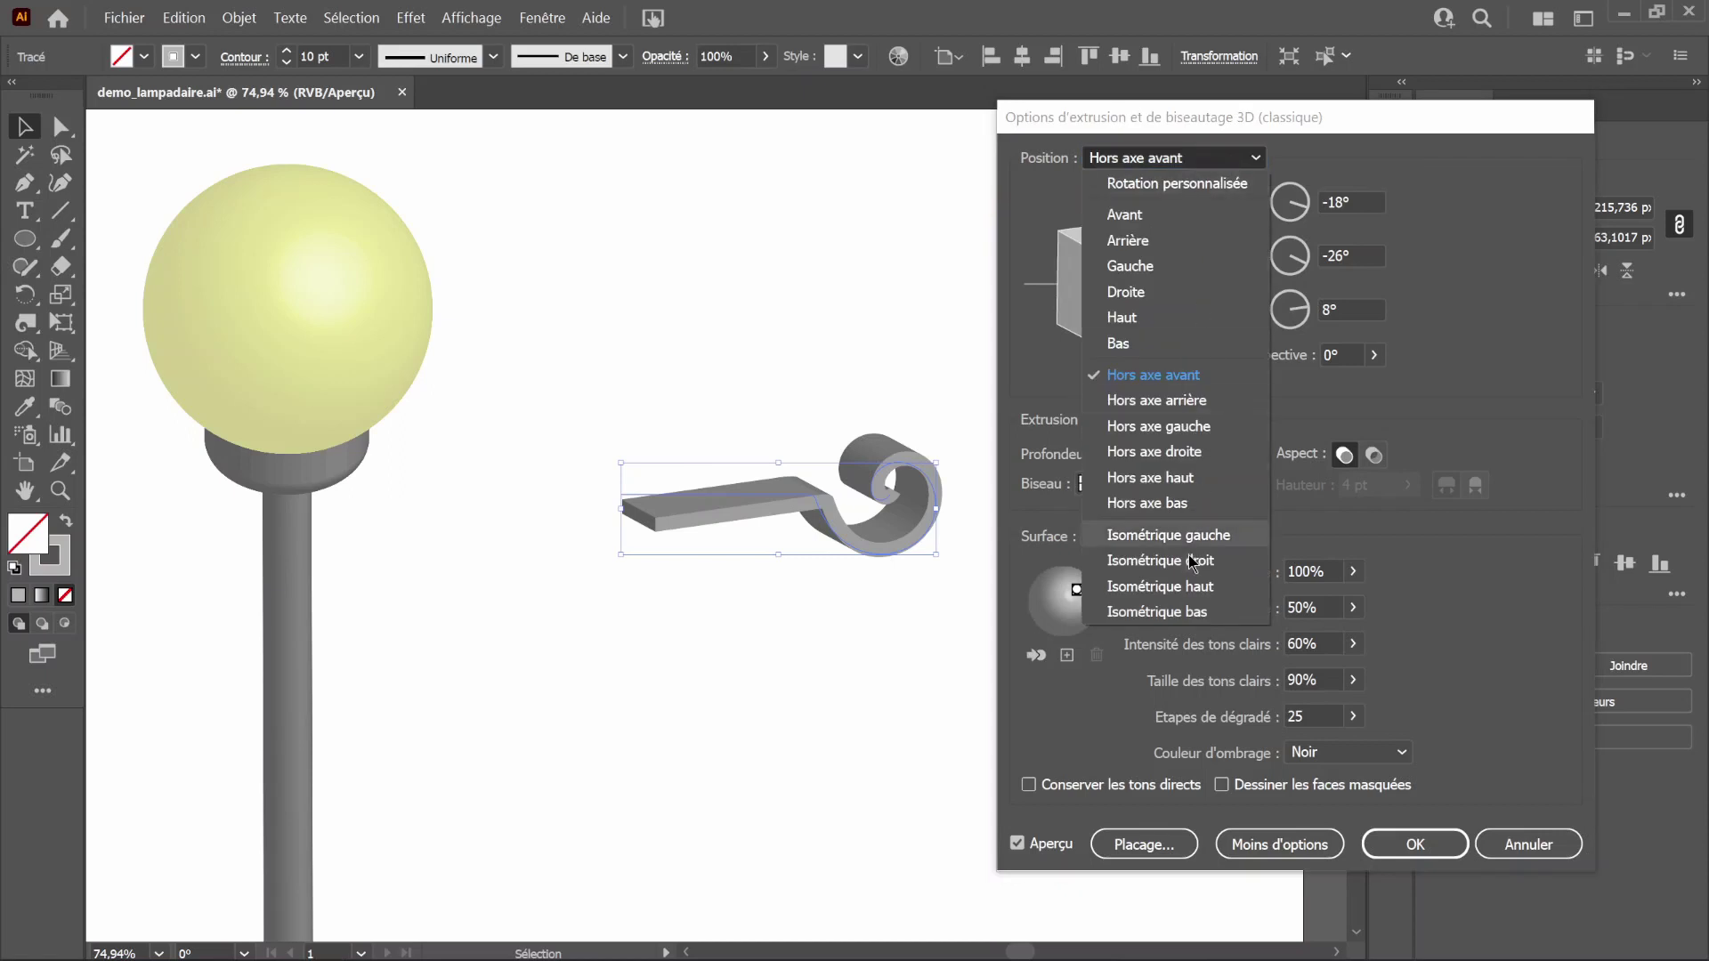
click(1209, 563)
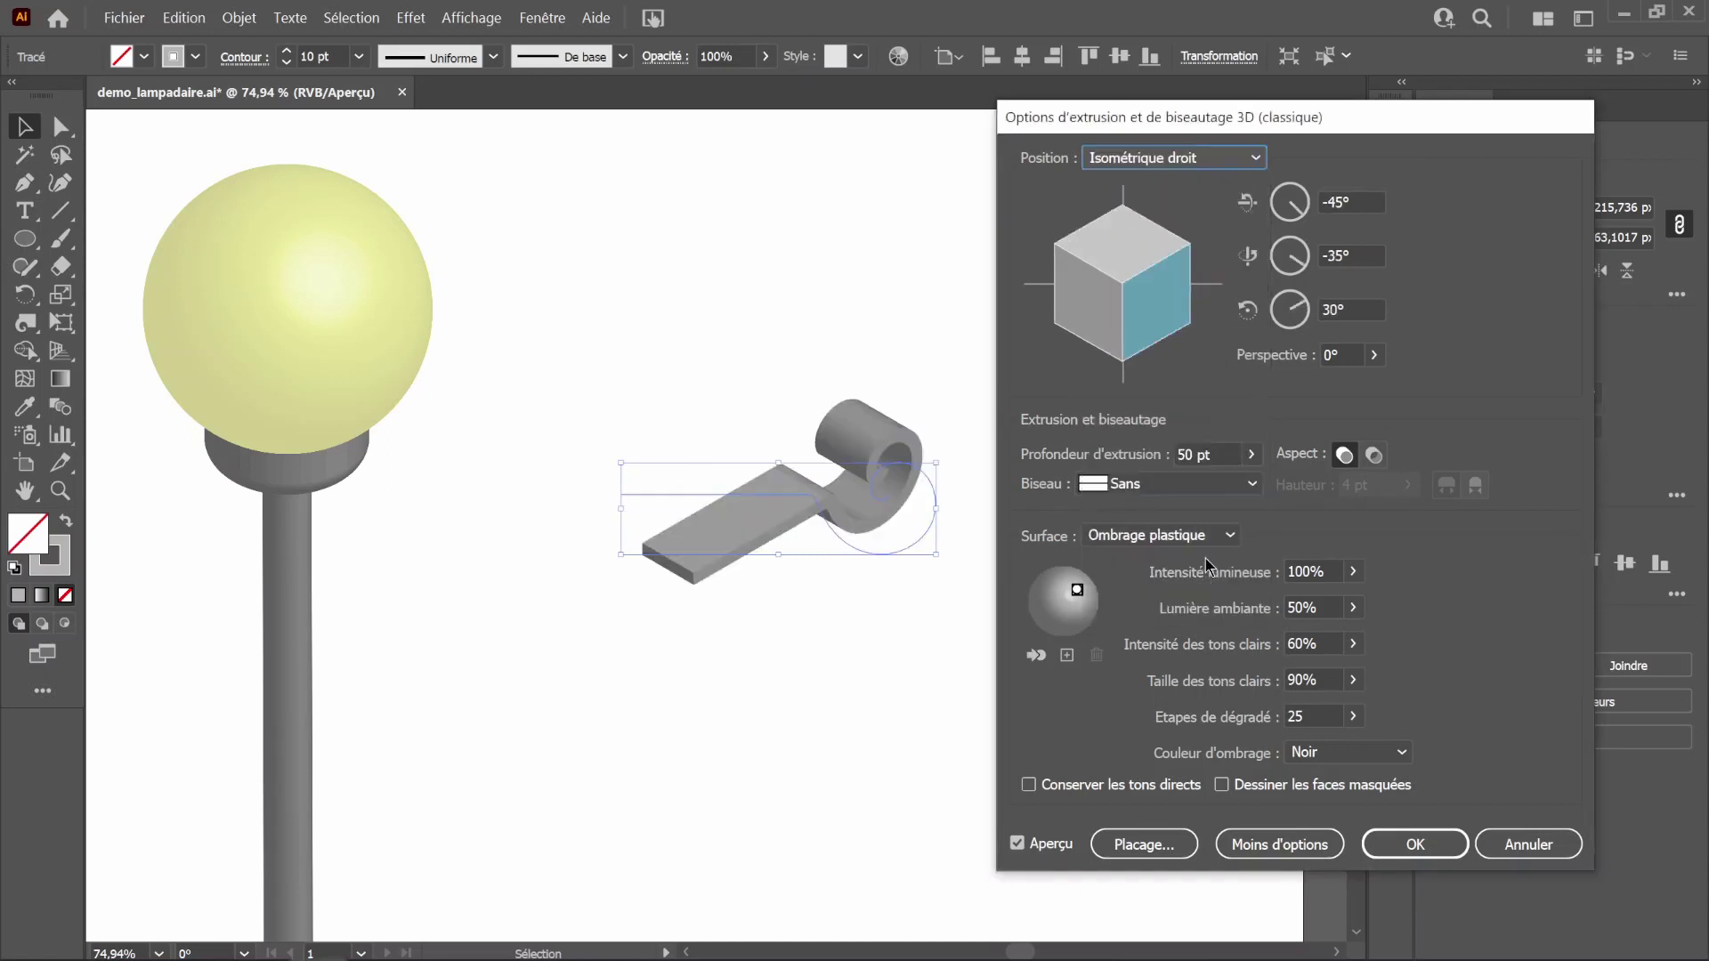
click(1249, 151)
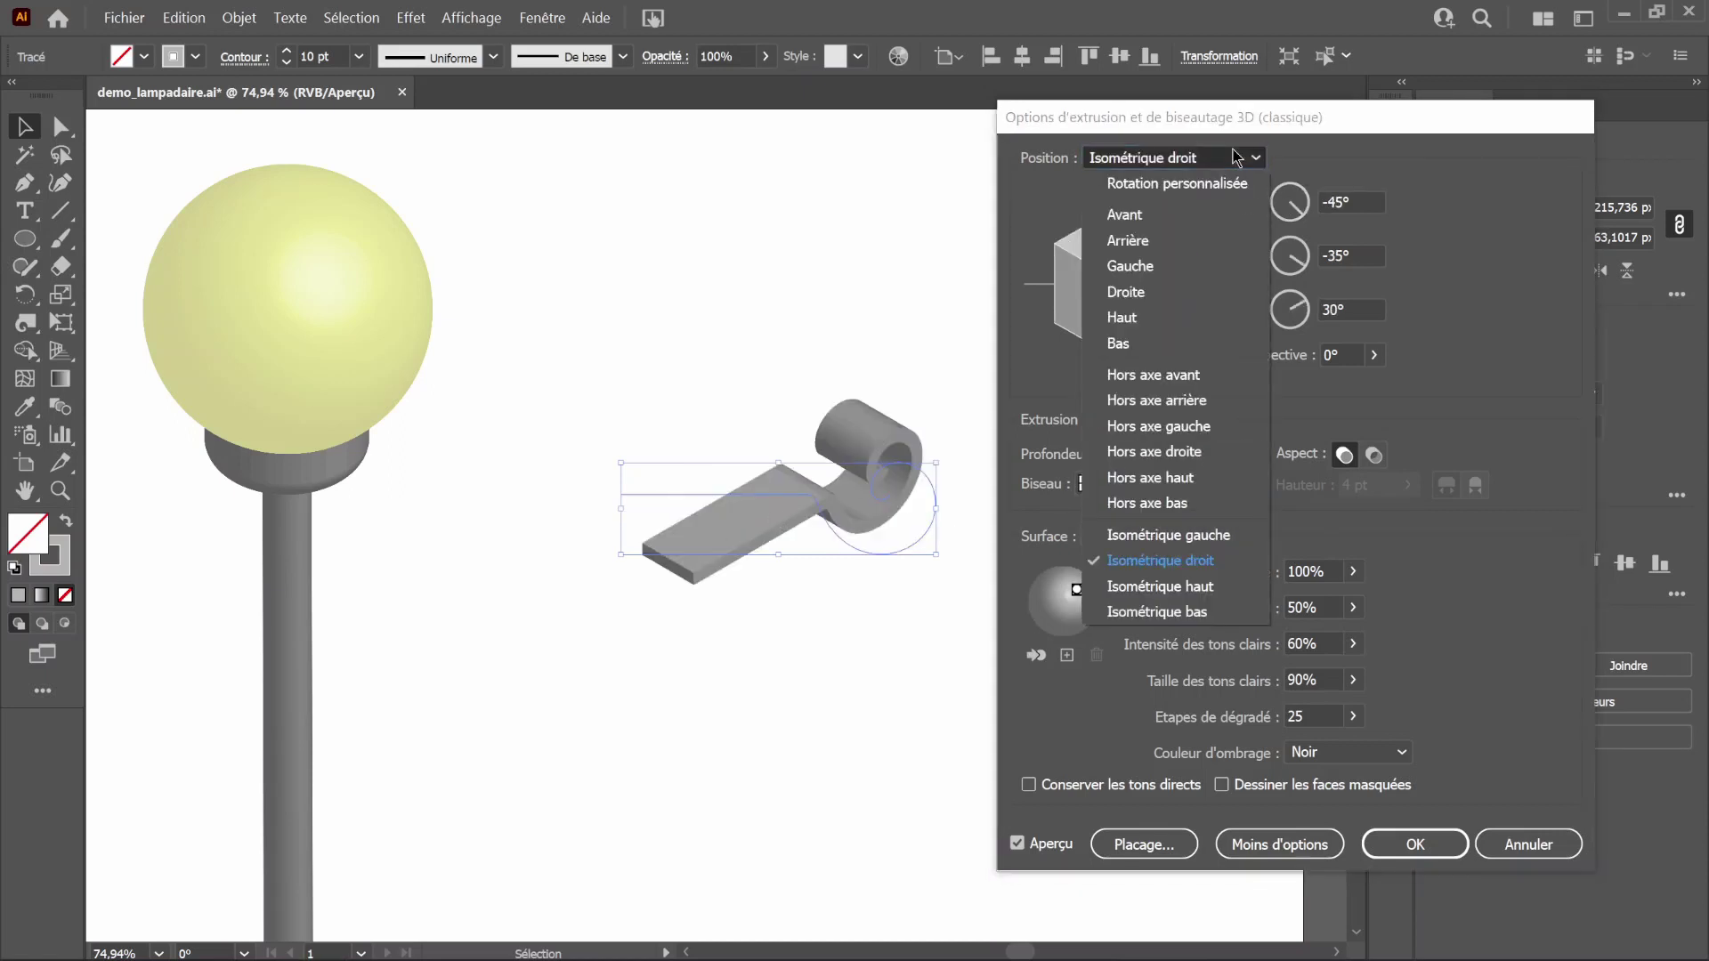
click(1197, 546)
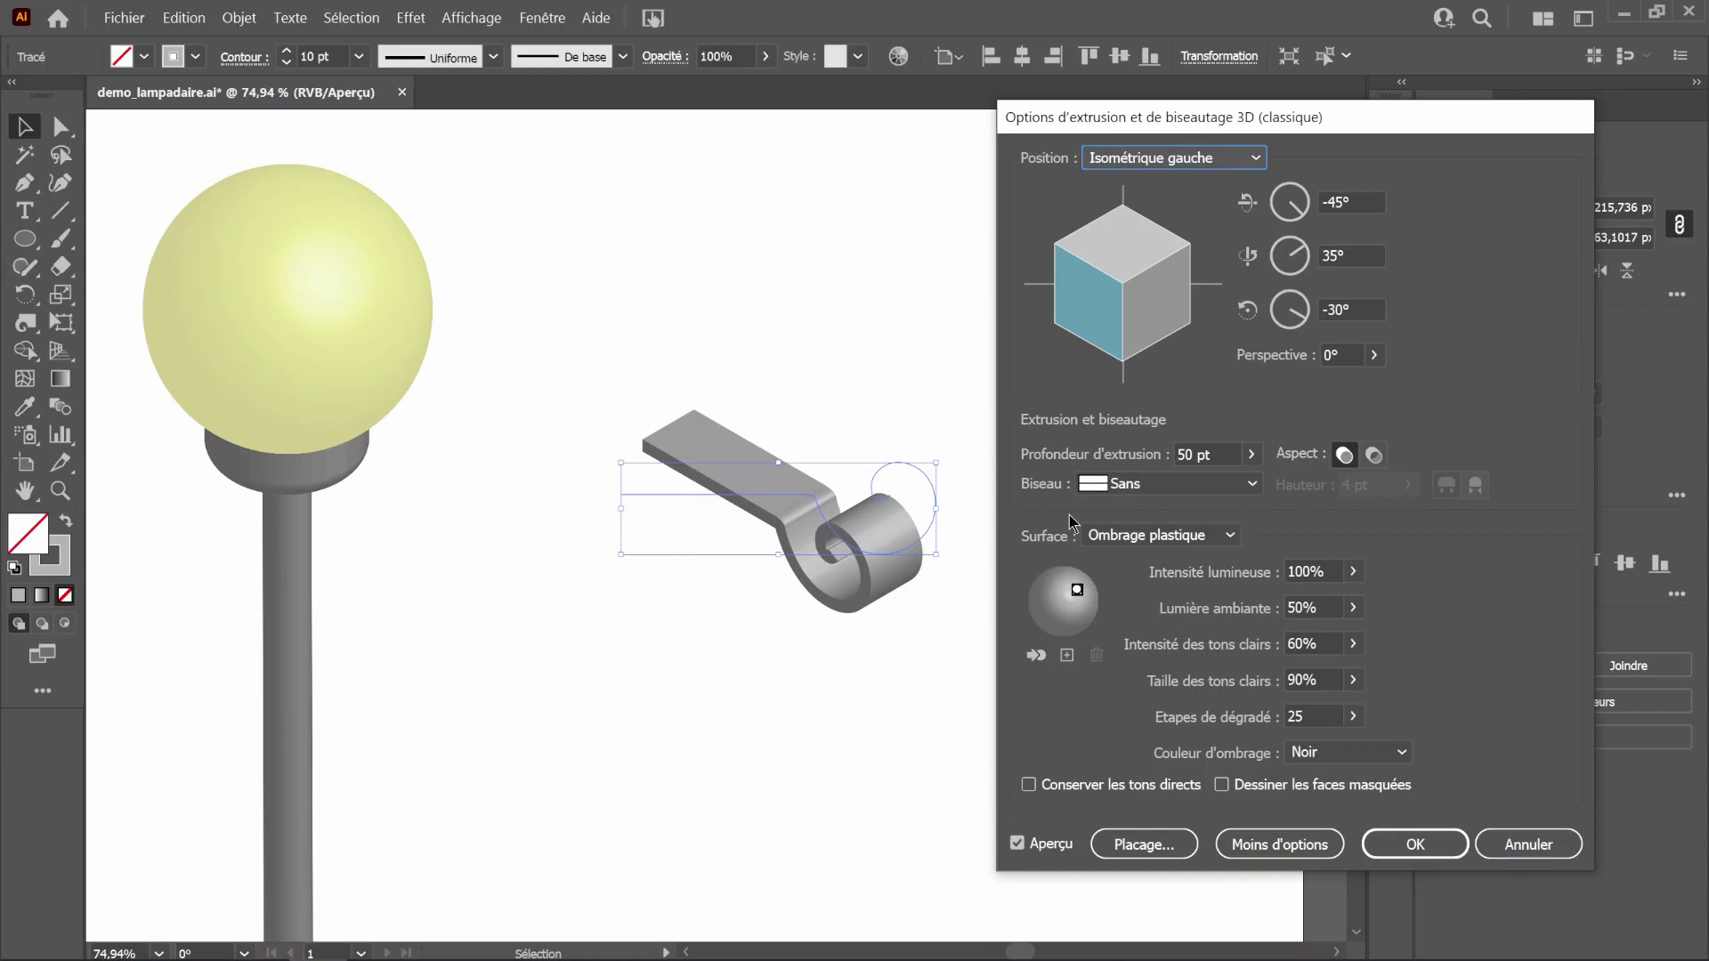
Step: Set the extrusion depth to 15 pt and accept the 3D settings
click(1253, 455)
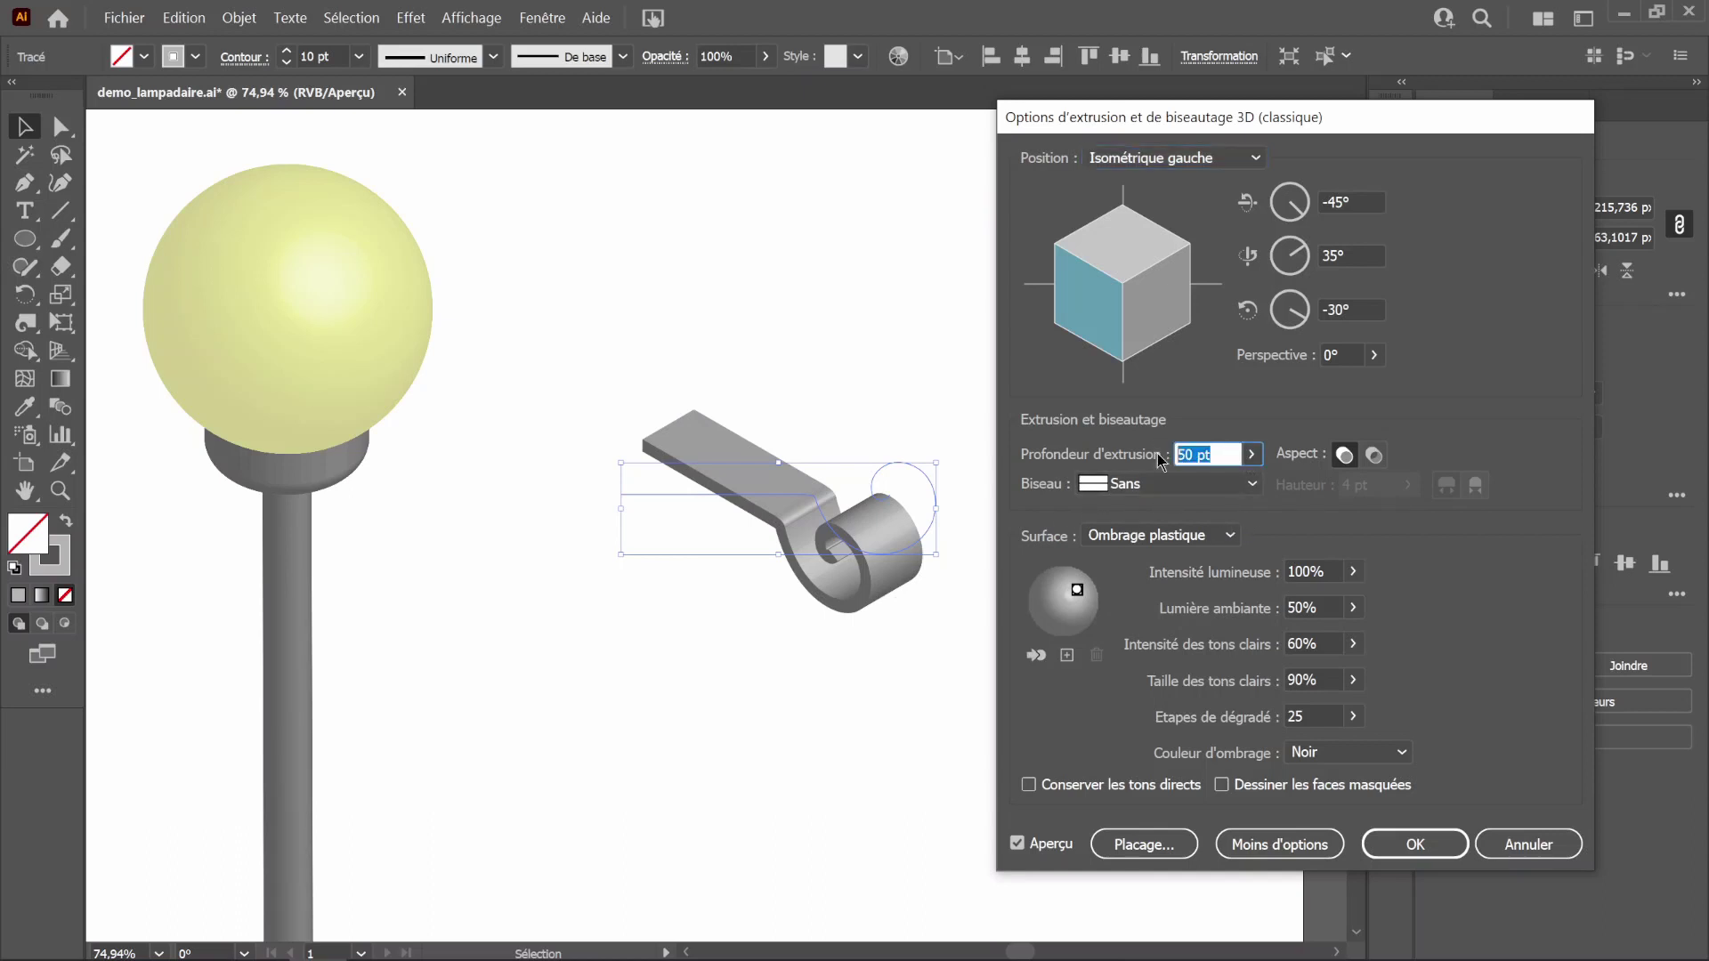
text(20)
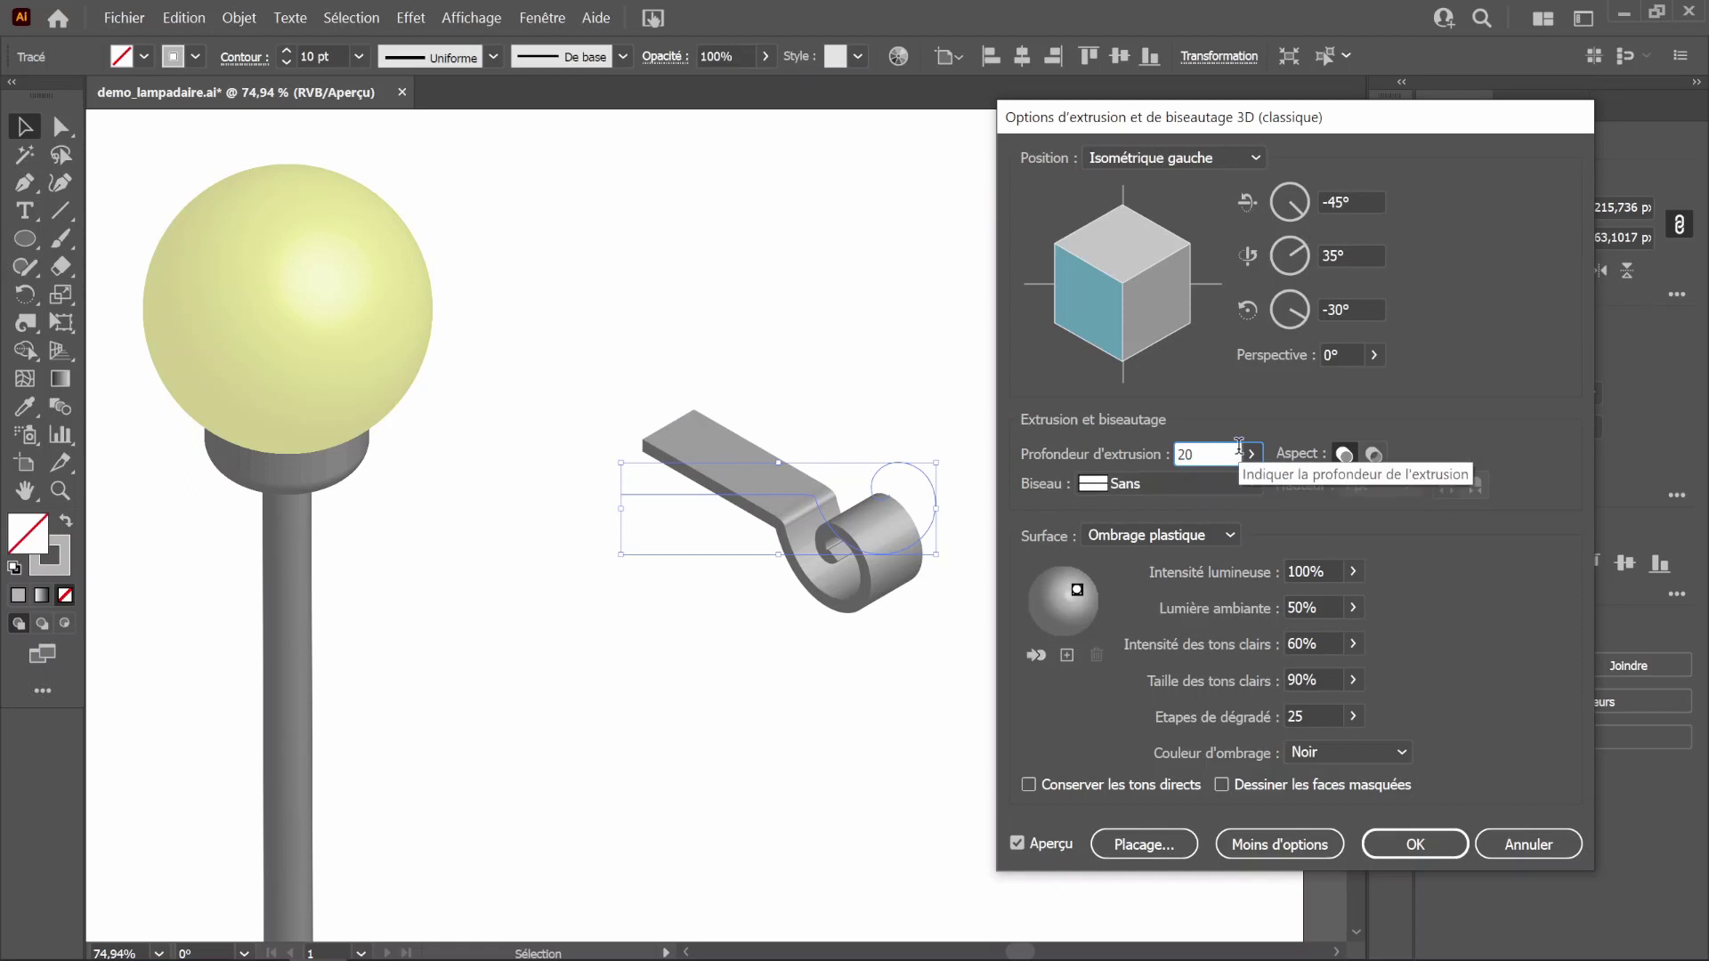
key(Tab)
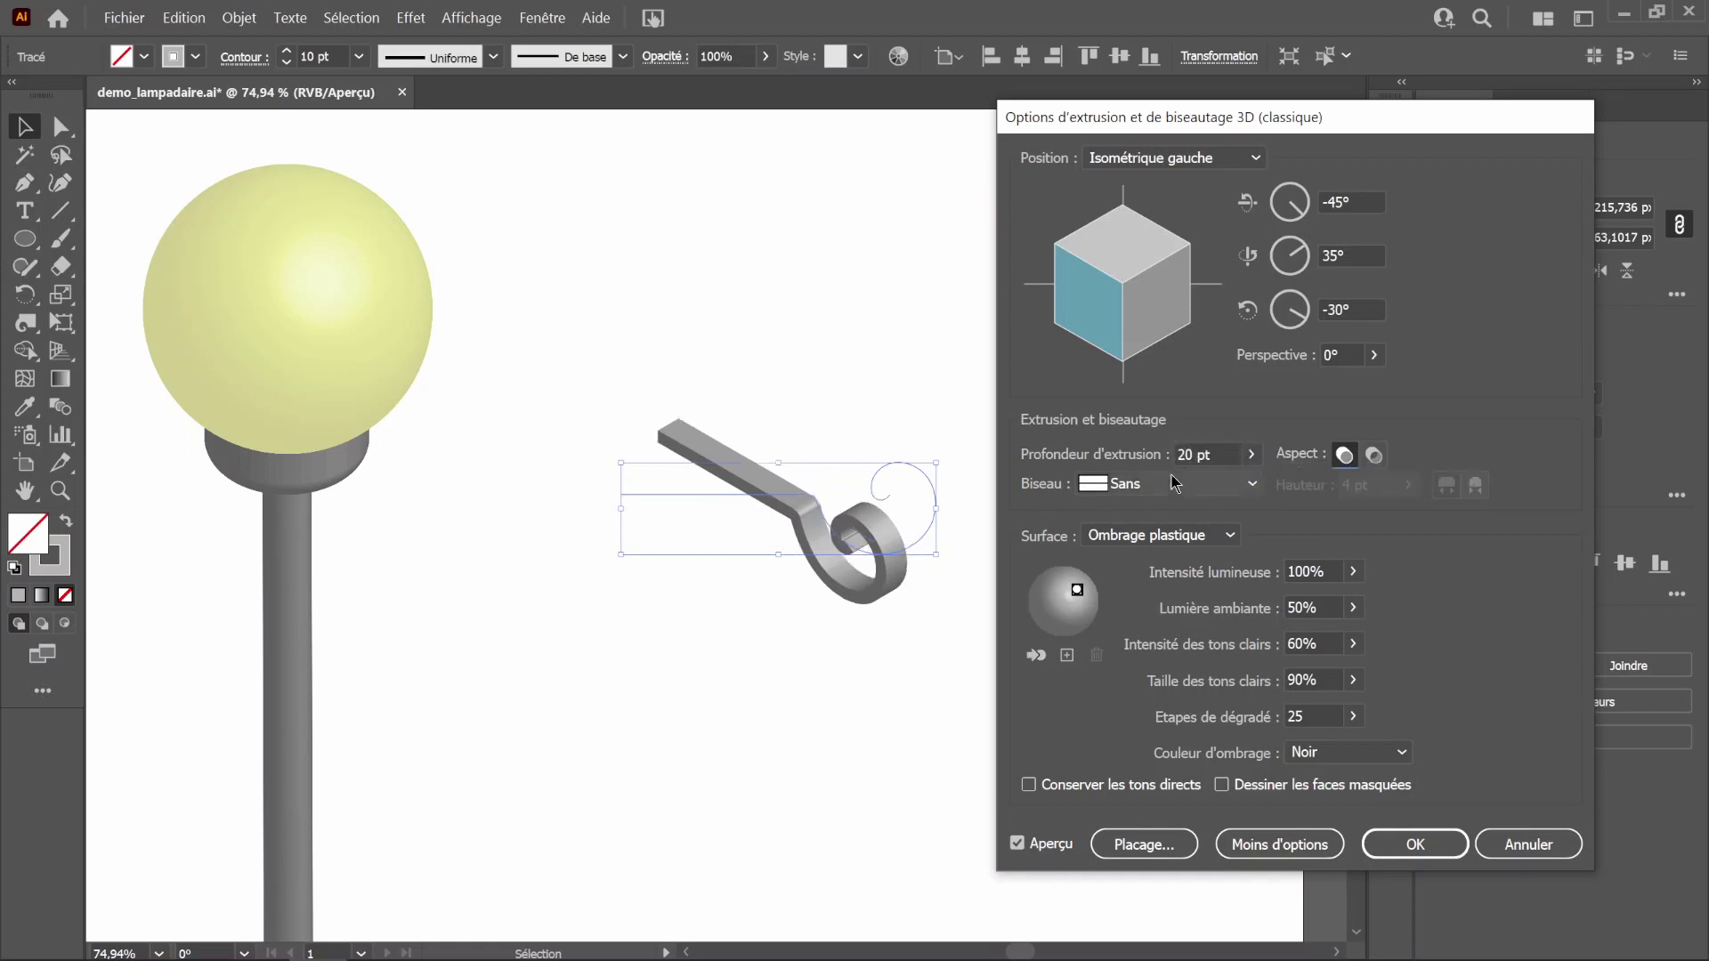
scroll(1232, 457, down, 1)
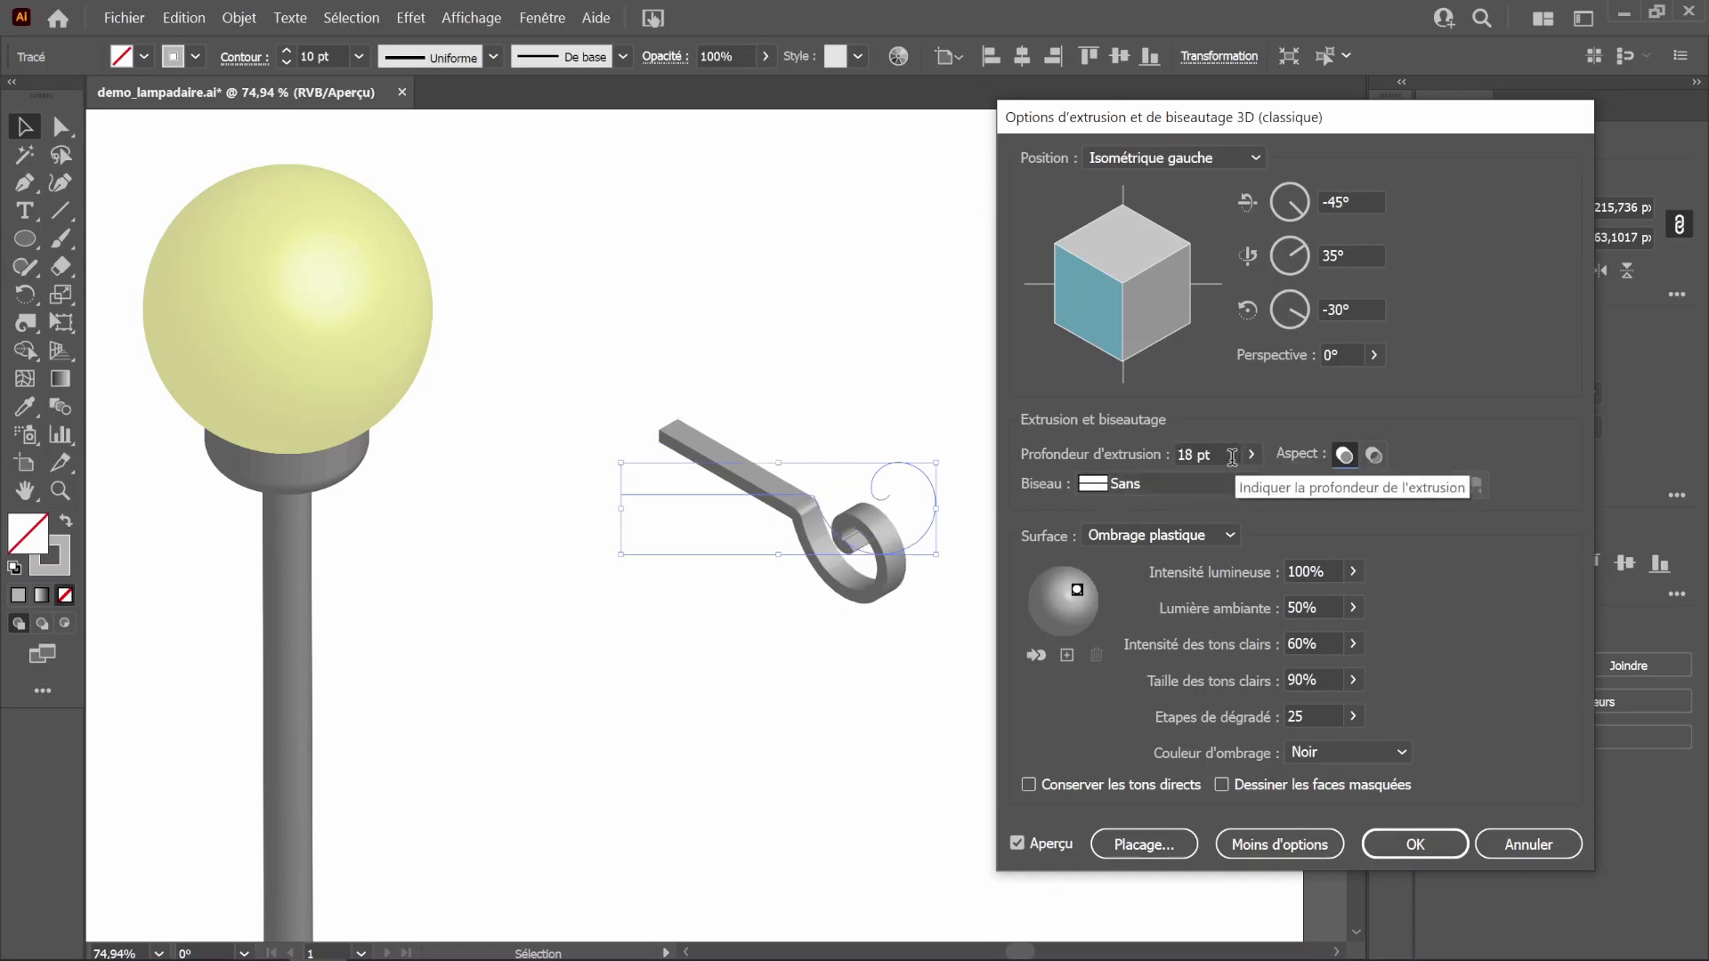
scroll(1232, 454, down, 1)
scroll(1231, 454, down, 1)
scroll(1232, 454, down, 1)
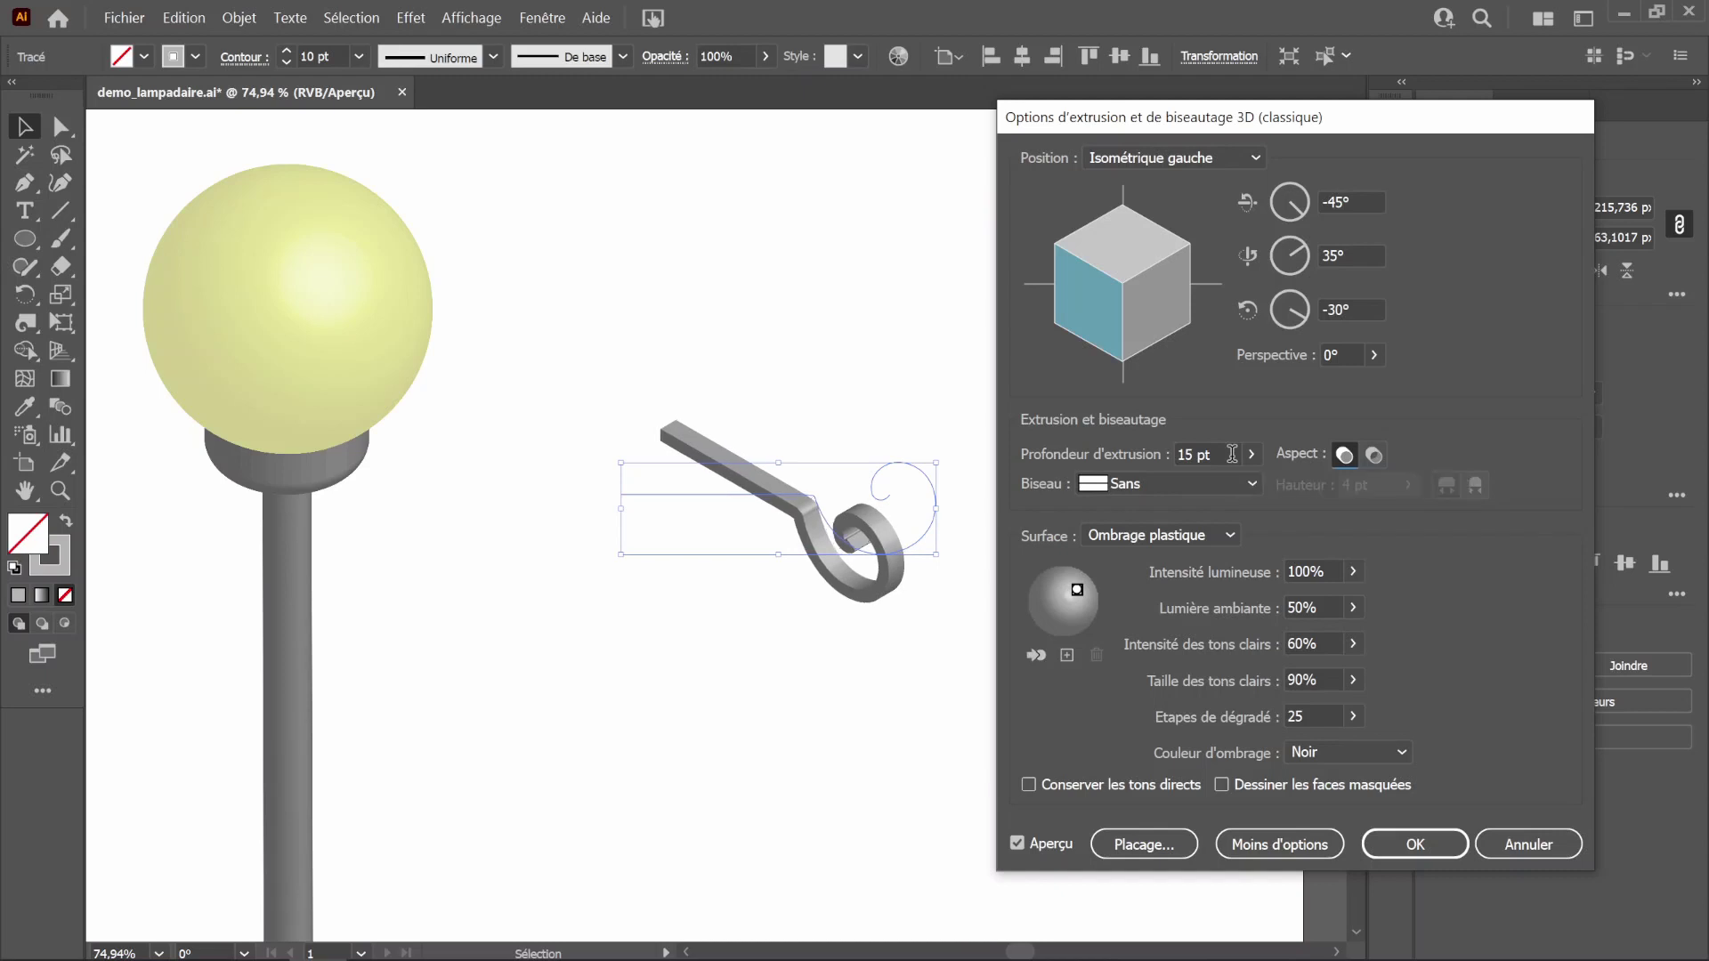
scroll(1232, 454, down, 1)
scroll(1231, 454, up, 1)
click(1412, 843)
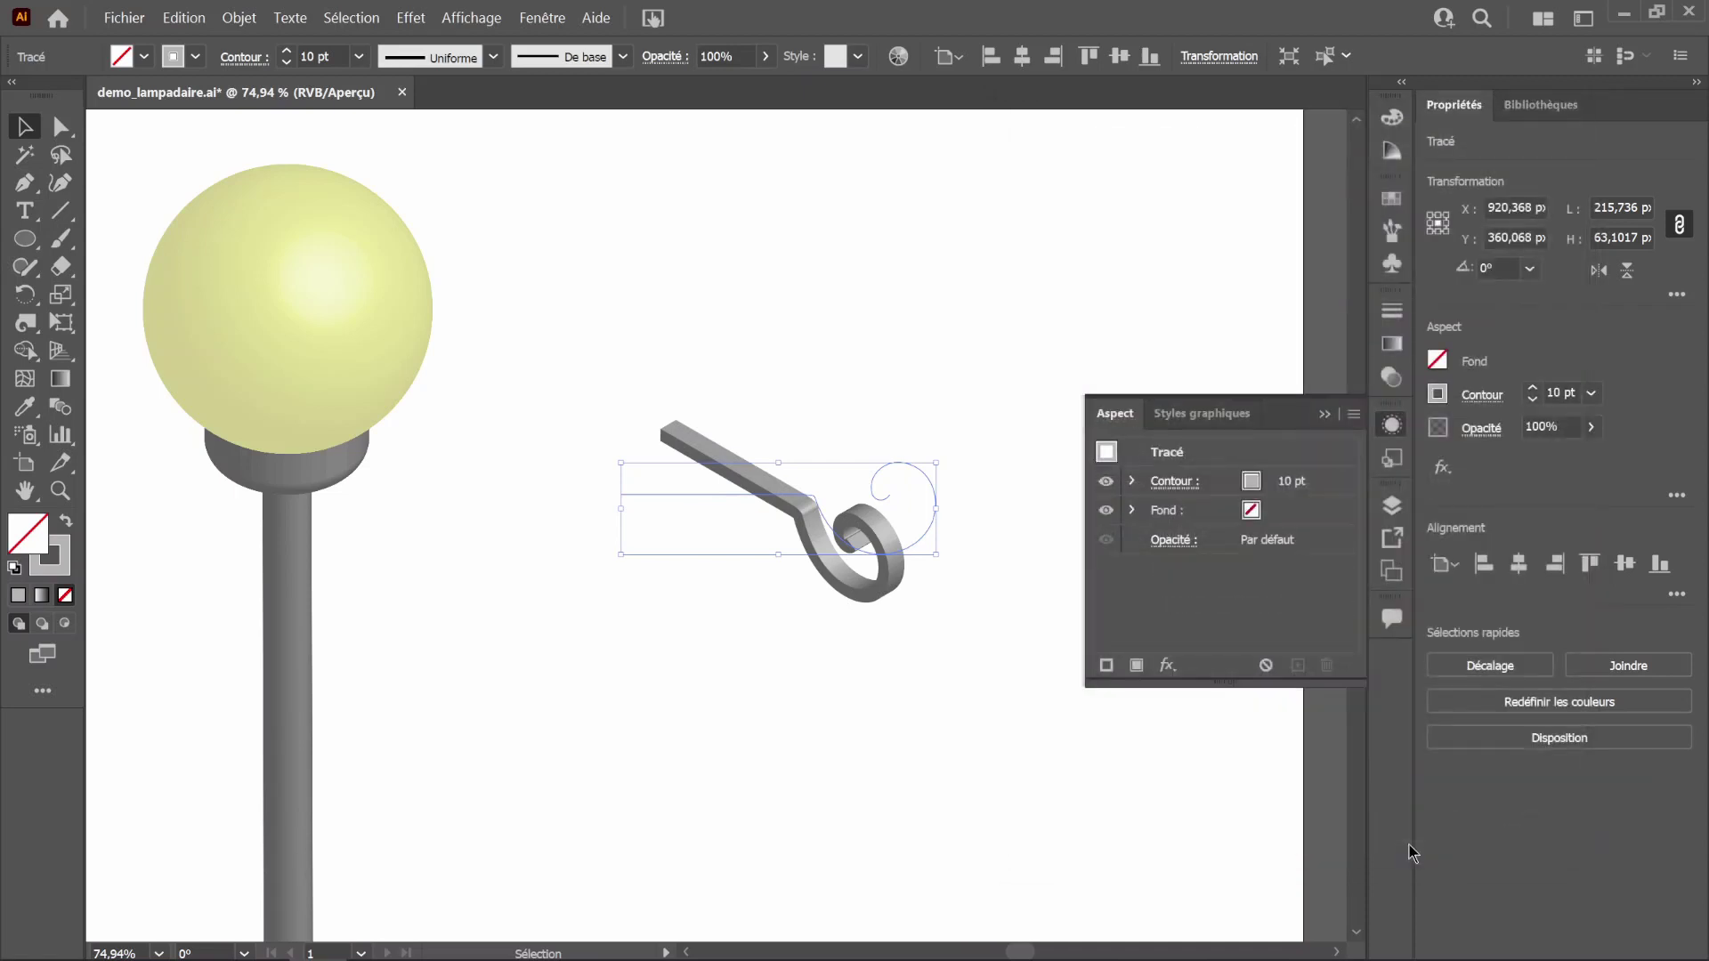
Step: Close the Appearance panel and set the 3D bracket right of the post, just below the globe
click(1391, 423)
mouse_move(811, 520)
mouse_down()
mouse_move(228, 556)
mouse_move(604, 582)
mouse_up()
scroll(328, 499, up, 5)
scroll(400, 534, down, 2)
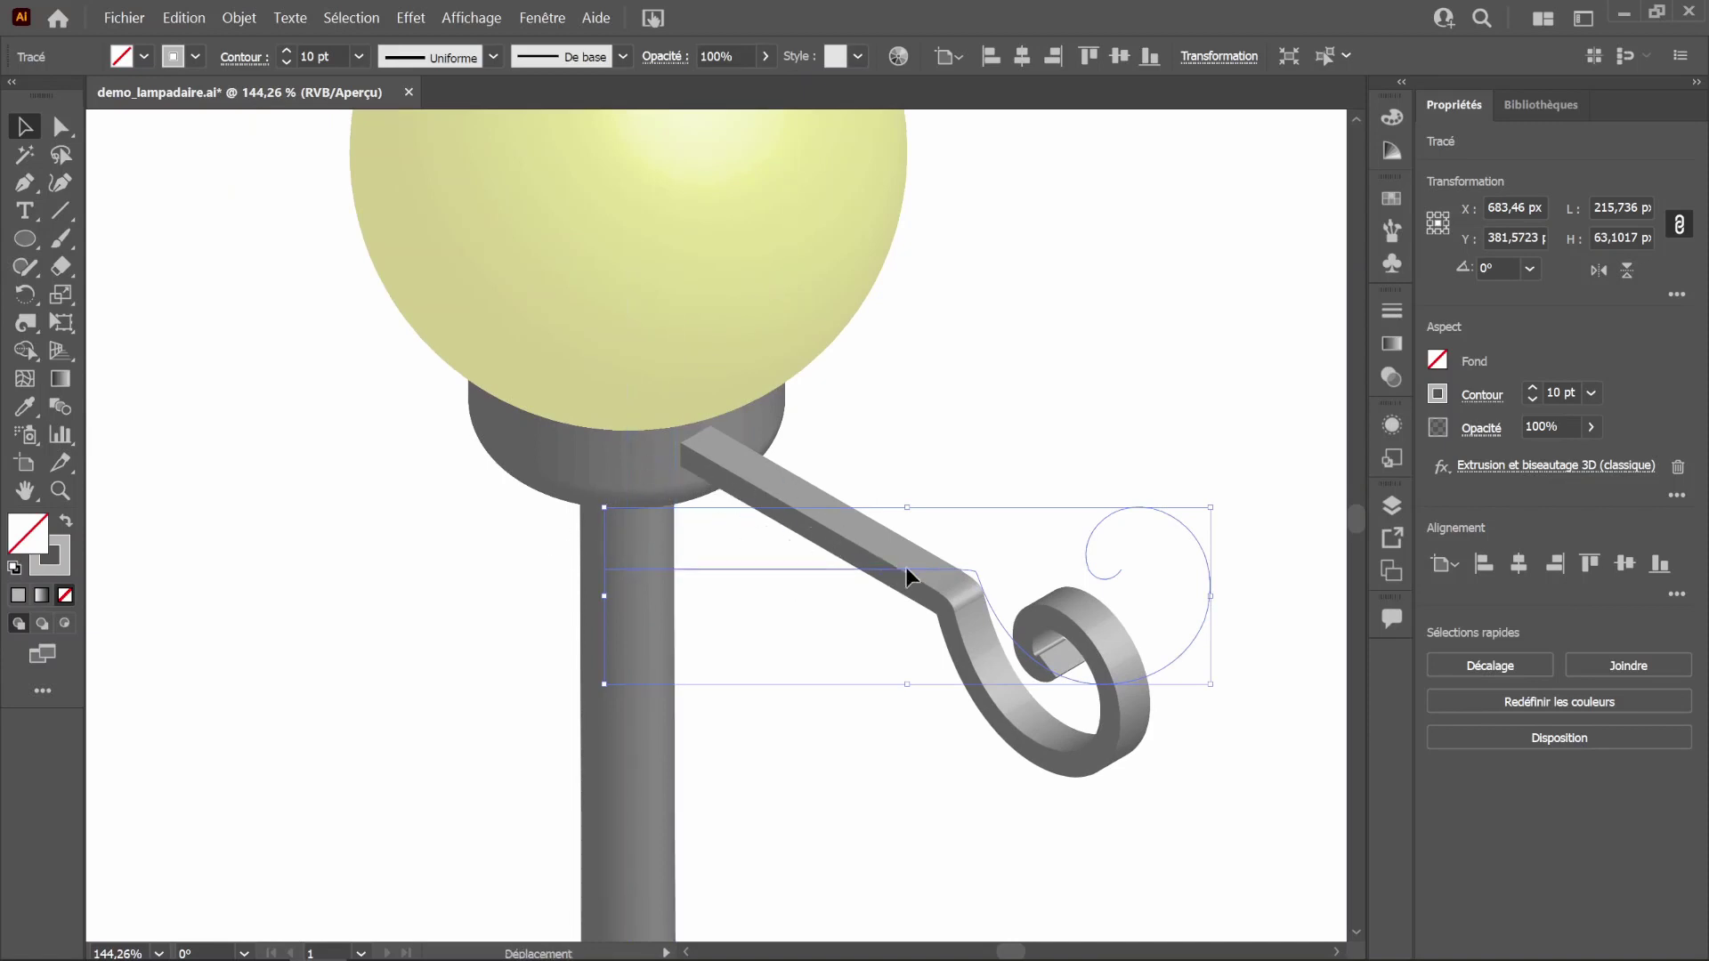
drag(906, 567, 1216, 613)
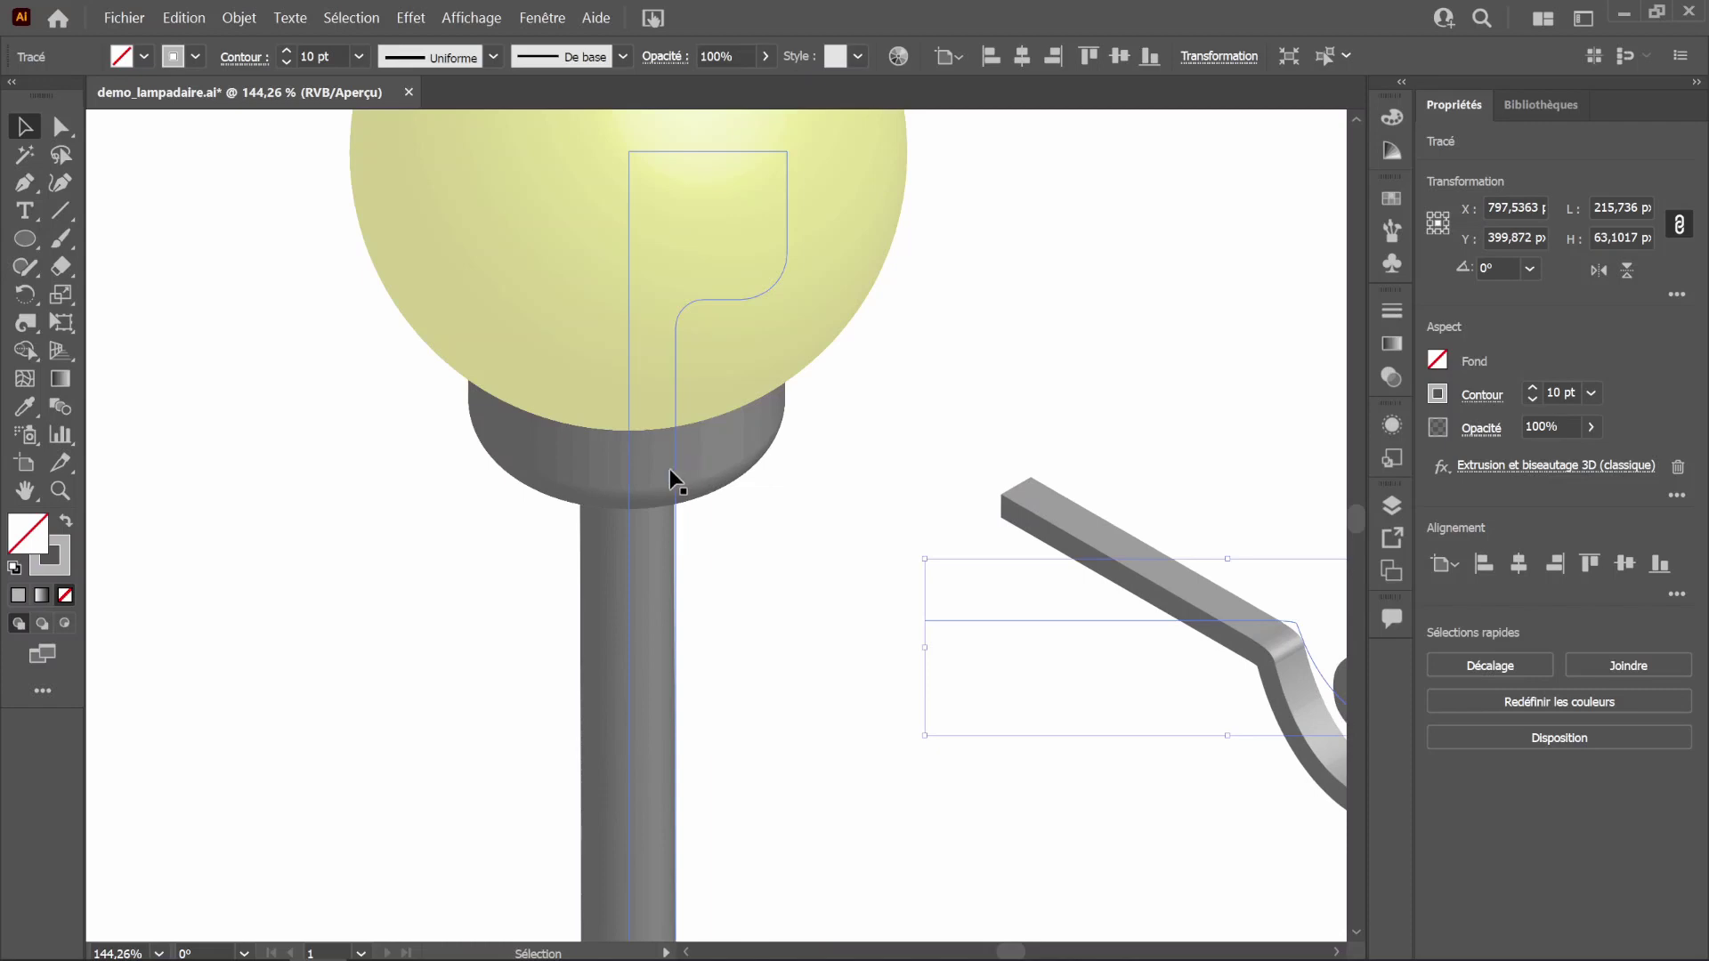
click(671, 469)
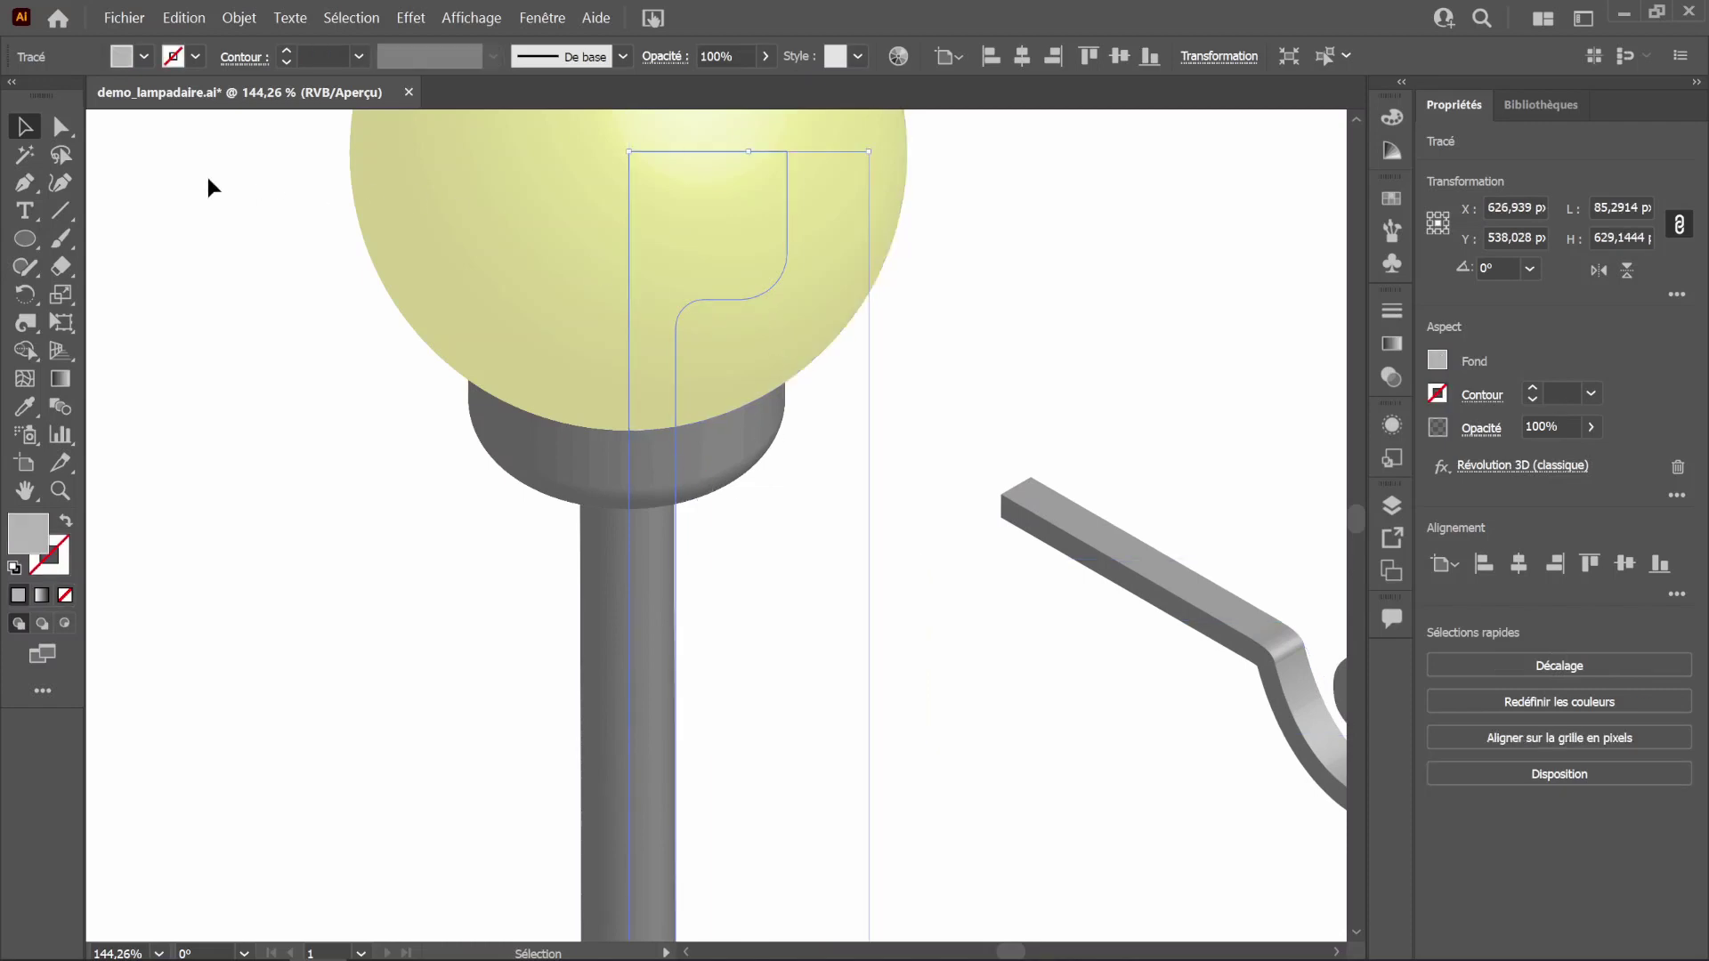
Step: Select the collar profile's bottom anchor points and lock the yellow globe in the Layers panel
click(60, 131)
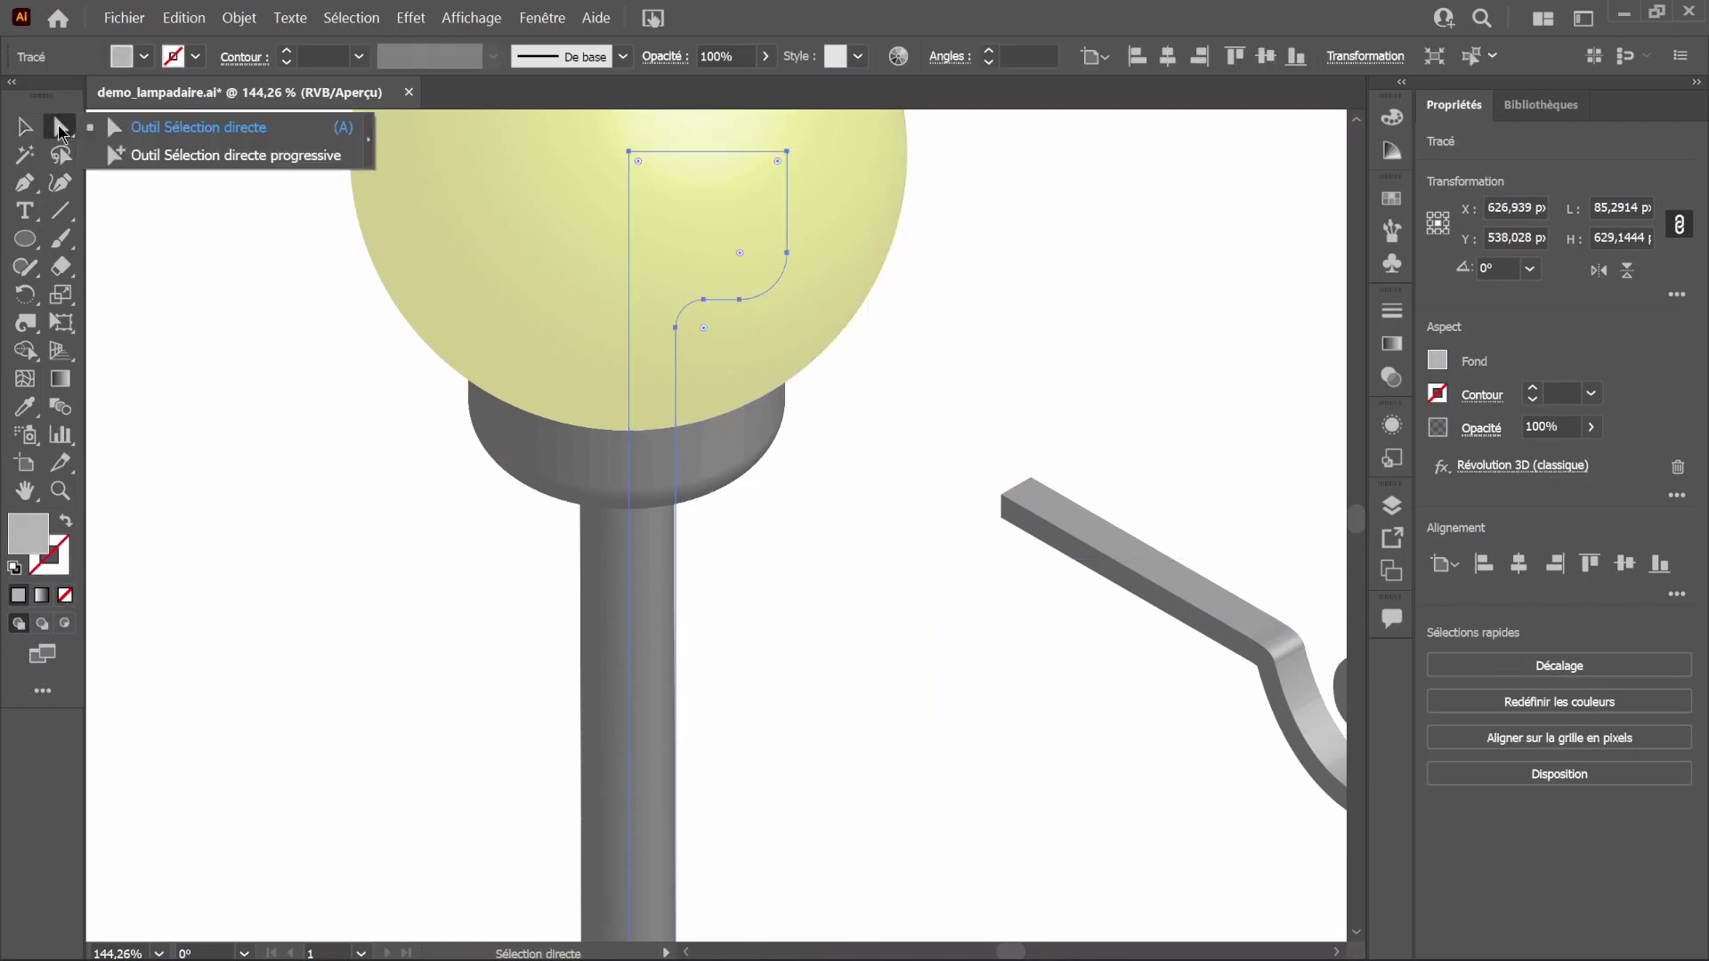
click(60, 131)
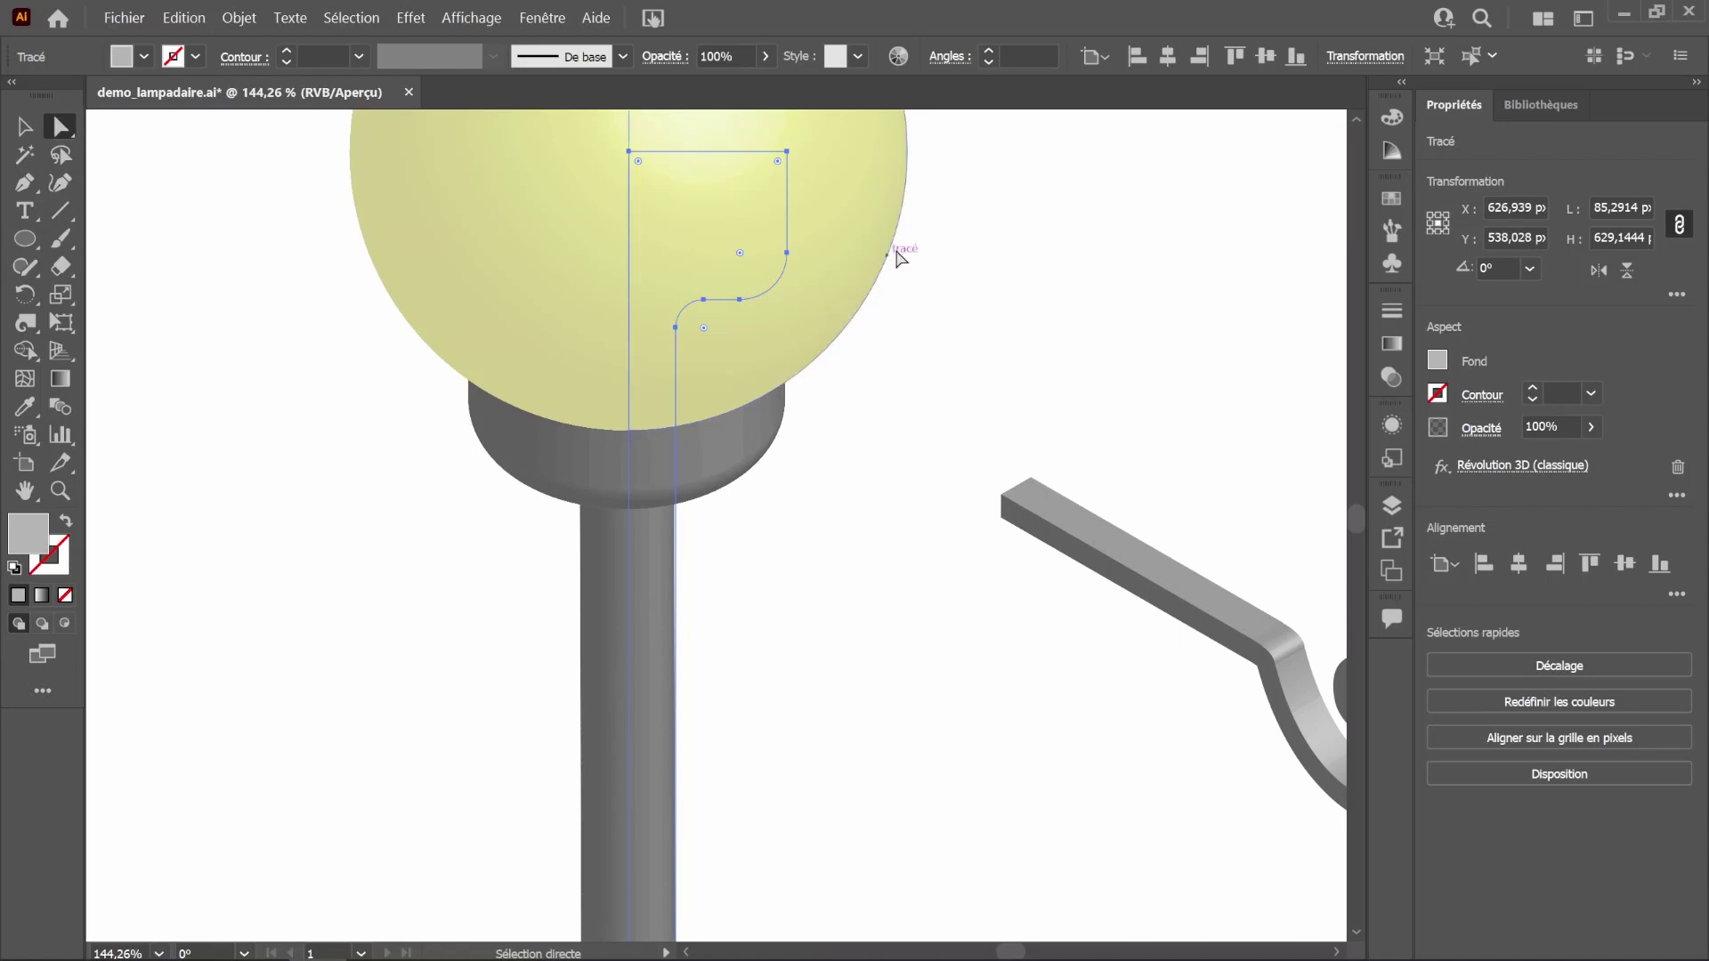
drag(950, 262, 660, 373)
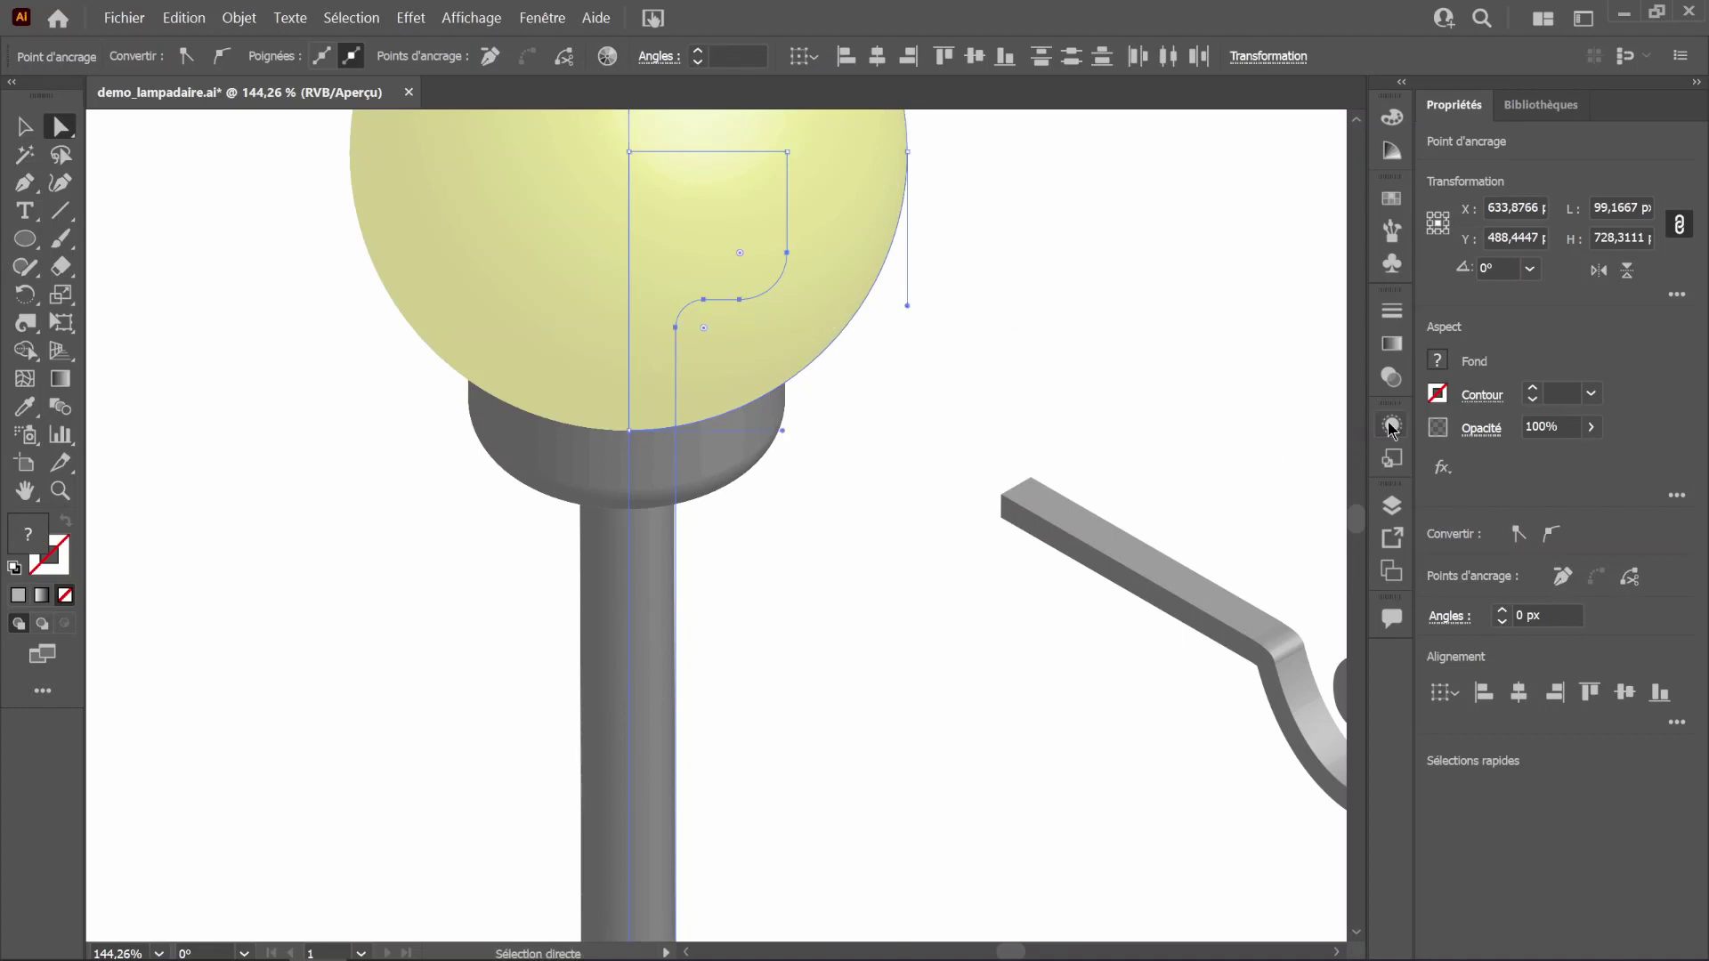
click(1384, 502)
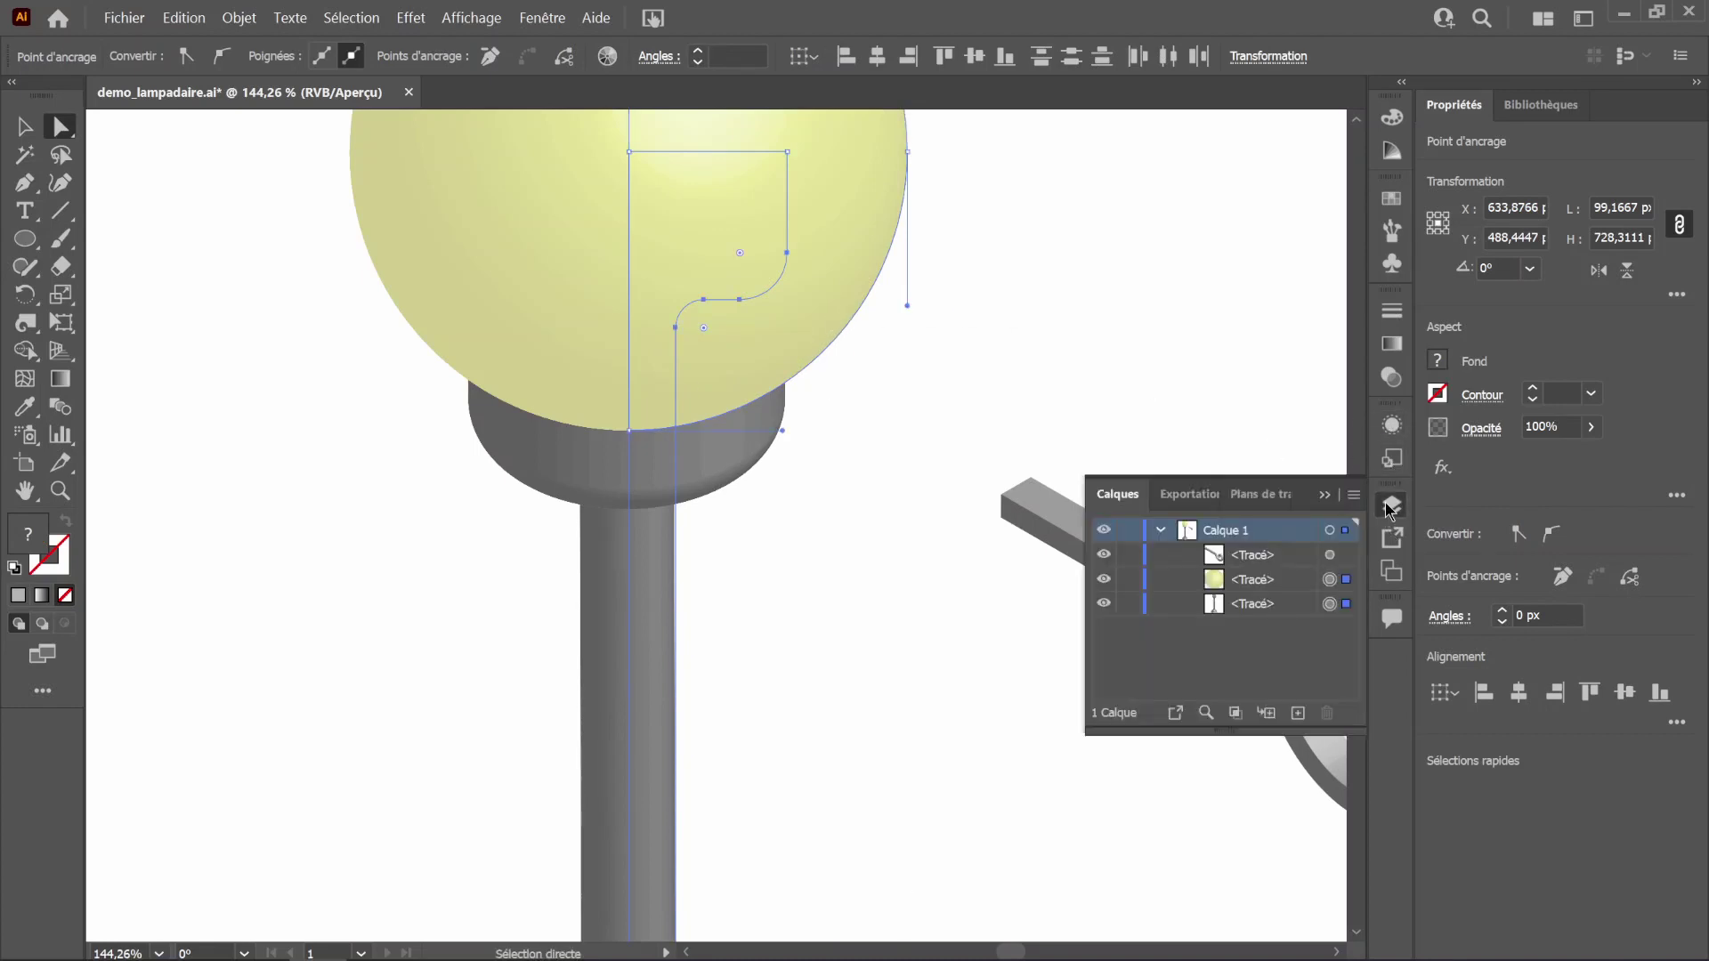
click(1129, 581)
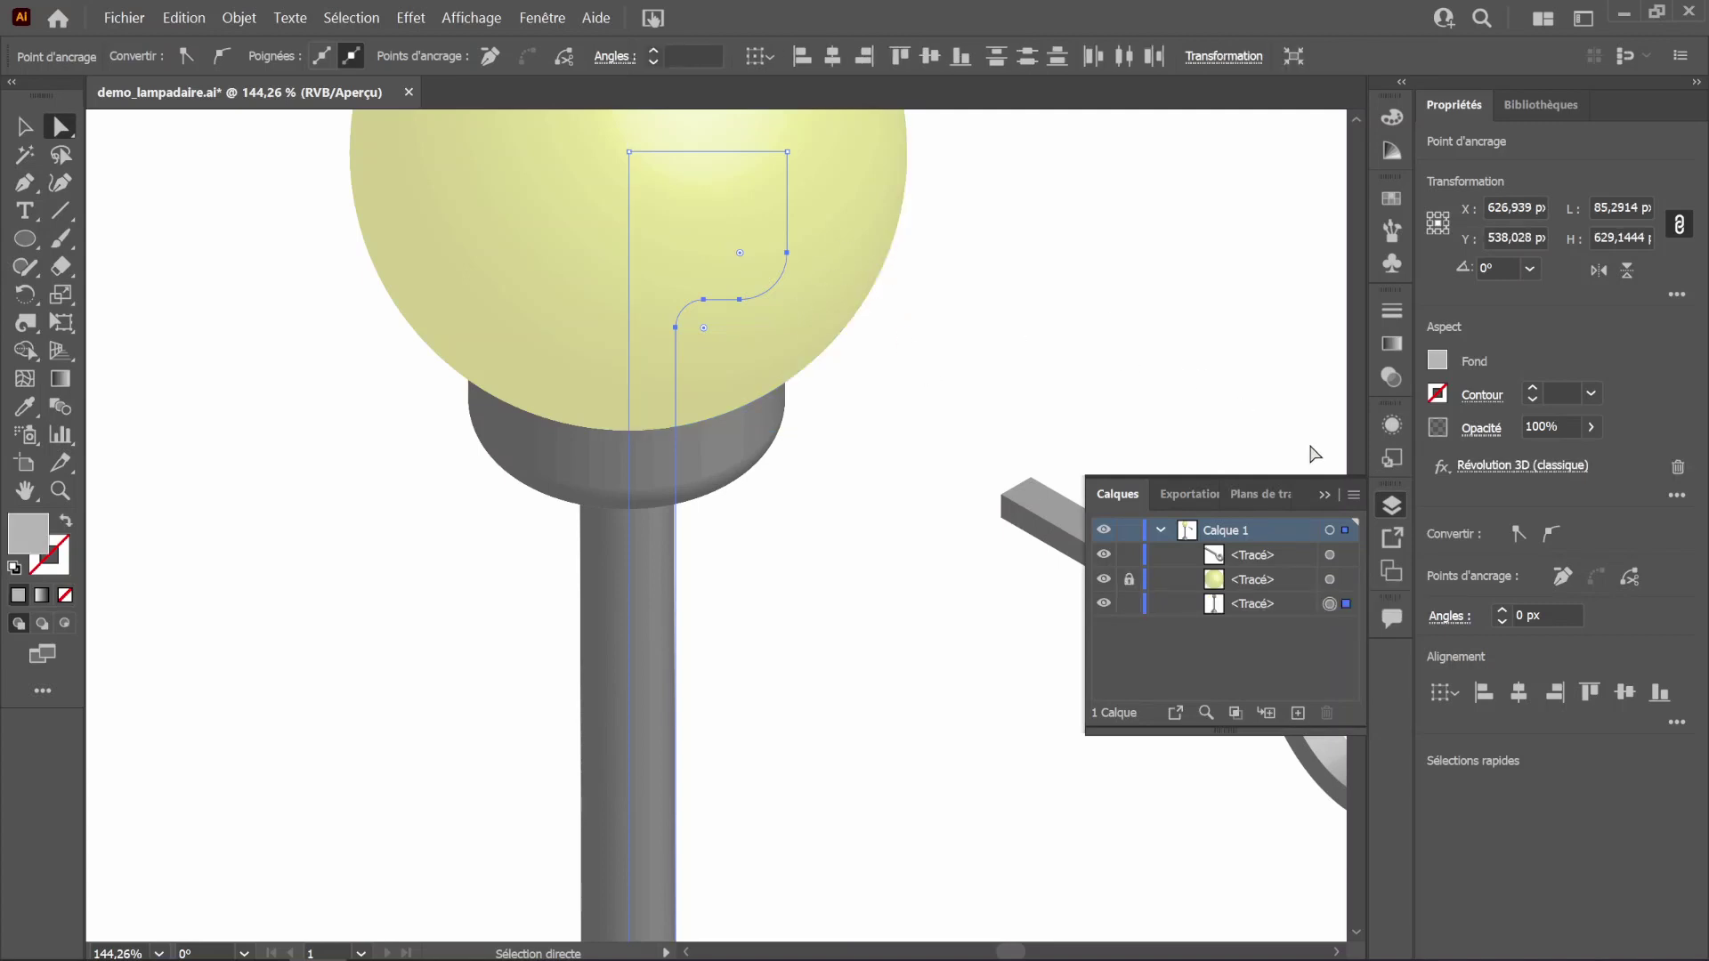
click(1386, 506)
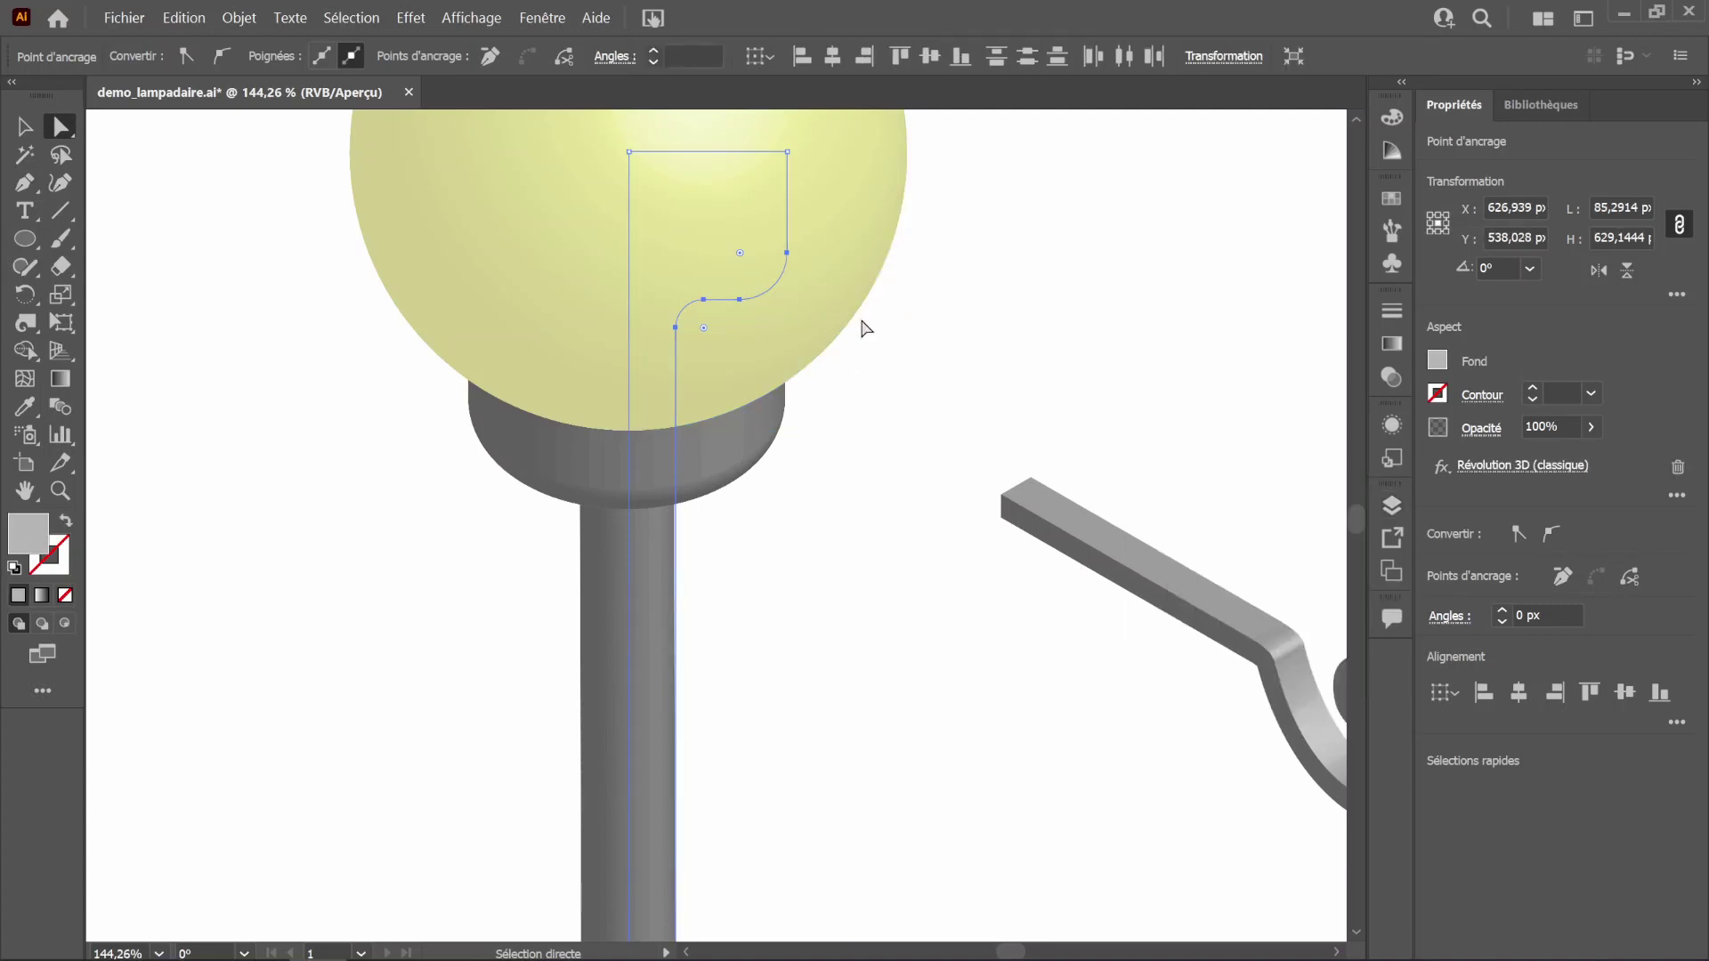
Step: Lower the collar's bottom anchors five arrow-key steps to deepen it above the pole
key(Down)
key(Down)
key(Down)
key(Down)
key(Down)
key(Down)
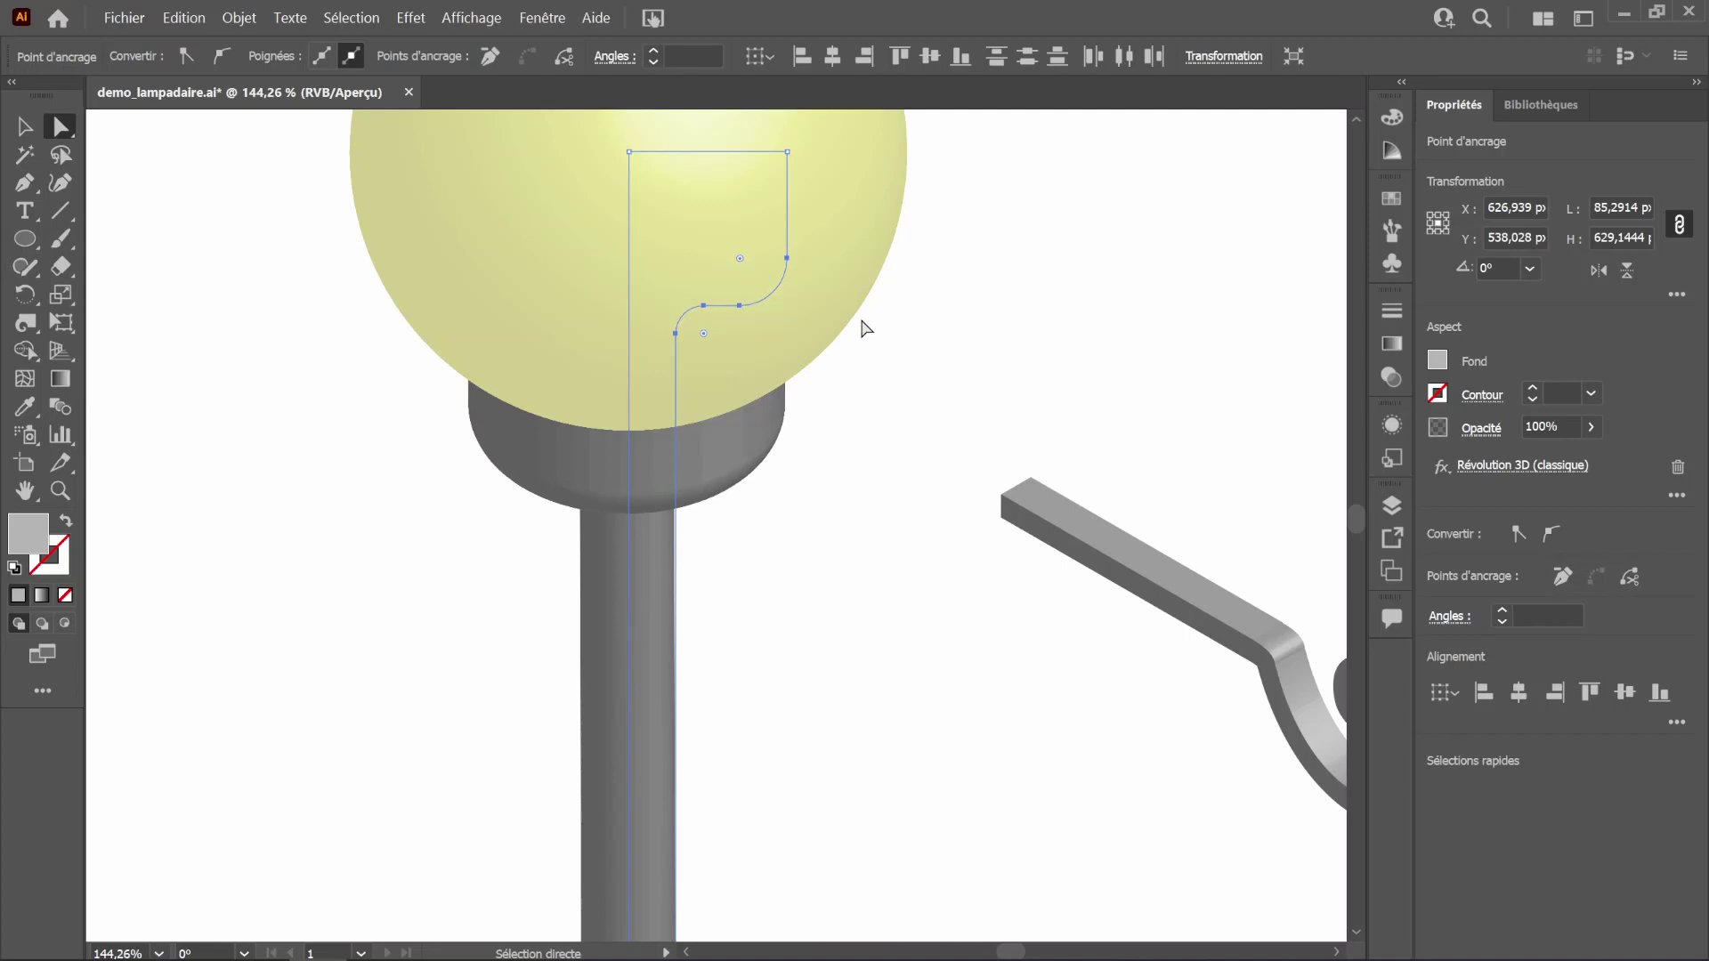
key(Down)
key(Down)
key(Down)
key(Down)
key(Down)
key(Down)
key(Down)
key(Down)
key(Down)
key(Down)
key(Down)
key(Down)
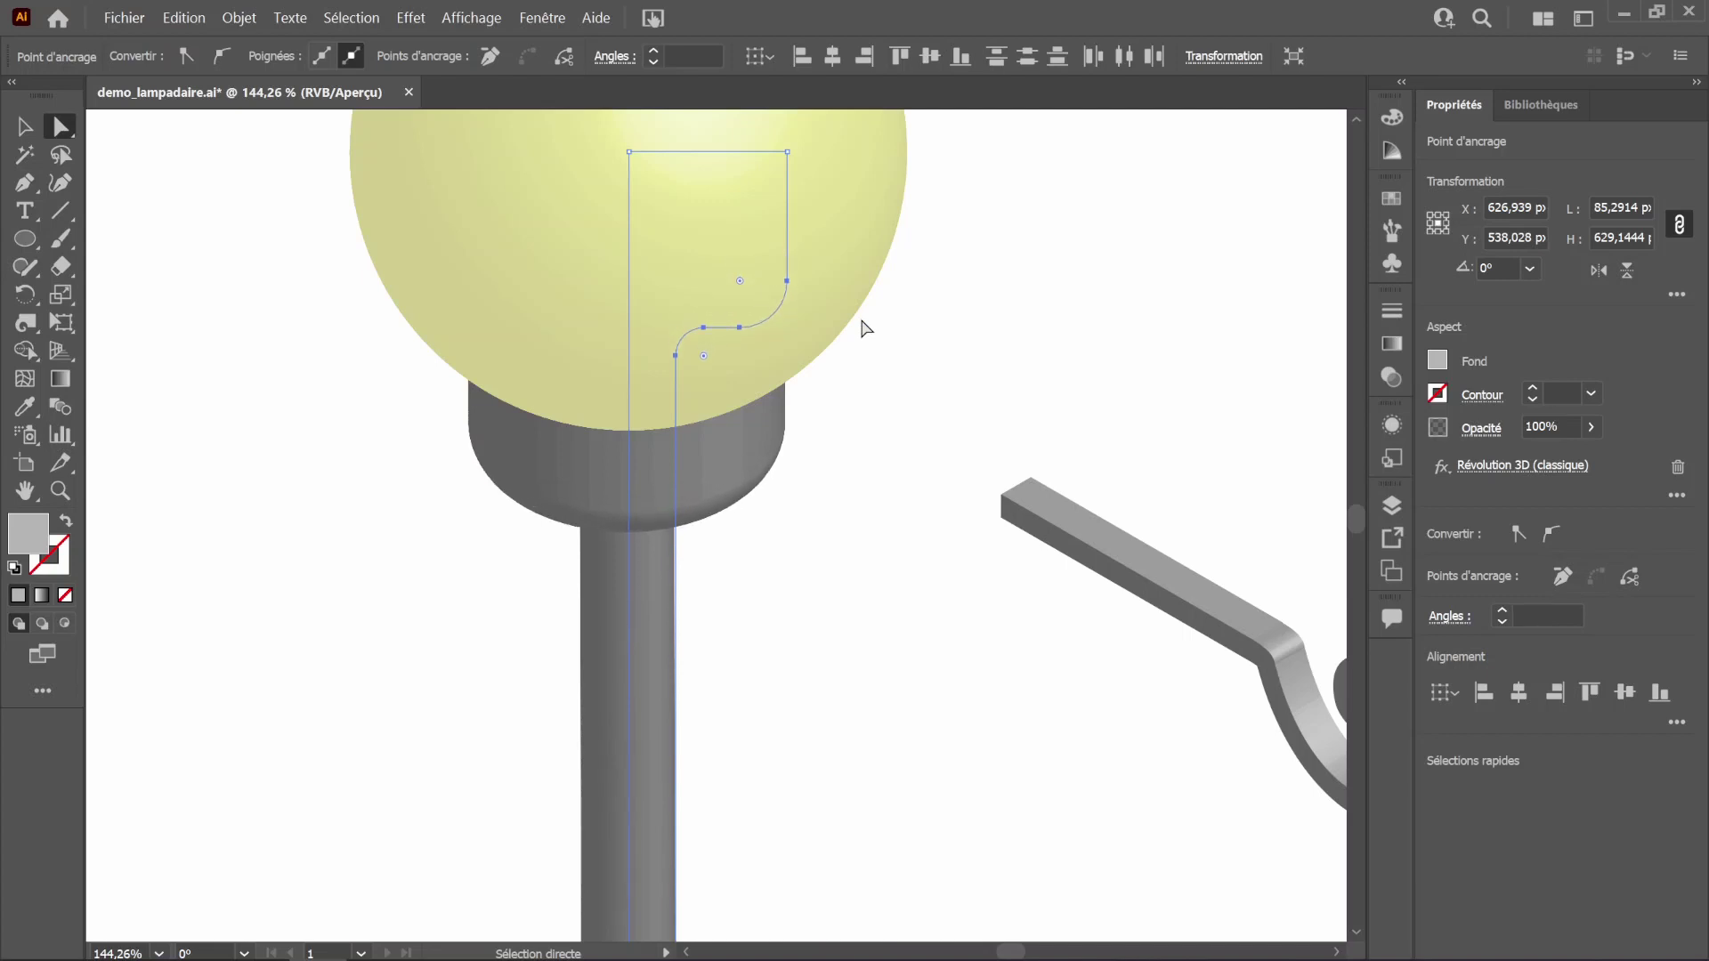
key(Down)
key(Down)
key(Down)
key(Down)
key(Down)
key(Down)
key(Down)
key(Down)
key(Down)
key(Down)
key(Down)
key(Down)
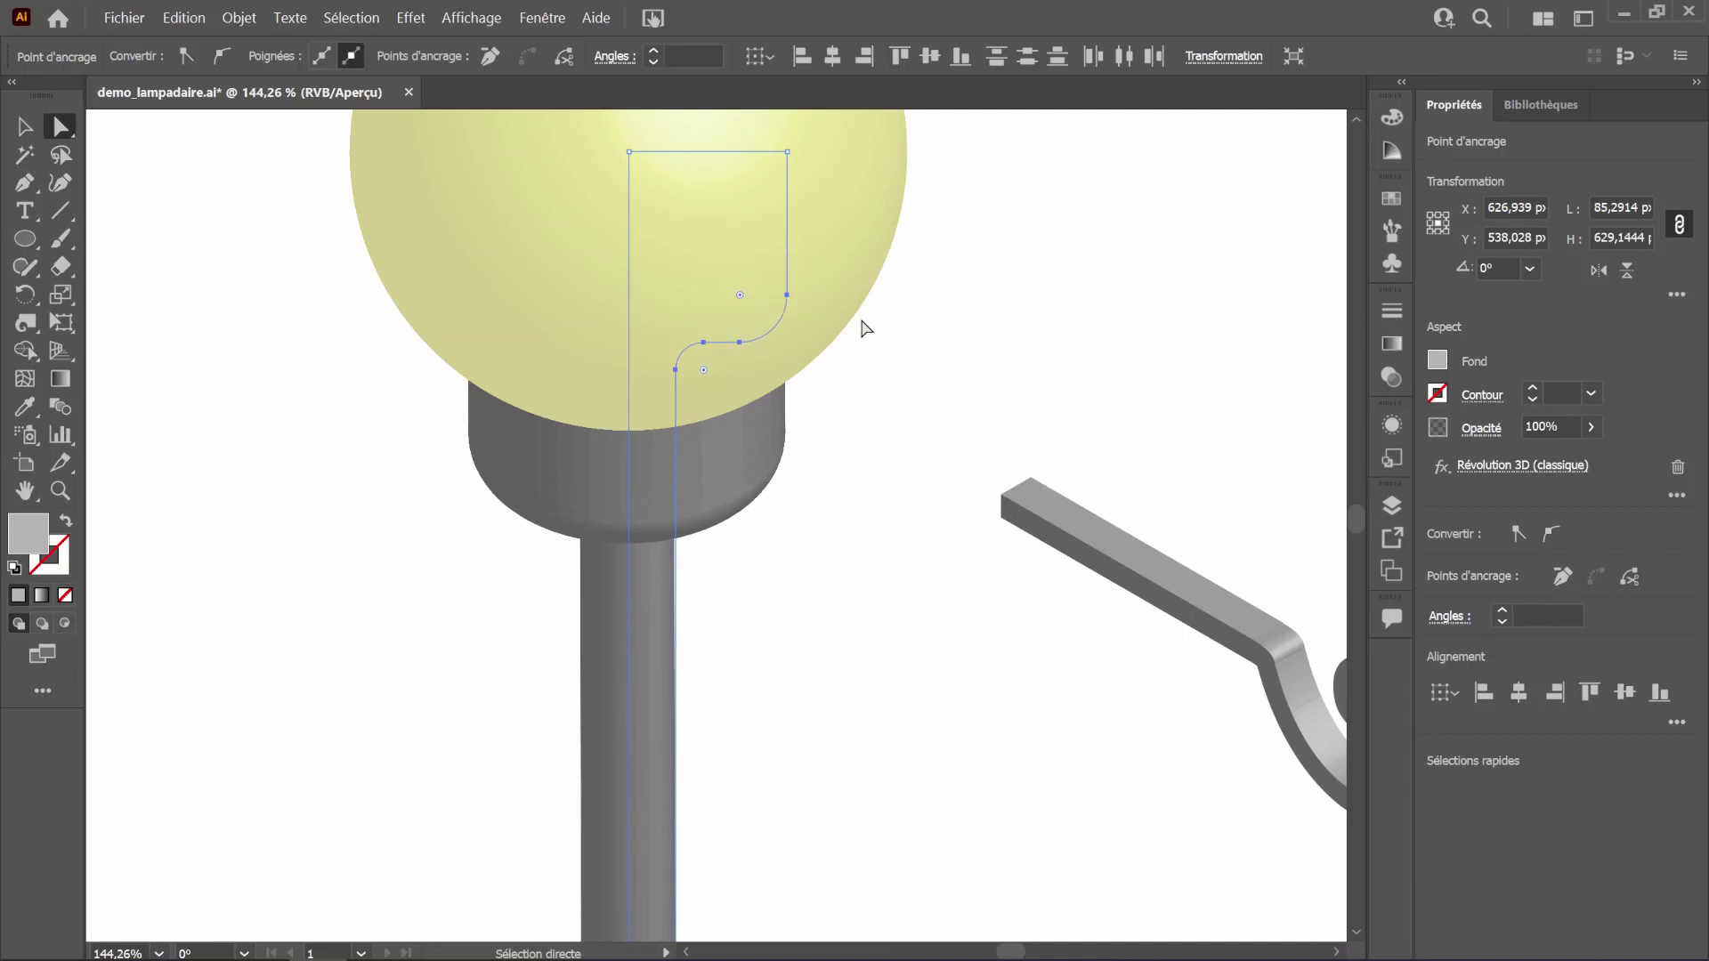
key(Down)
key(Down)
key(Down)
key(Down)
key(Down)
key(Down)
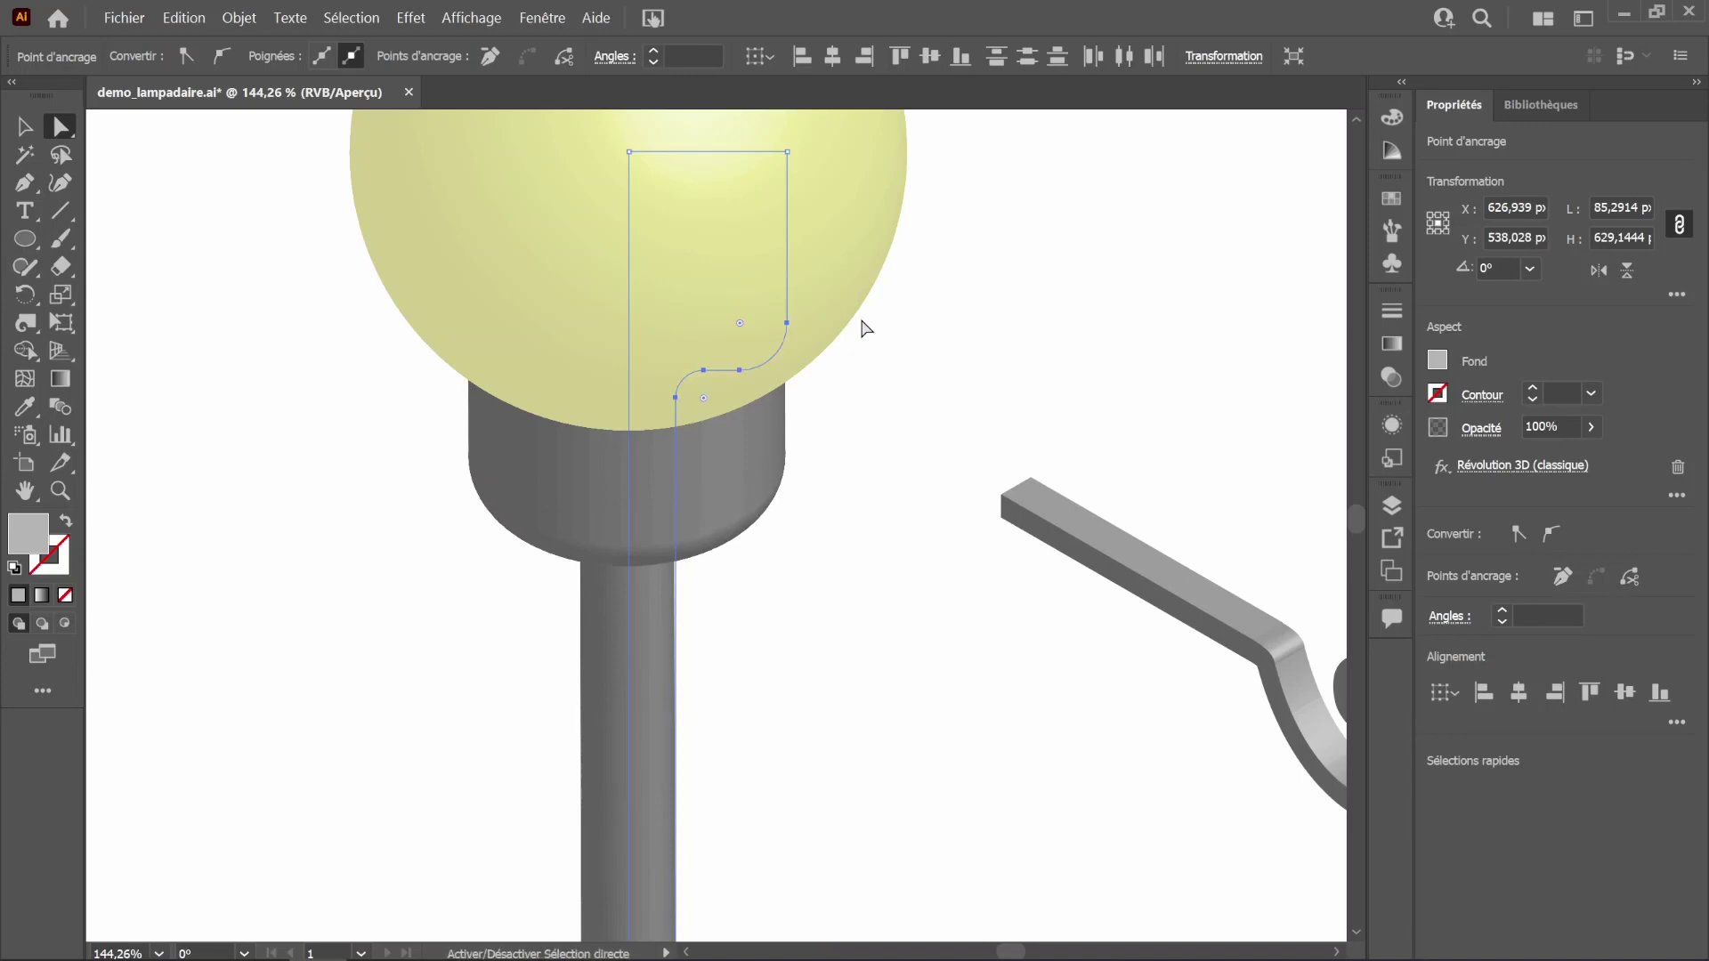
key(Down)
key(Down)
key(Down)
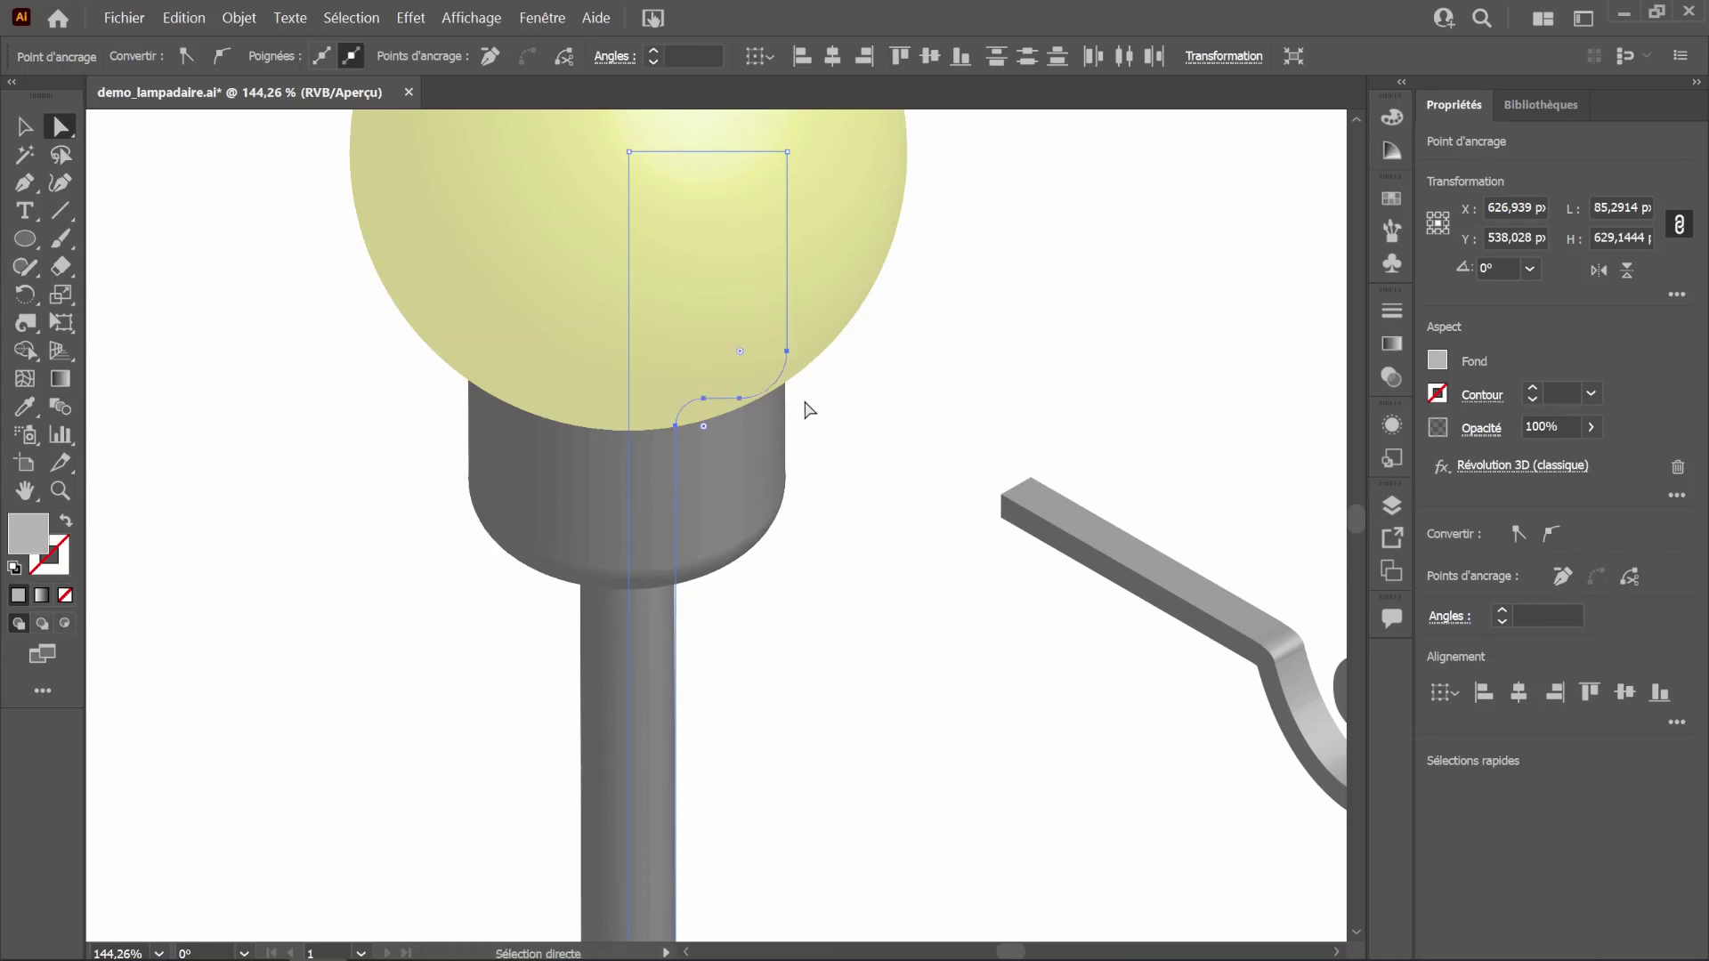
click(36, 130)
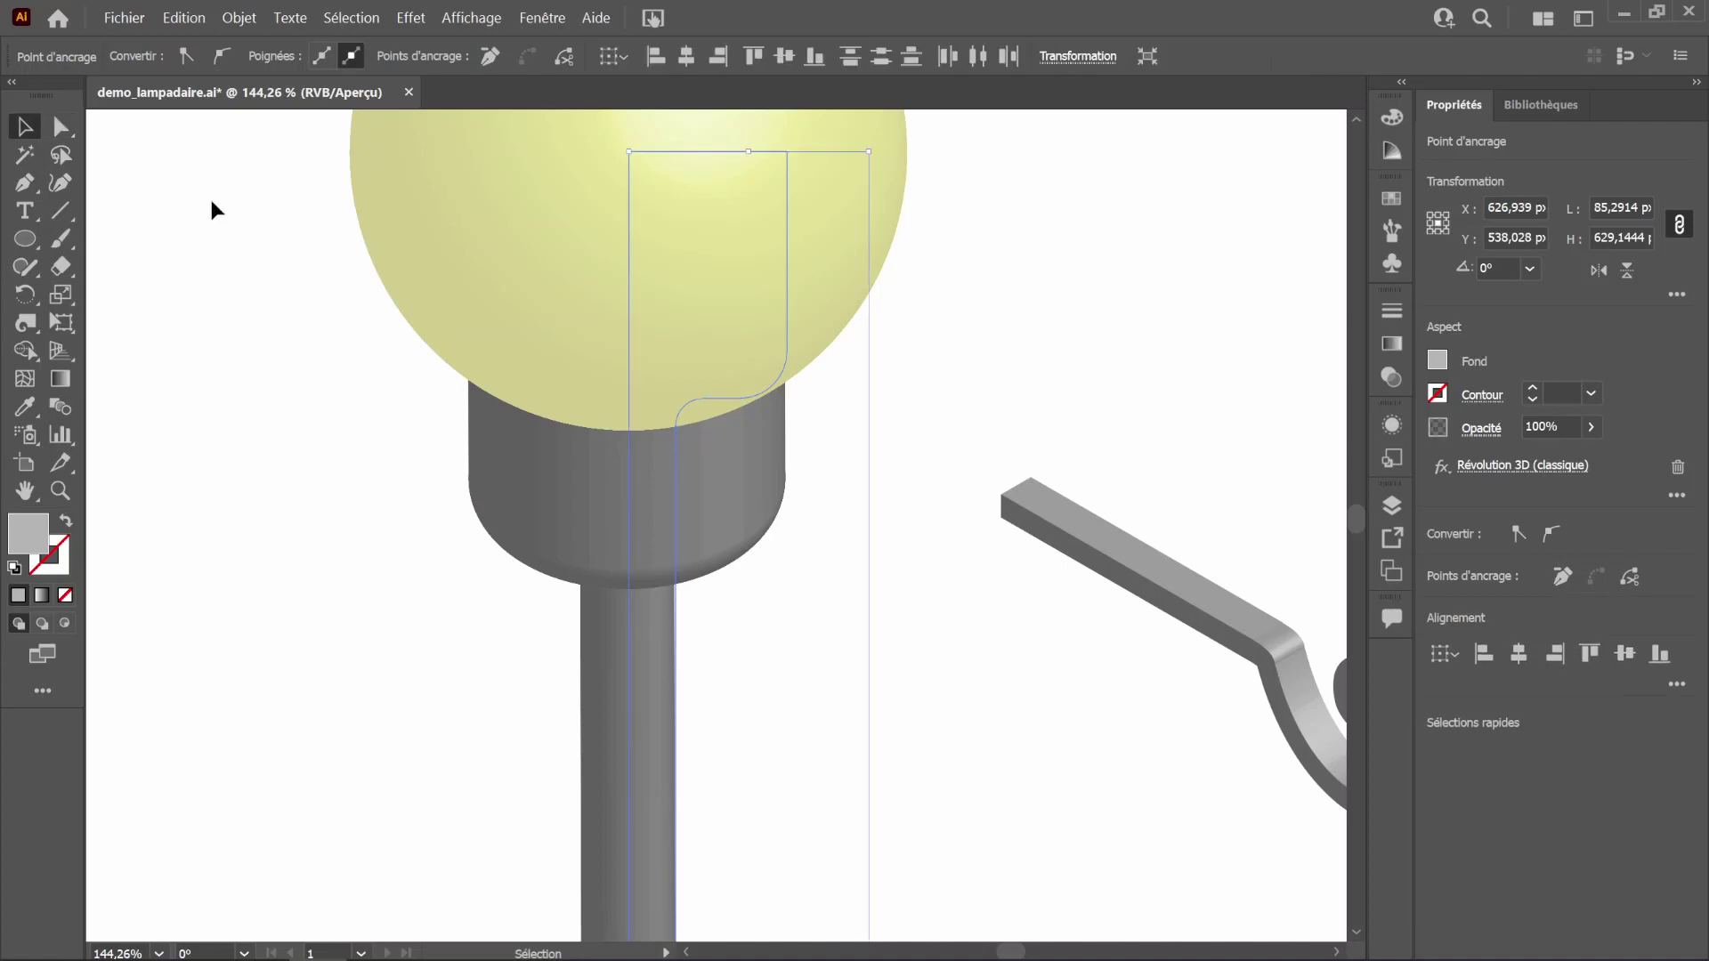
Step: Move the bracket left and shorten its straight arm by nudging the inner end anchor
click(1056, 621)
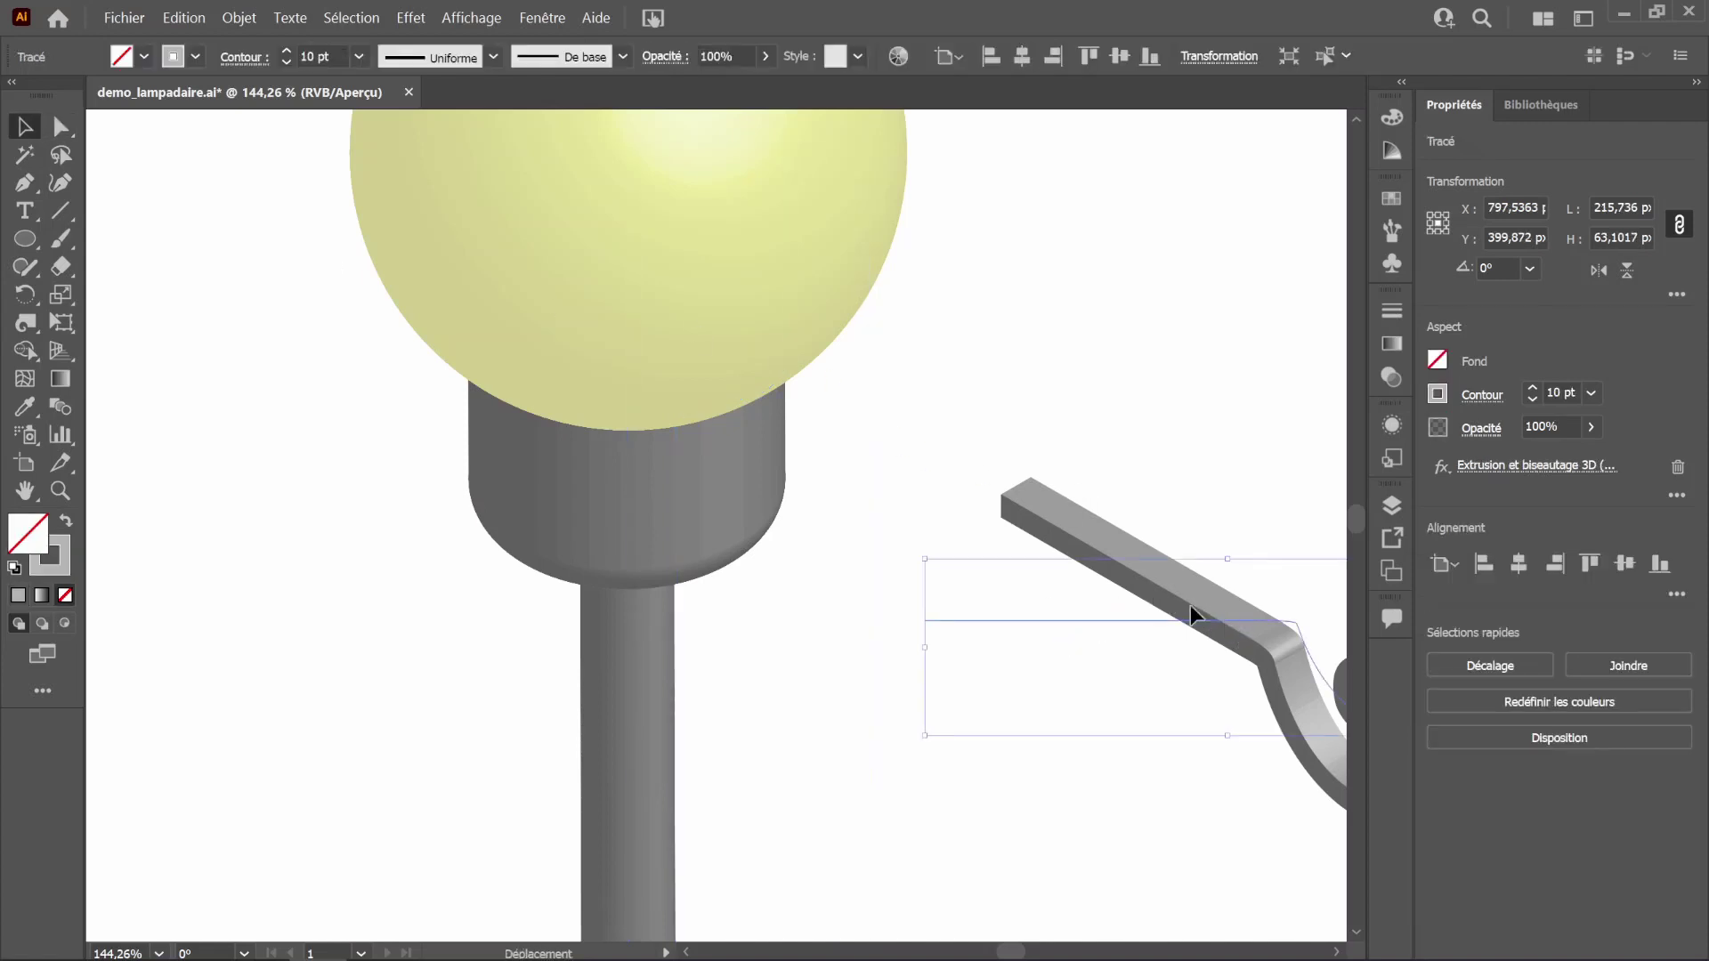
drag(1191, 607, 905, 591)
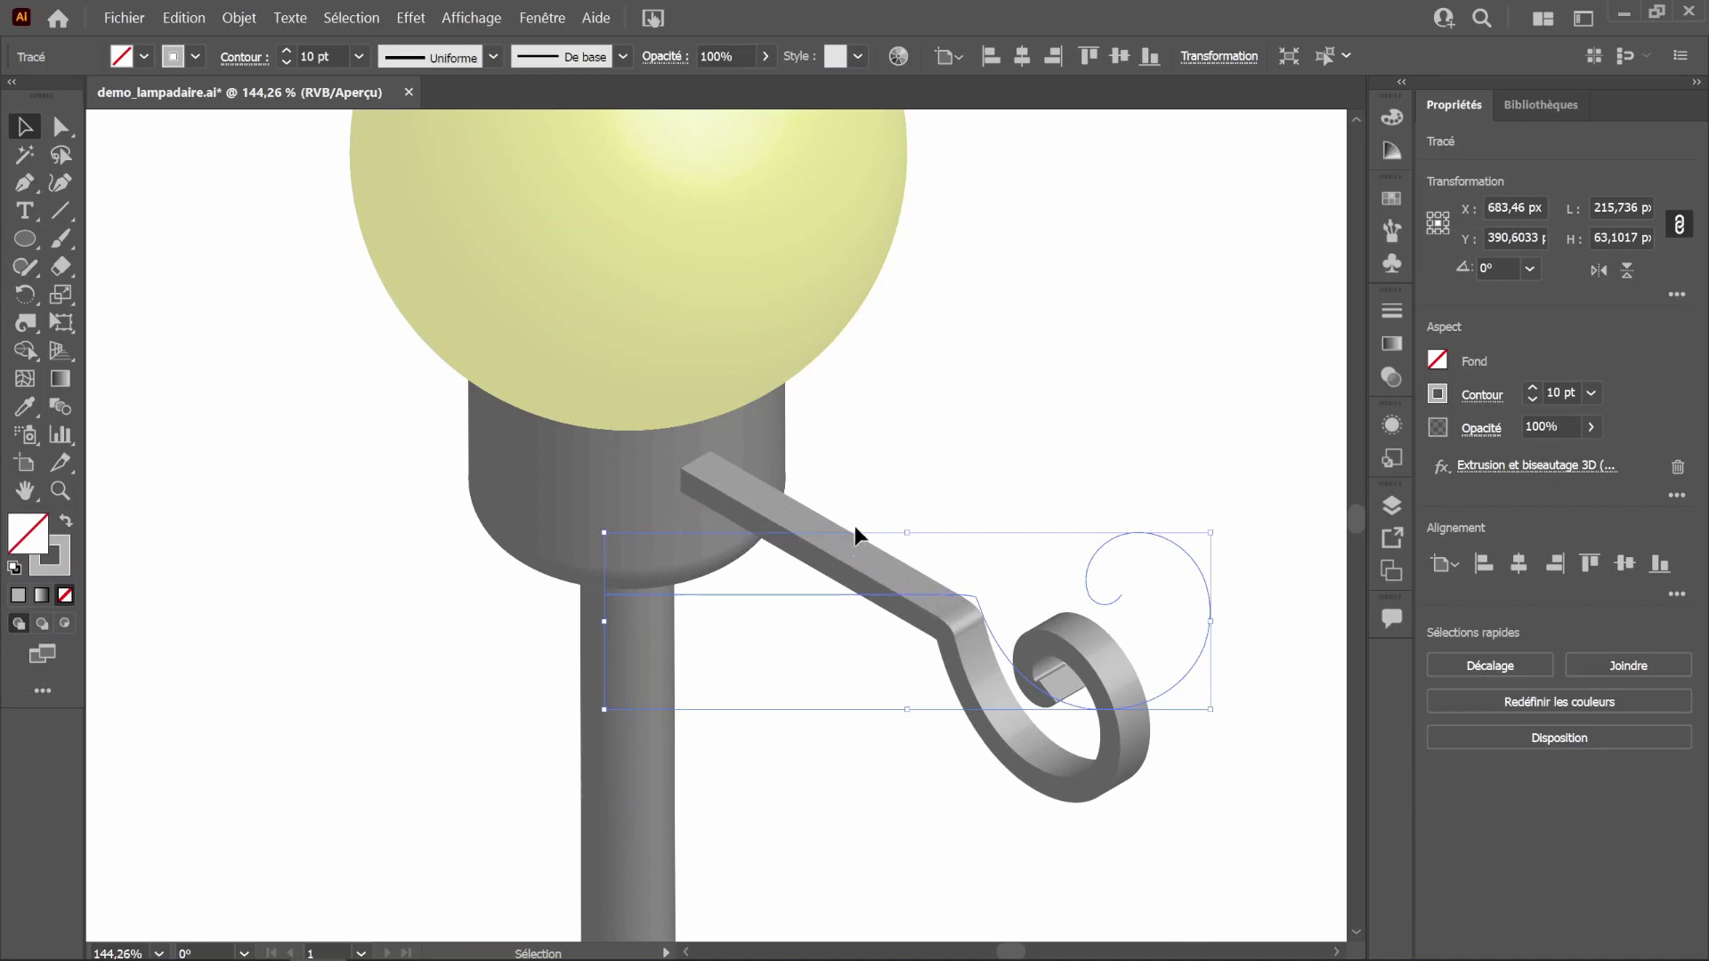
click(61, 127)
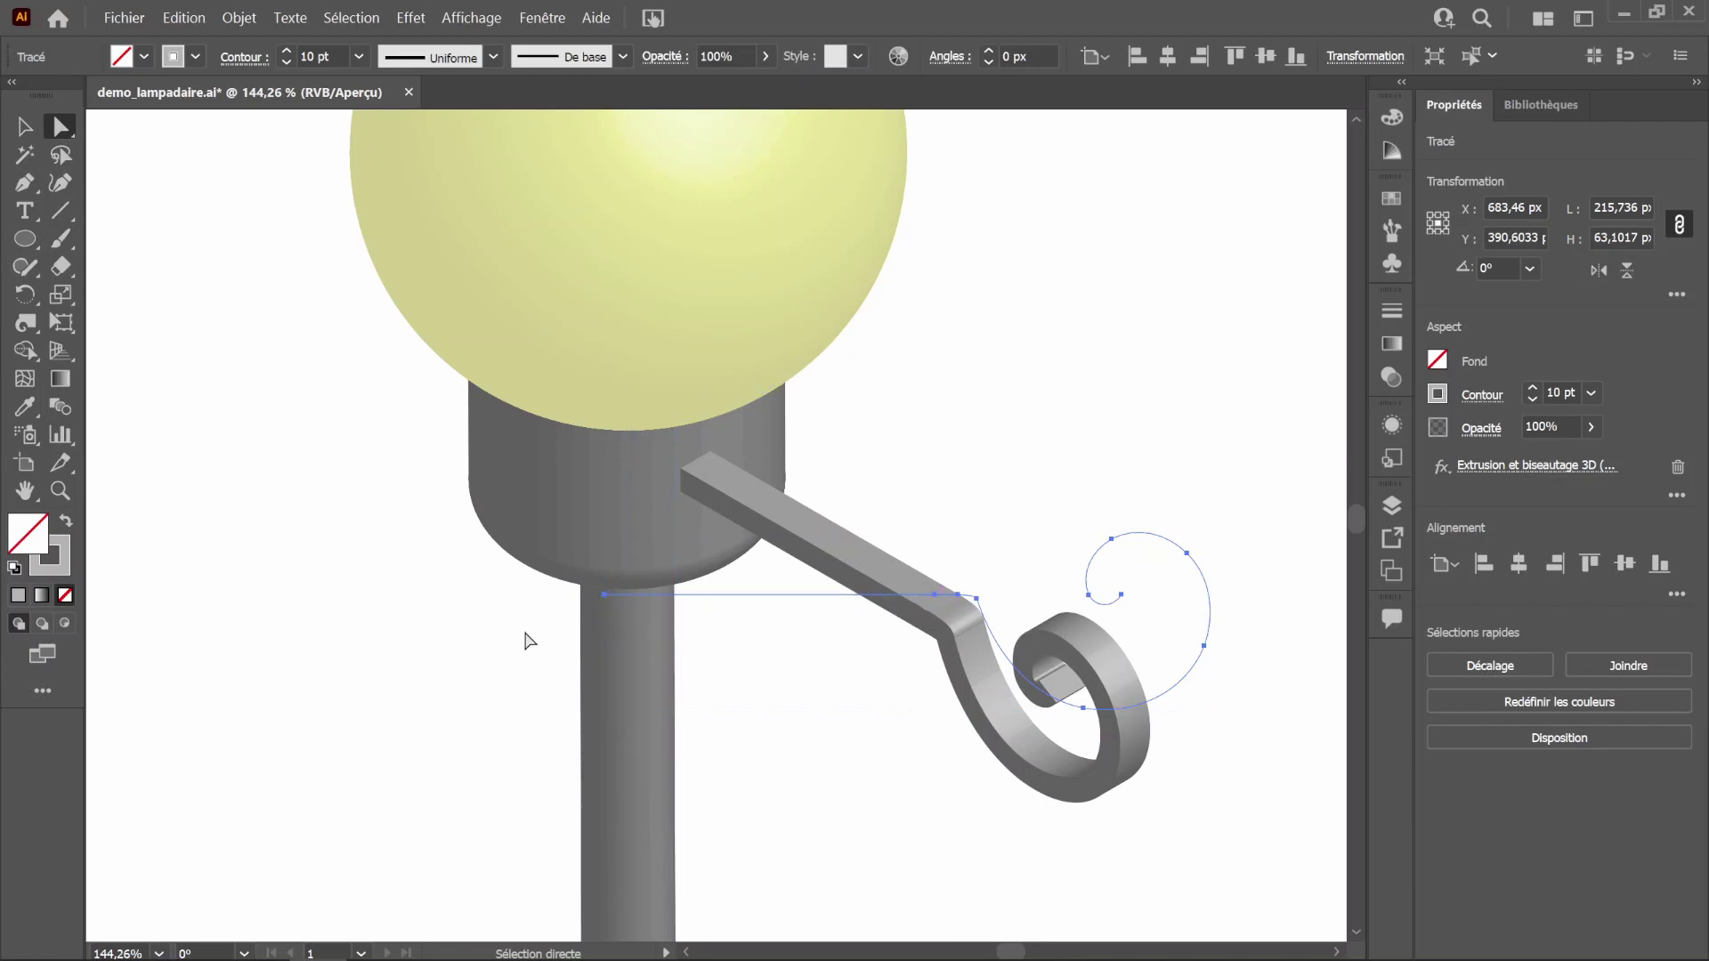
click(605, 594)
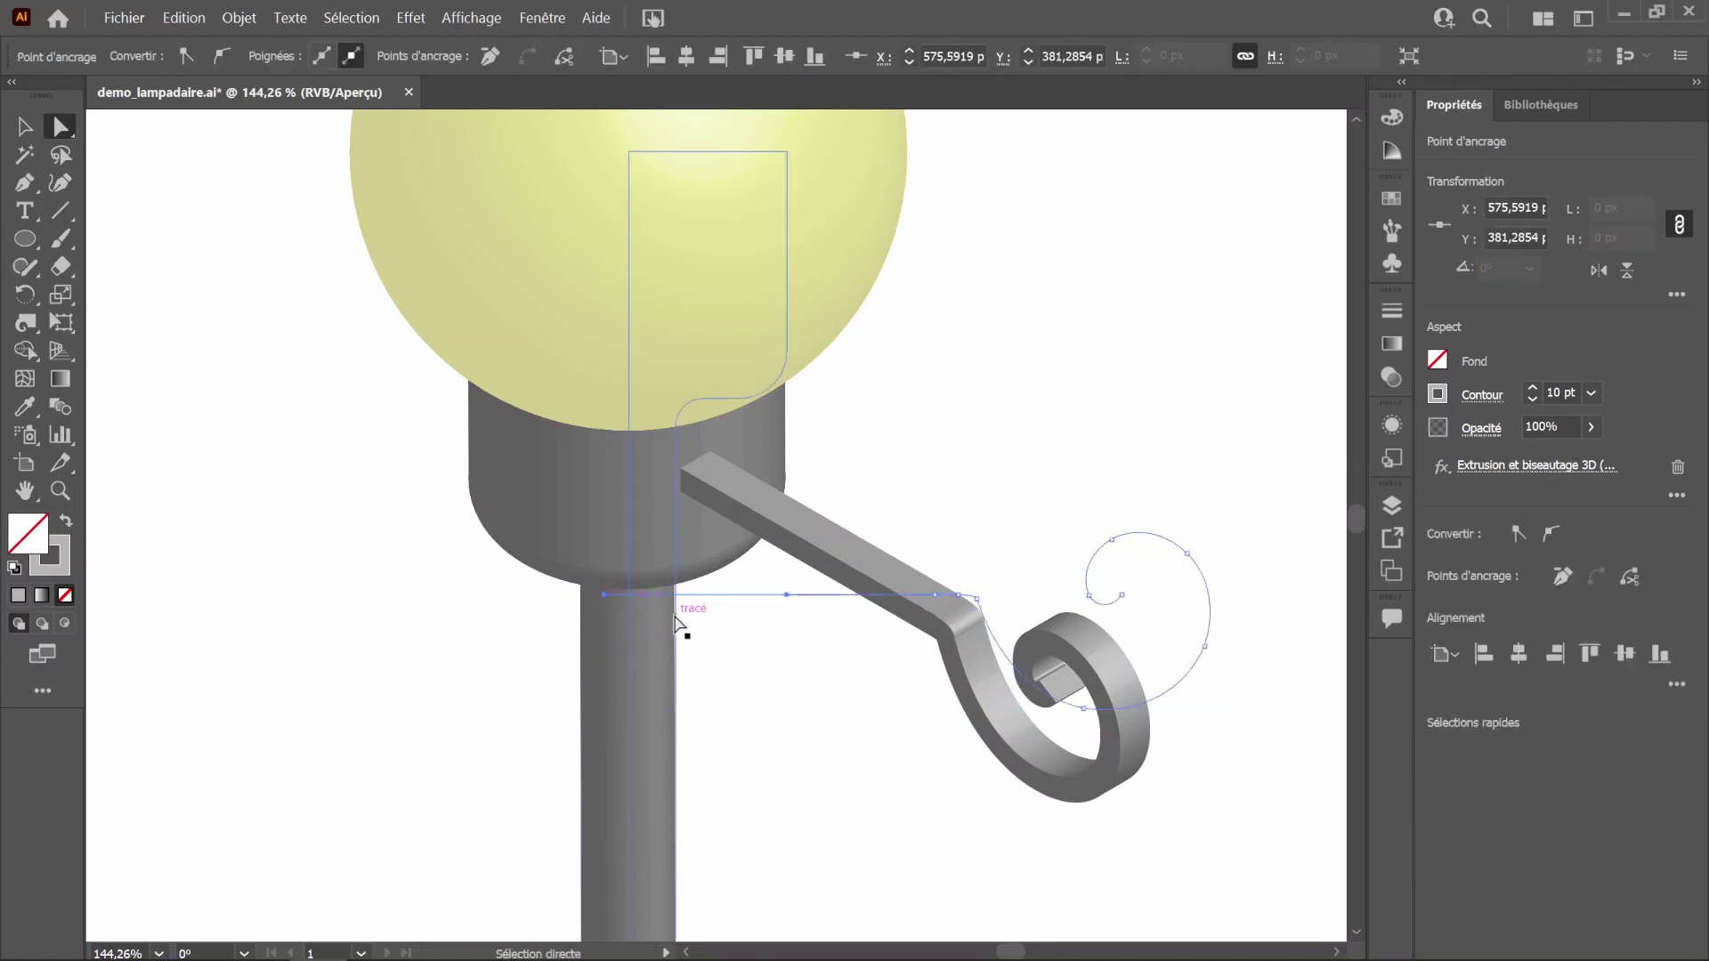
key(shift+Right)
key(shift+Right)
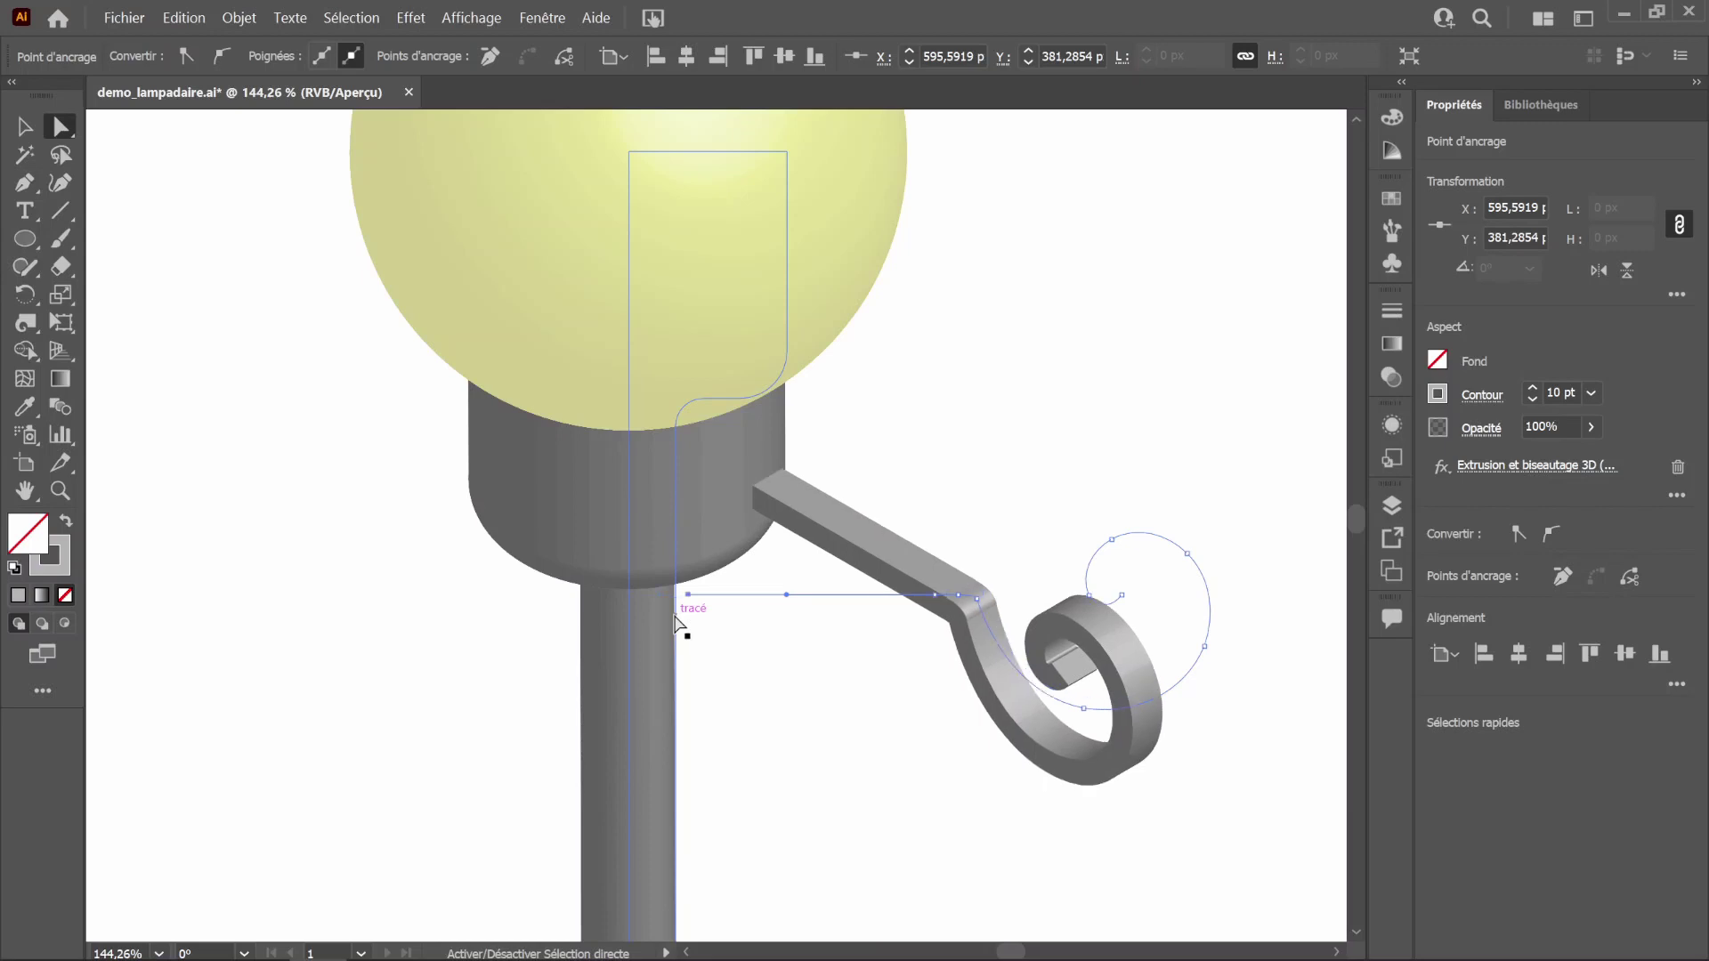
key(shift+Right)
key(shift+Right)
key(shift+Right)
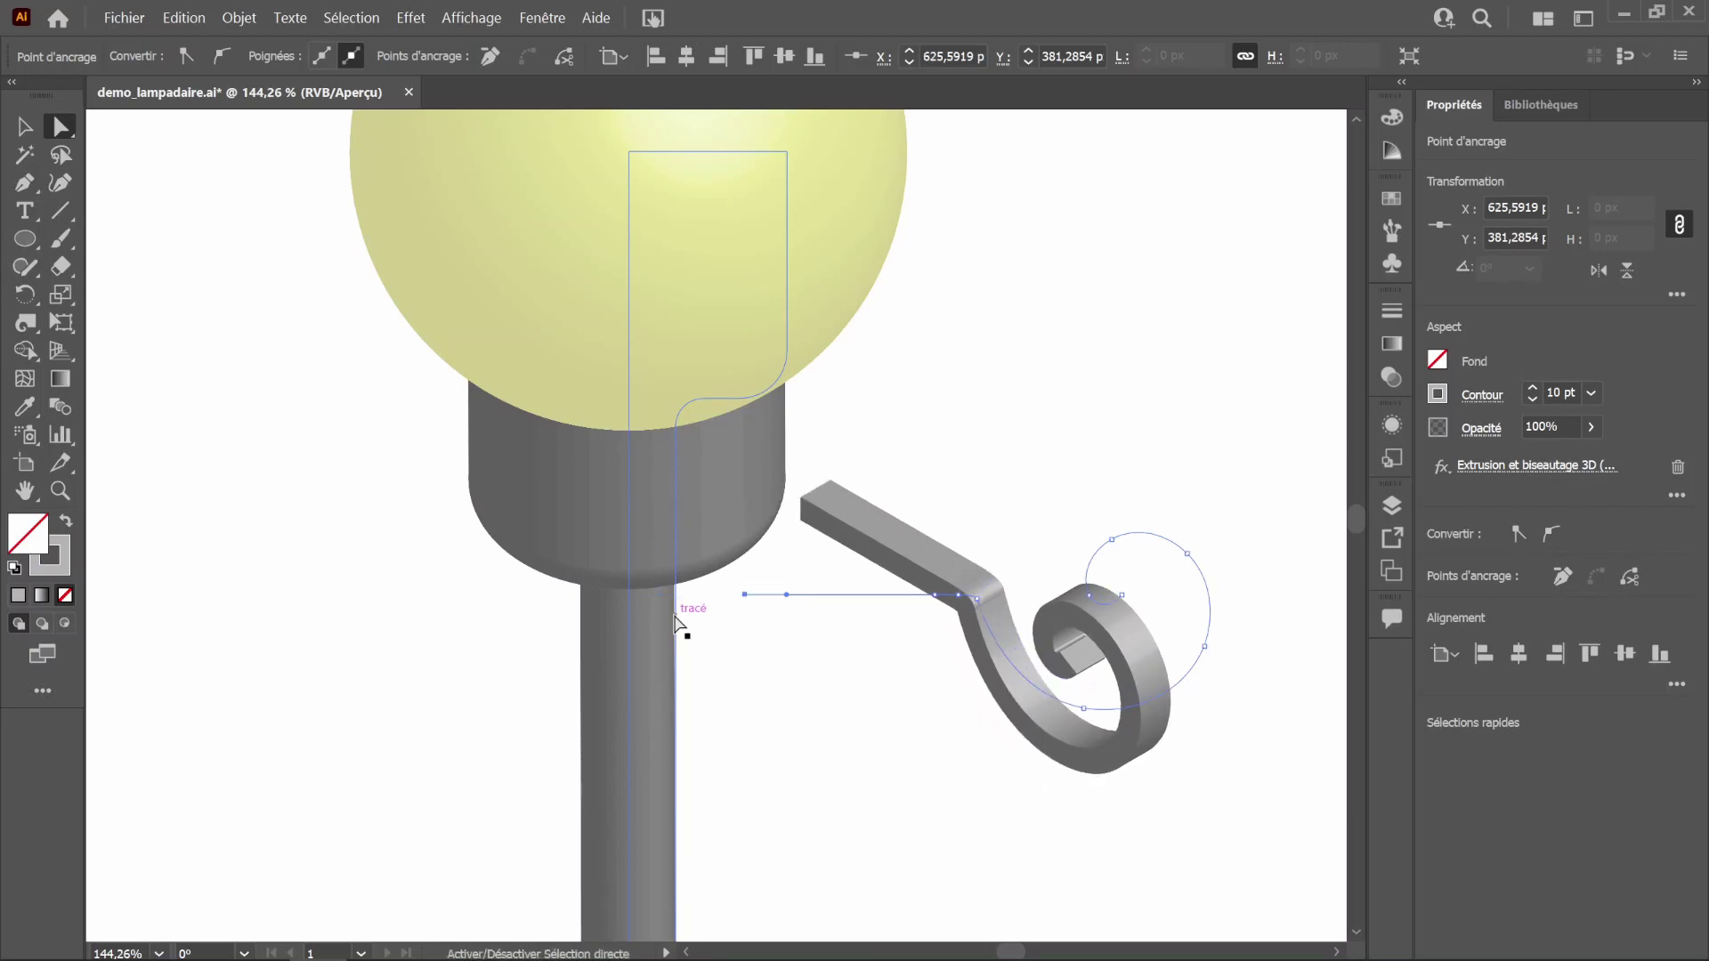
key(shift+Left)
Step: Fit the bracket against the collar's side under the globe, then zoom out
click(30, 138)
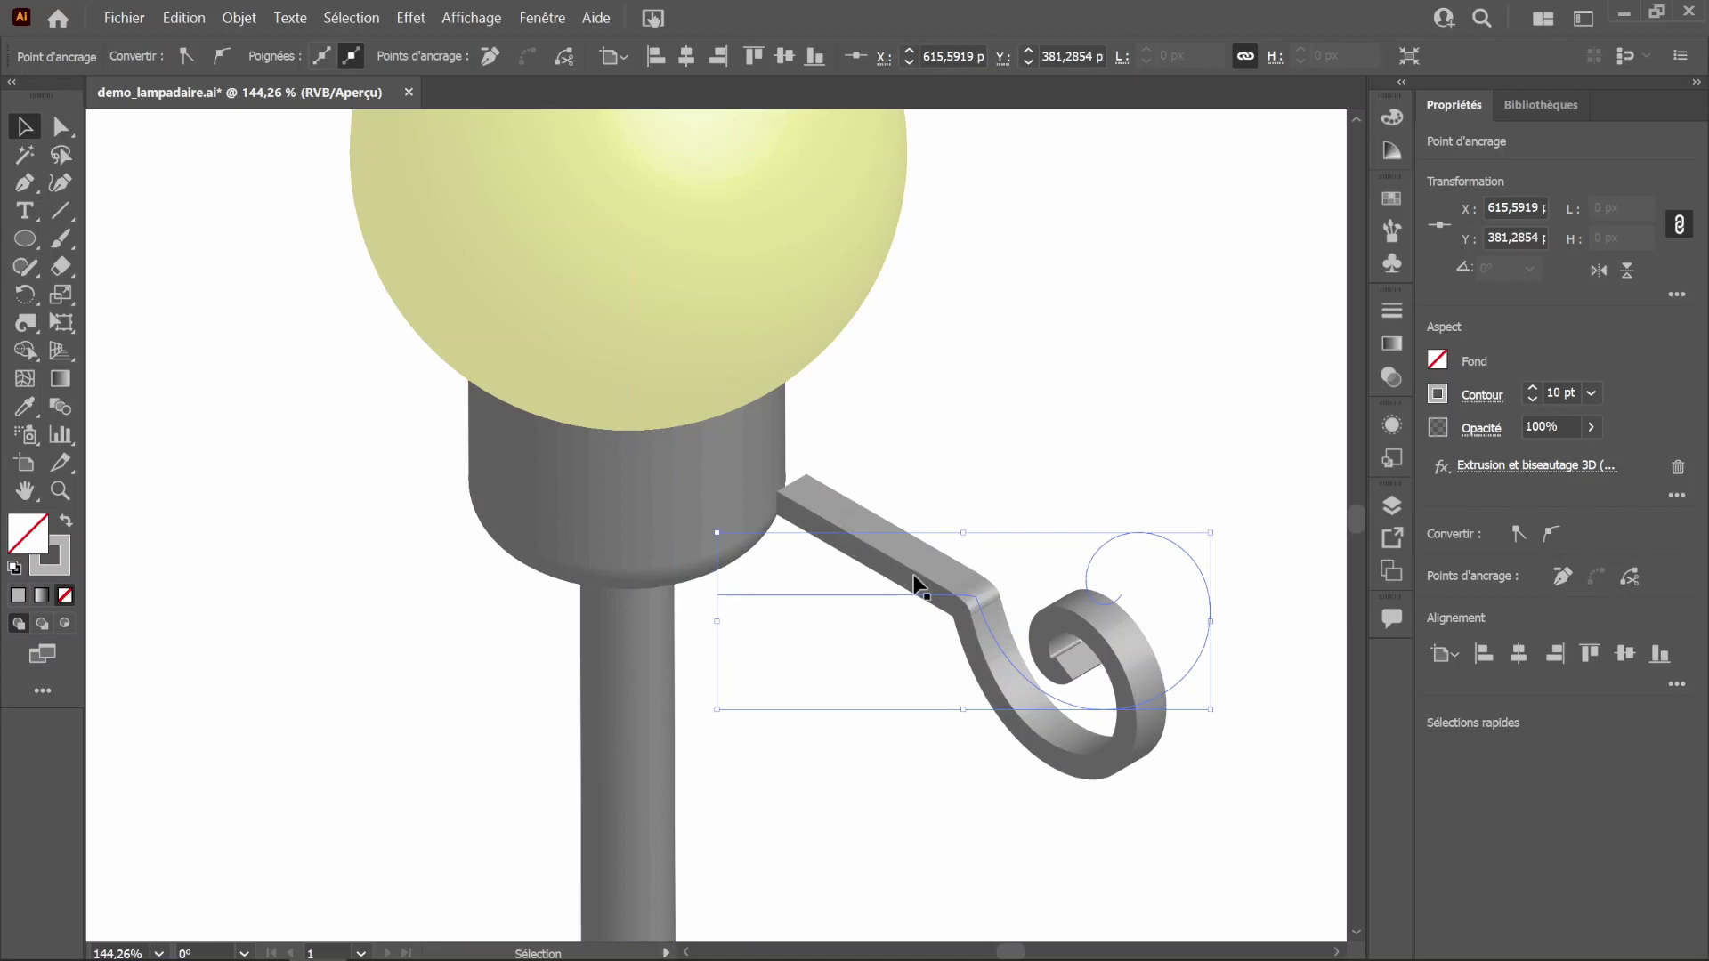
drag(914, 577, 830, 564)
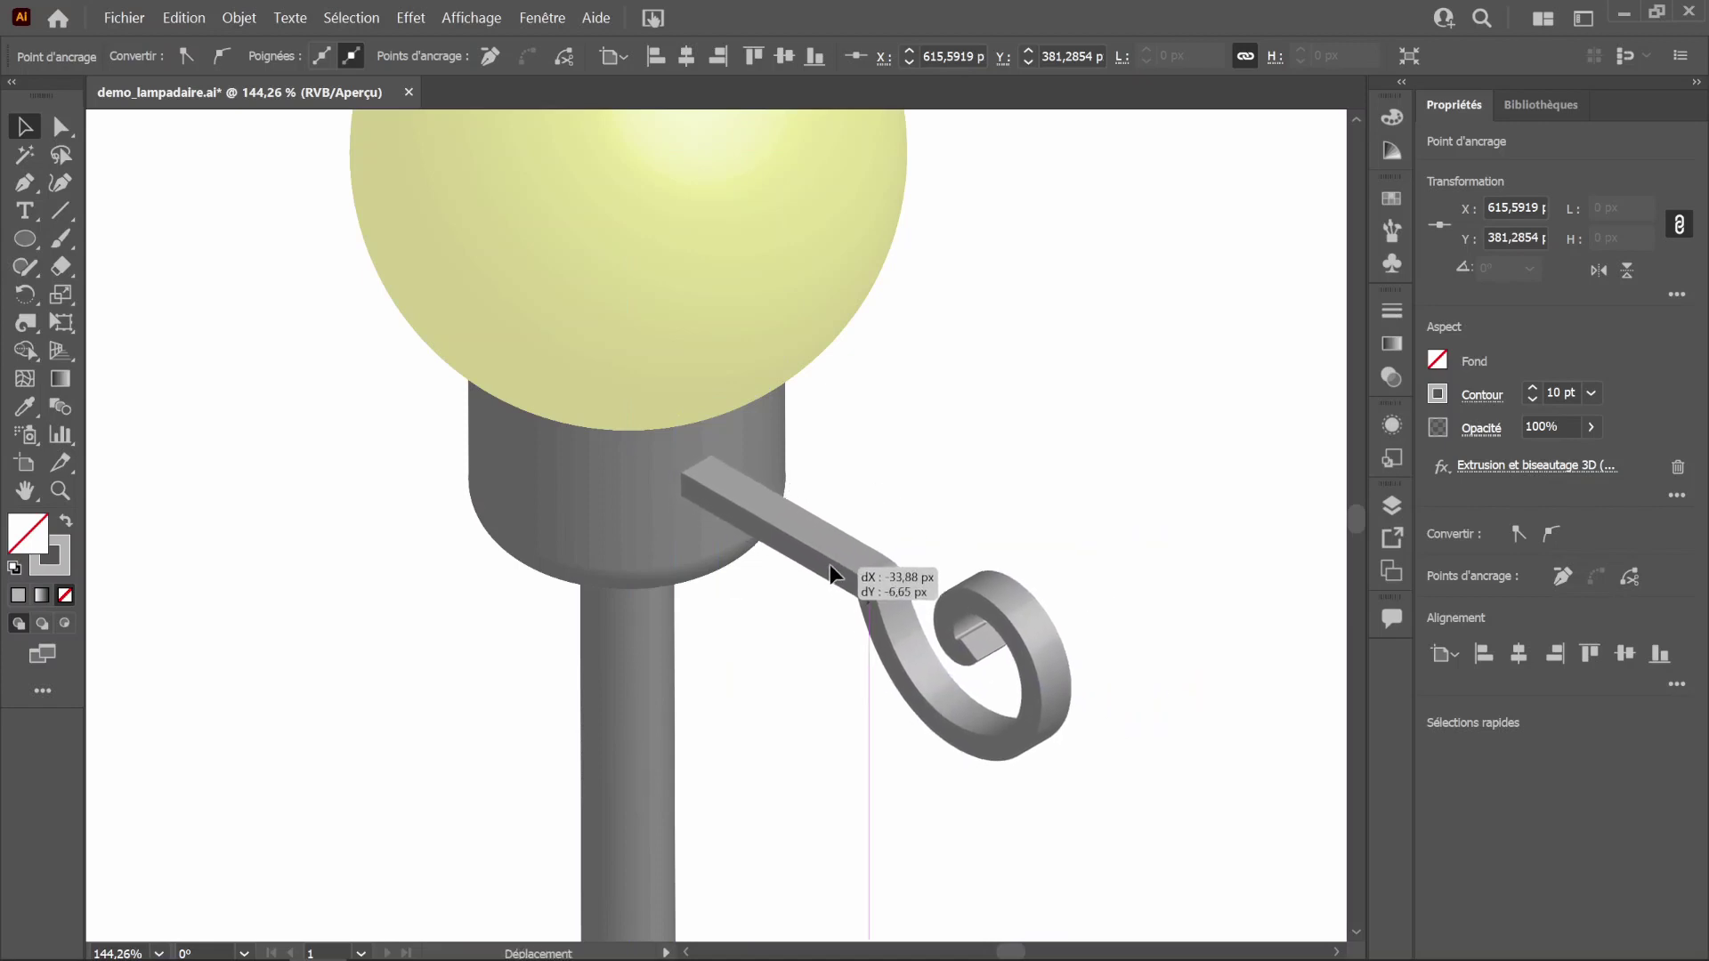
click(1137, 623)
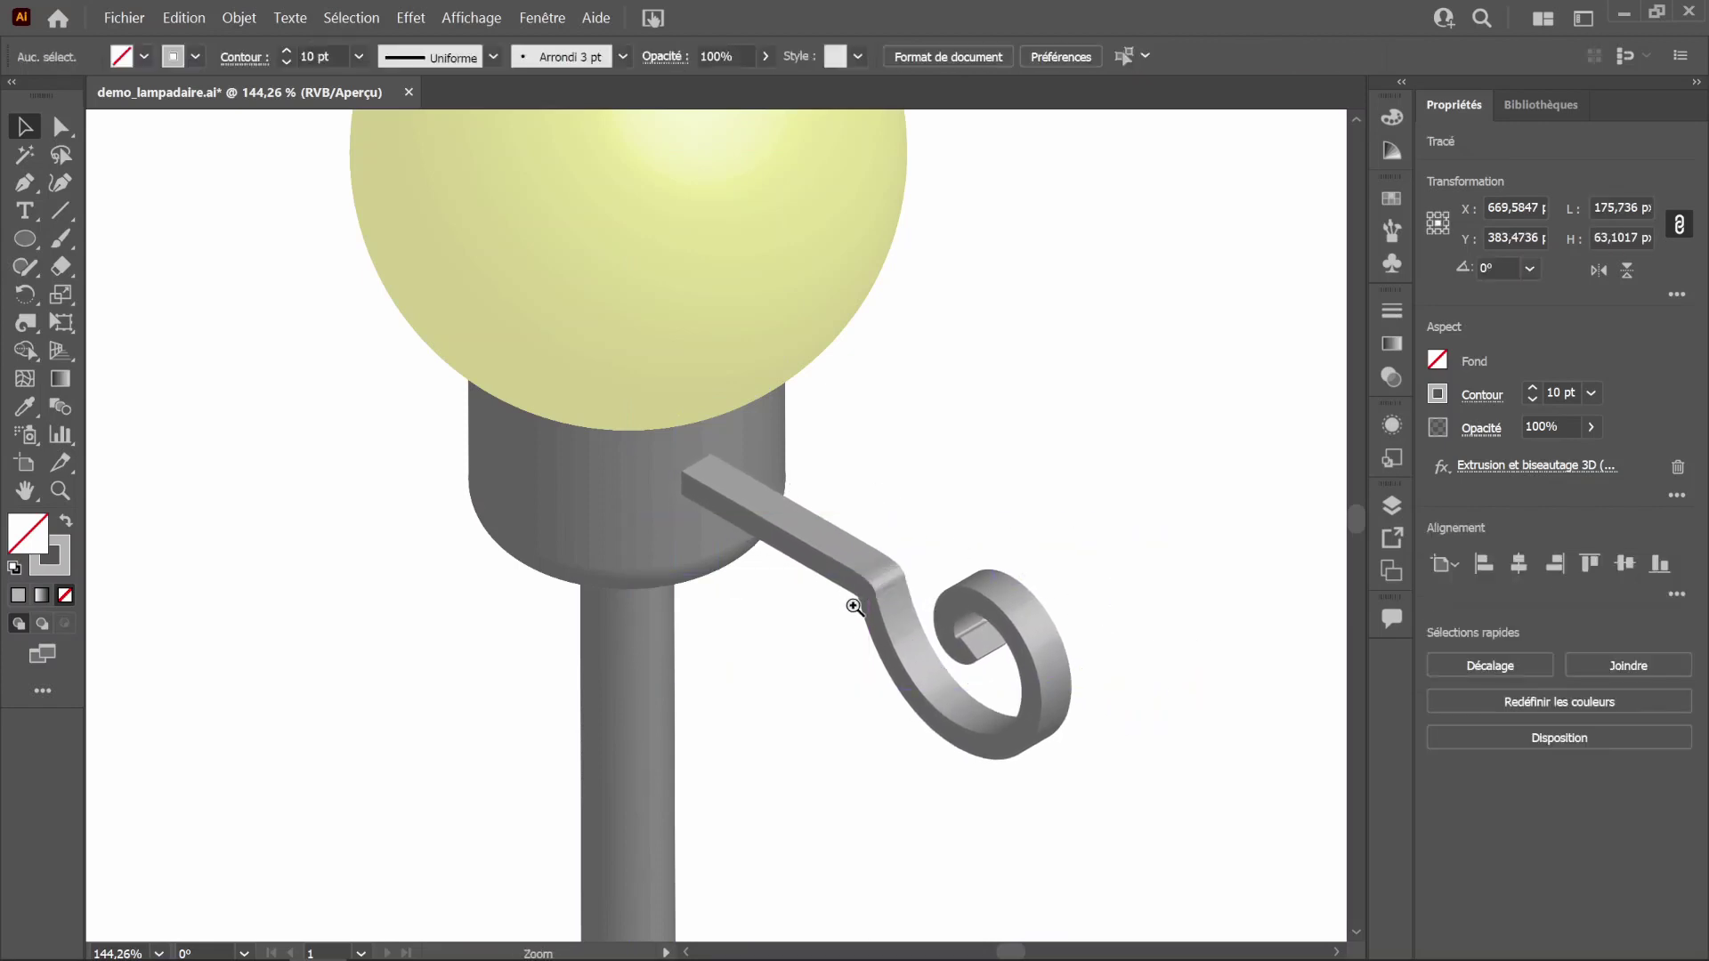
key(ctrl+minus)
key(ctrl+minus)
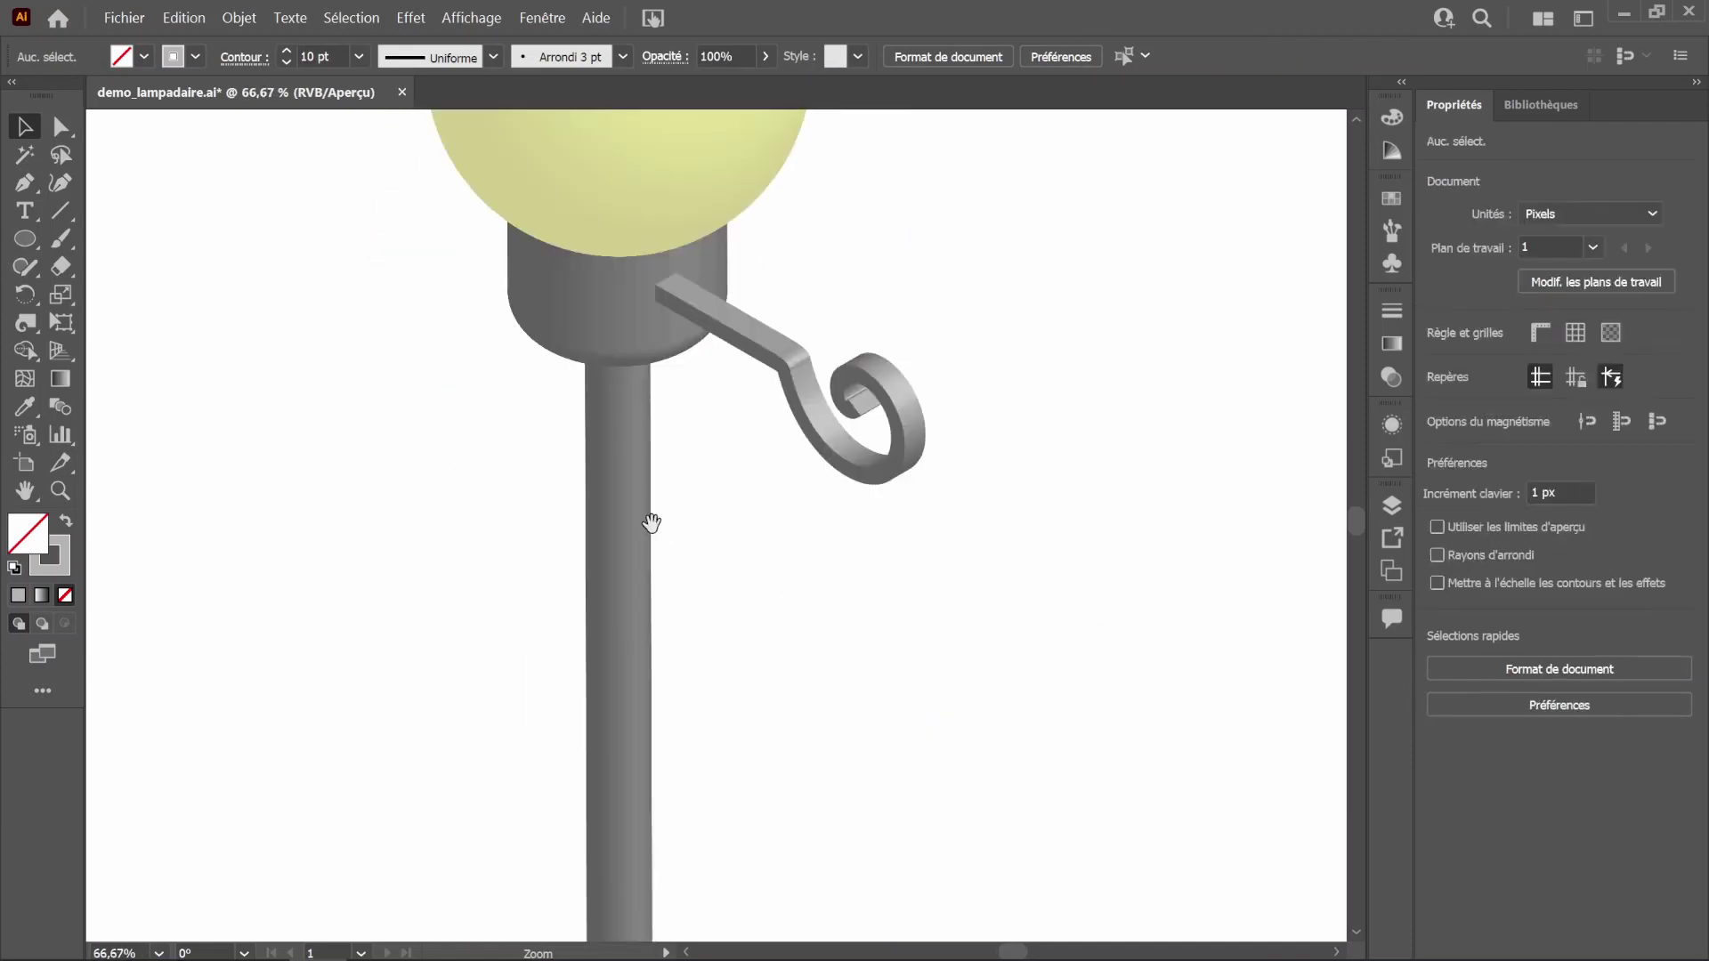
Step: Make a vertical Reflect copy of the spiral bracket and place it on the collar's left side
ctrl+alt+click(731, 501)
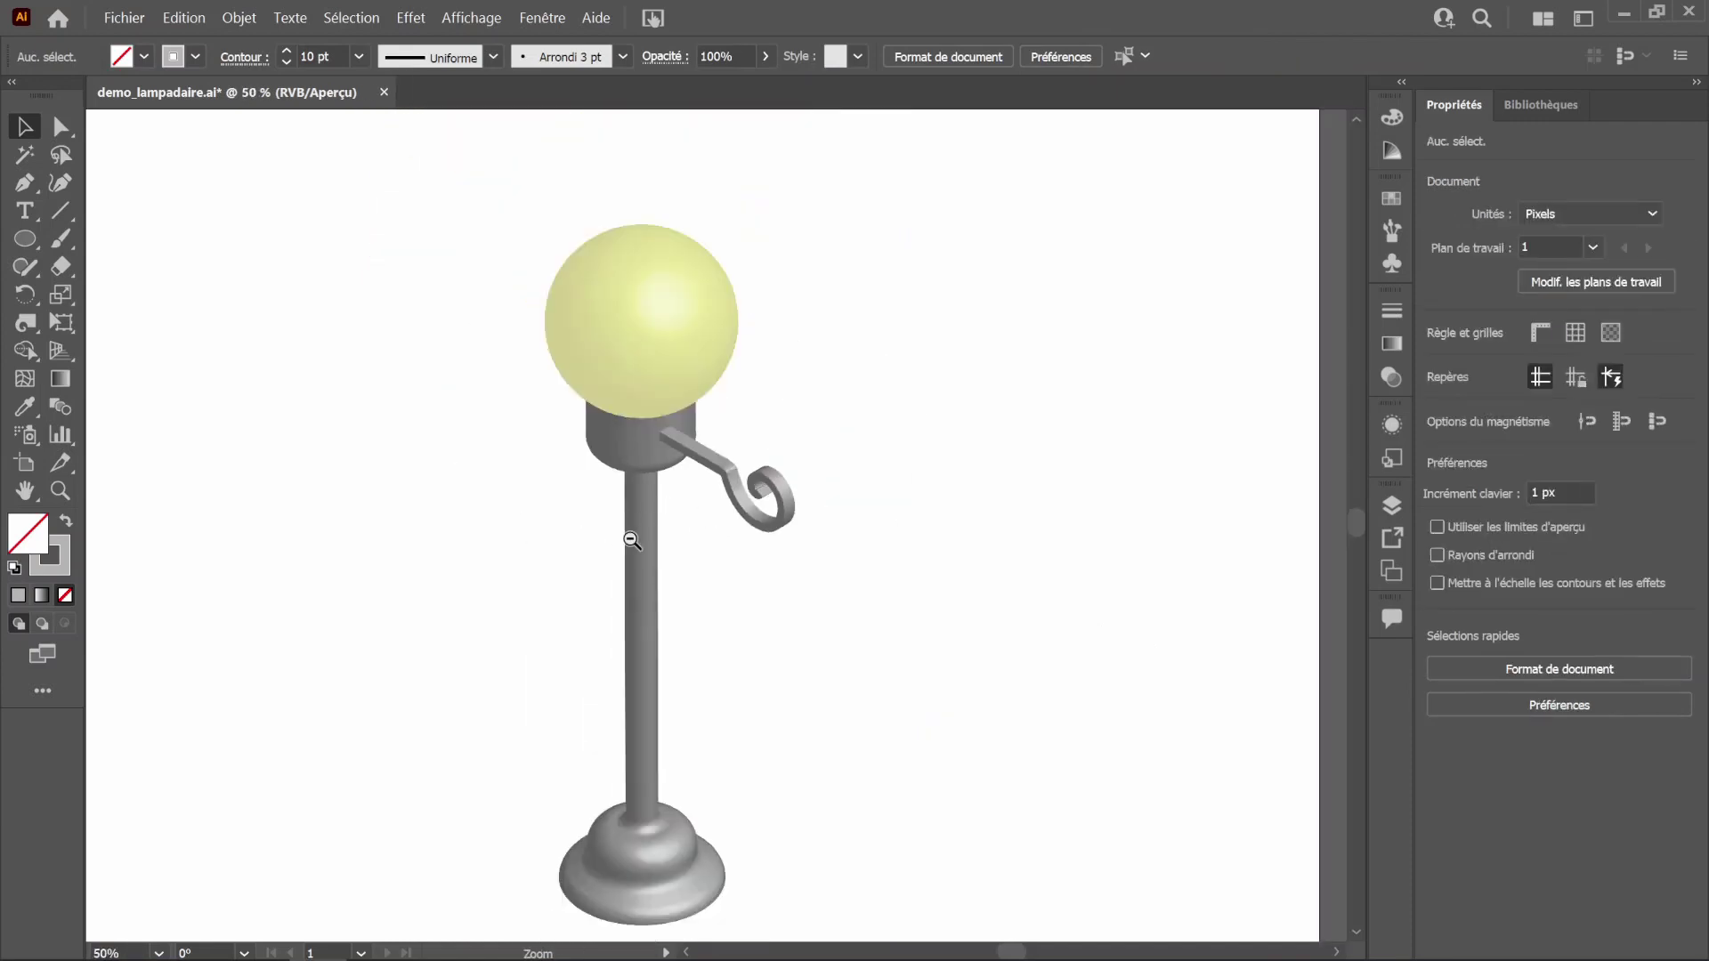
drag(631, 540, 752, 545)
click(930, 547)
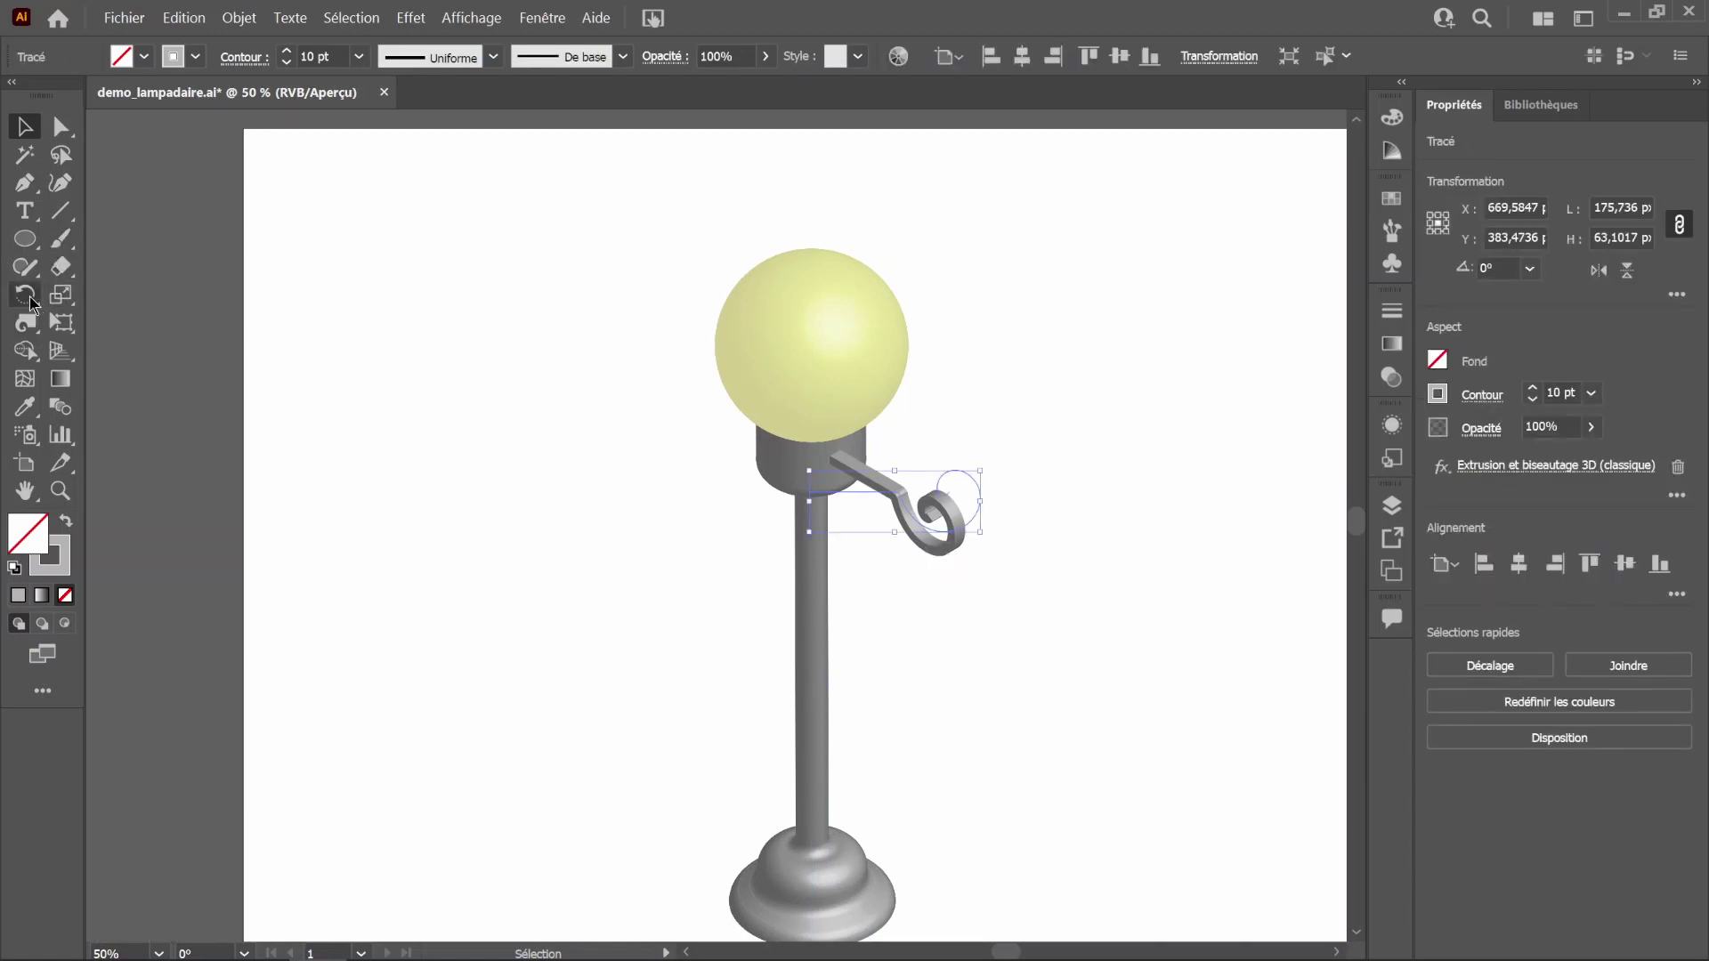
click(29, 296)
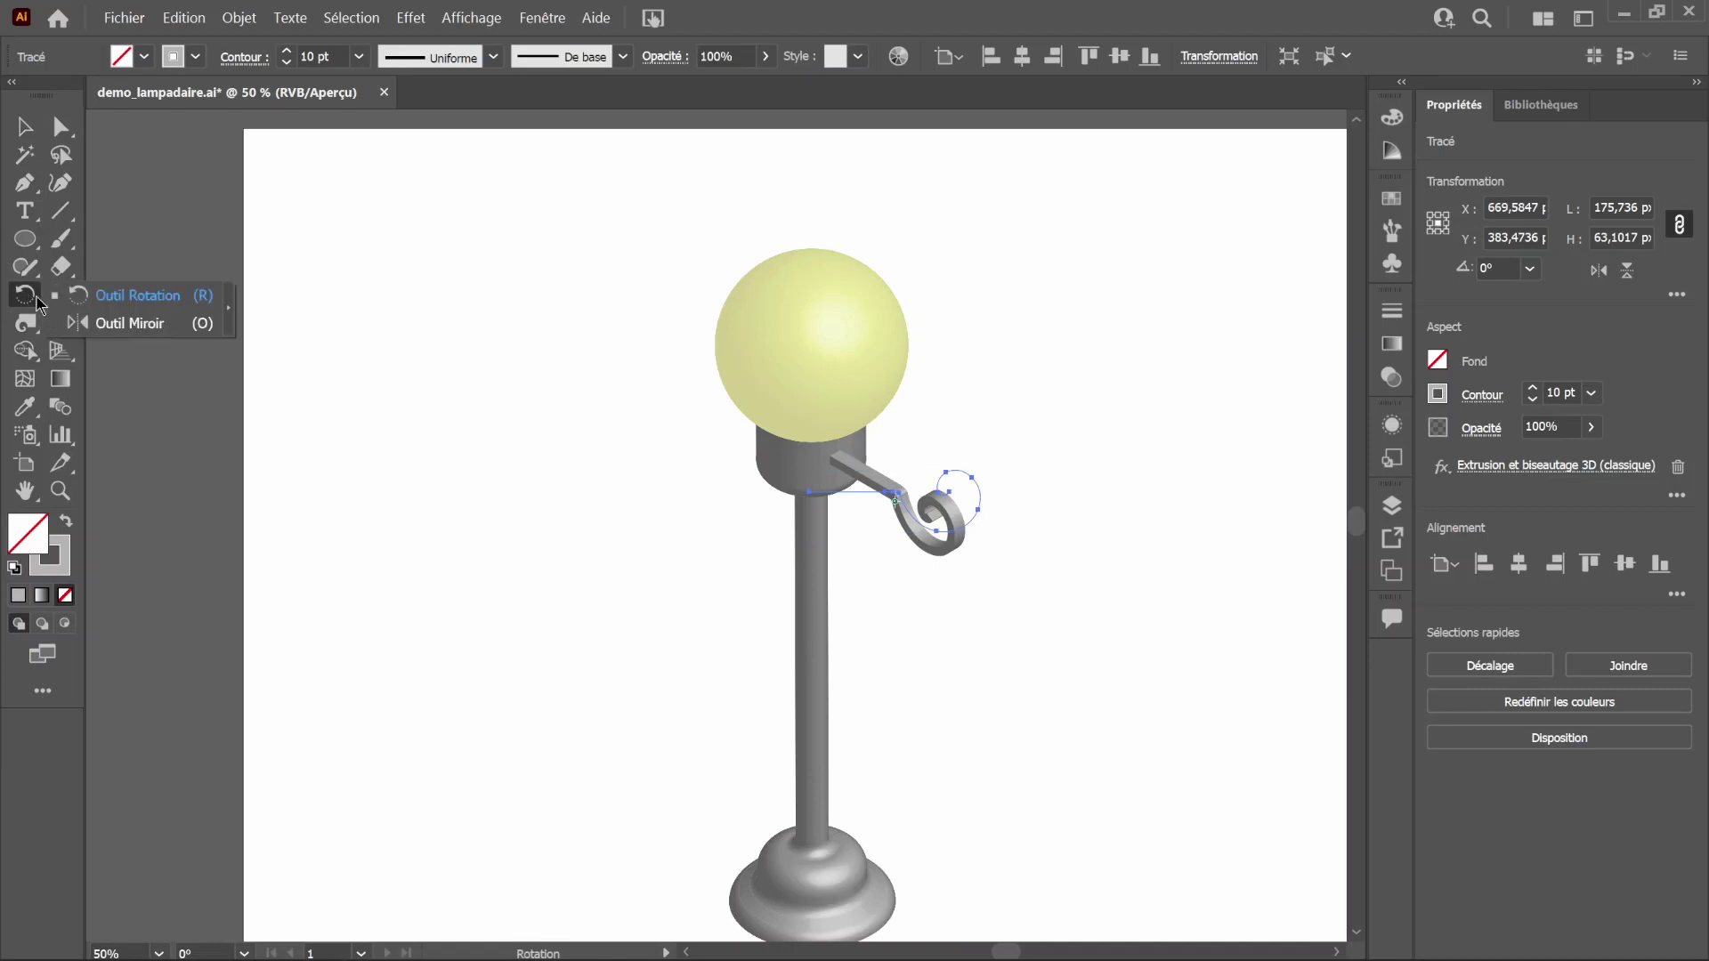
click(115, 323)
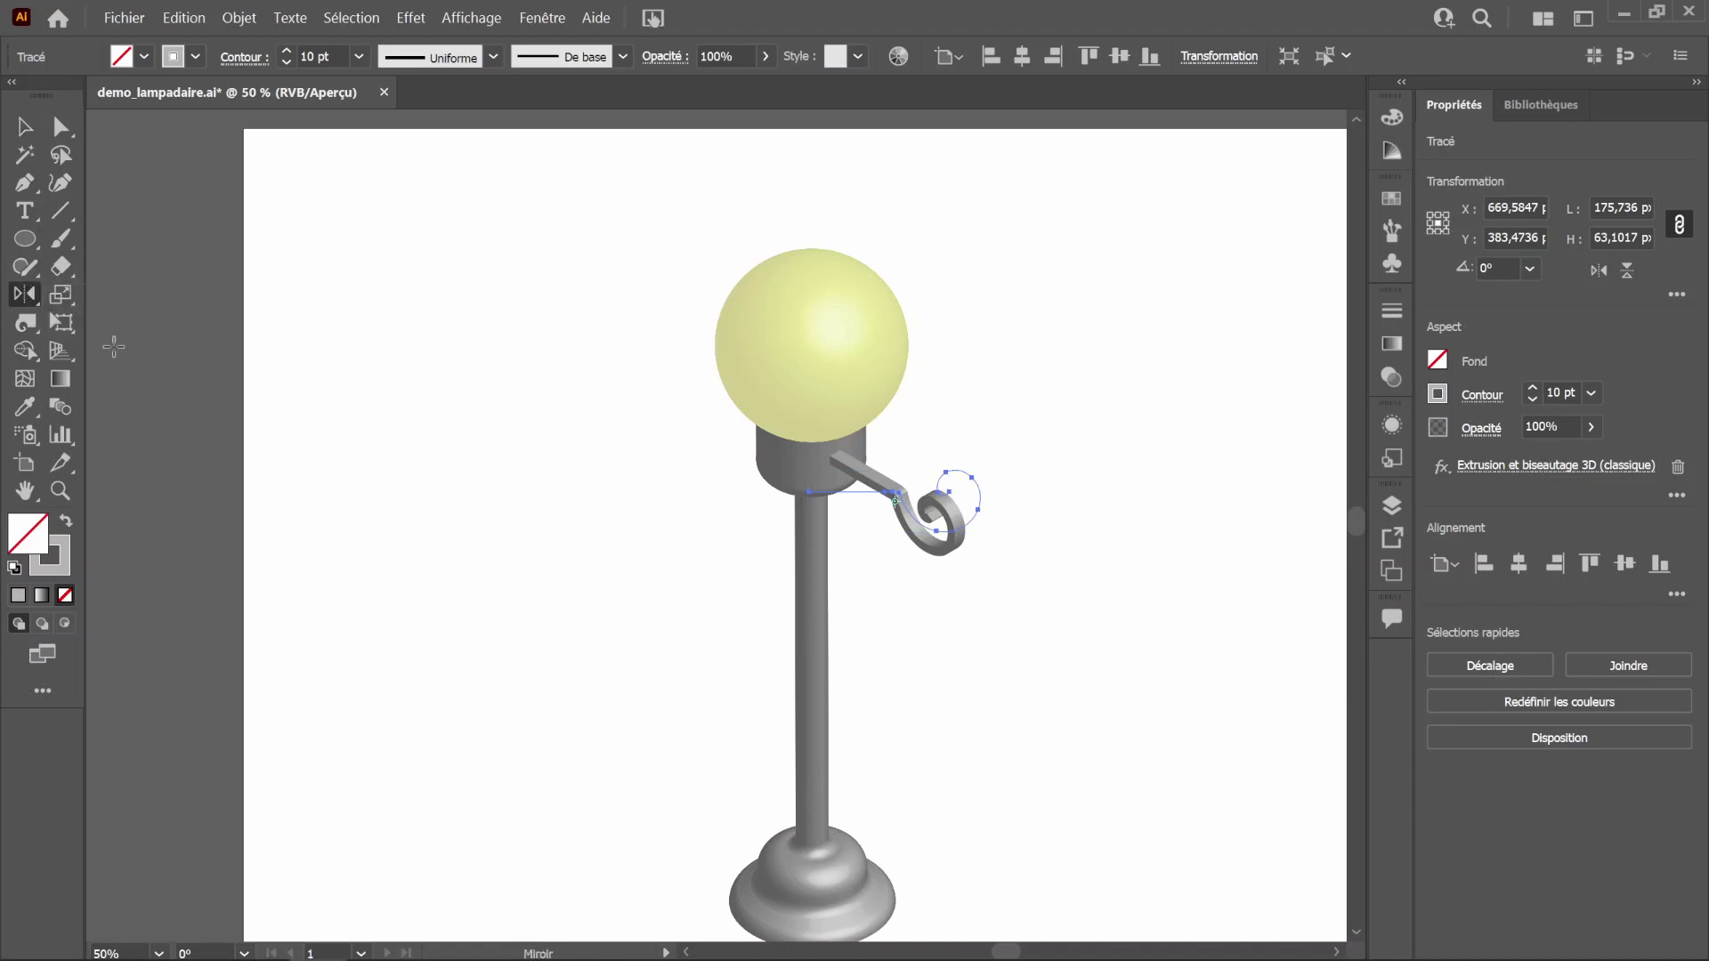
double_click(24, 297)
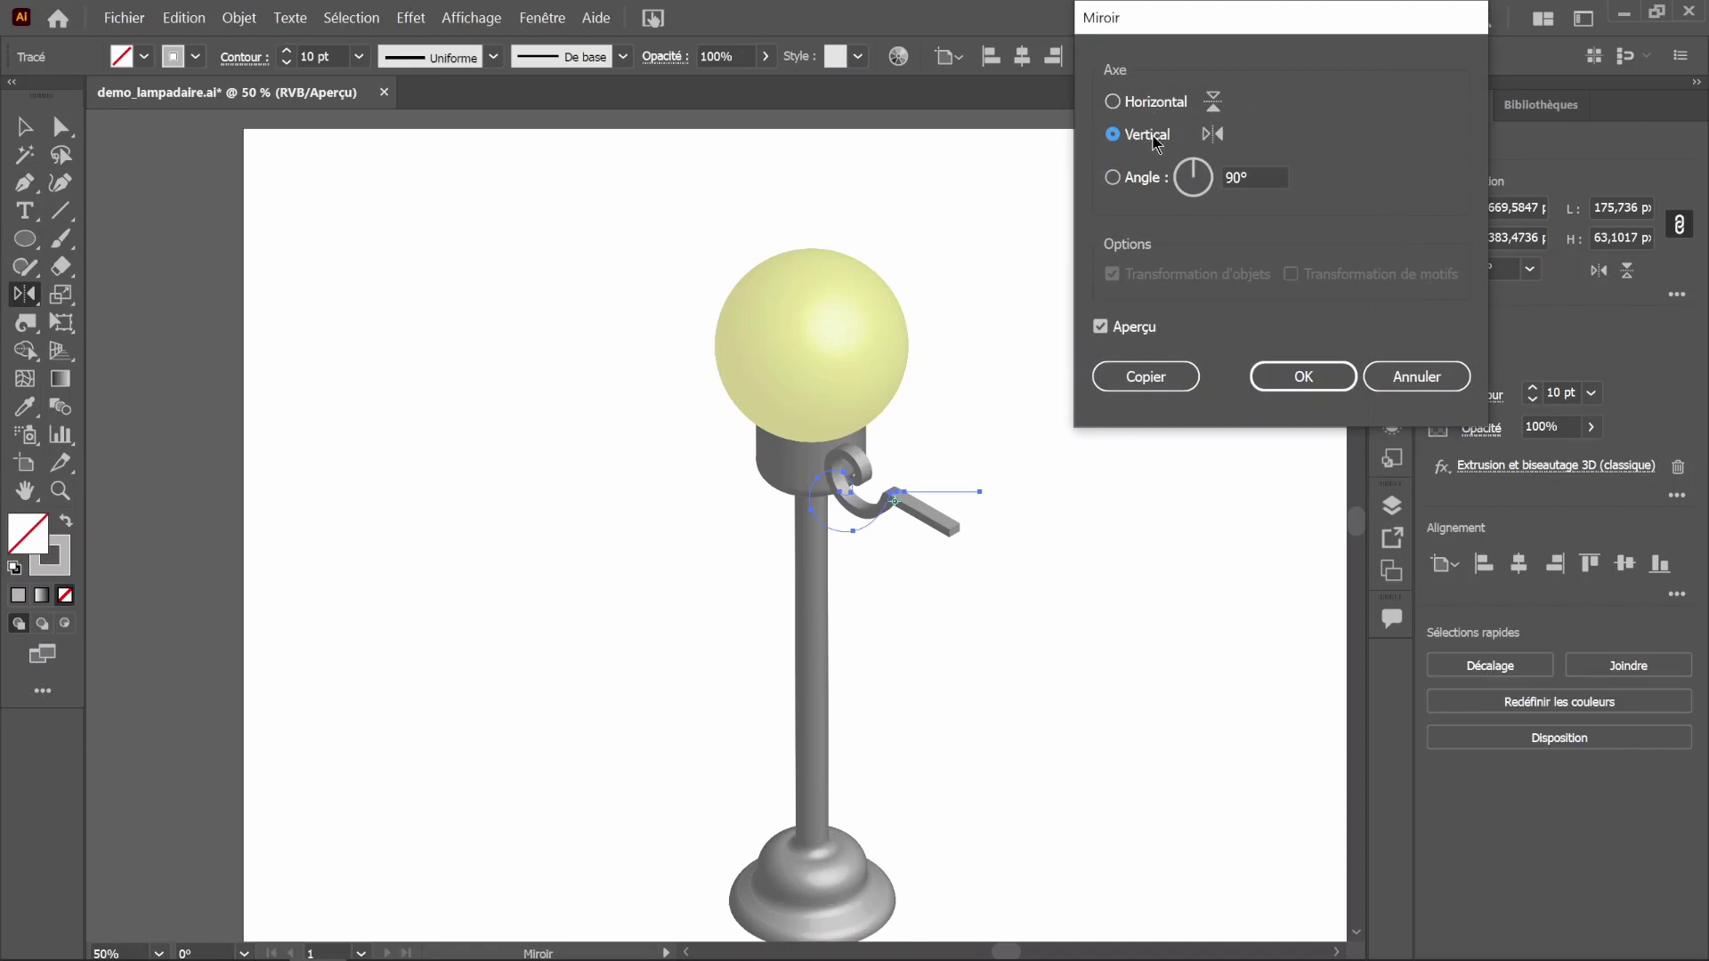
click(1148, 377)
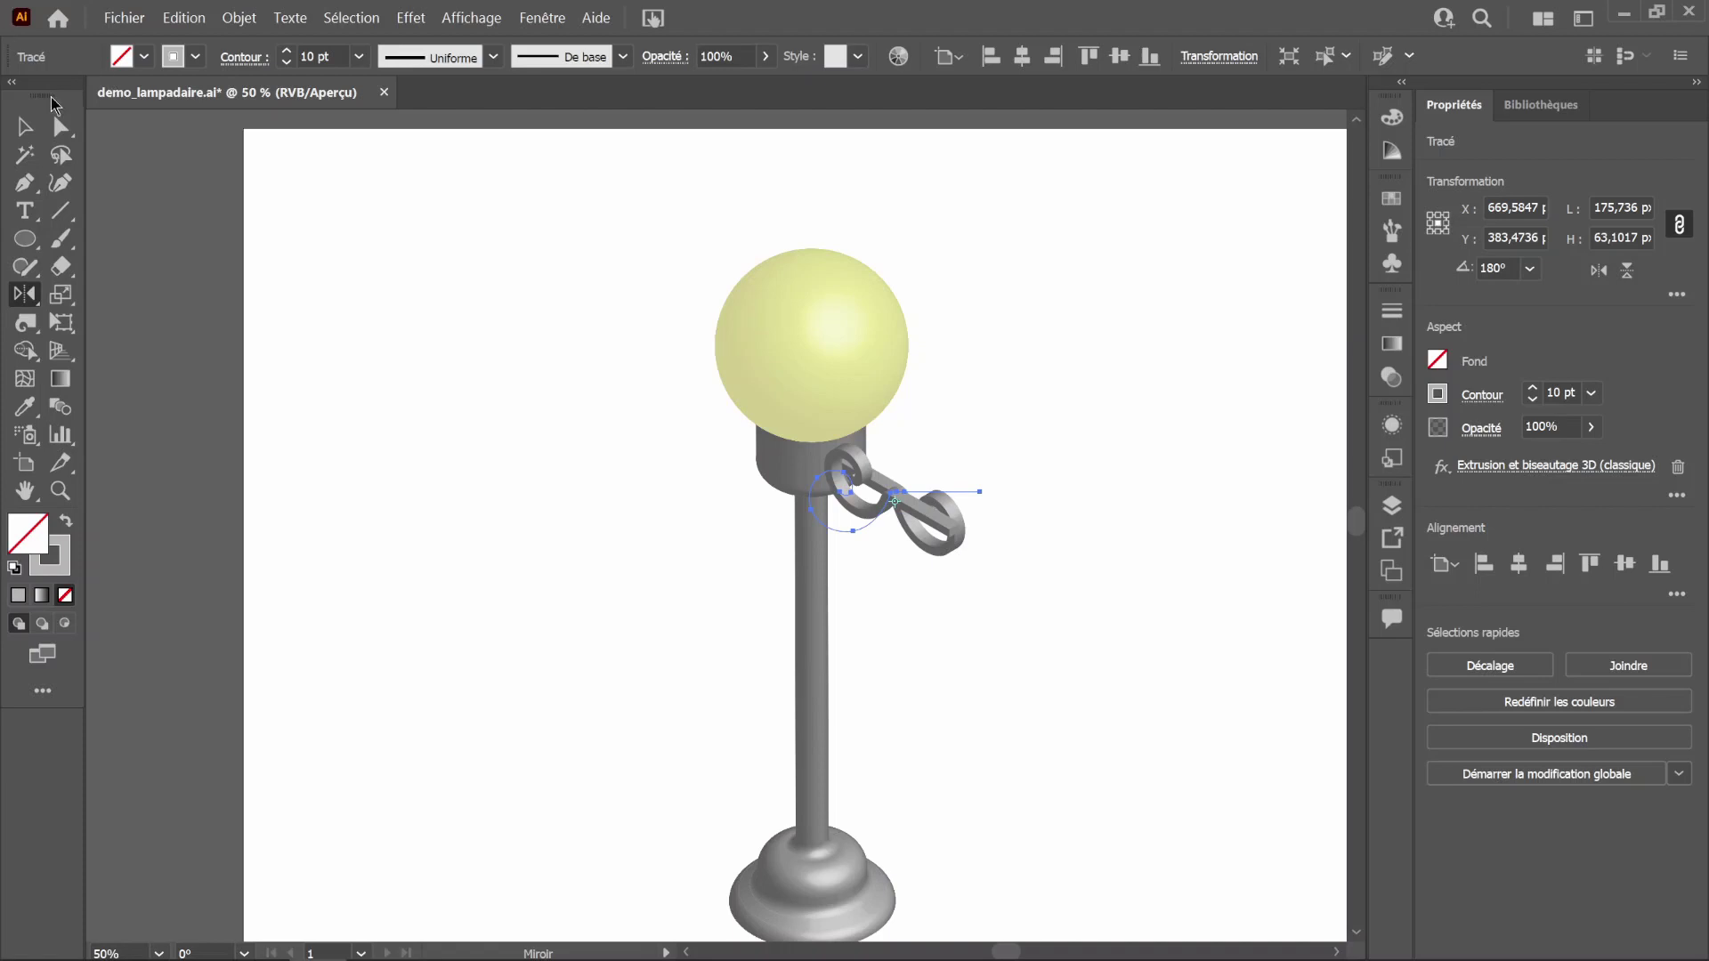
click(24, 127)
drag(841, 504, 734, 430)
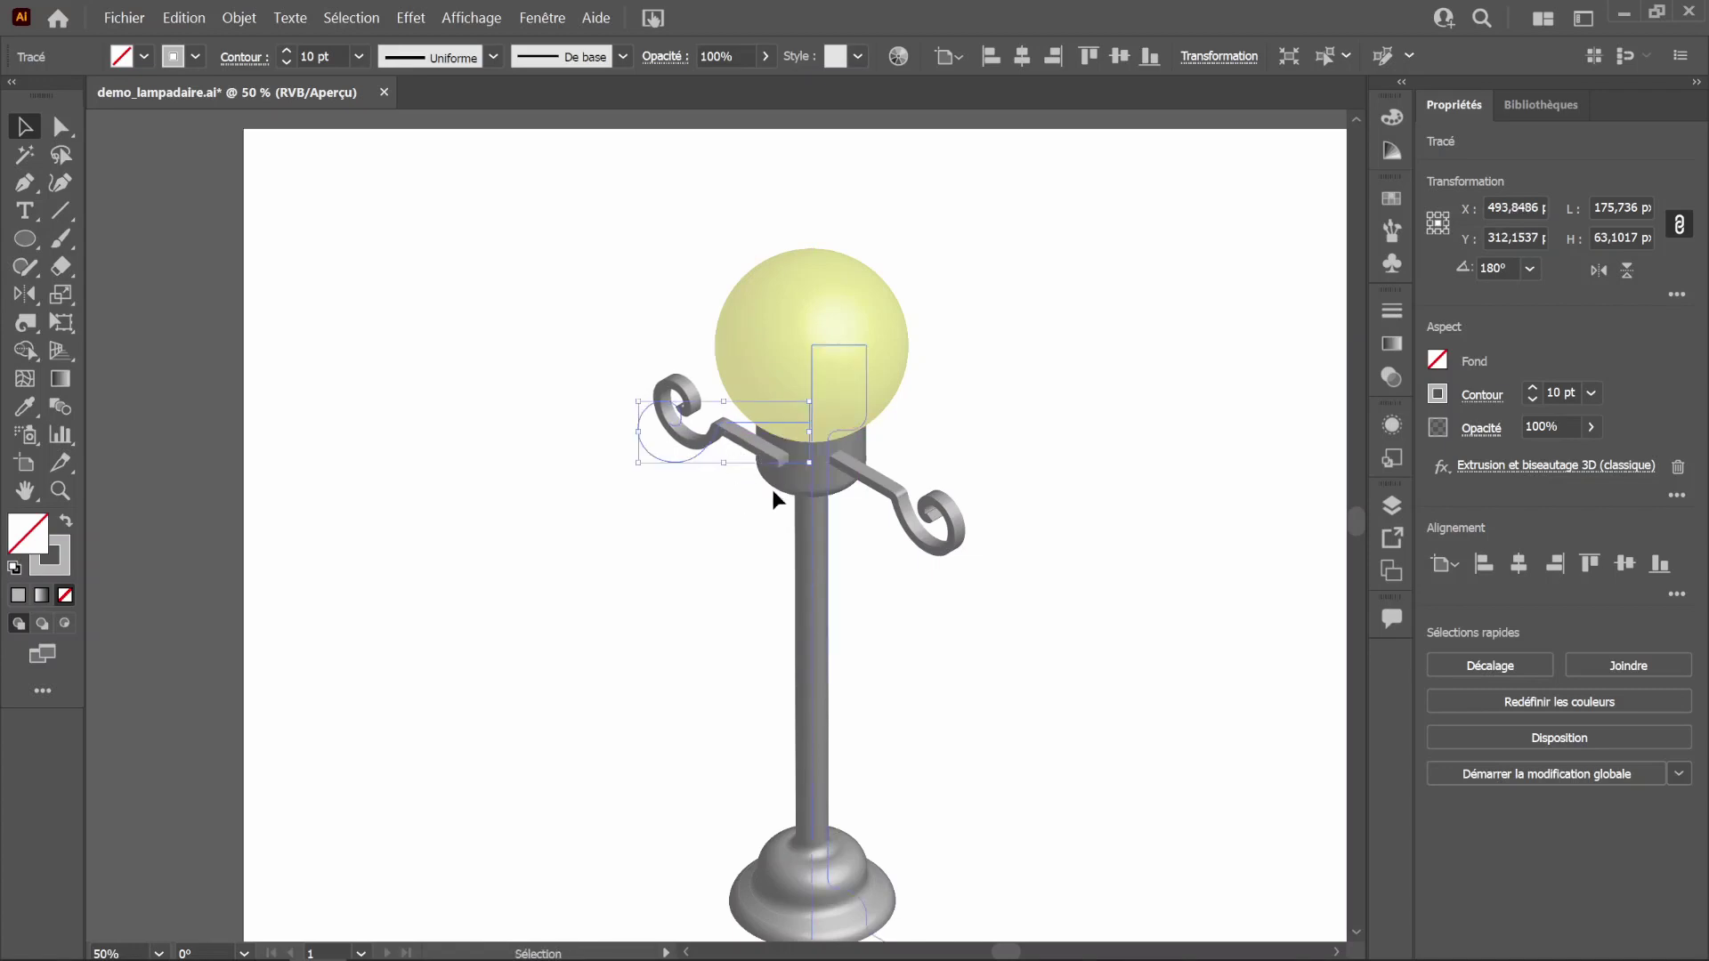
Step: Send the left bracket to the back (Disposition > Arrière-plan) and nudge it snugly under the lamp head
right_click(724, 424)
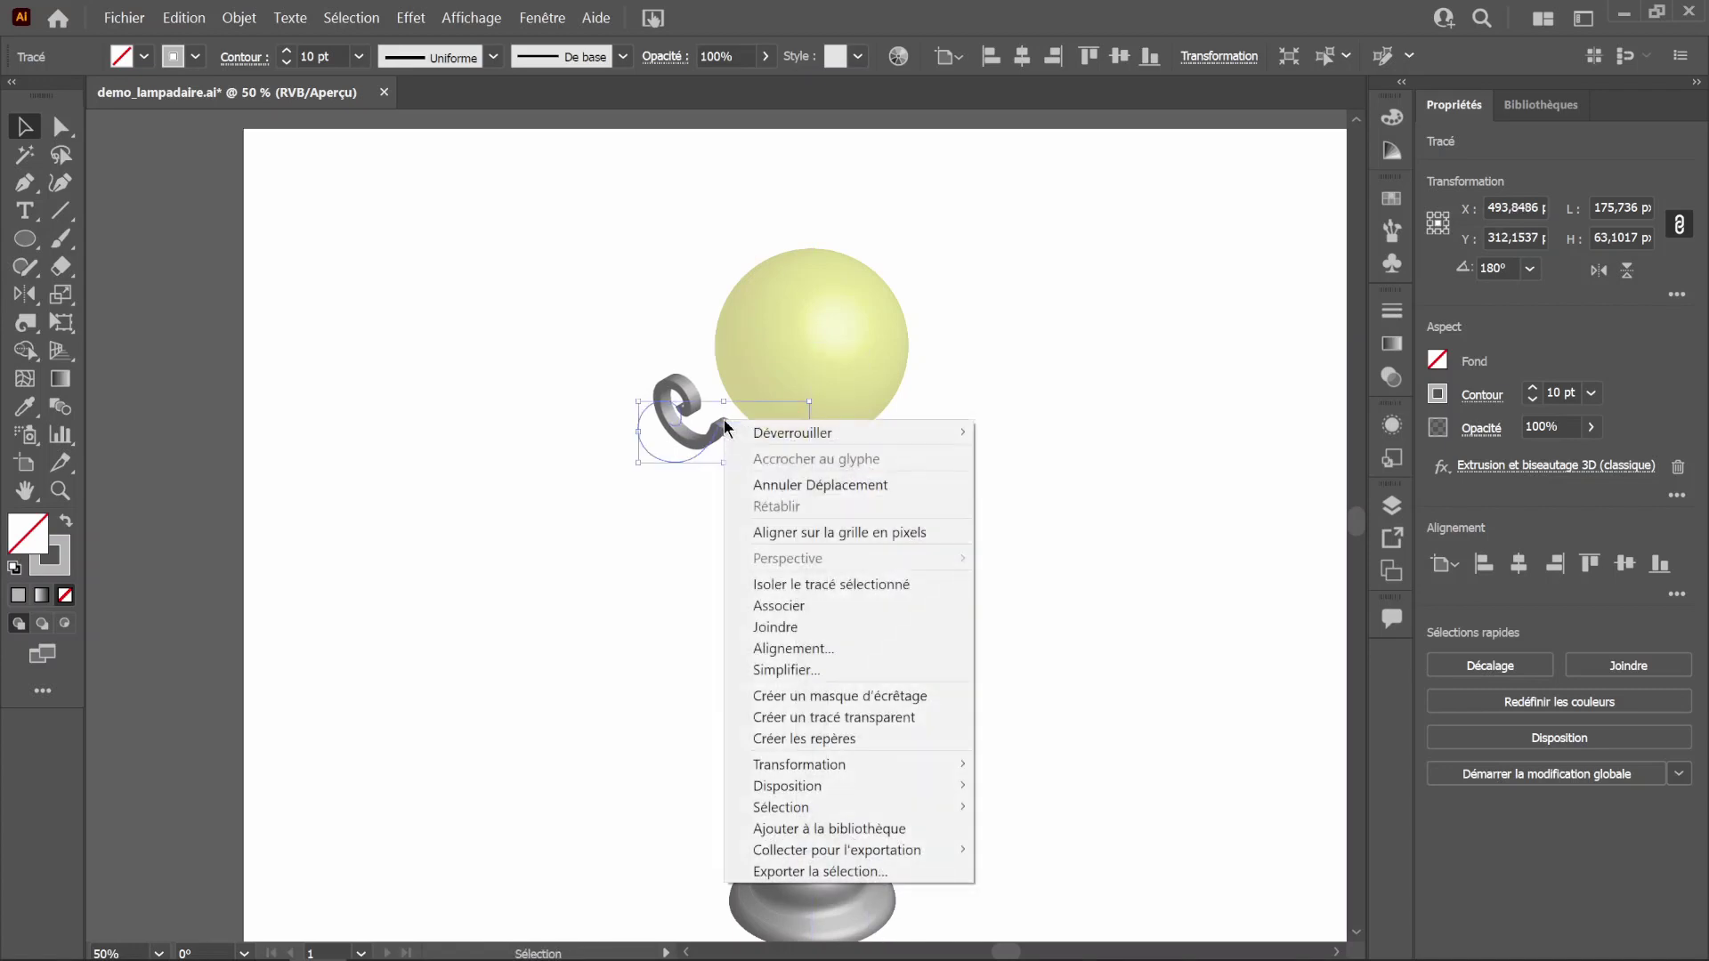
mouse_move(788, 784)
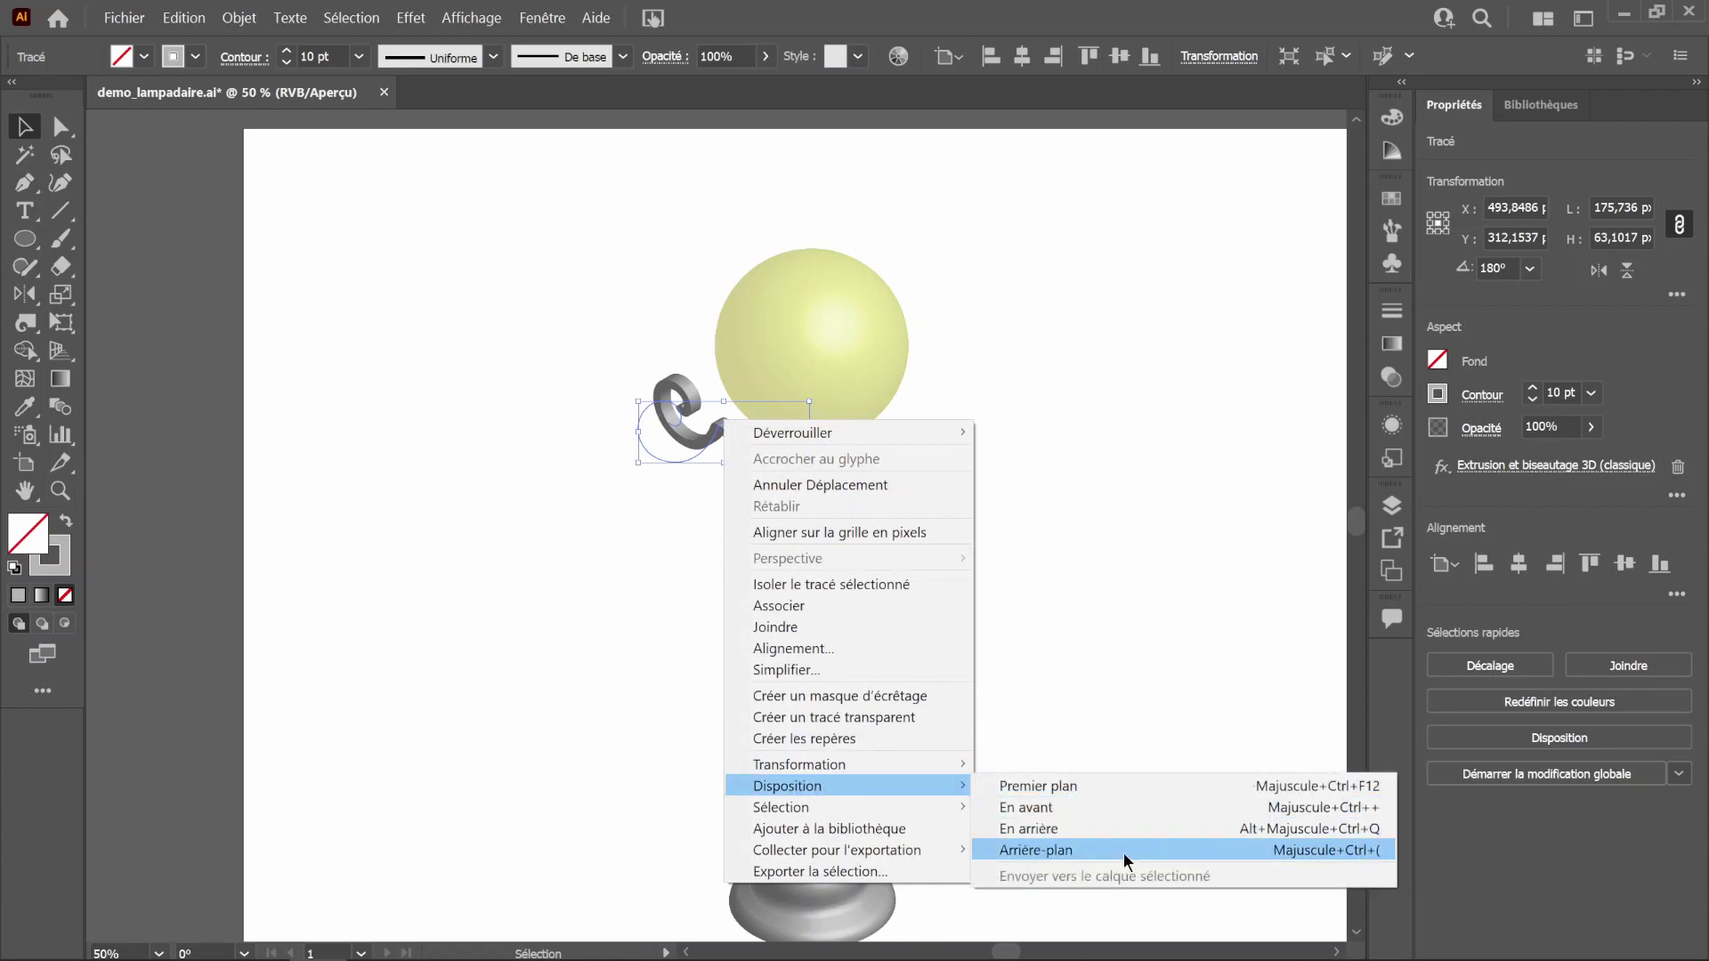
click(1119, 851)
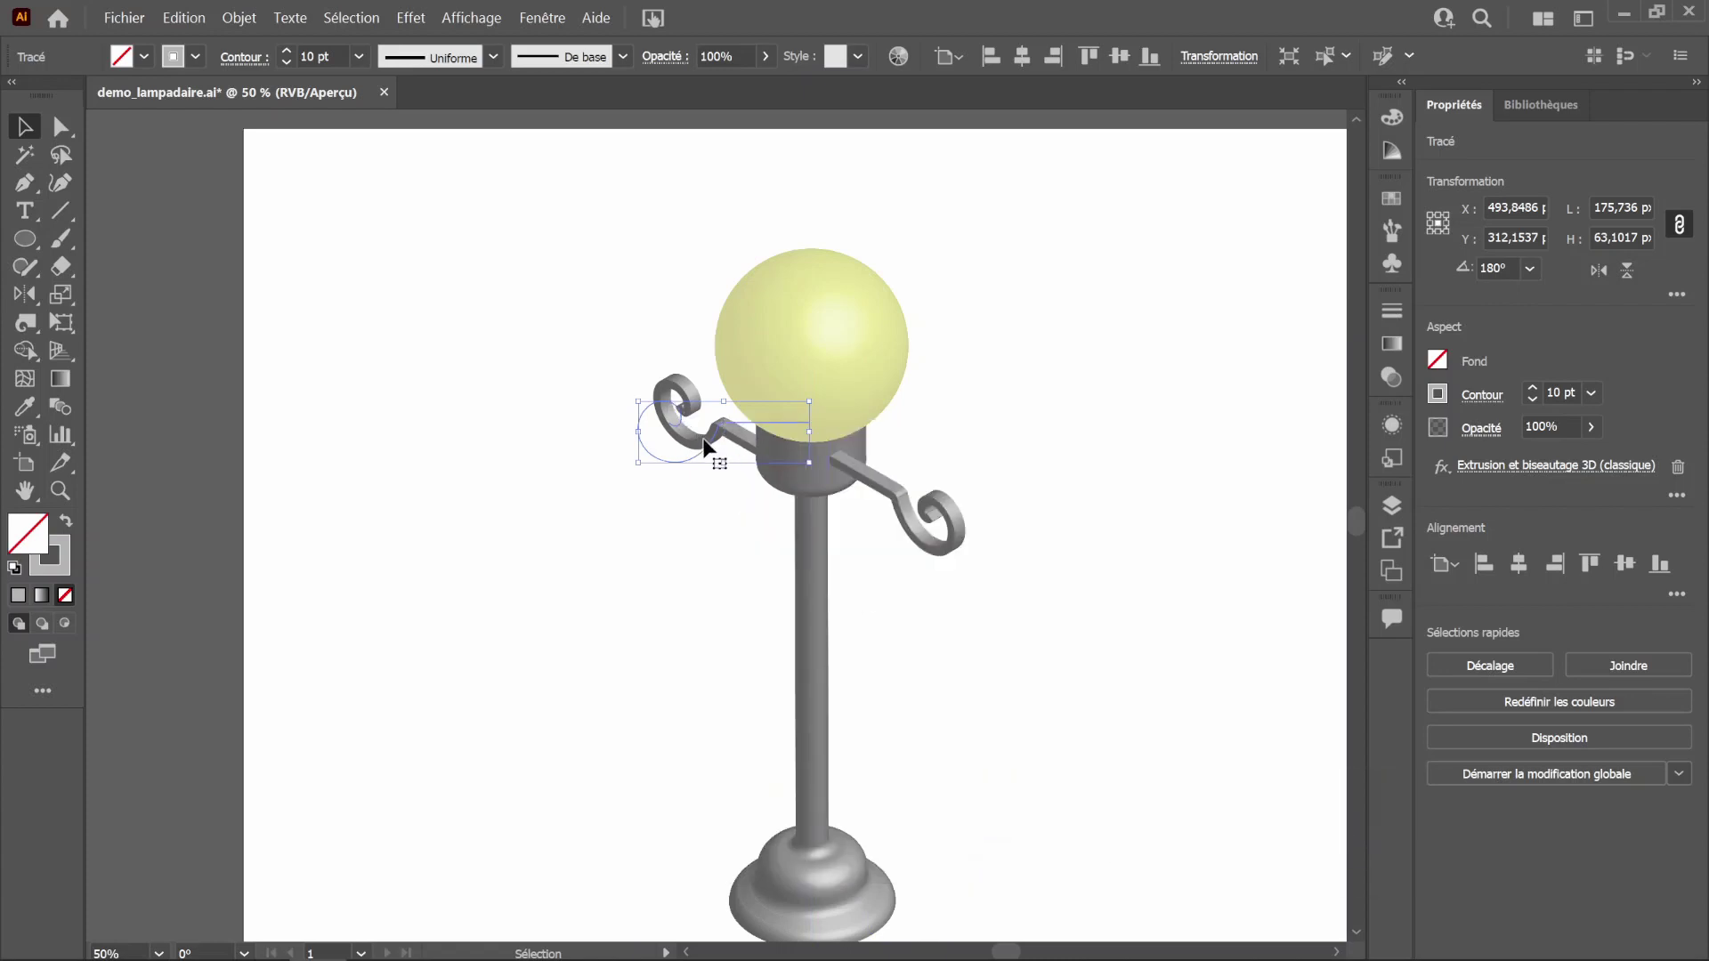
drag(705, 442, 705, 433)
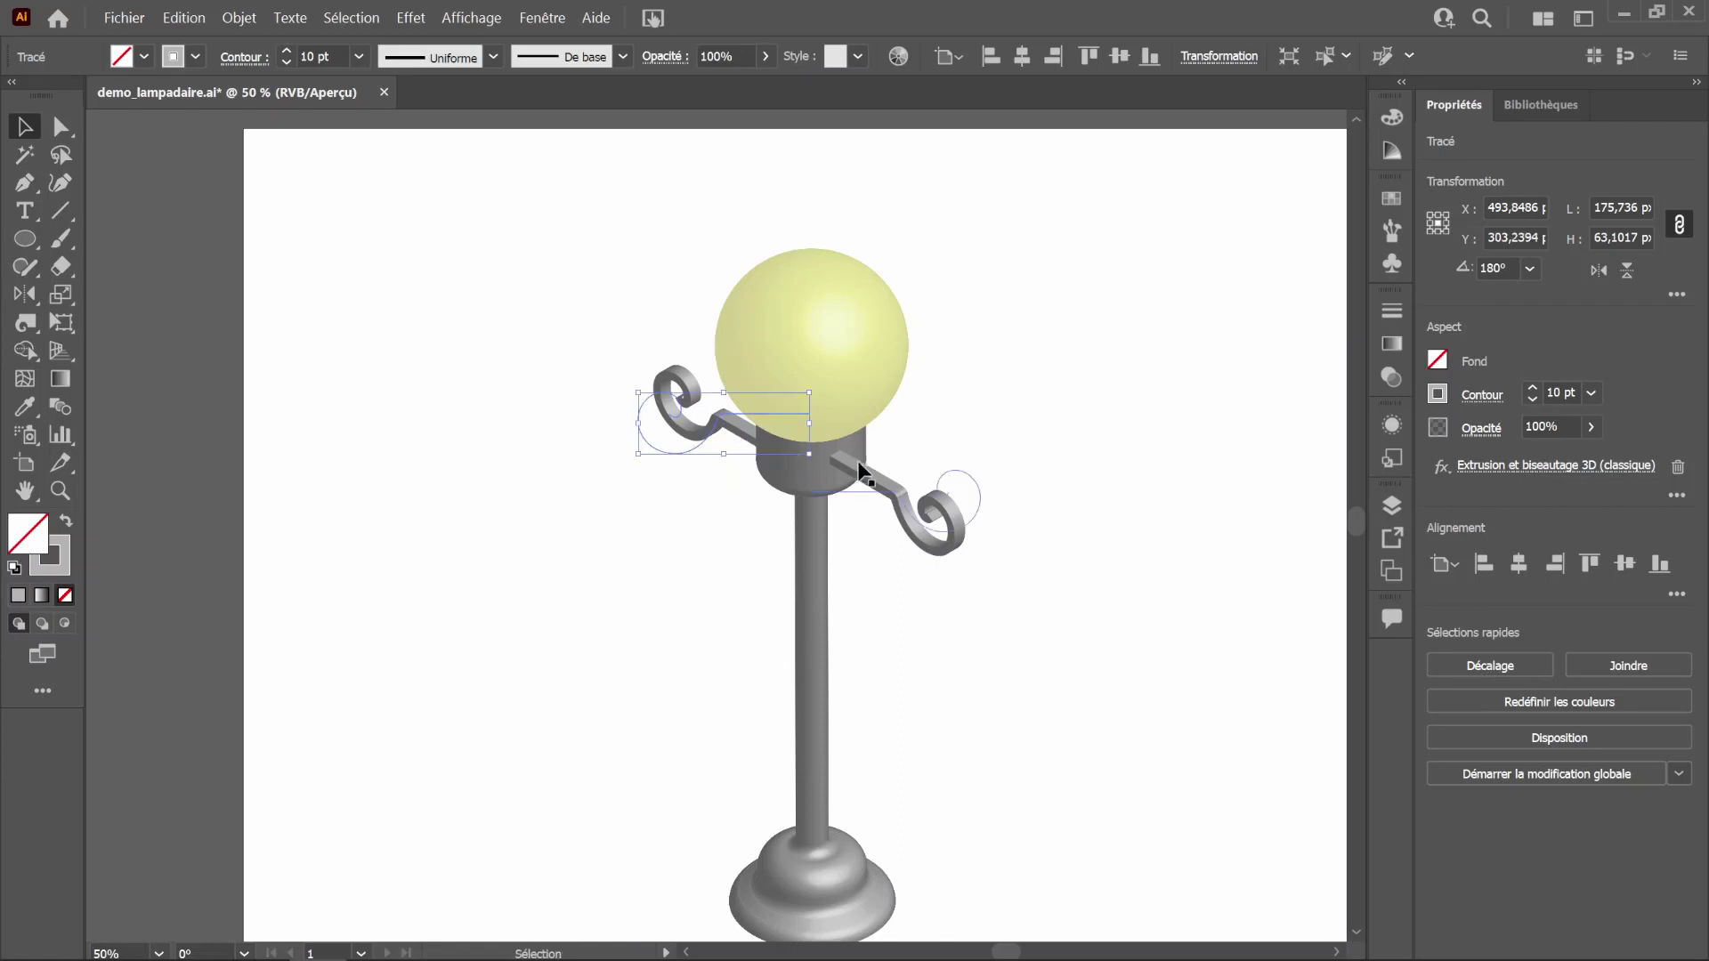
drag(874, 484, 875, 492)
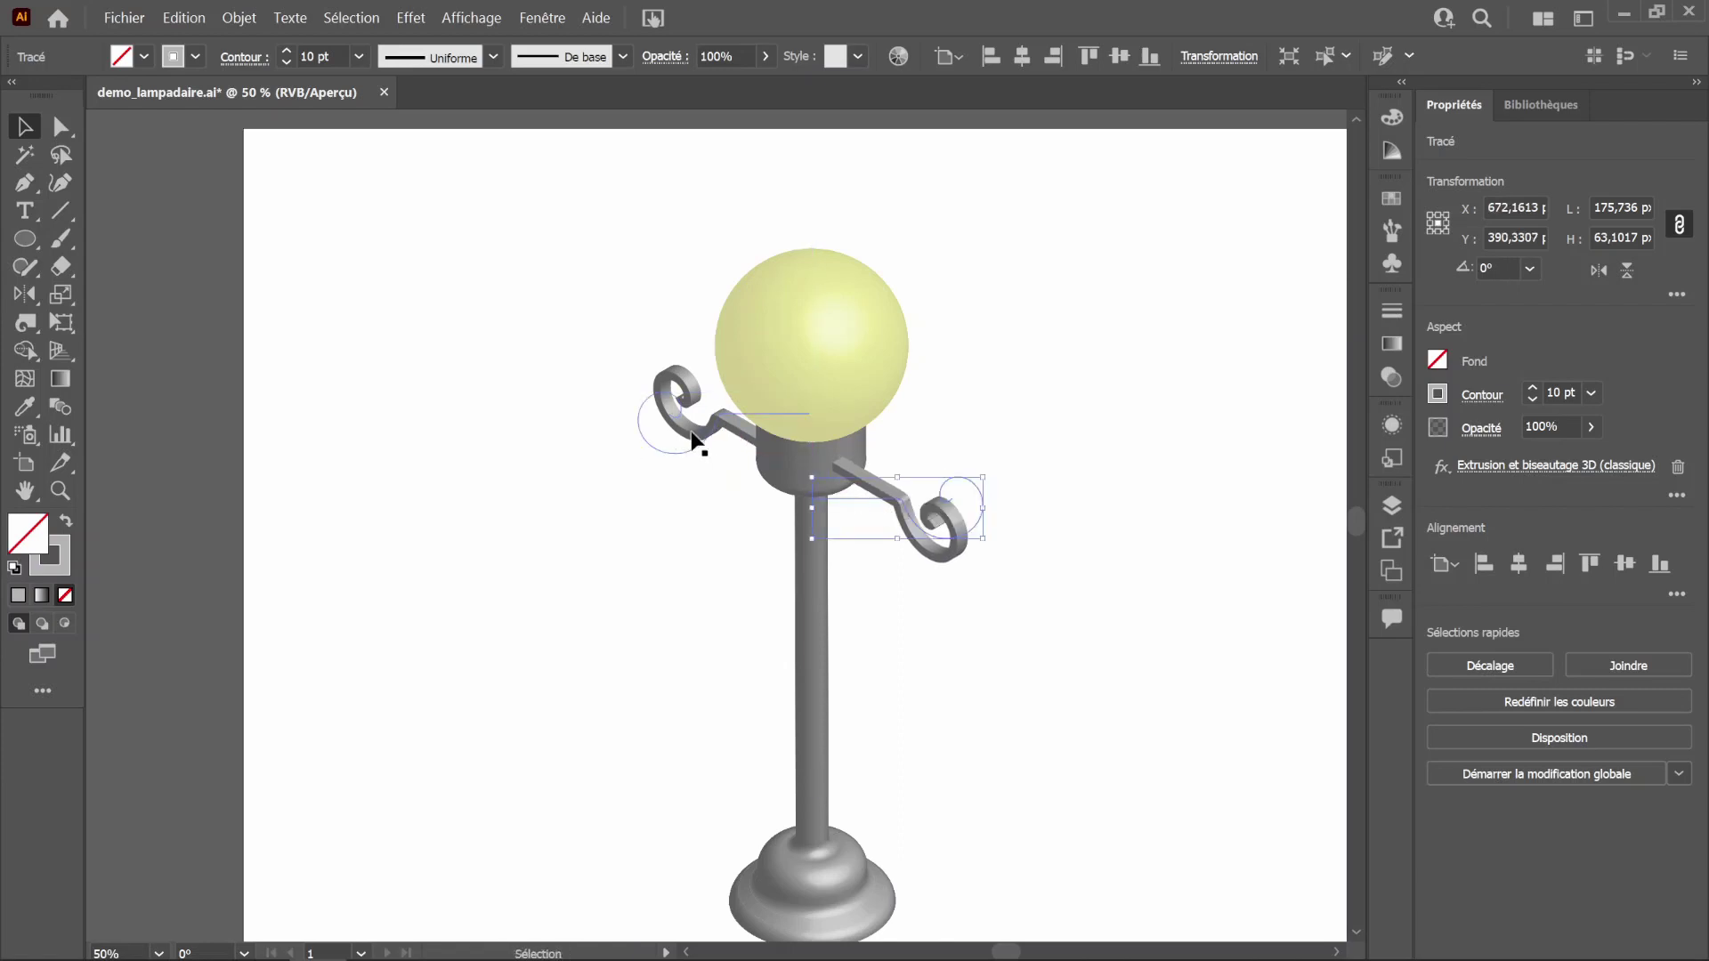
drag(702, 427, 702, 424)
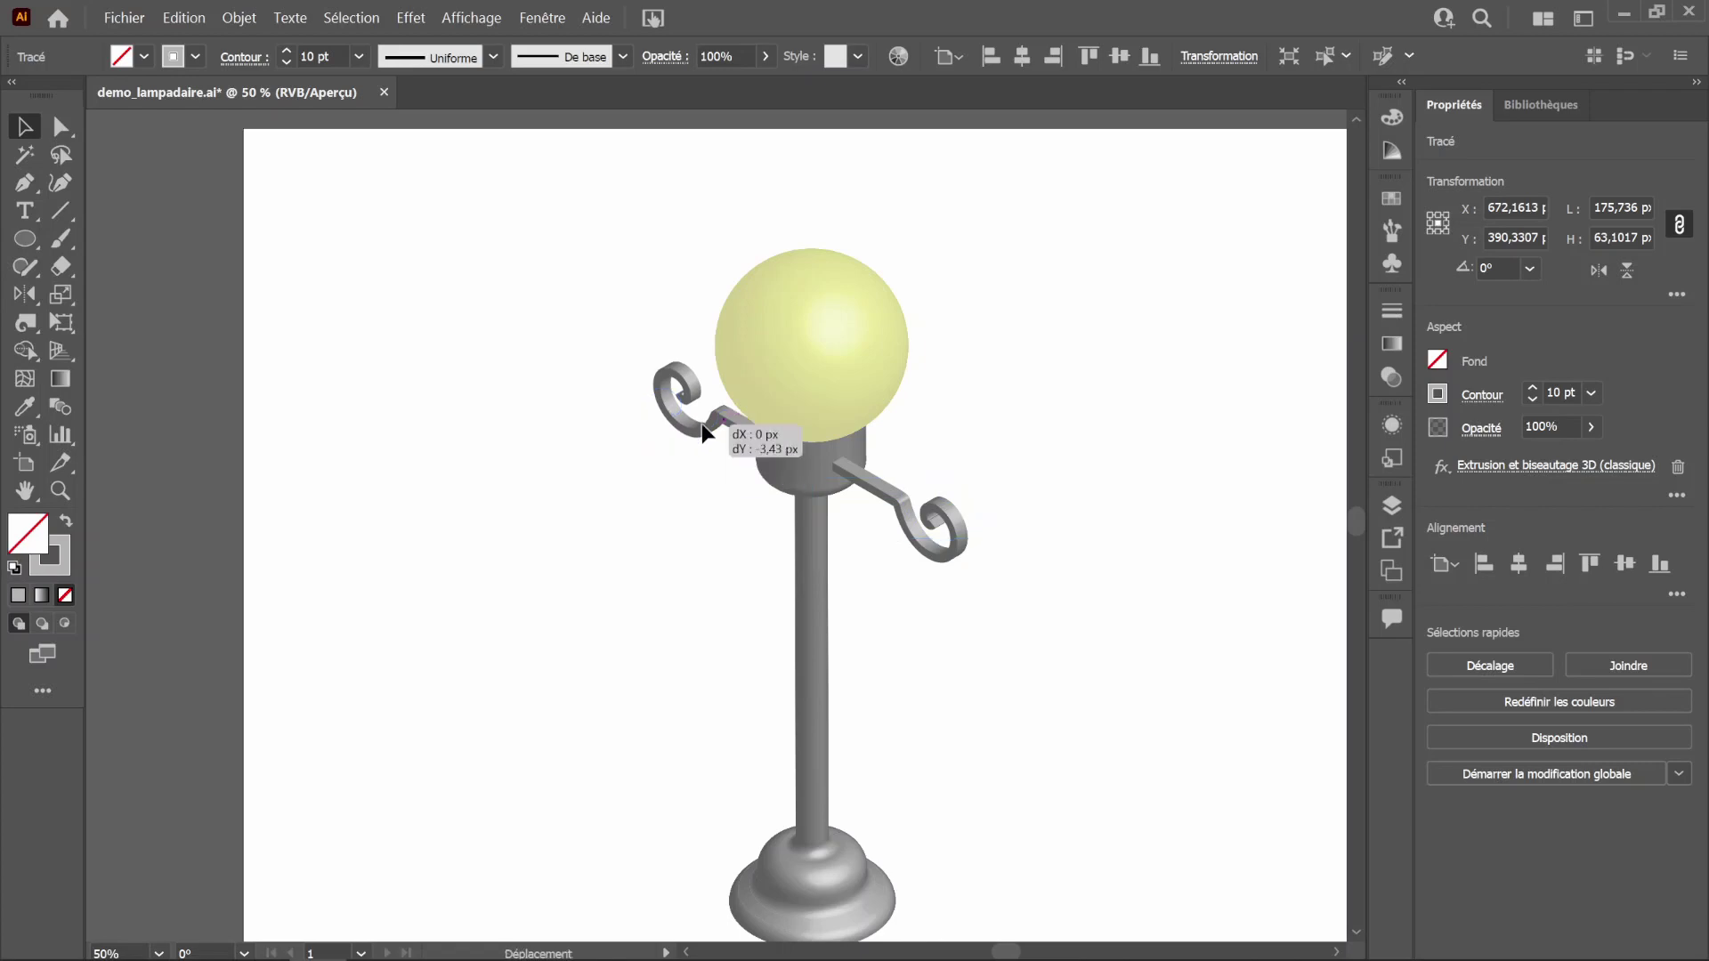
key(Down)
key(Down)
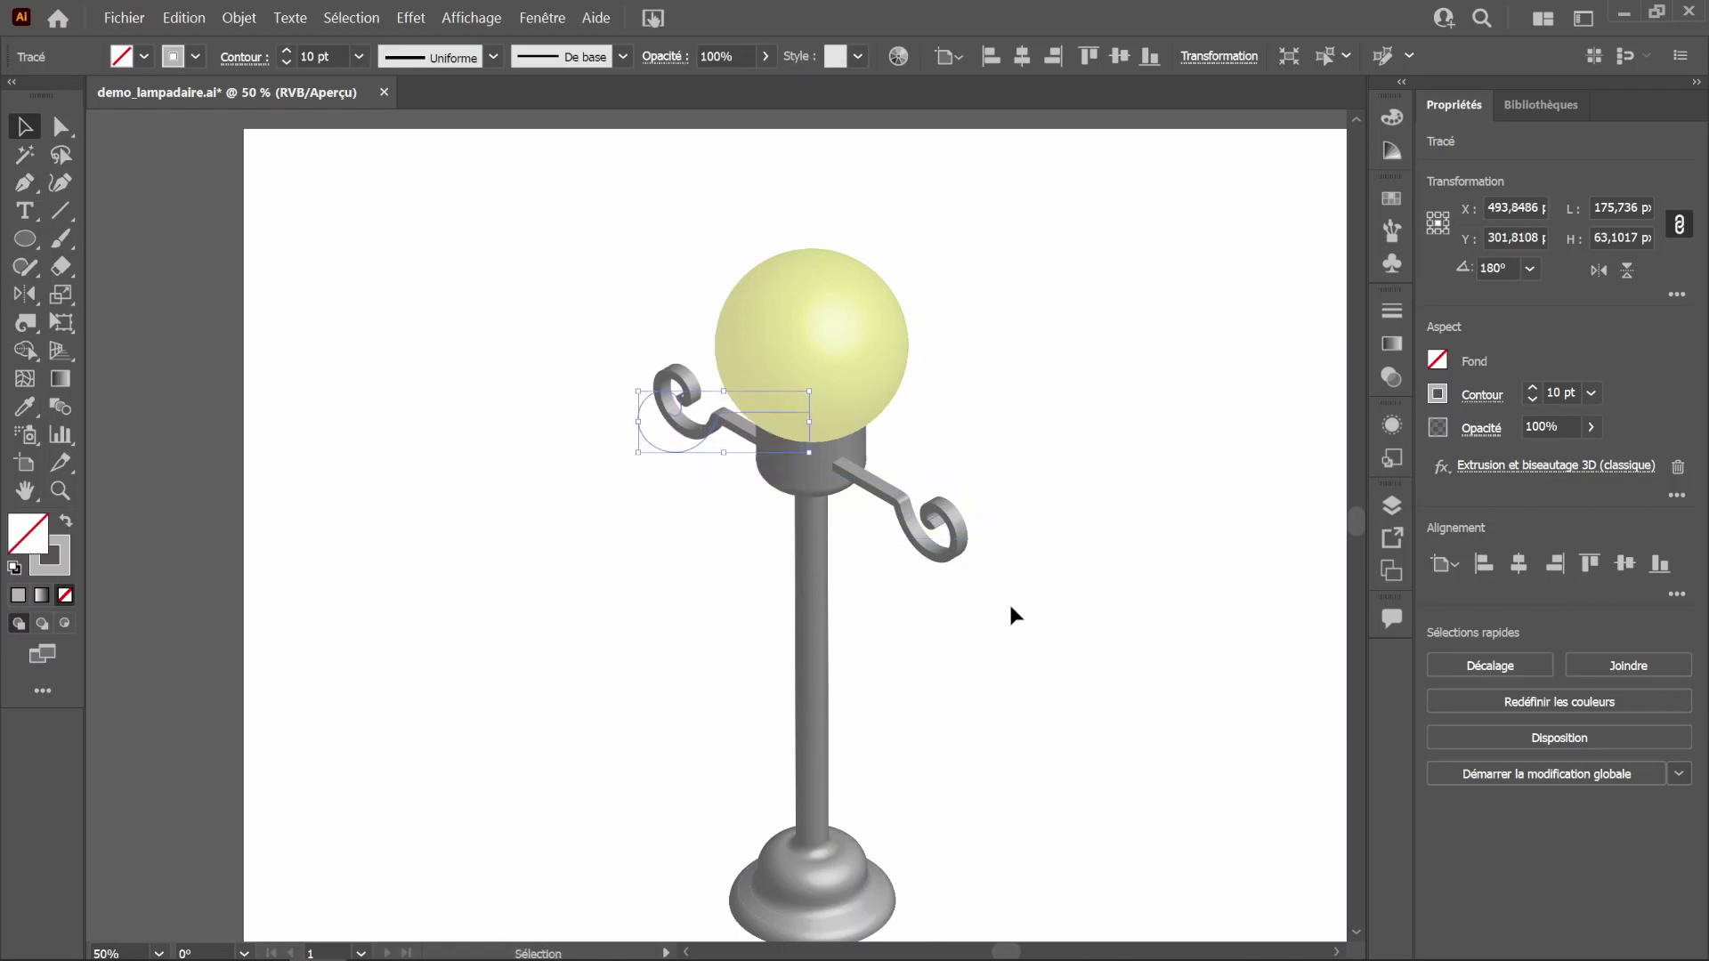
drag(702, 434, 703, 436)
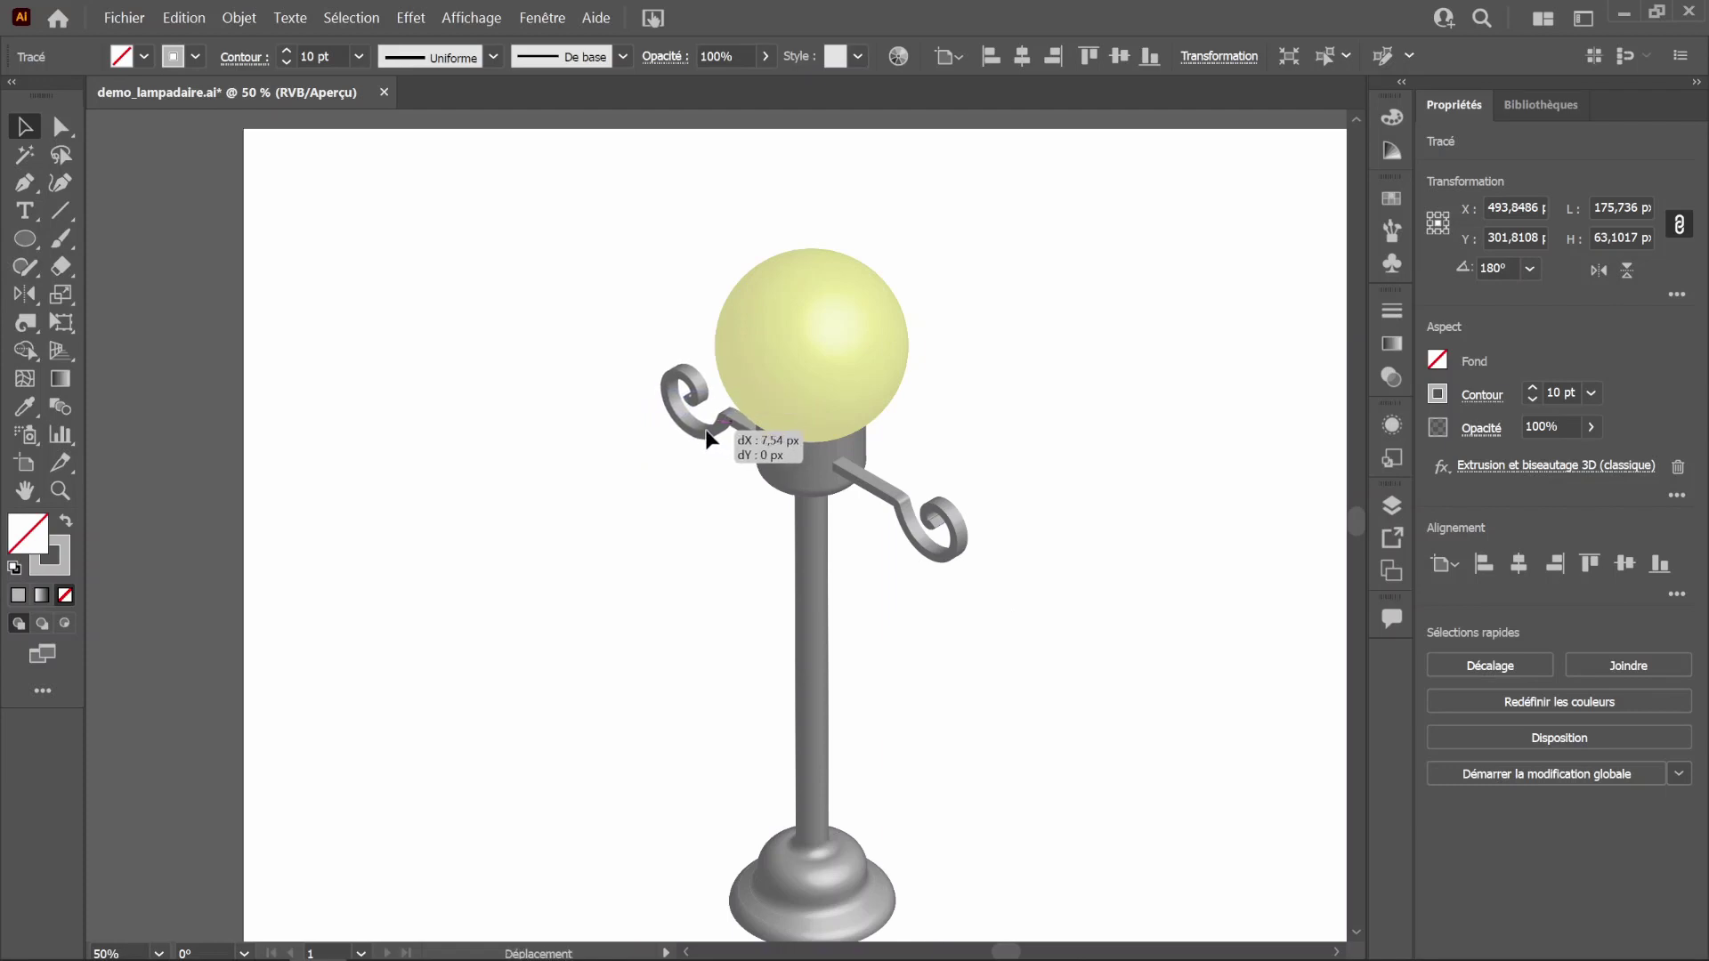
click(886, 543)
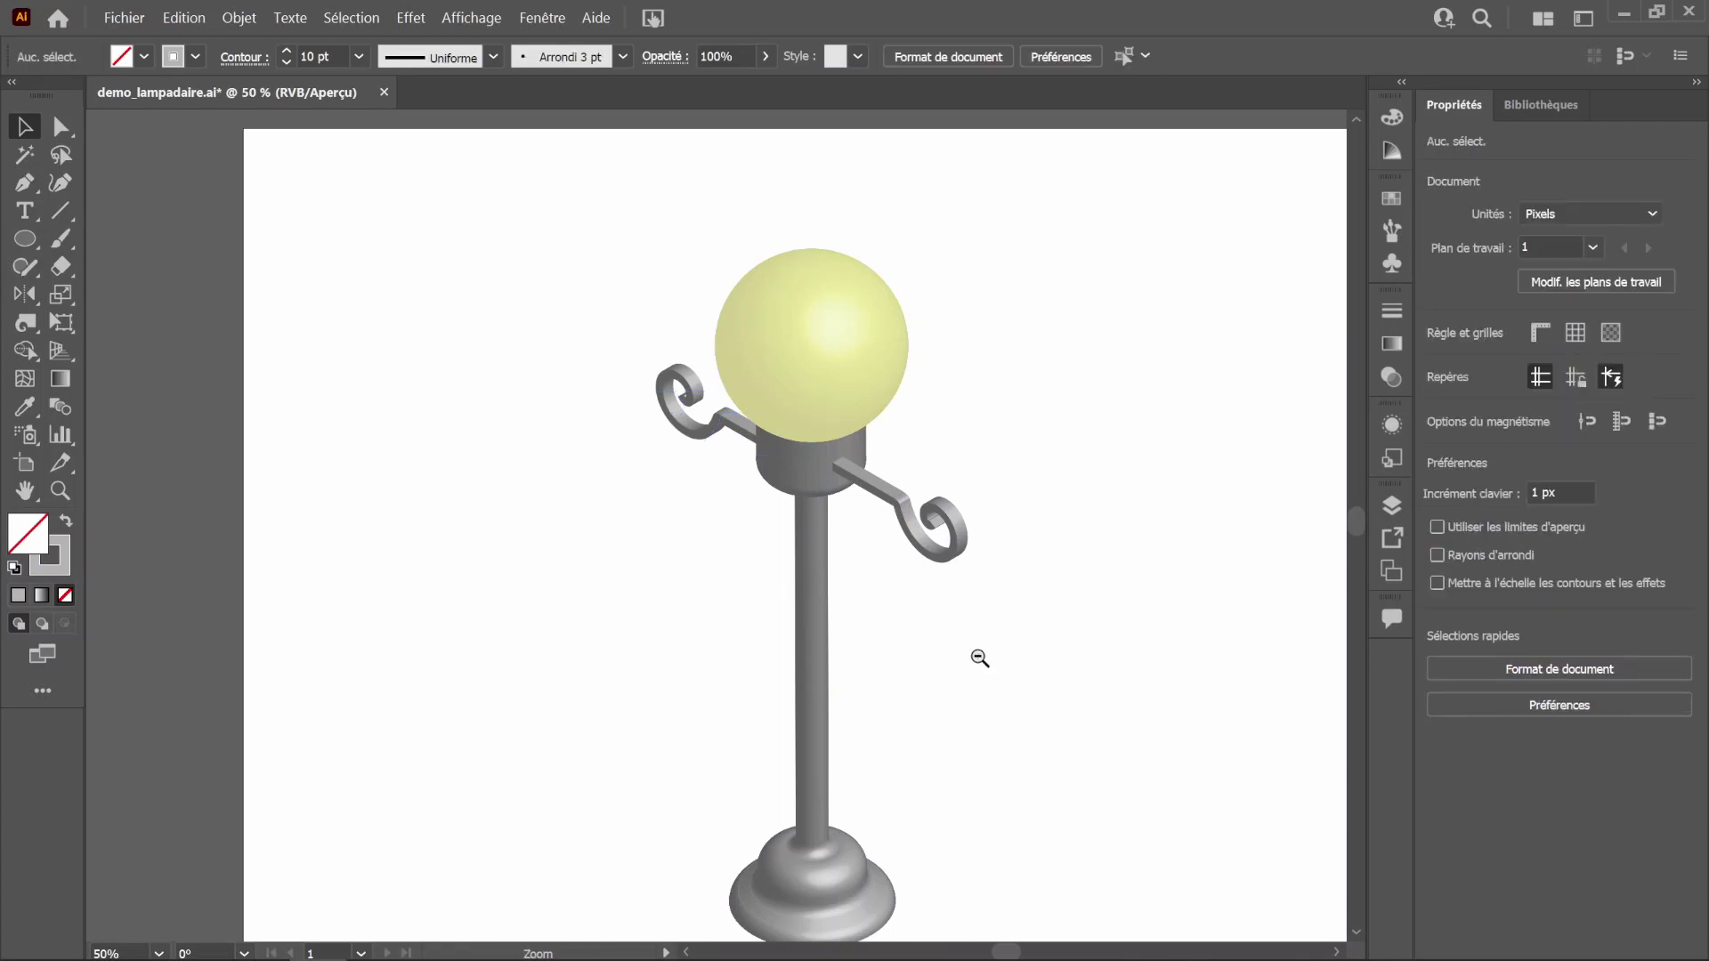
key(ctrl+minus)
drag(692, 560, 779, 583)
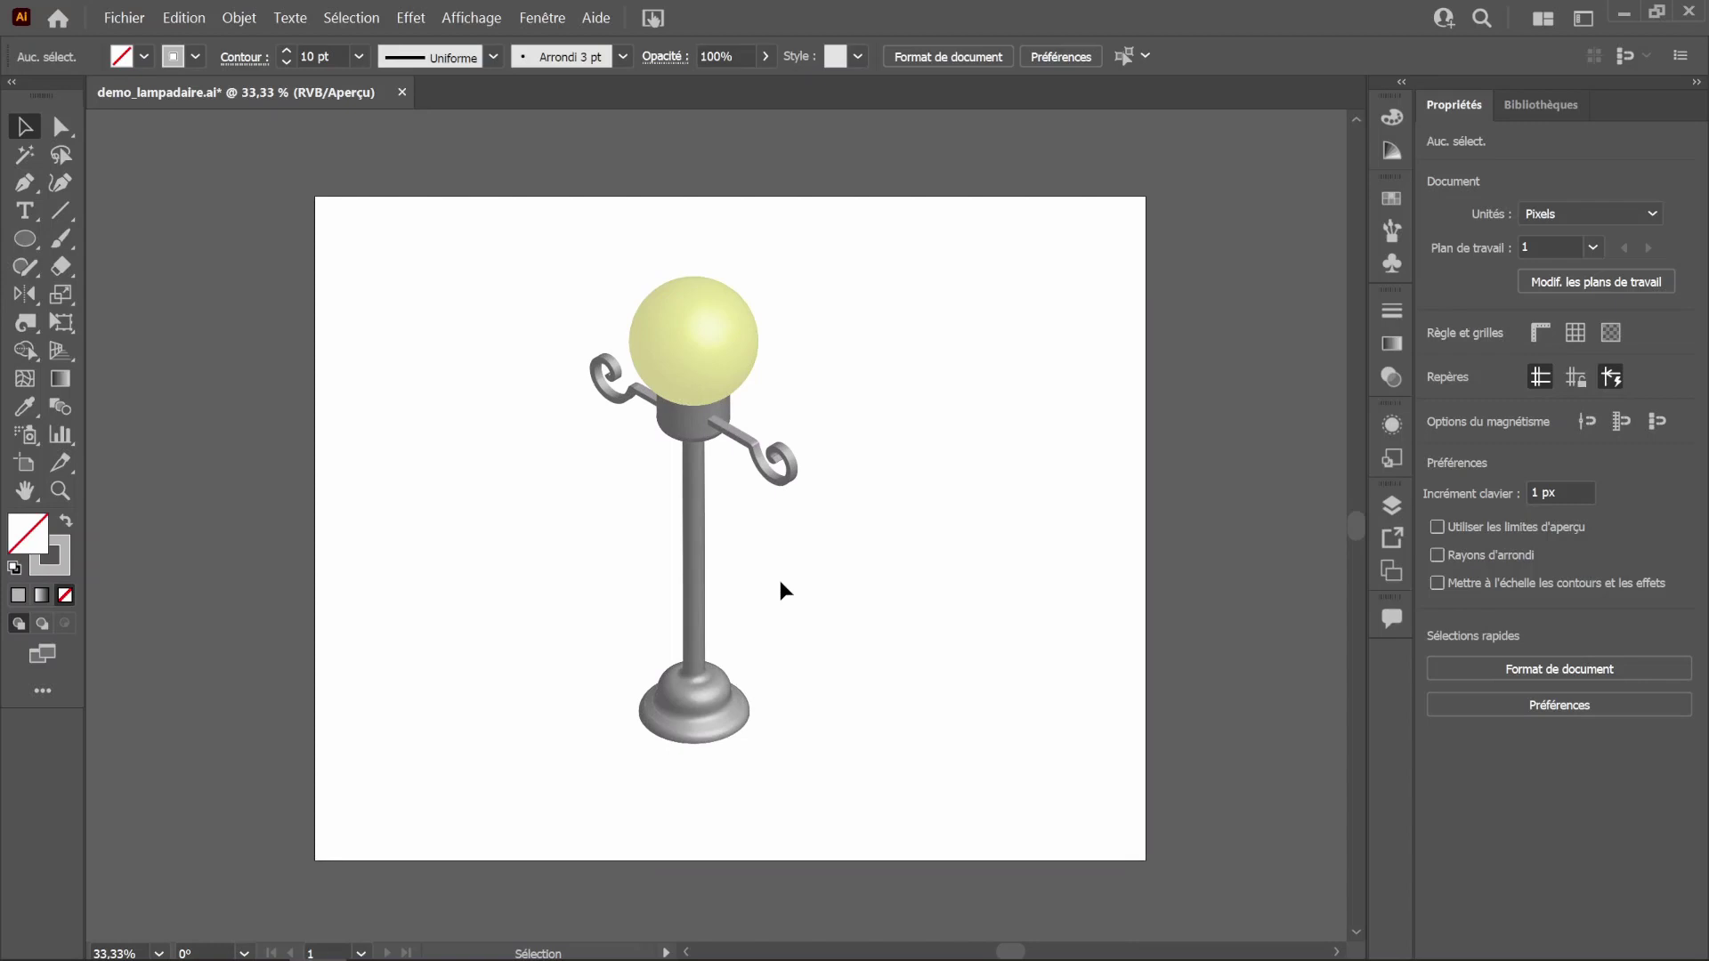
click(1390, 504)
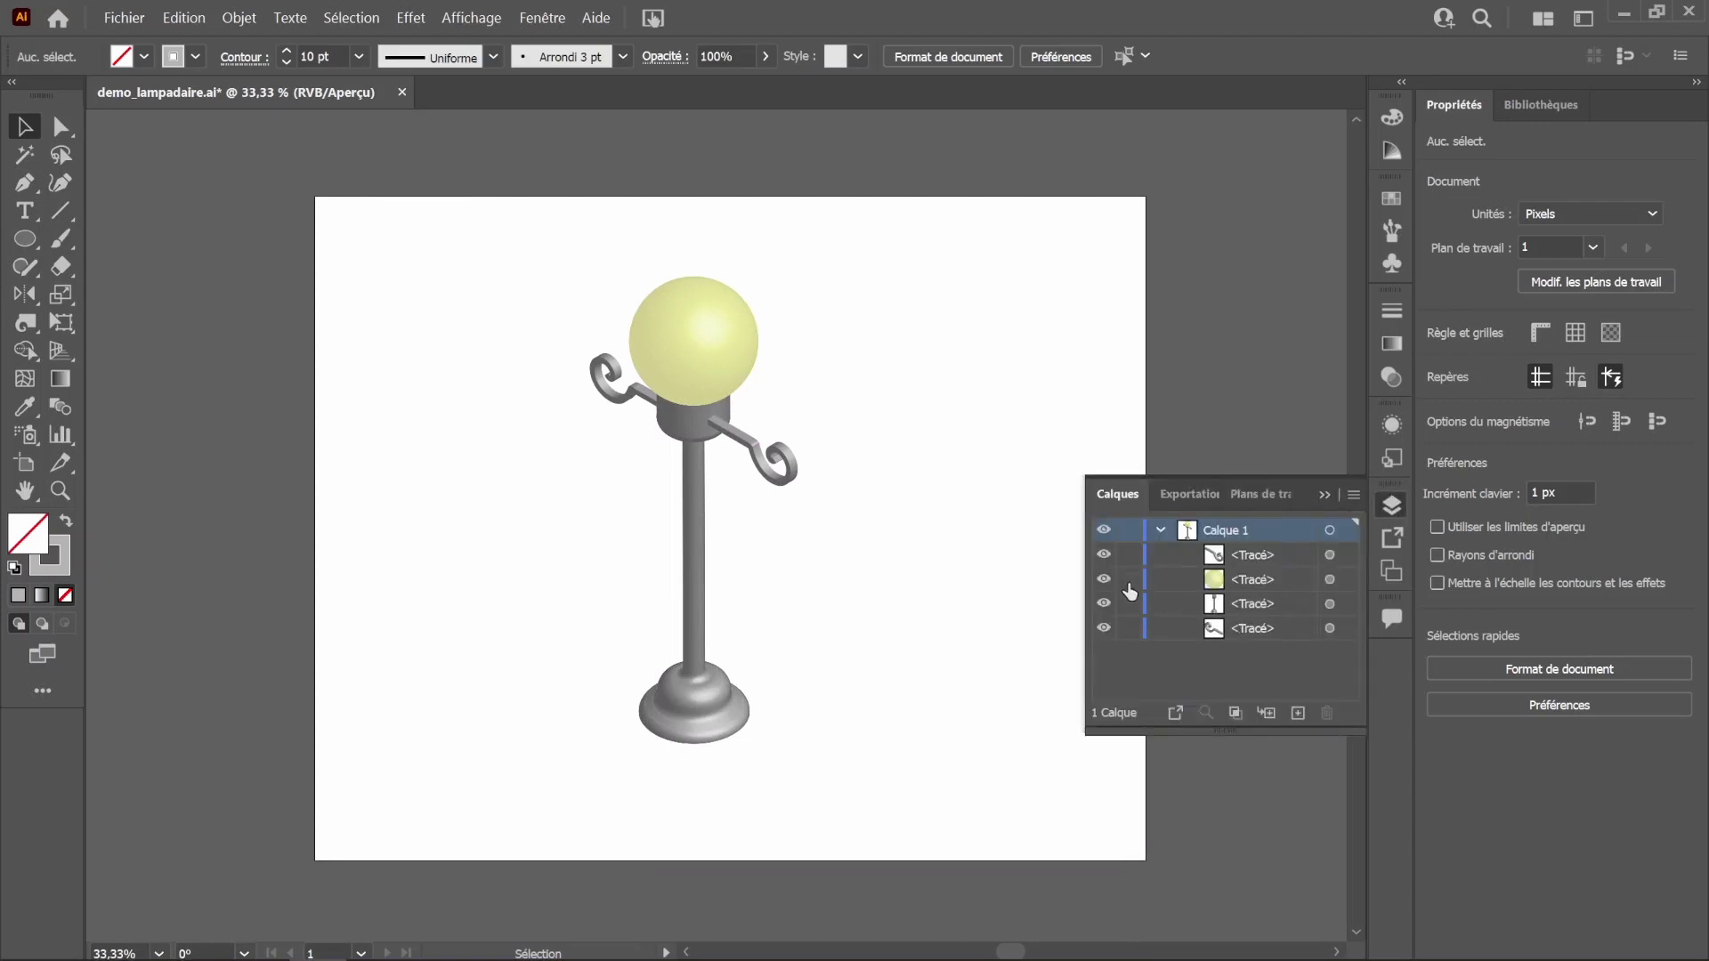
click(1391, 504)
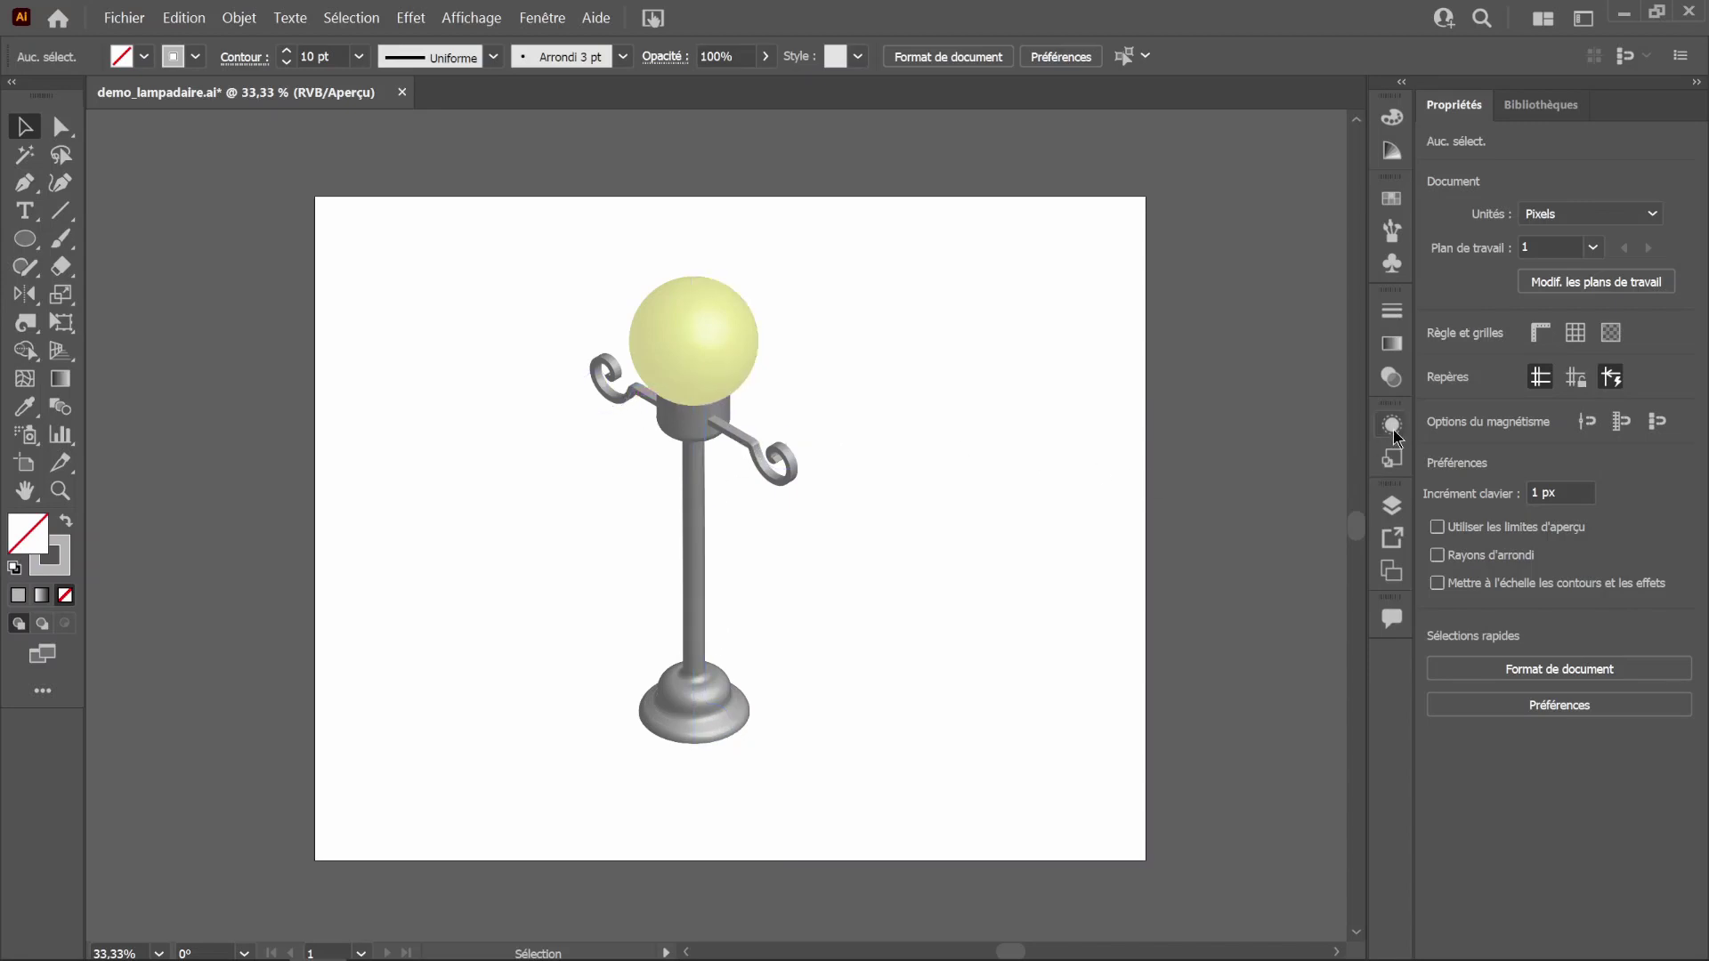
click(722, 365)
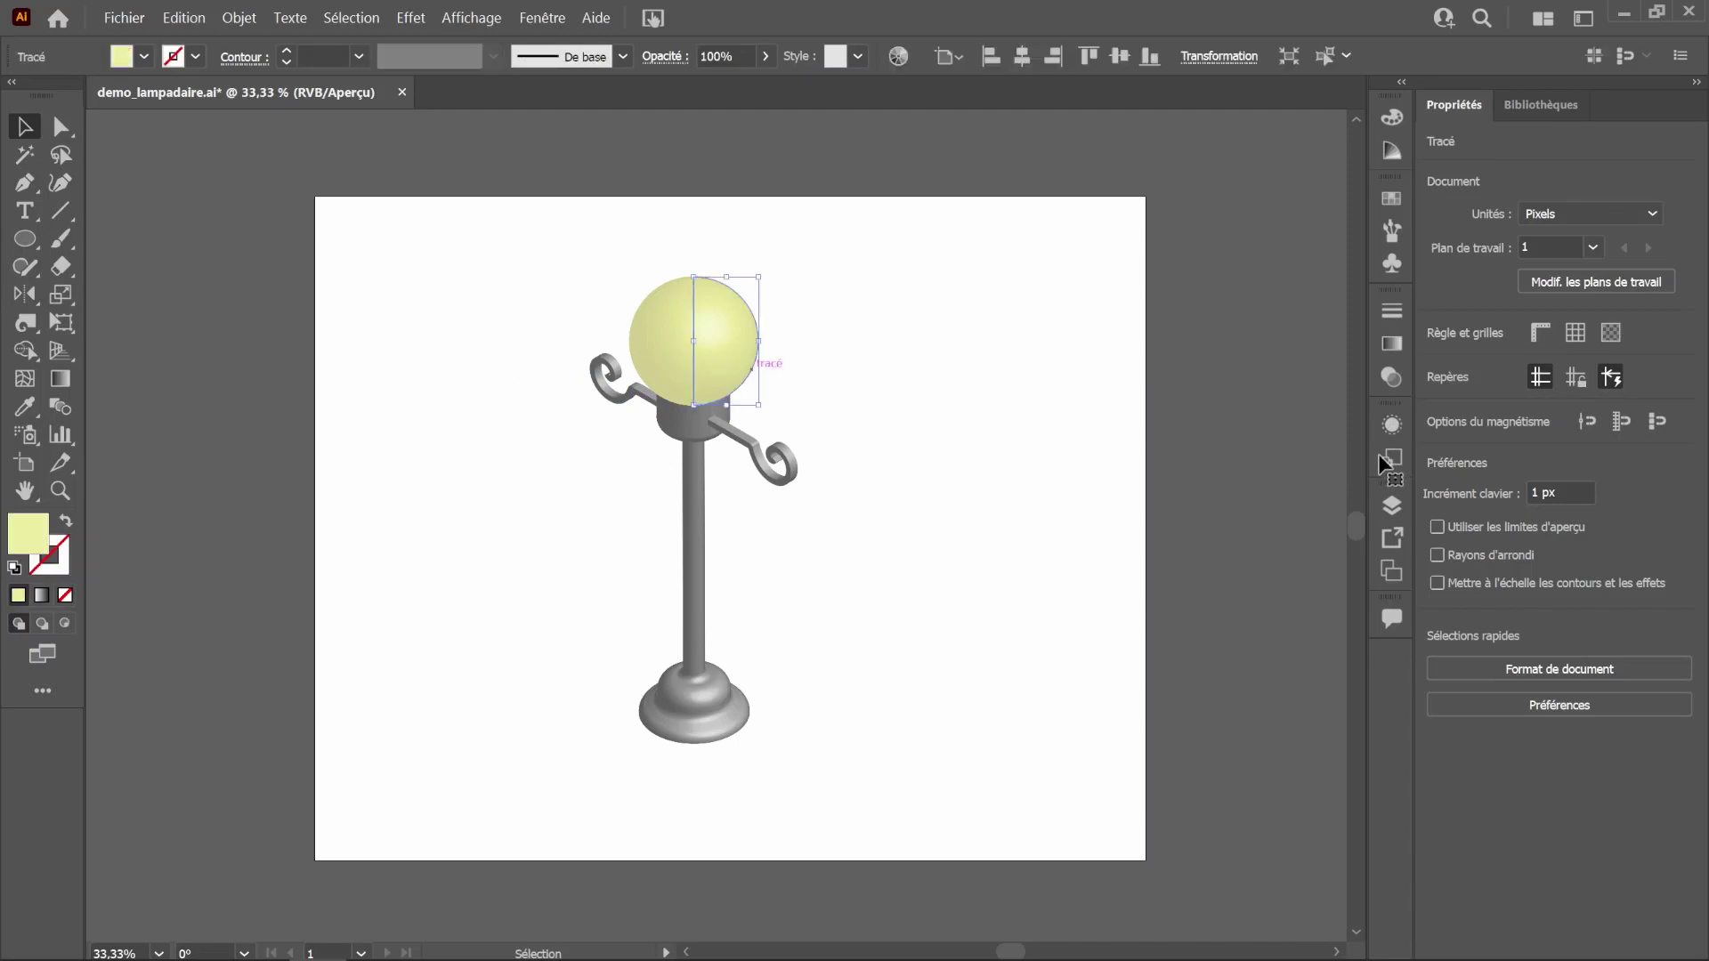
click(1392, 424)
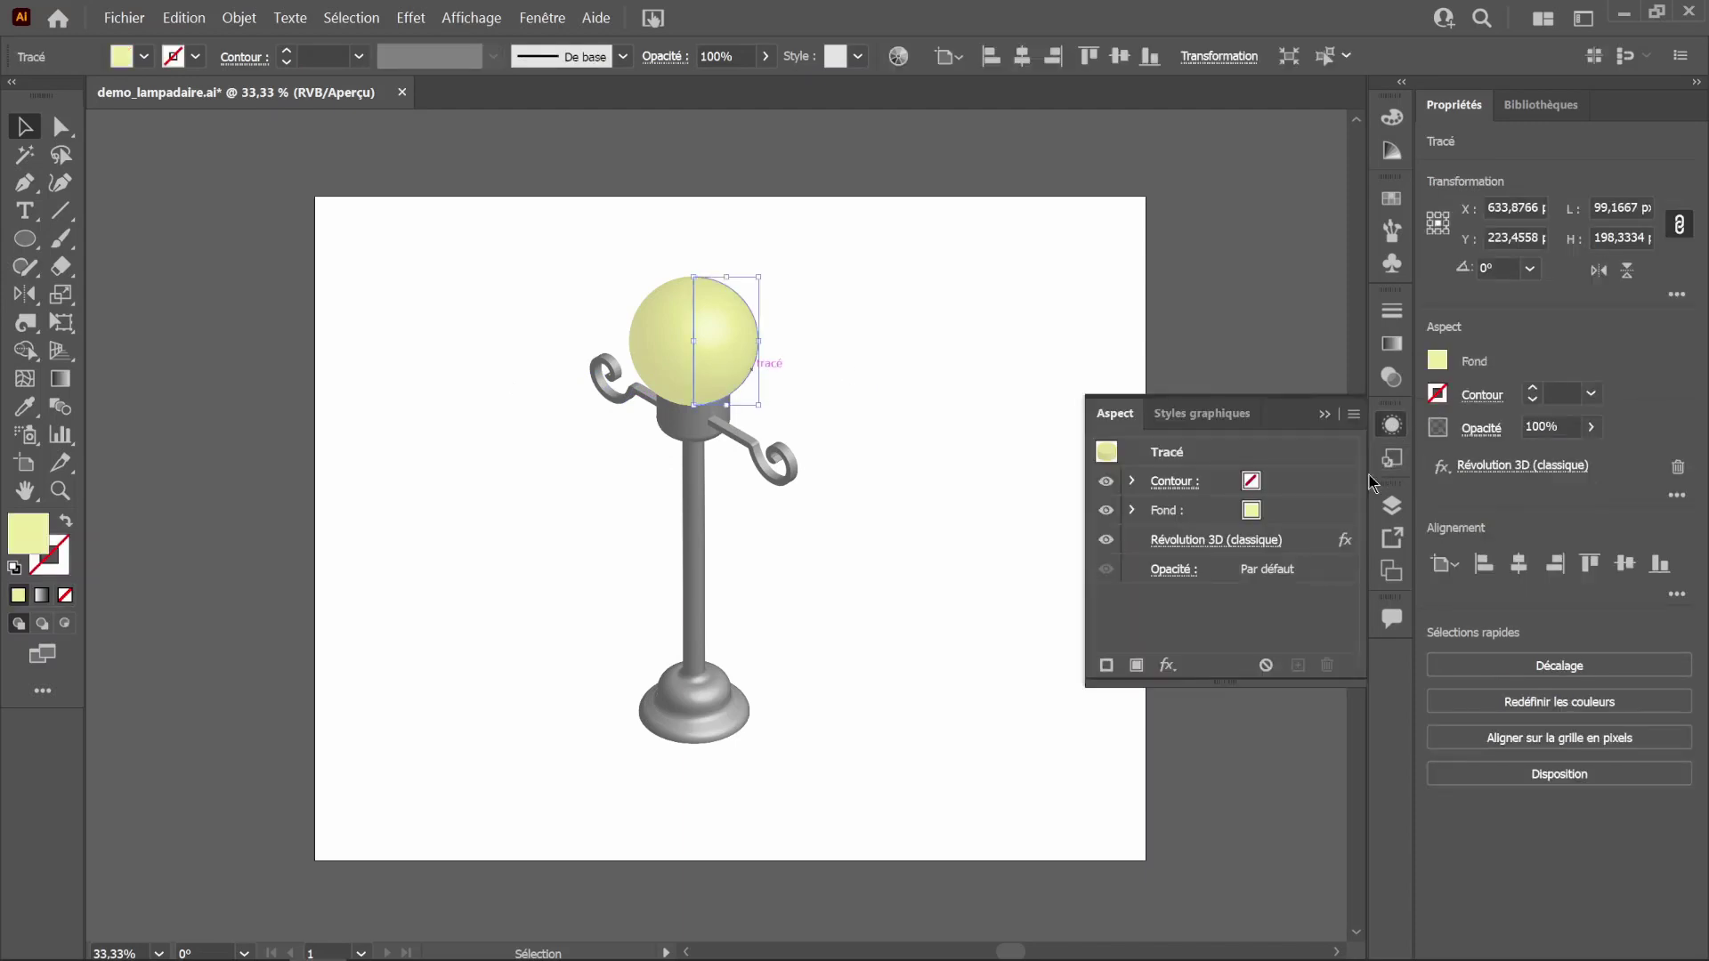
click(1393, 433)
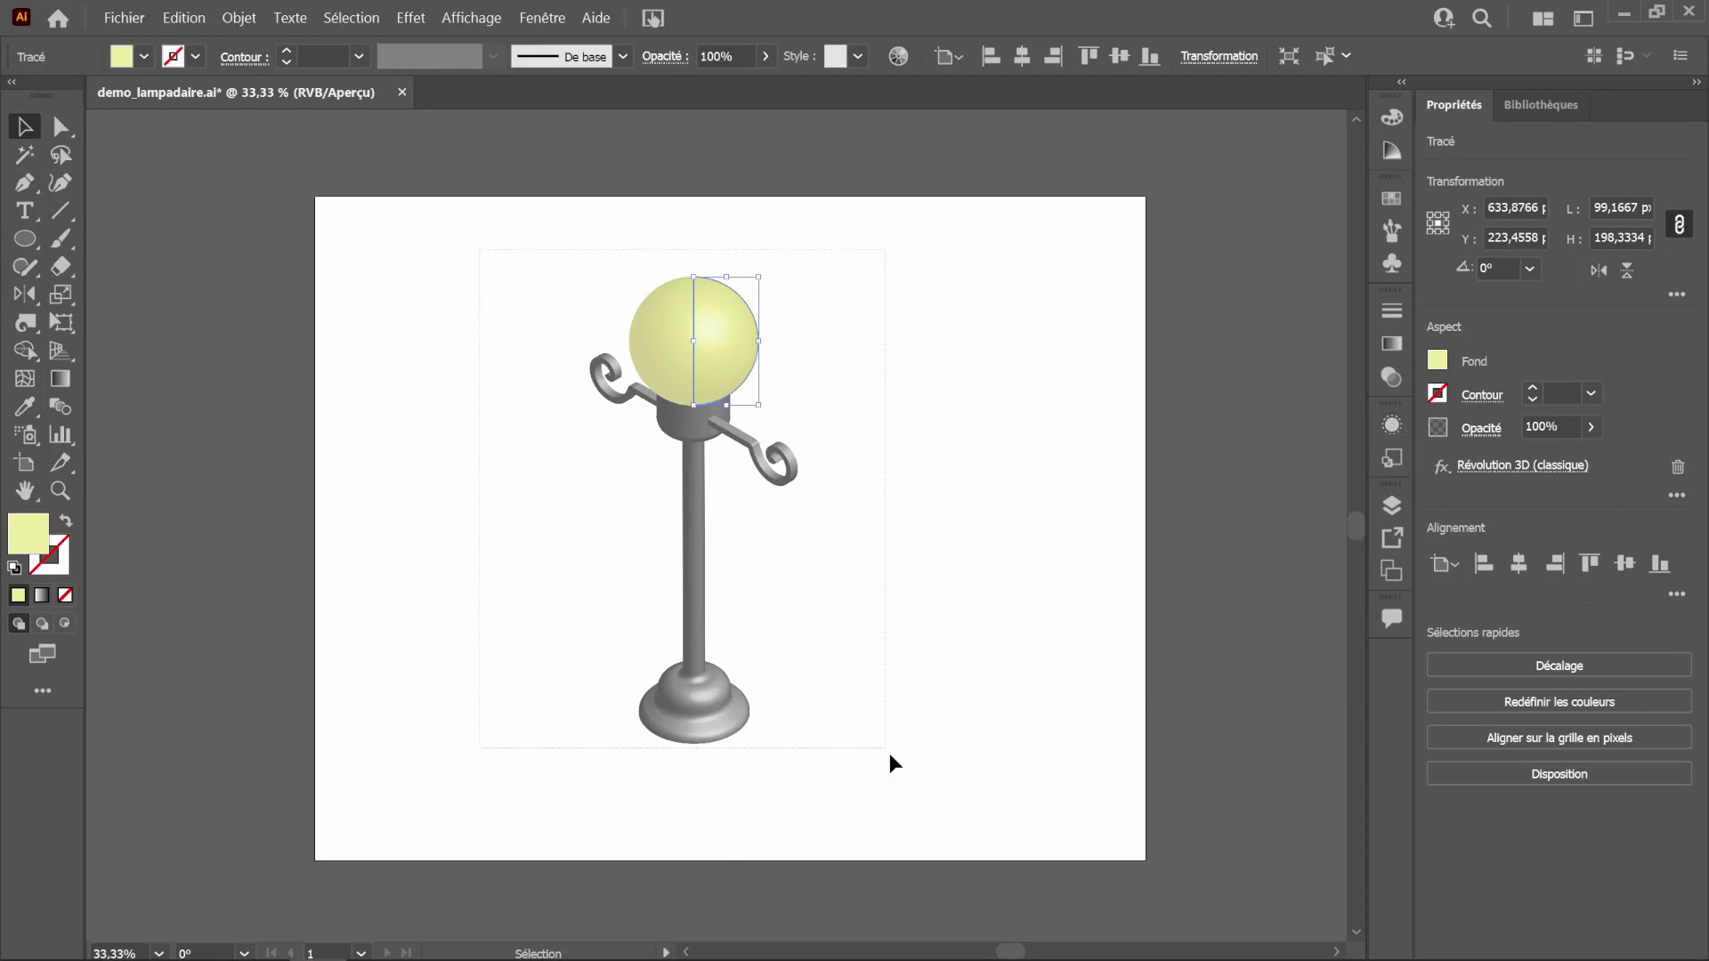
Step: Select the whole lamp, shift it left, and Alt-drag a full duplicate to its right
key(ctrl+a)
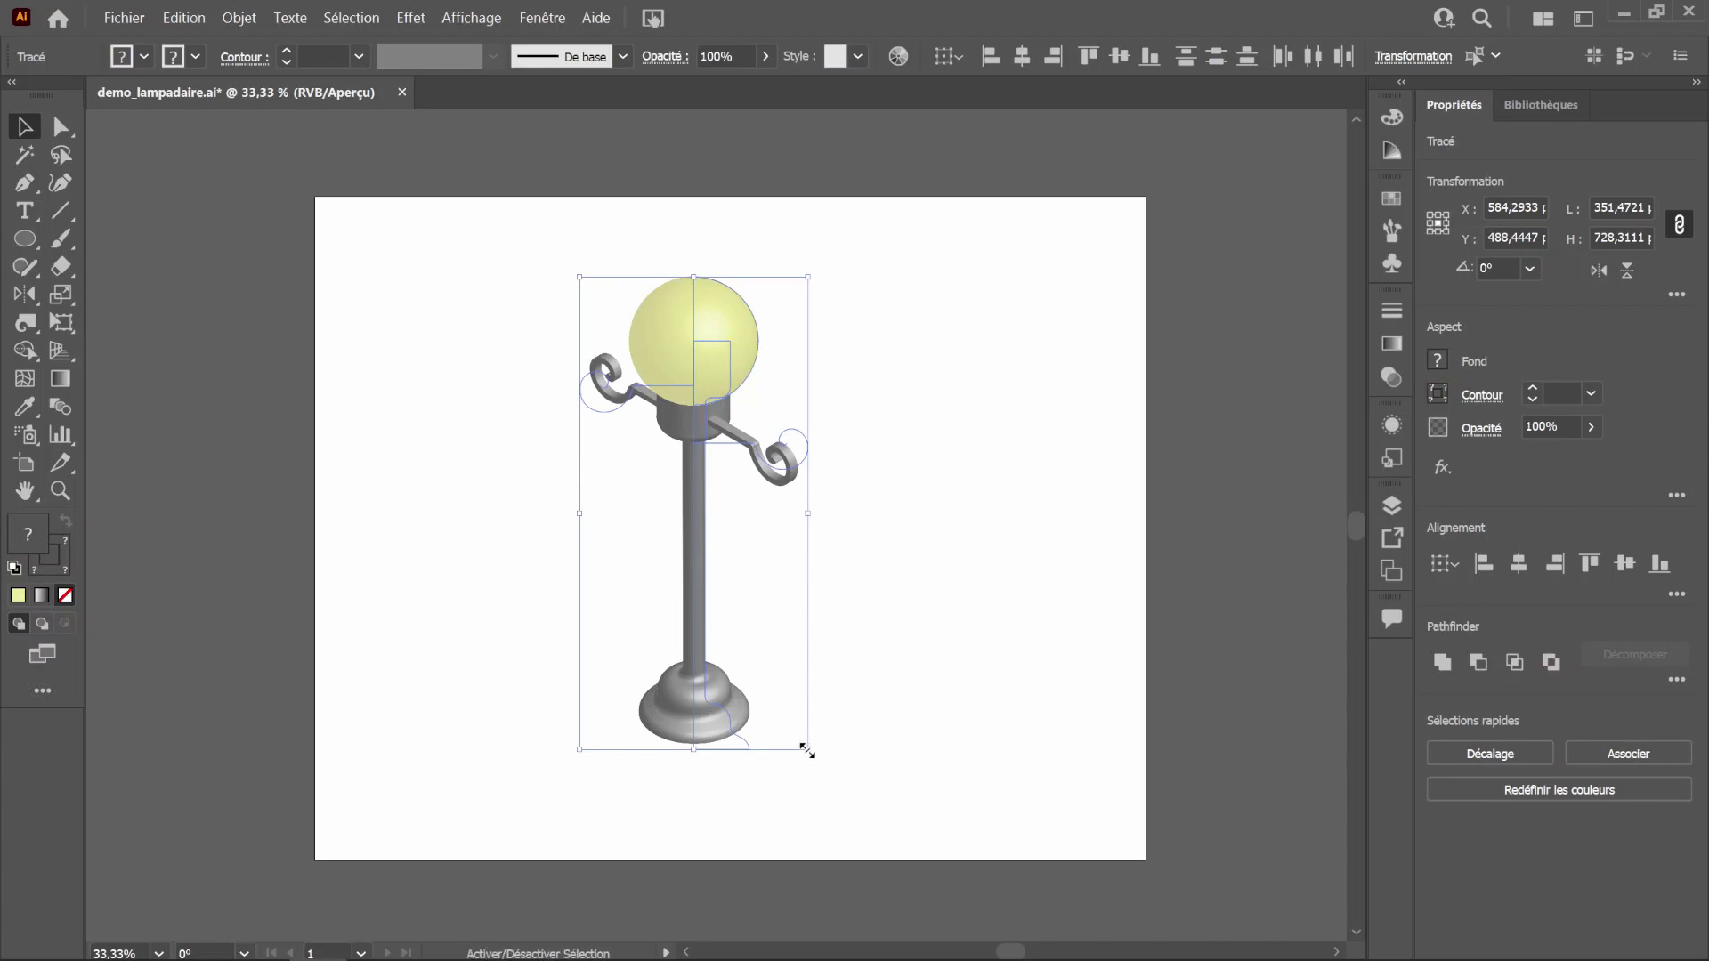
mouse_move(806, 750)
mouse_down()
mouse_move(693, 595)
mouse_move(739, 605)
mouse_up()
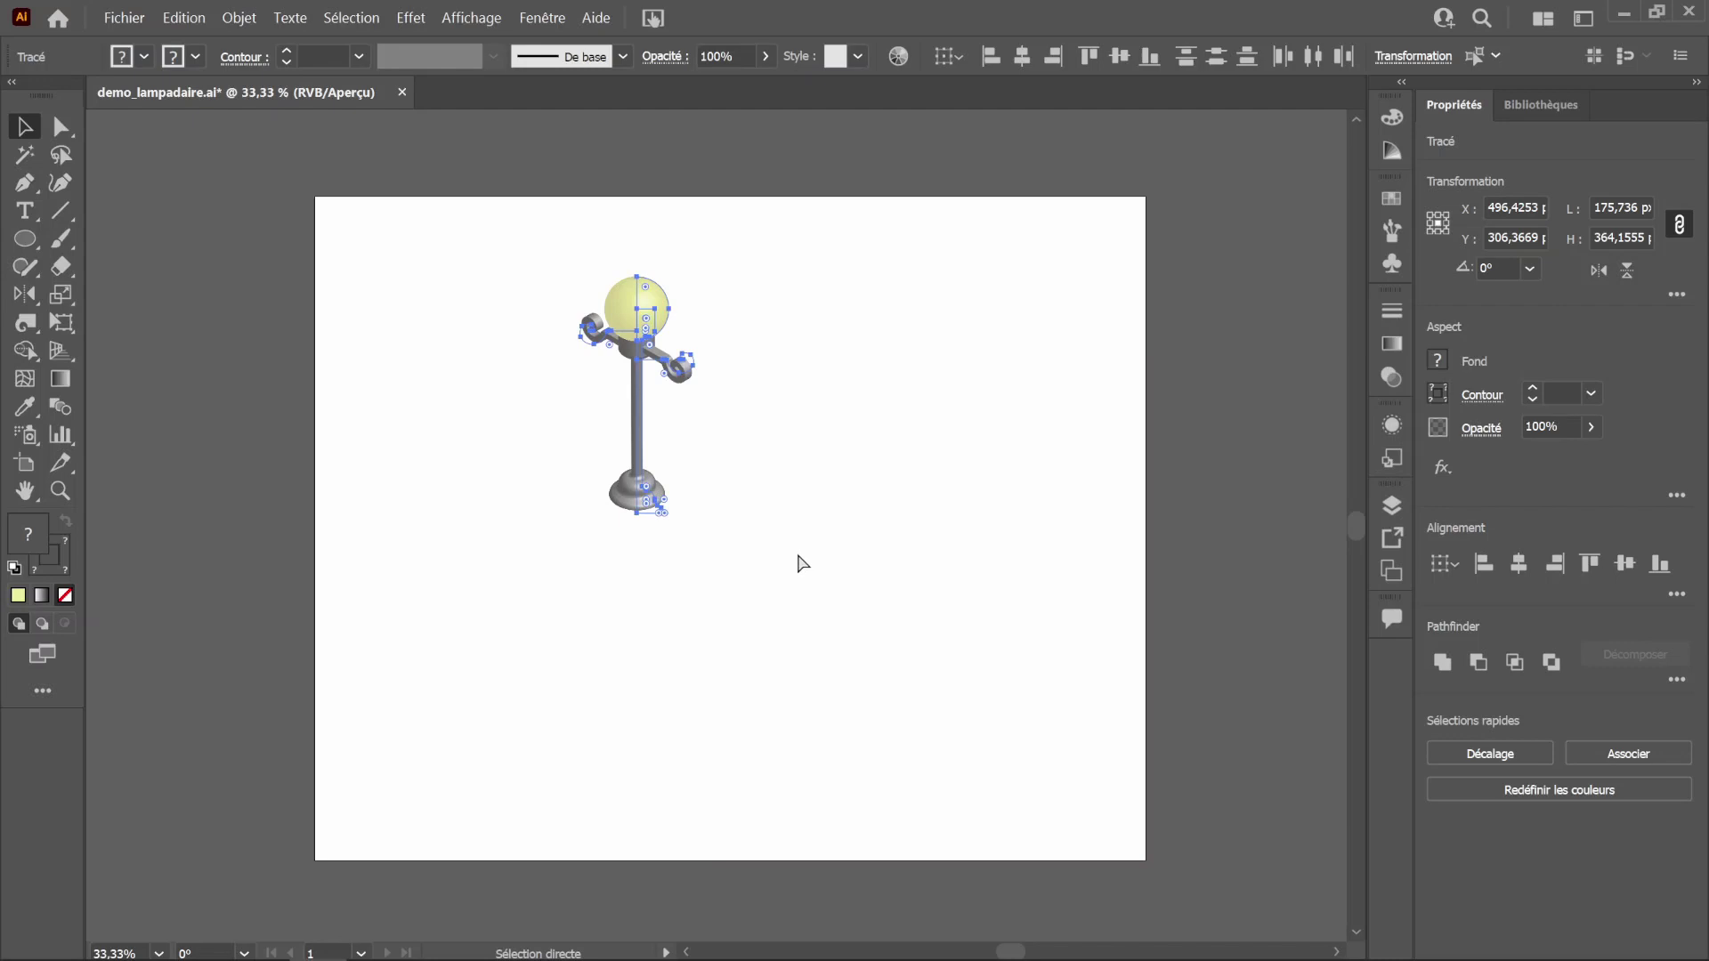
key(ctrl+d)
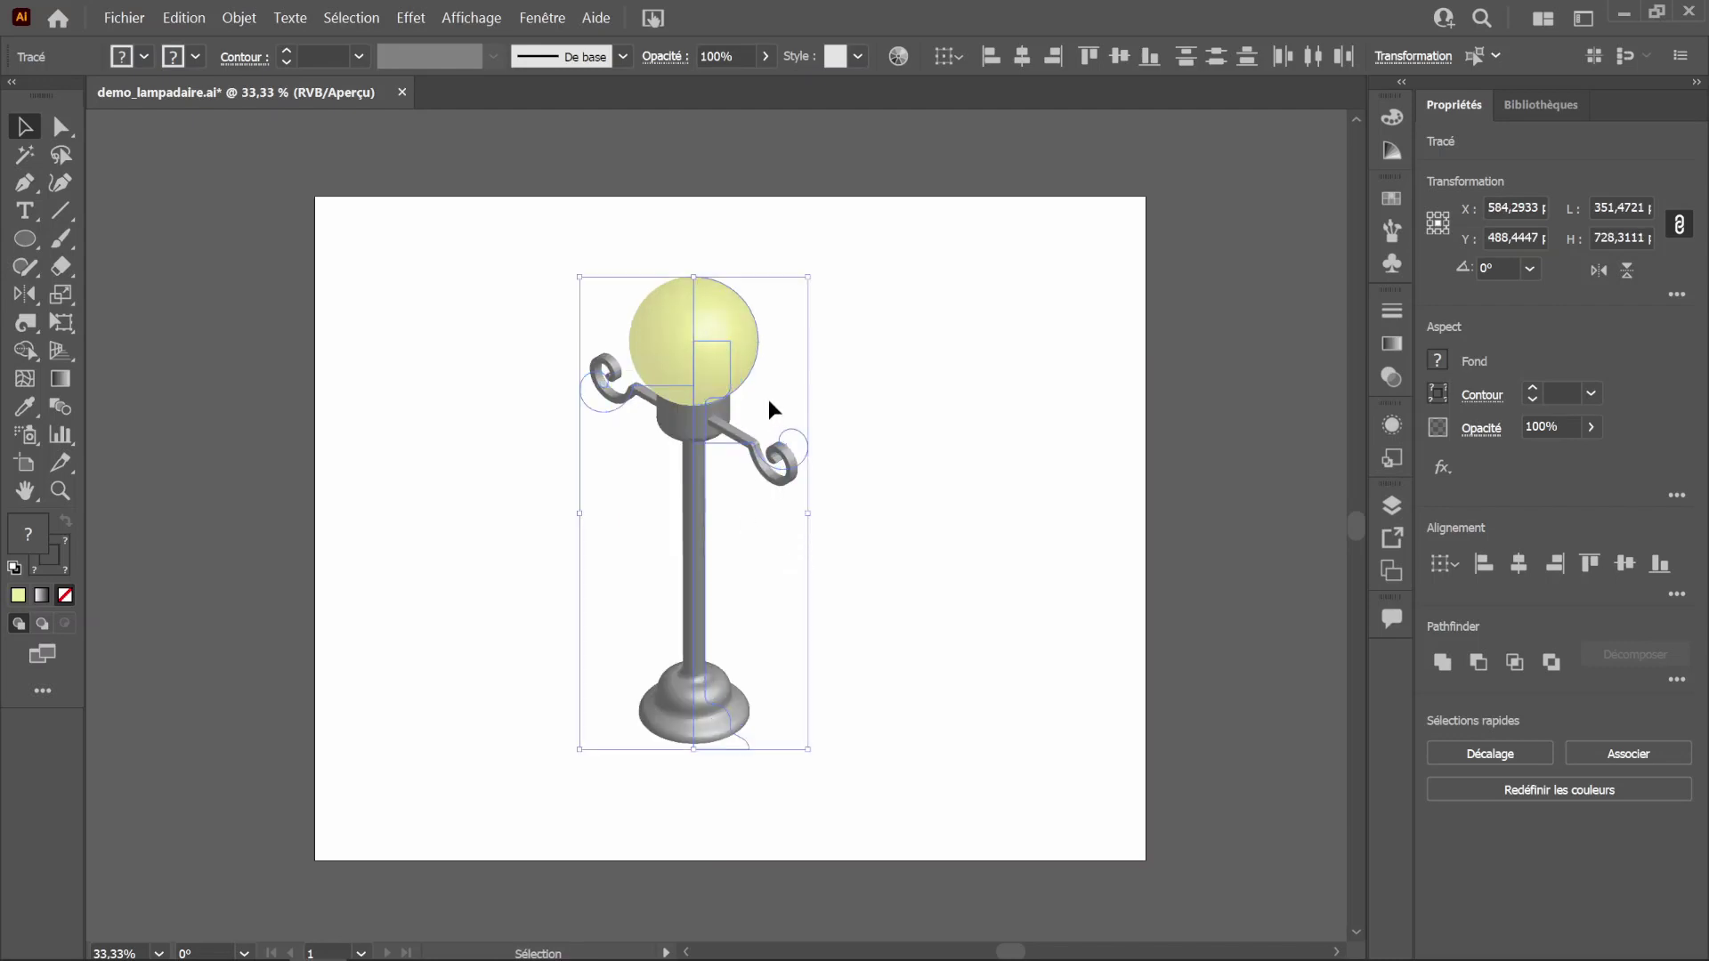
drag(705, 381, 514, 349)
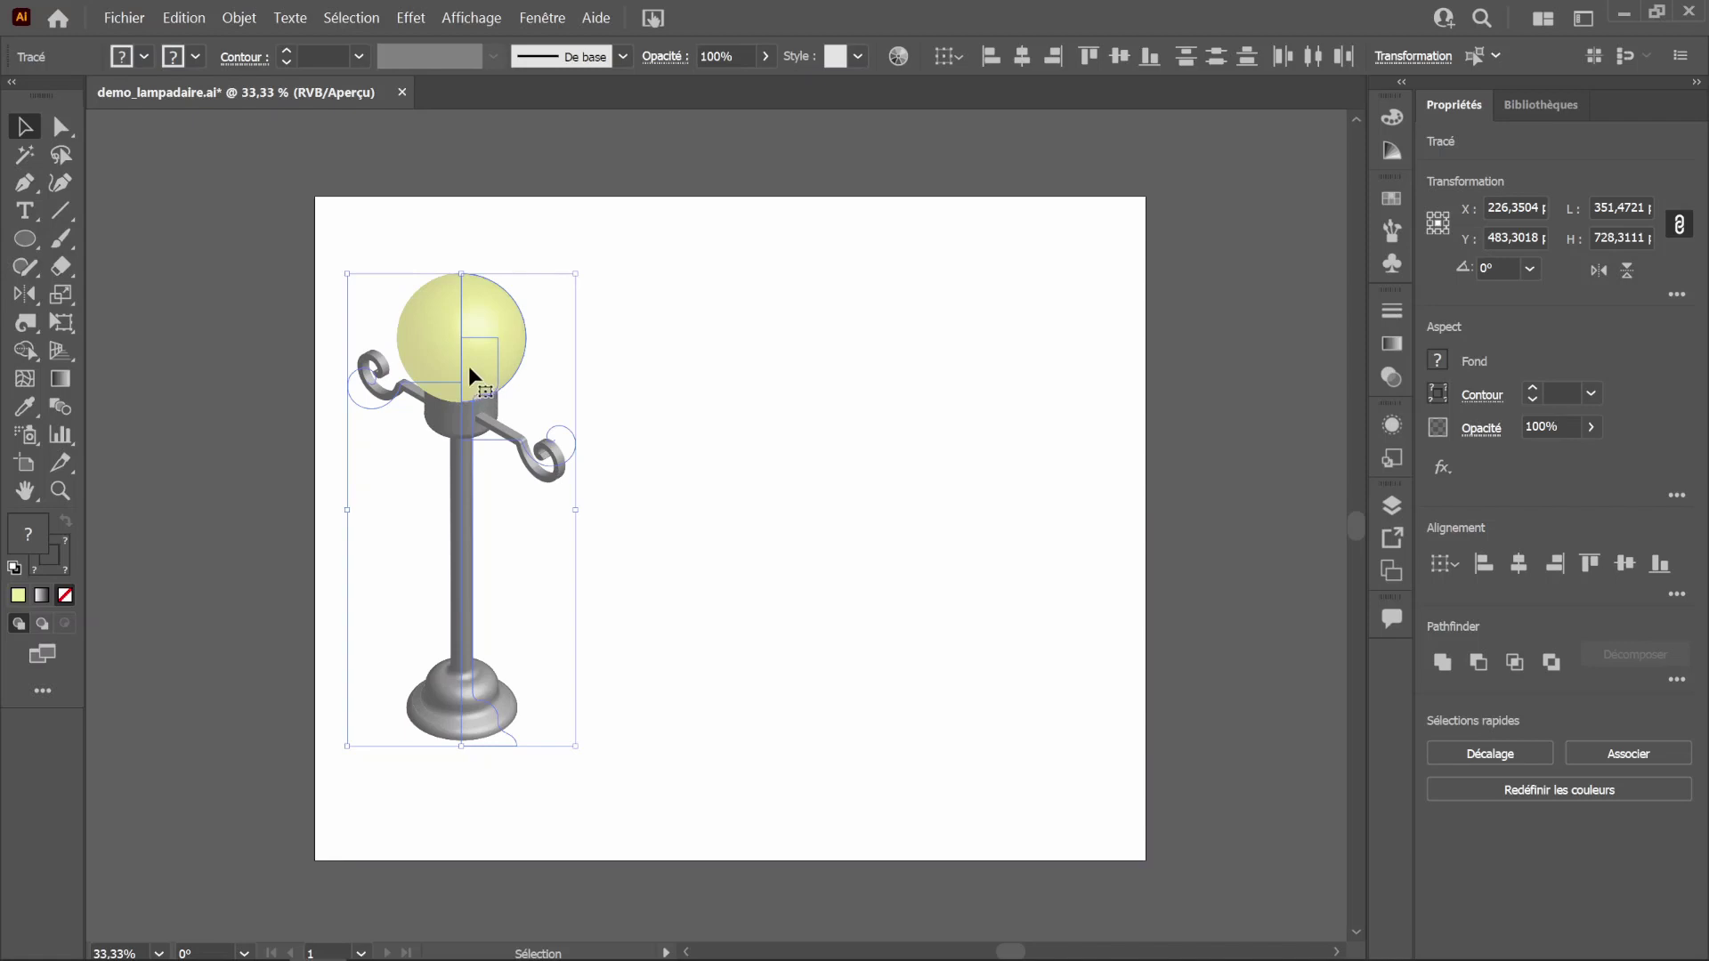
drag(466, 366, 863, 397)
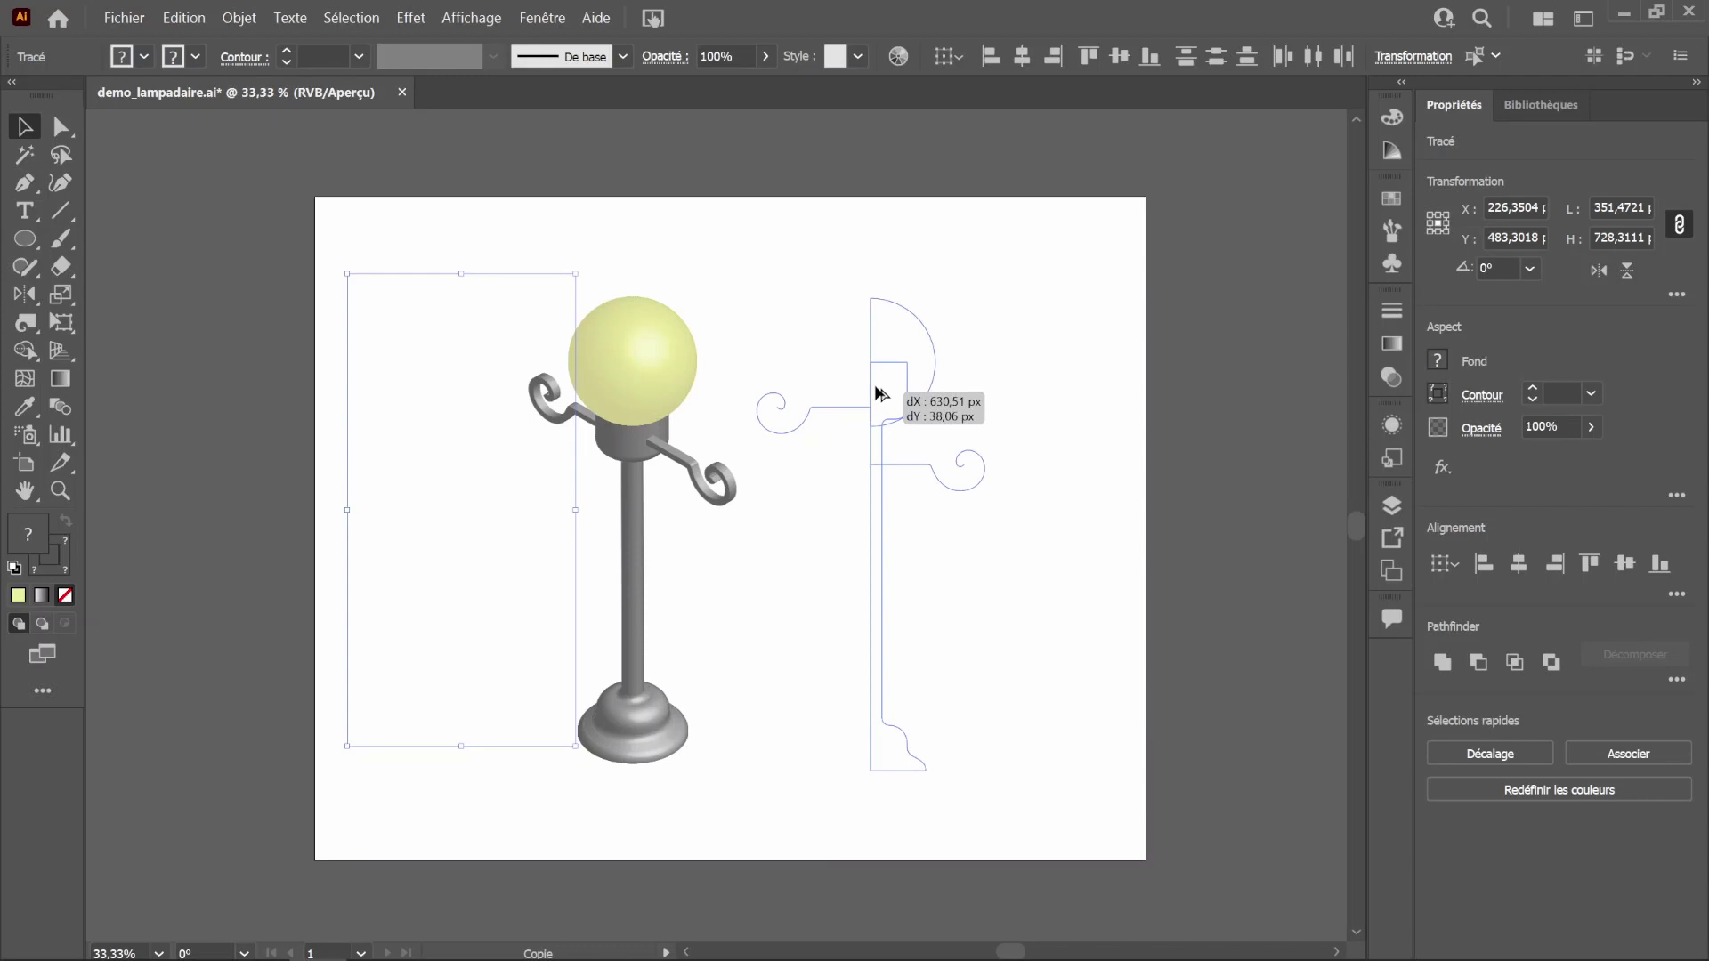
drag(877, 393, 873, 396)
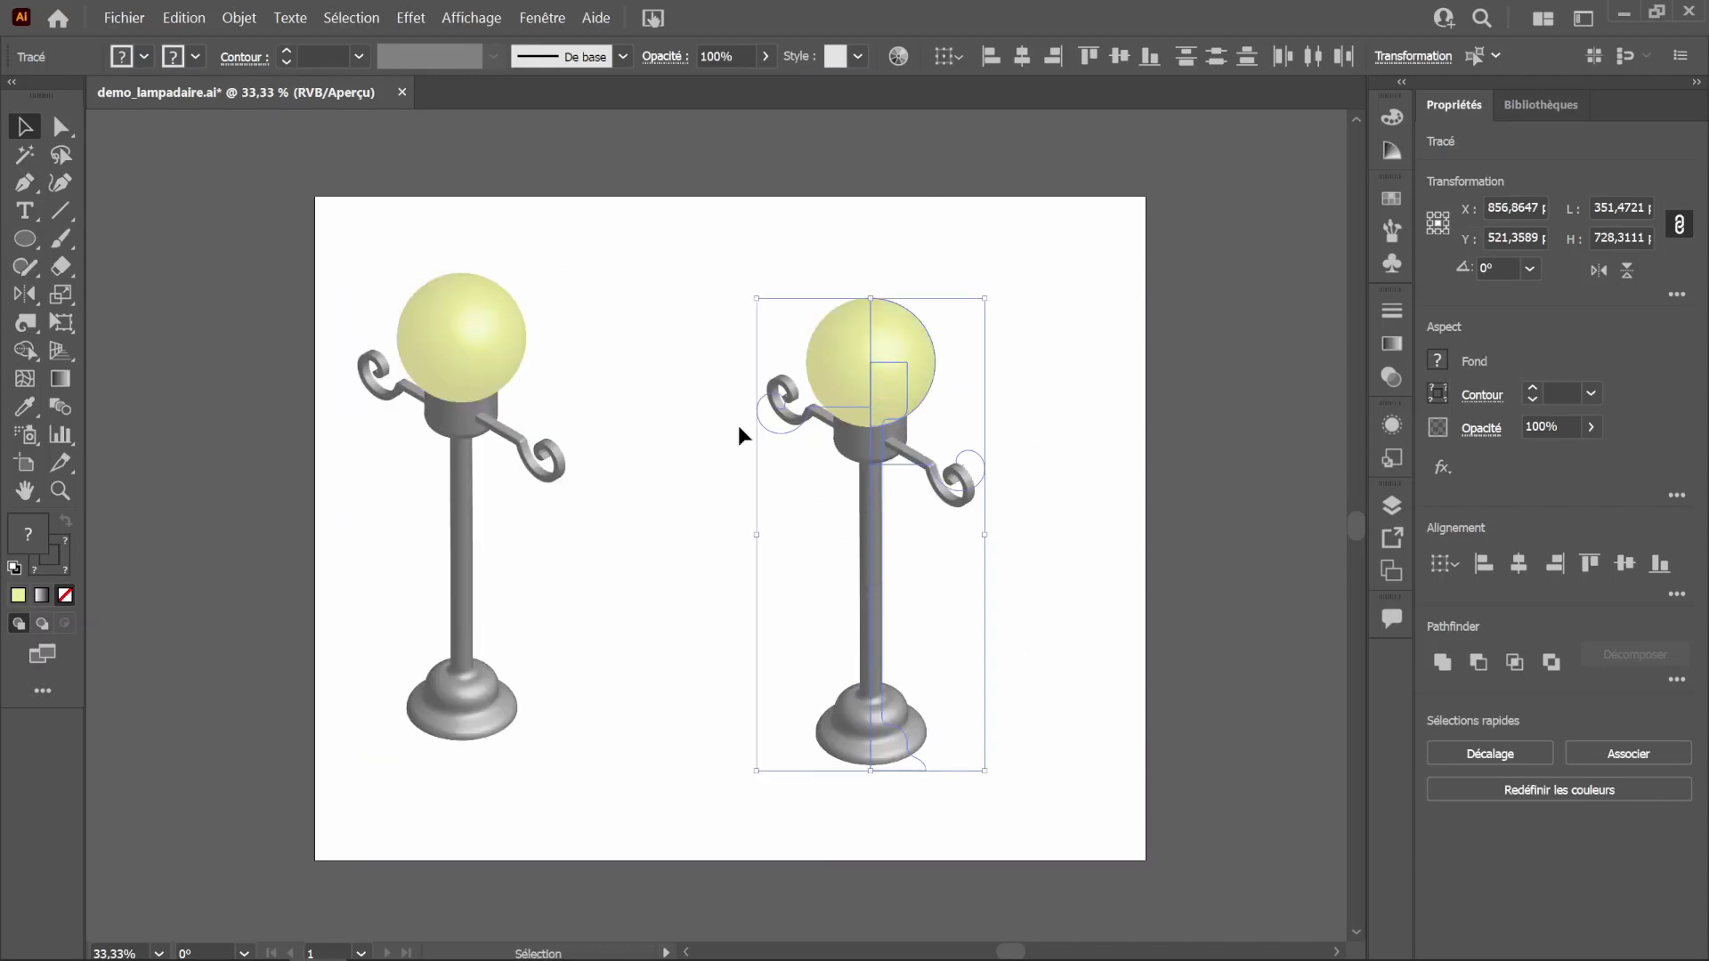
Step: Apply Objet > Décomposer l'aspect to the duplicate lamp, then reselect the expanded group
click(239, 18)
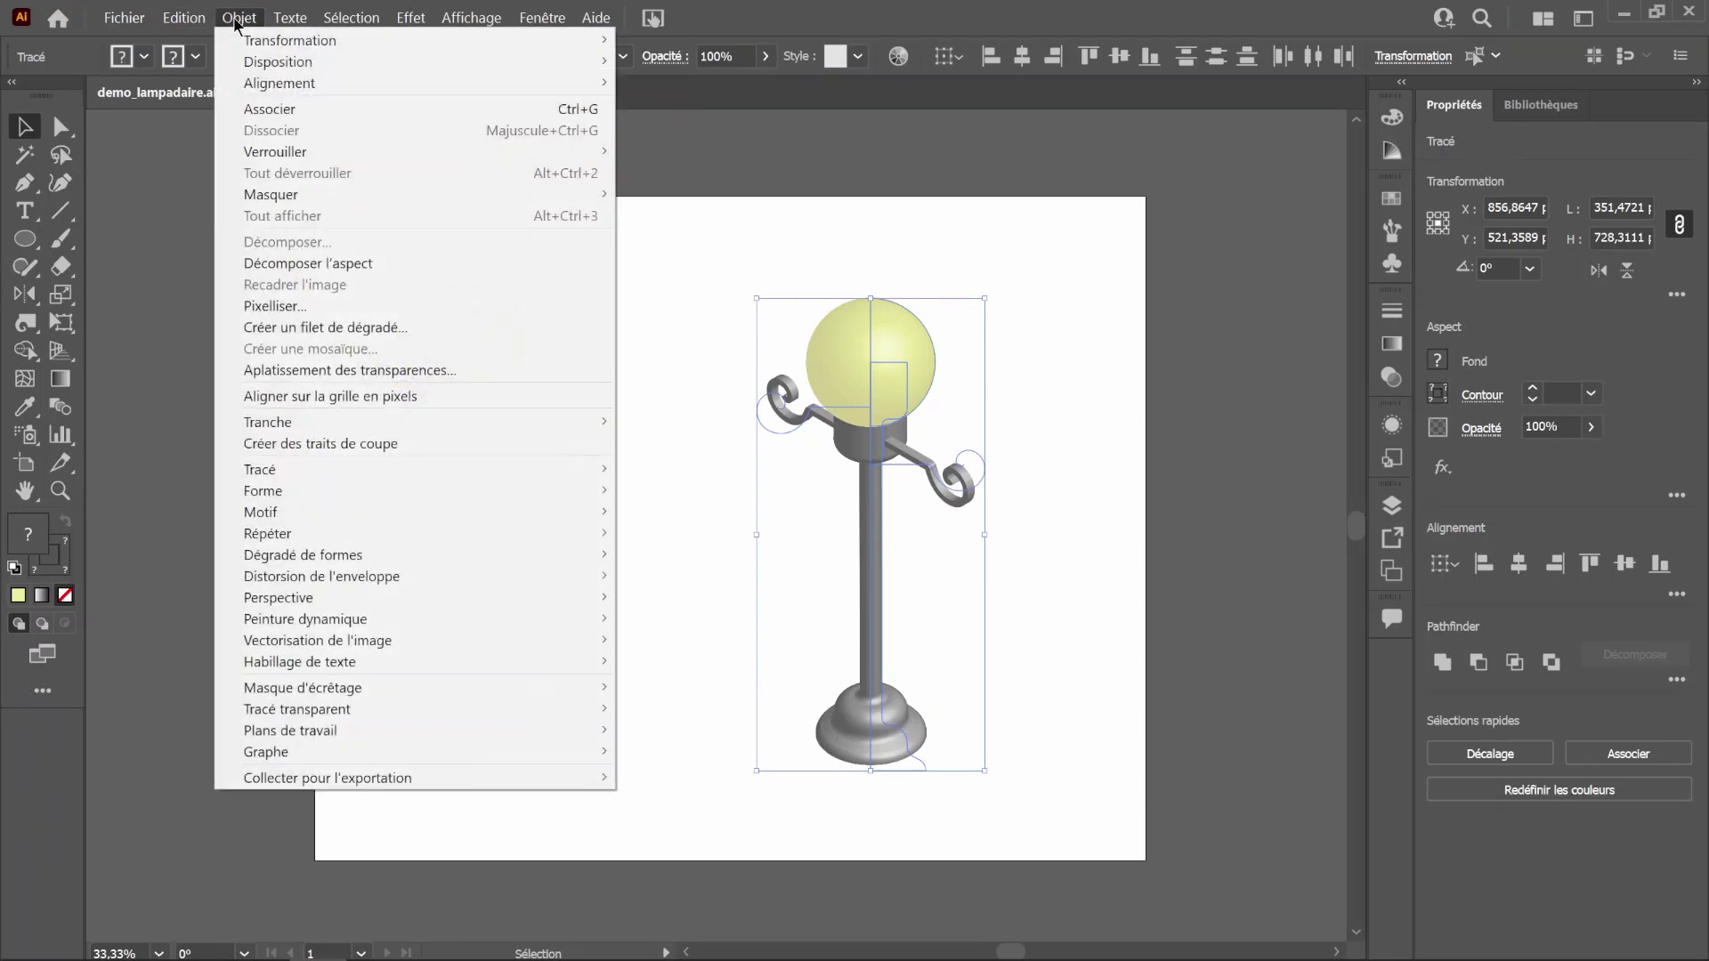
click(353, 263)
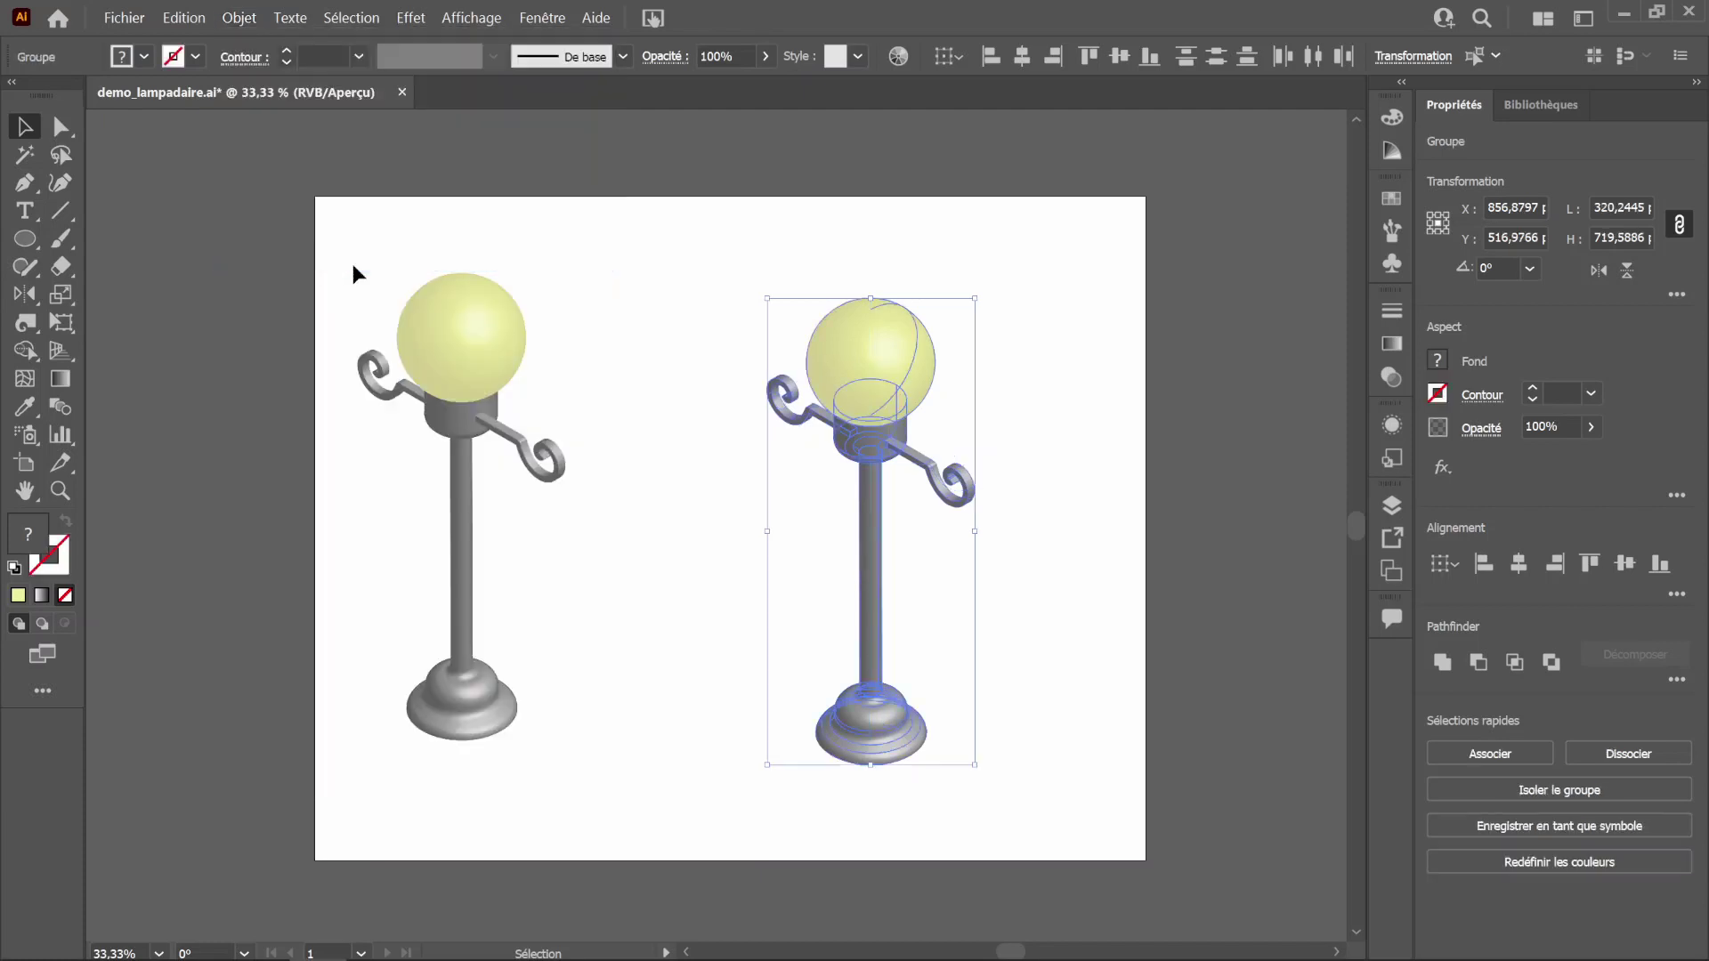
click(1058, 503)
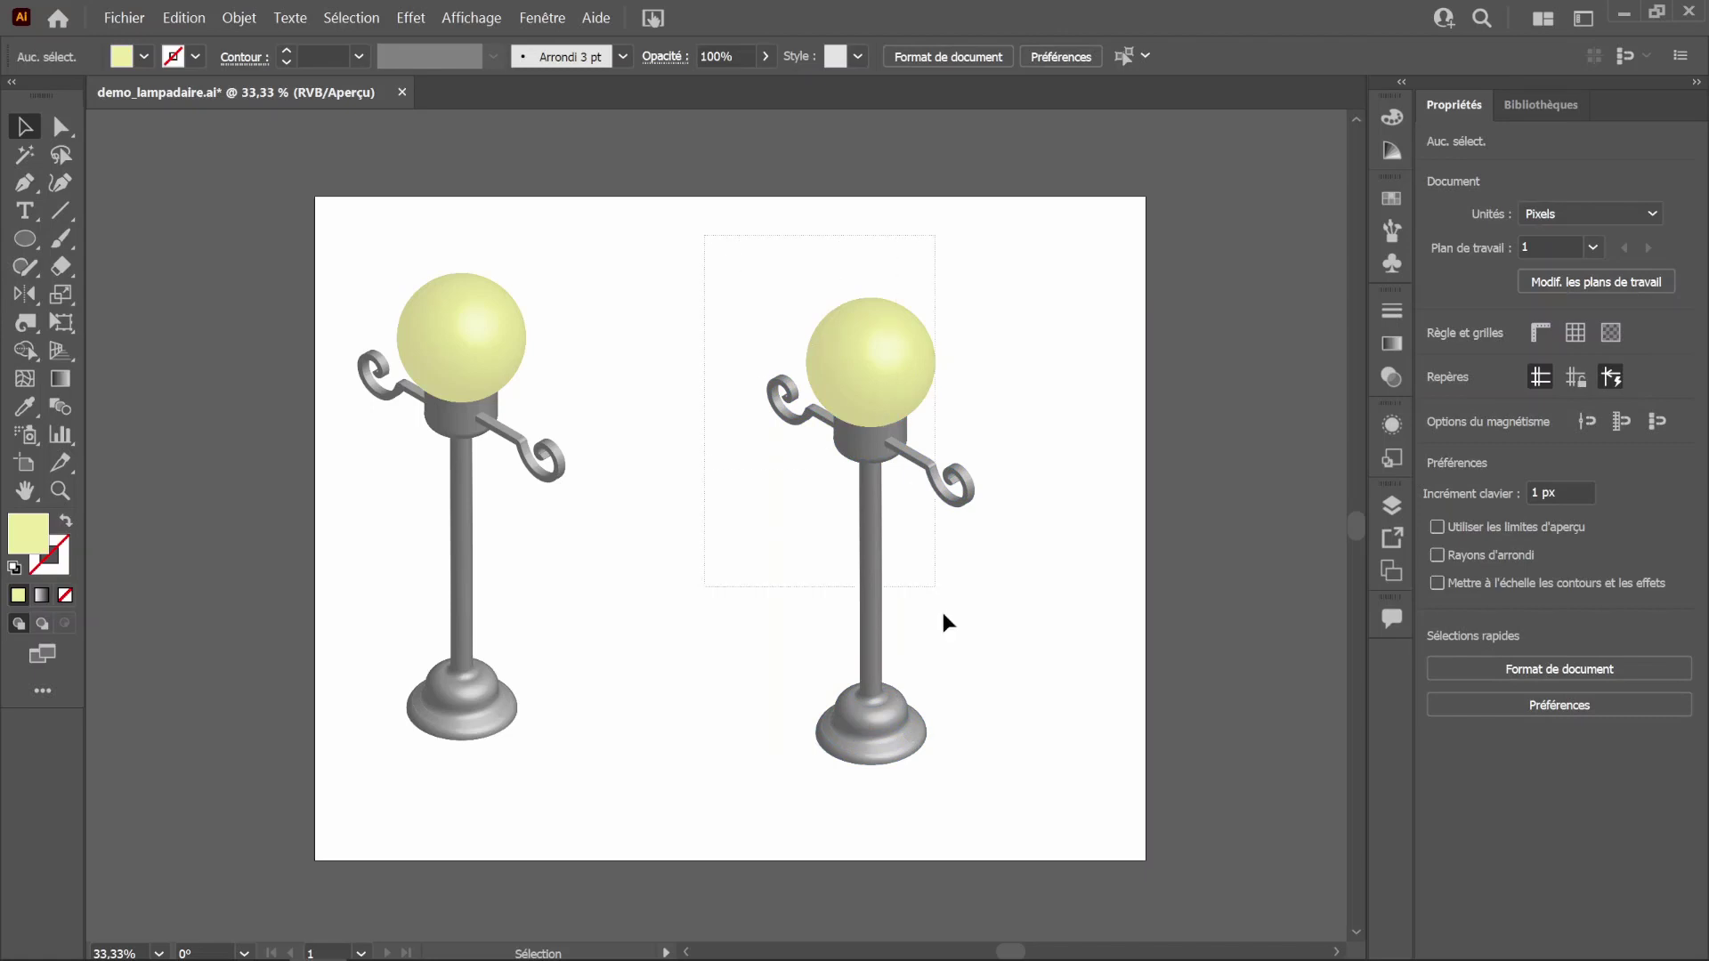
drag(993, 744, 1014, 792)
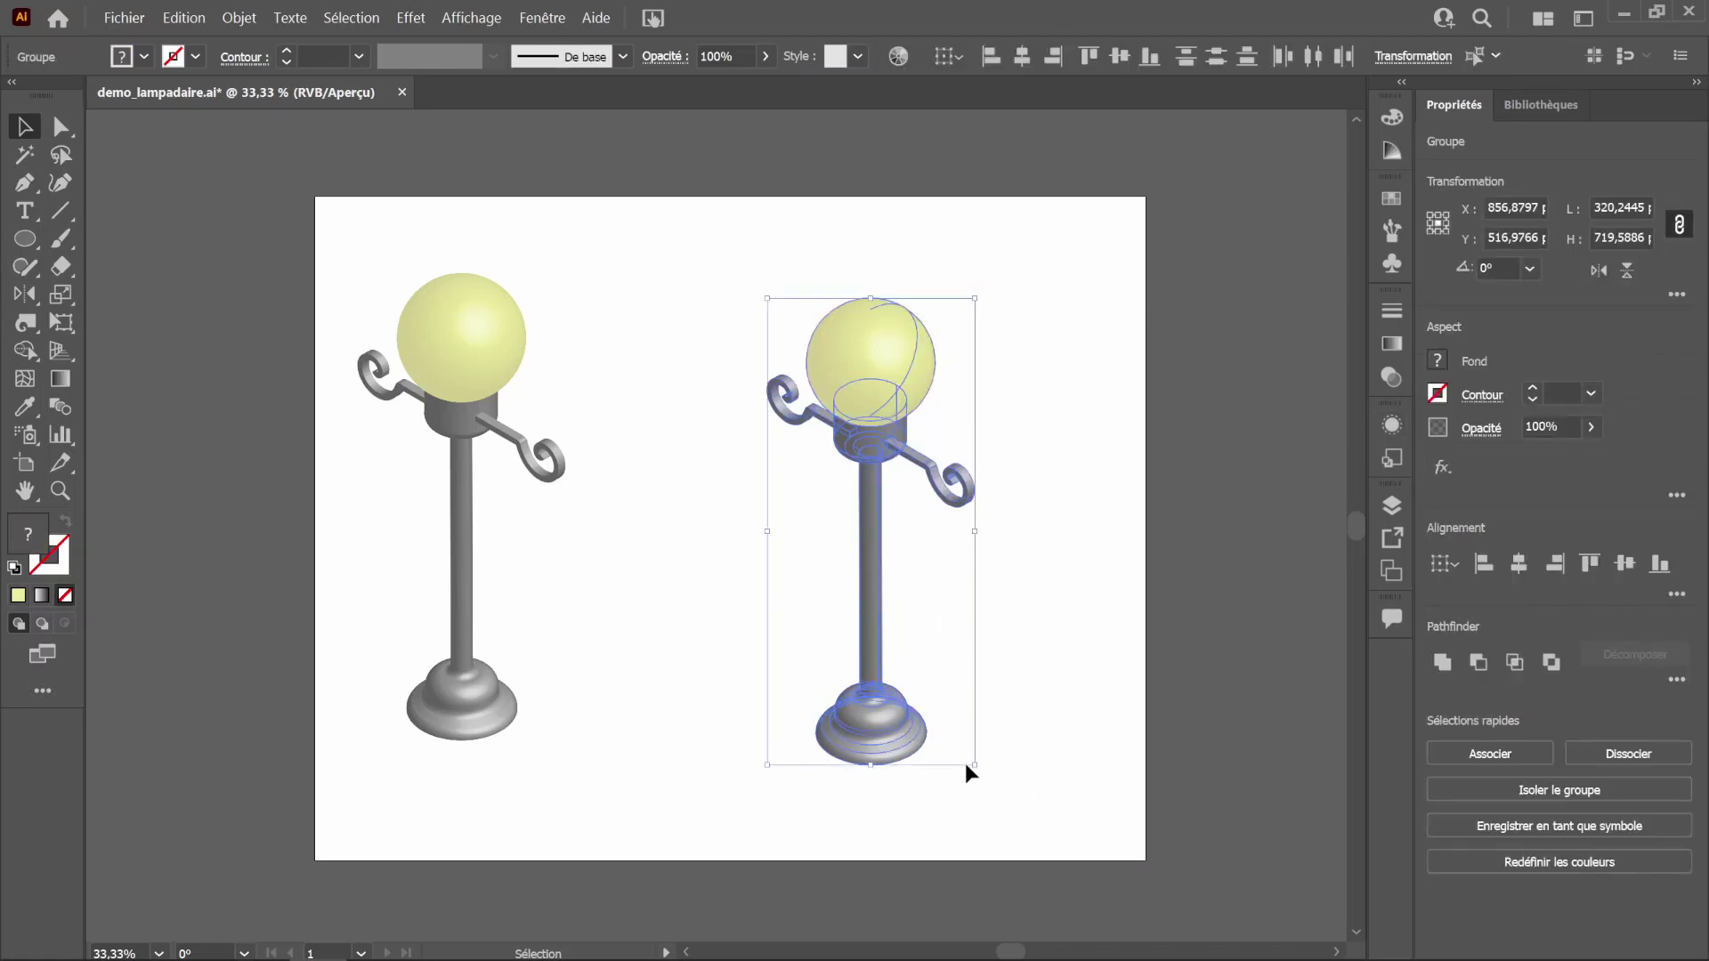
Step: Shrink the expanded duplicate lamp to a small version near the page top, then deselect
drag(974, 763, 827, 433)
click(943, 482)
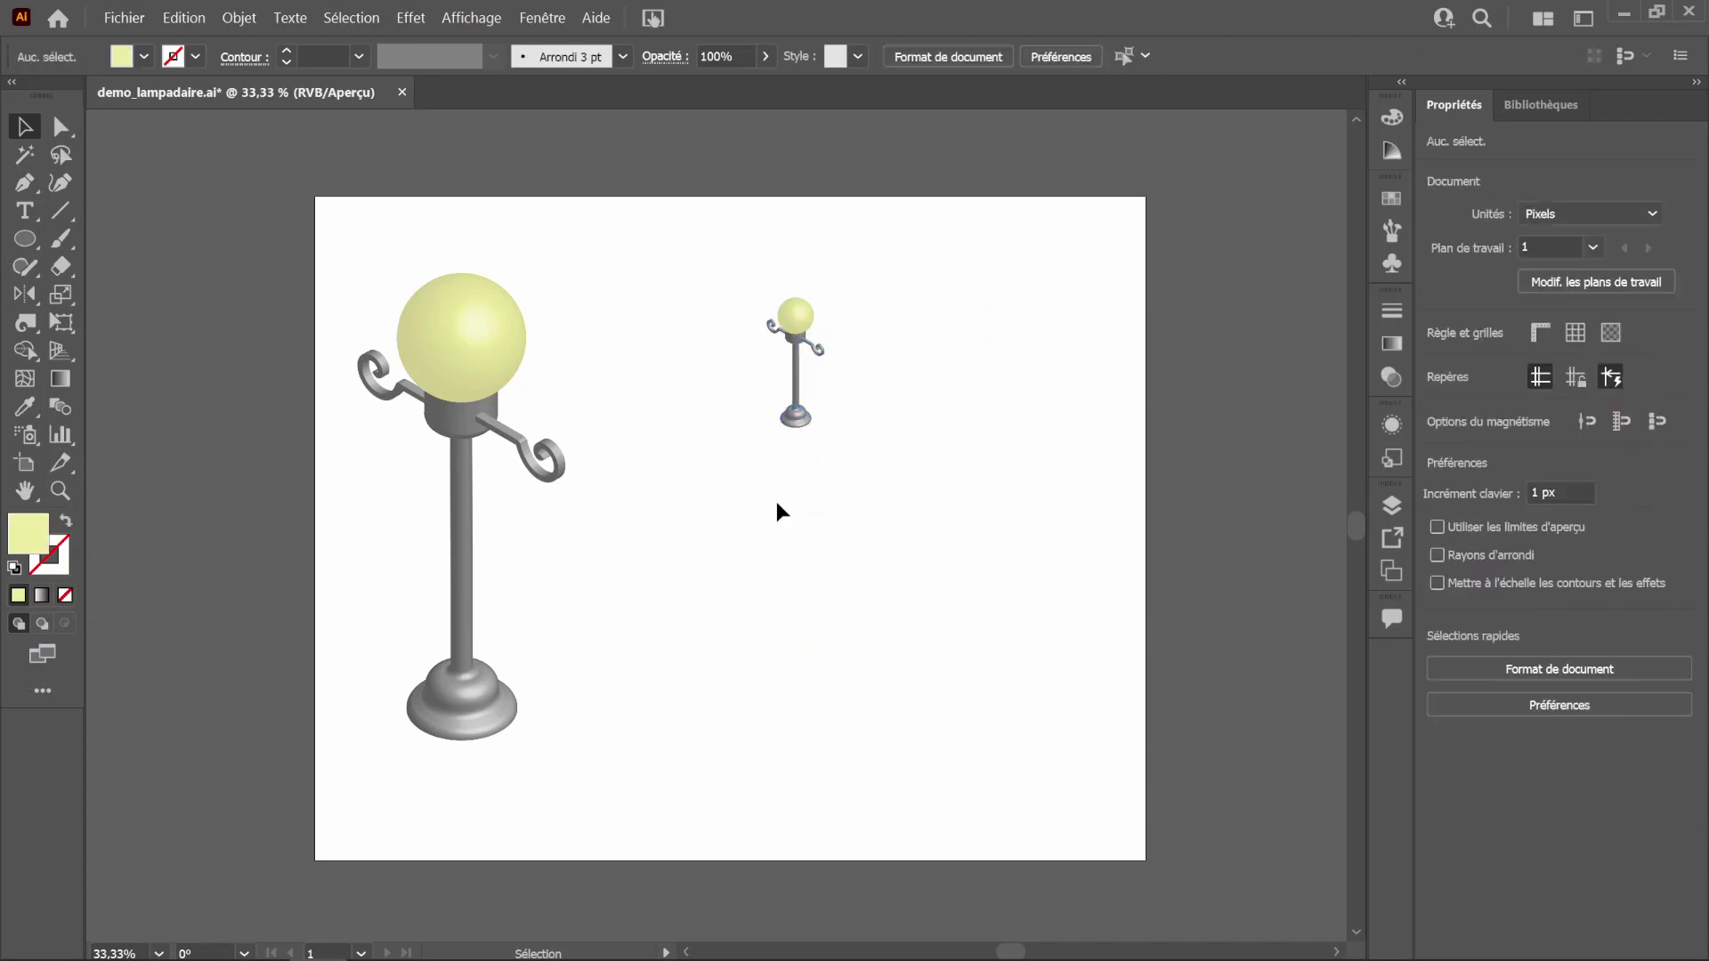